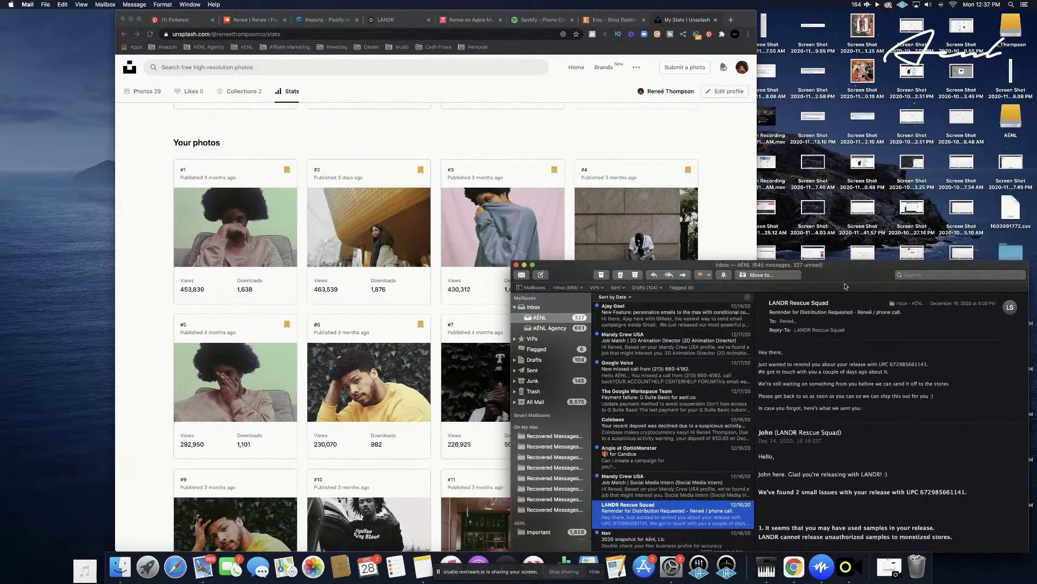
Switch to the full-screen Chrome window, close the WhiteWall login tab and open WhiteWall's photo prints page in a new tab
{"action": "left_click_drag", "start_coordinate": [846, 286], "coordinate": [798, 482]}
{"action": "key", "text": "ctrl+Right"}
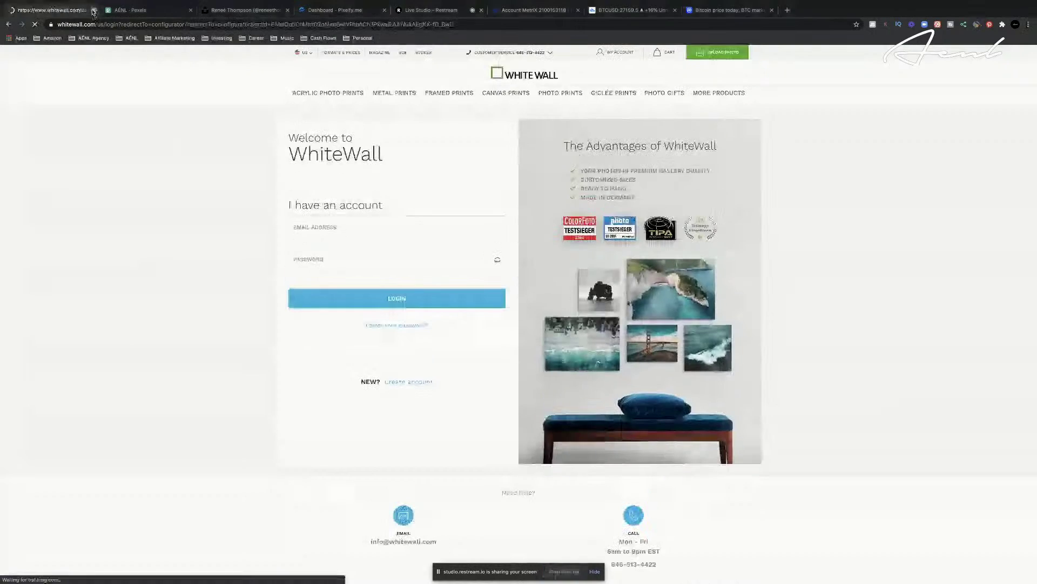
{"action": "left_click", "coordinate": [93, 9]}
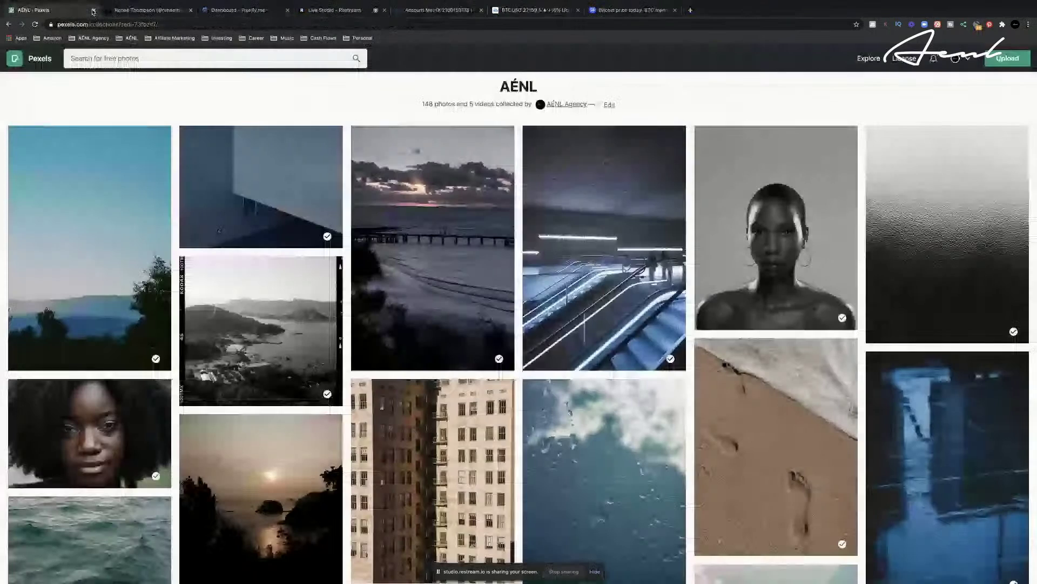
{"action": "left_click", "coordinate": [691, 10]}
{"action": "type", "text": "white"}
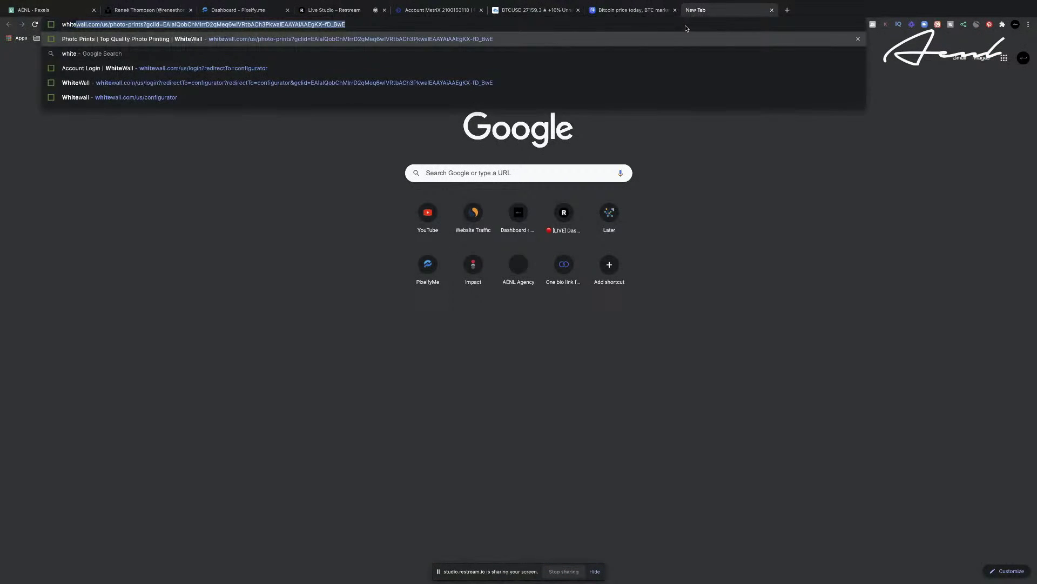
{"action": "key", "text": "Return"}
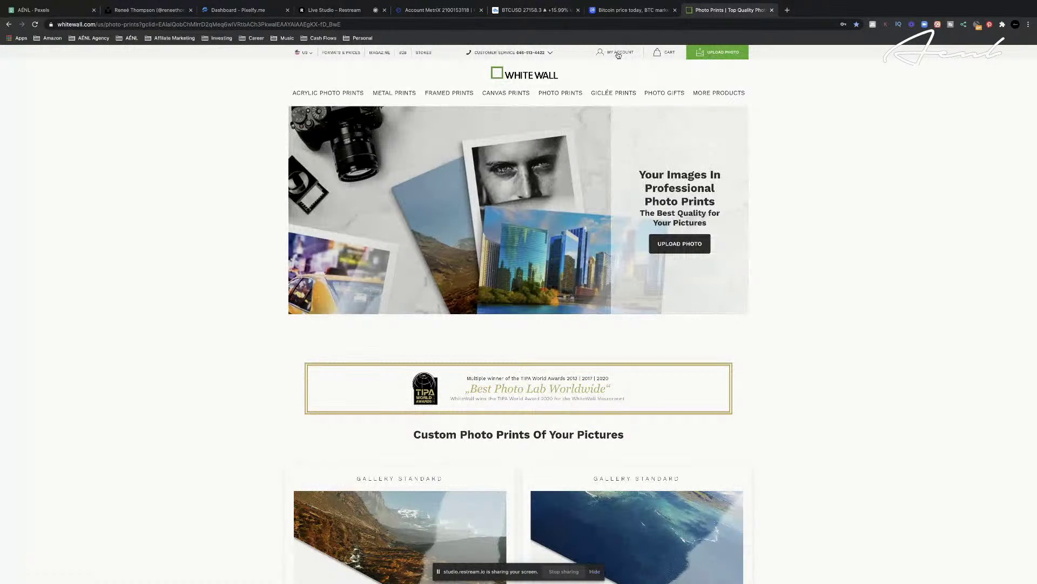
Try to log in to the WhiteWall account with the prefilled credentials and request a new activation e-mail
{"action": "left_click", "coordinate": [618, 54]}
{"action": "left_click", "coordinate": [635, 153]}
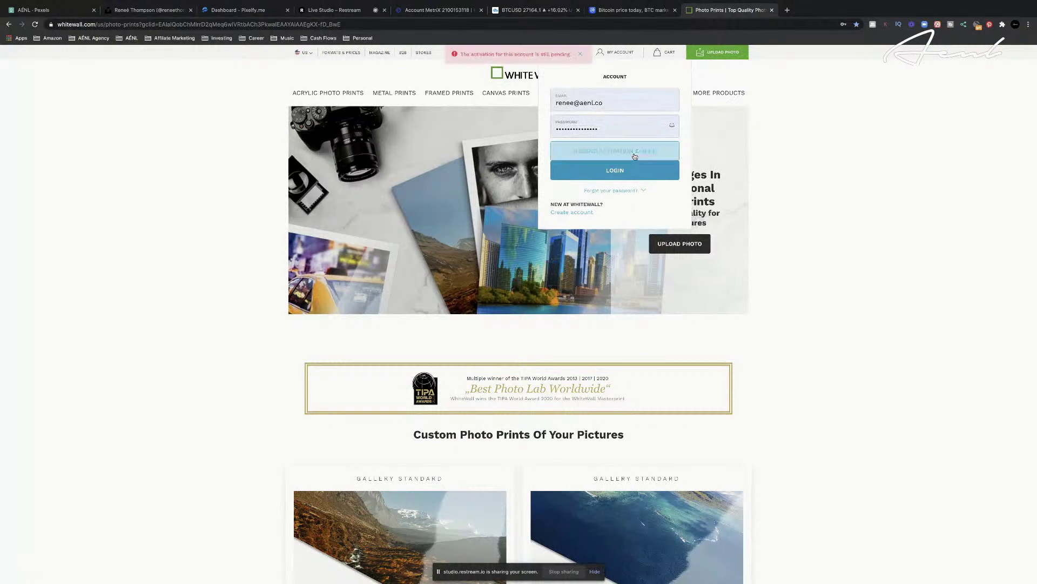
{"action": "left_click", "coordinate": [627, 154]}
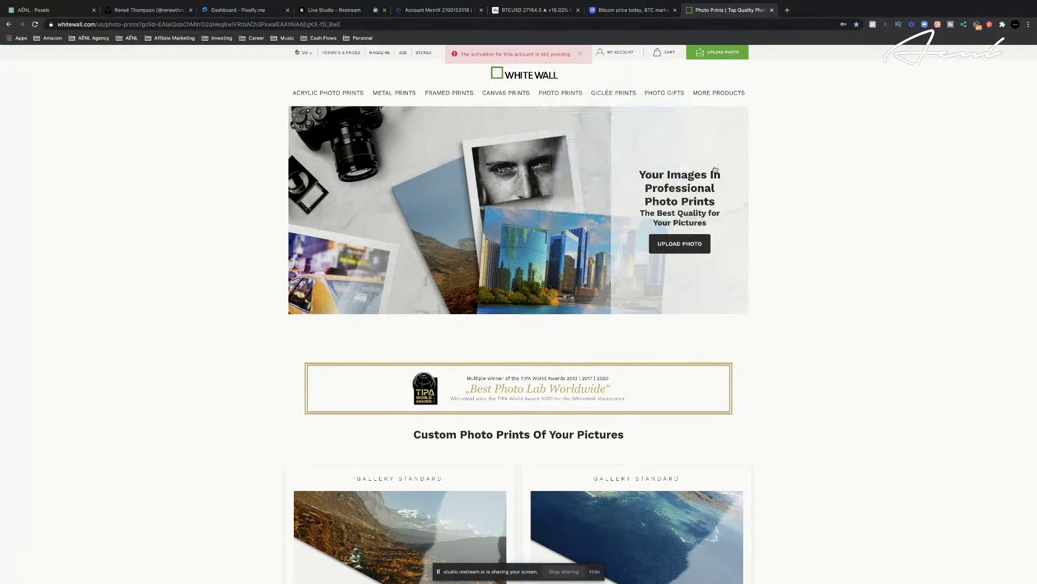
{"action": "left_click", "coordinate": [621, 54]}
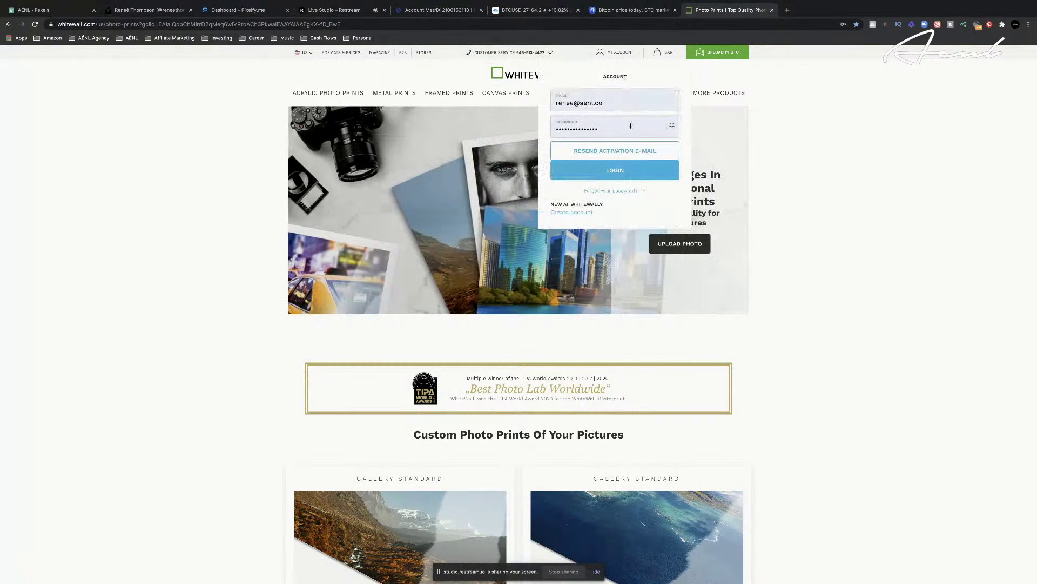
{"action": "left_click", "coordinate": [622, 151]}
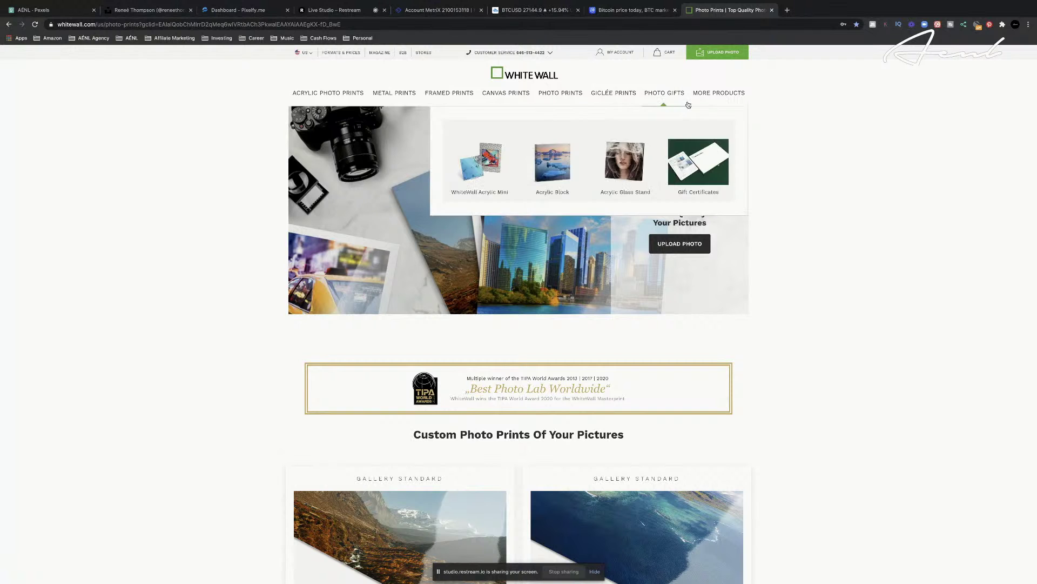
Start a WhiteWall print configuration with the already uploaded photo and open the product selection to browse acrylic and metal prints
{"action": "left_click", "coordinate": [719, 54]}
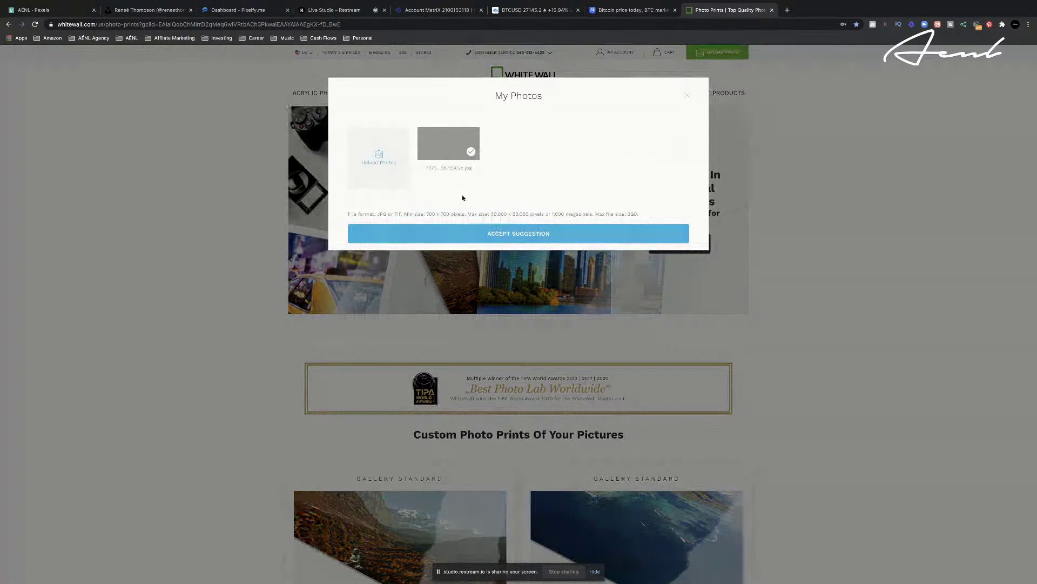
{"action": "left_click", "coordinate": [470, 233]}
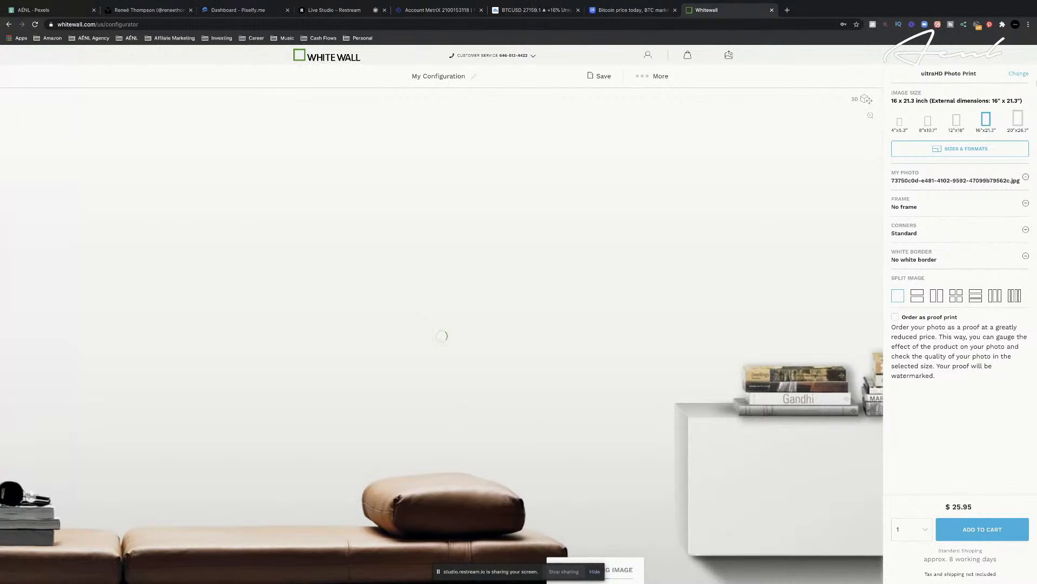
{"action": "left_click", "coordinate": [1018, 74]}
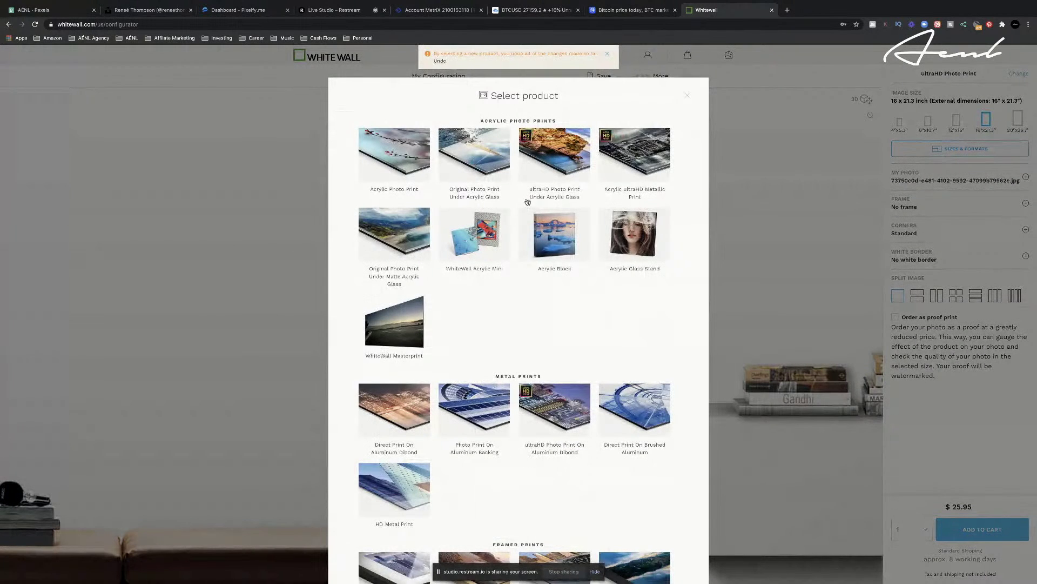
{"action": "scroll", "coordinate": [527, 202], "scroll_direction": "down", "scroll_amount": 1}
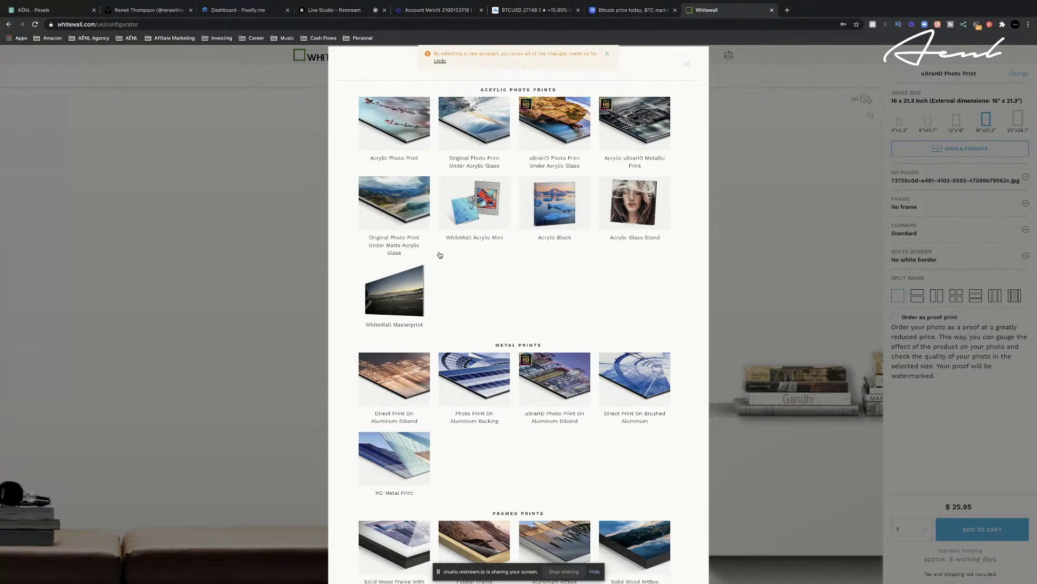
{"action": "scroll", "coordinate": [491, 261], "scroll_direction": "down", "scroll_amount": 2}
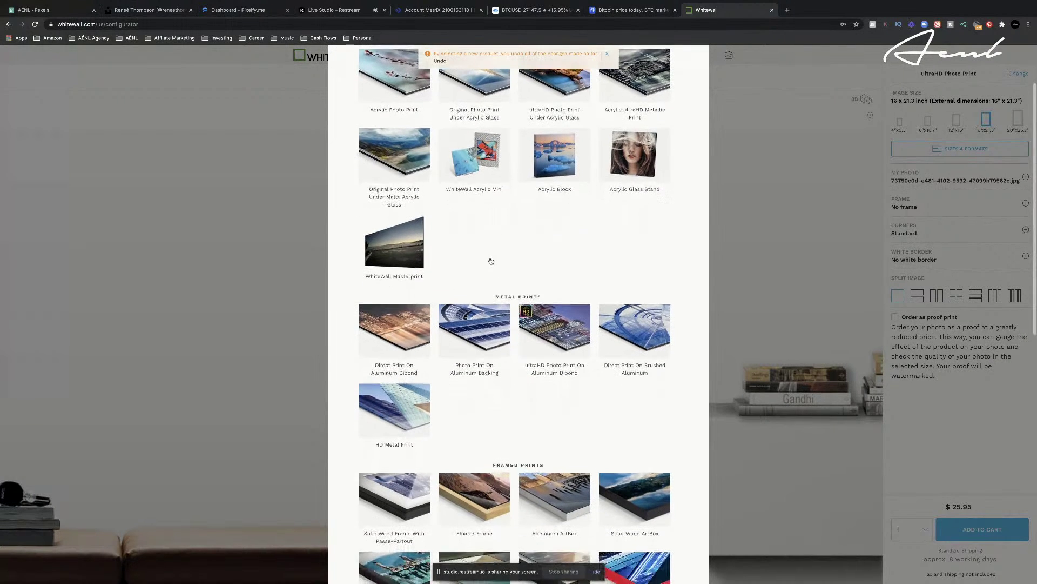
Open sellfy.com in a new tab, enter the dashboard and log out of the currently signed-in account
{"action": "left_click", "coordinate": [787, 10]}
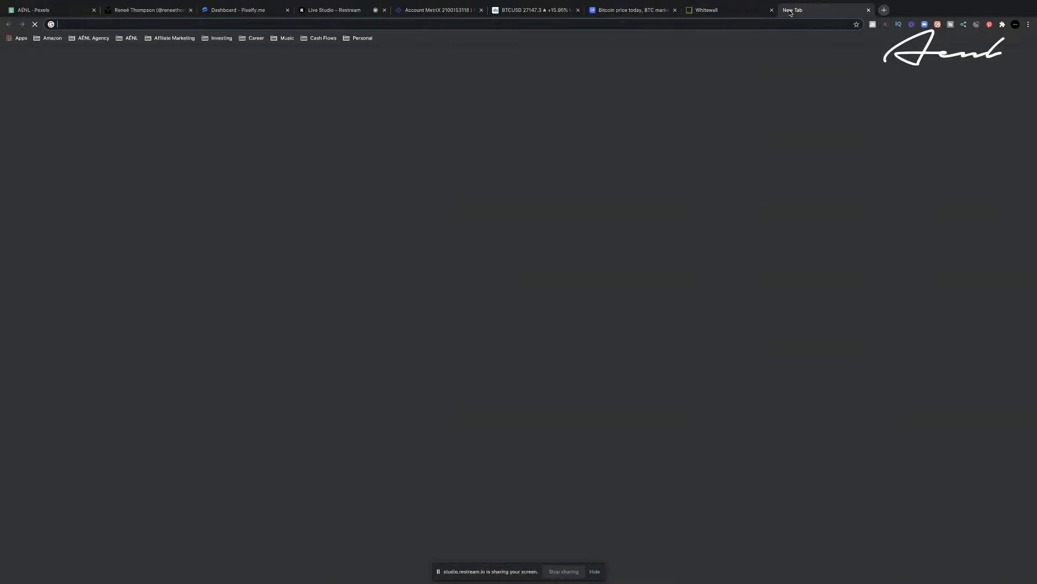
{"action": "type", "text": "sellfy"}
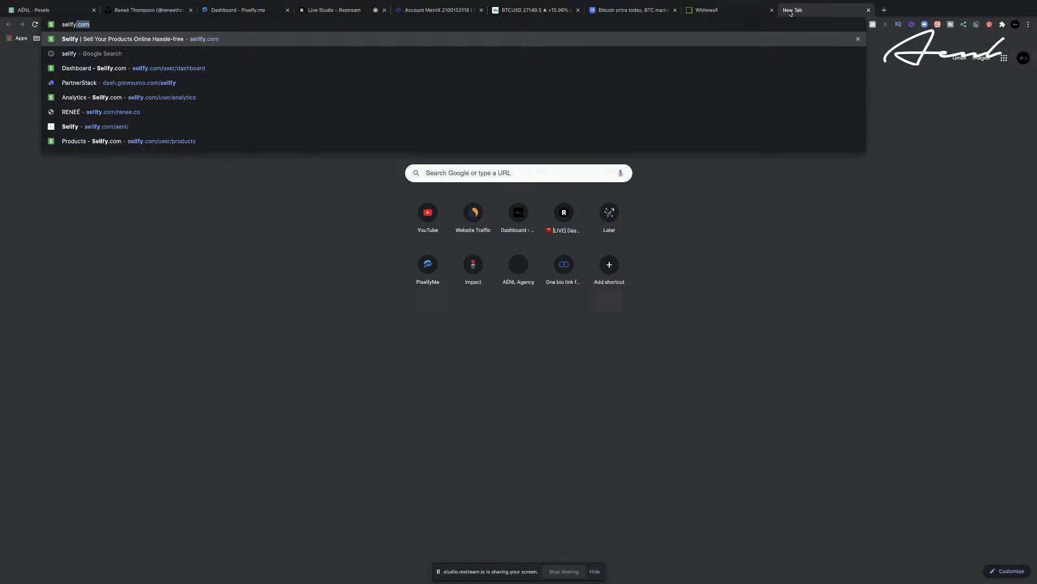
{"action": "key", "text": "Return"}
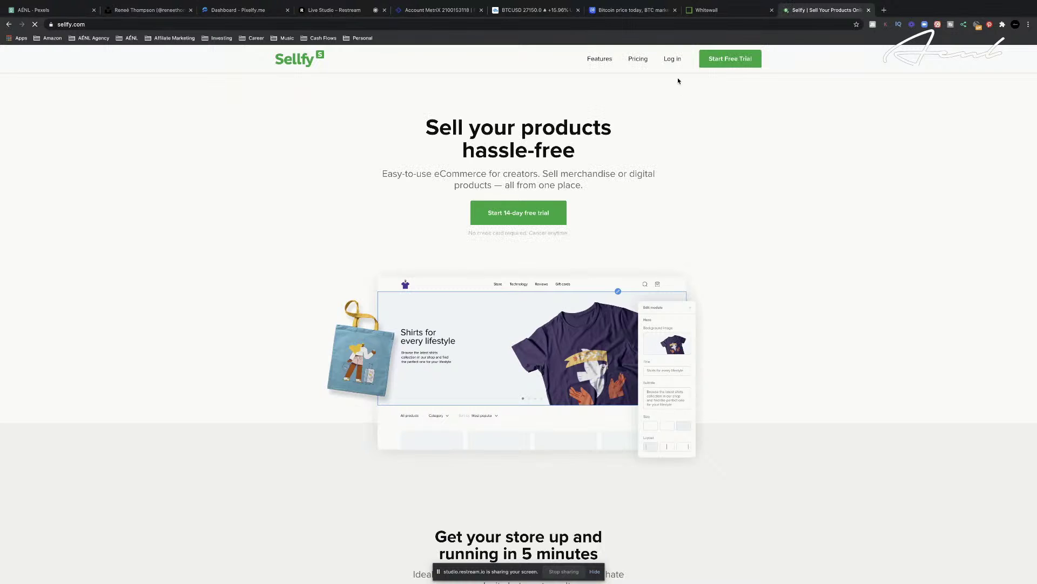
{"action": "left_click", "coordinate": [673, 61]}
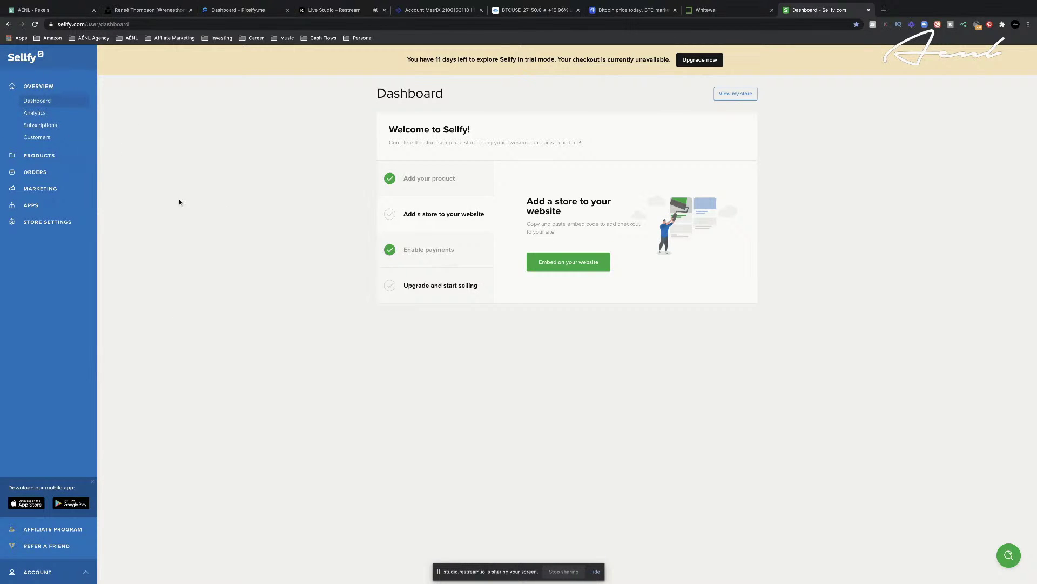
{"action": "left_click", "coordinate": [69, 576]}
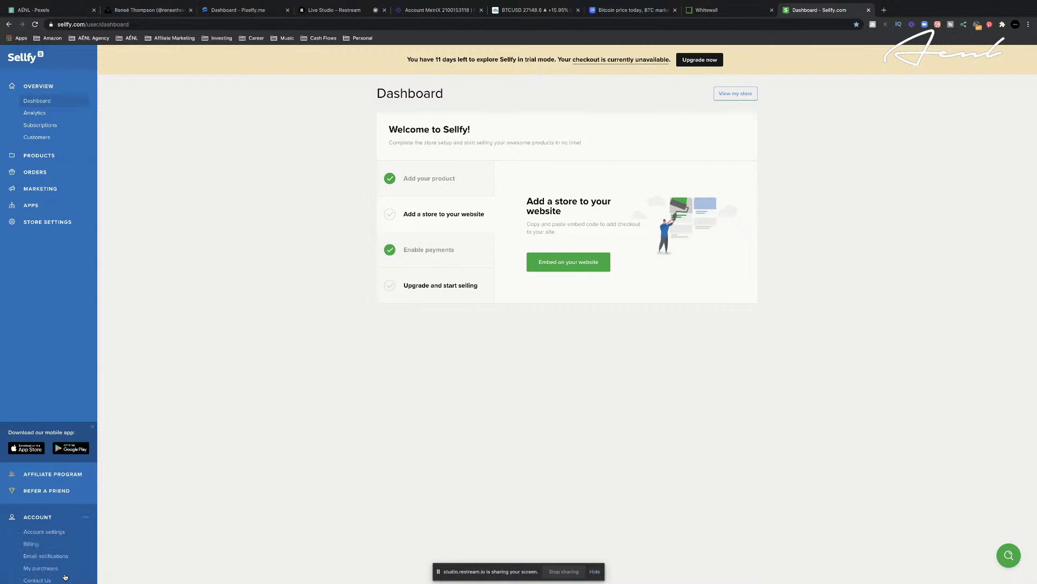
{"action": "left_click", "coordinate": [37, 561]}
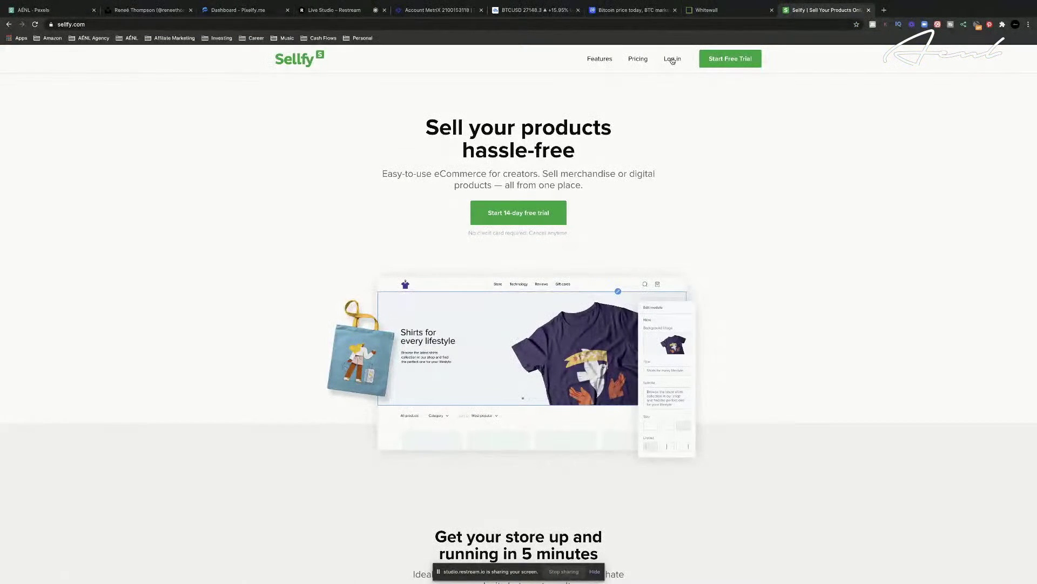
Log in to Sellfy with the other saved account, filling in its email and password
{"action": "left_click", "coordinate": [672, 60]}
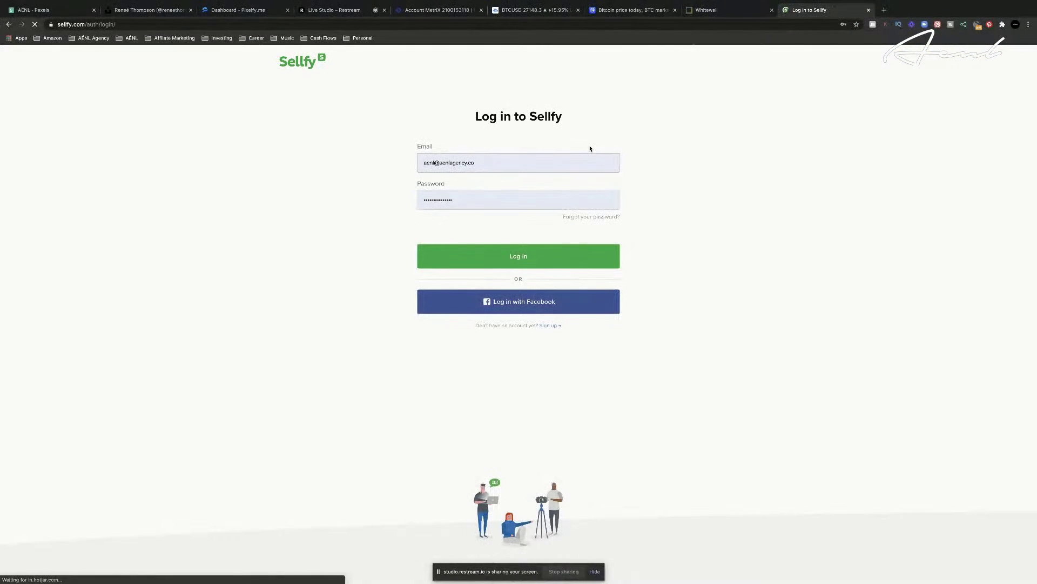
{"action": "left_click", "coordinate": [513, 160]}
{"action": "left_click", "coordinate": [472, 209]}
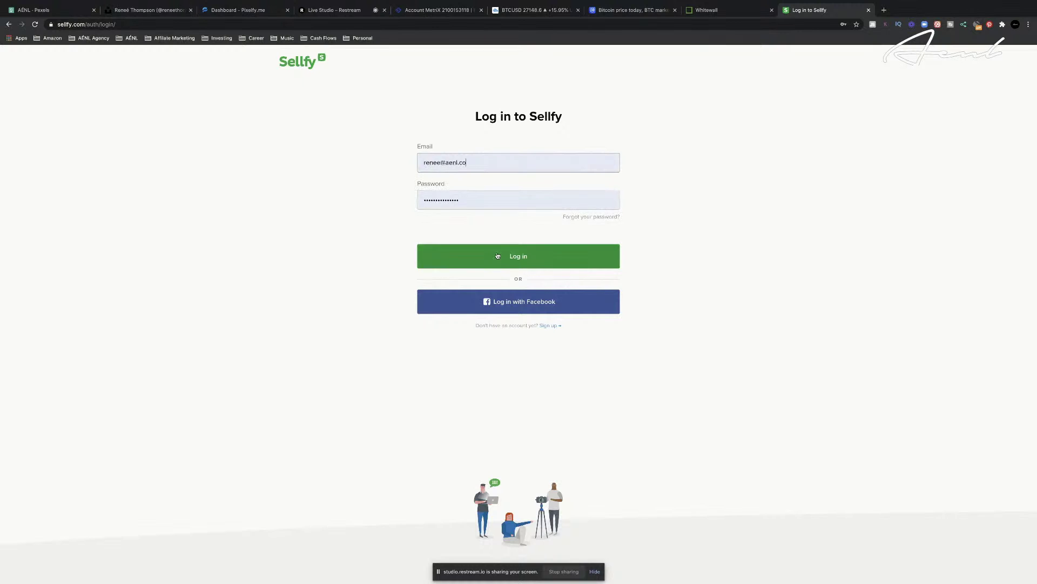
{"action": "left_click", "coordinate": [498, 256]}
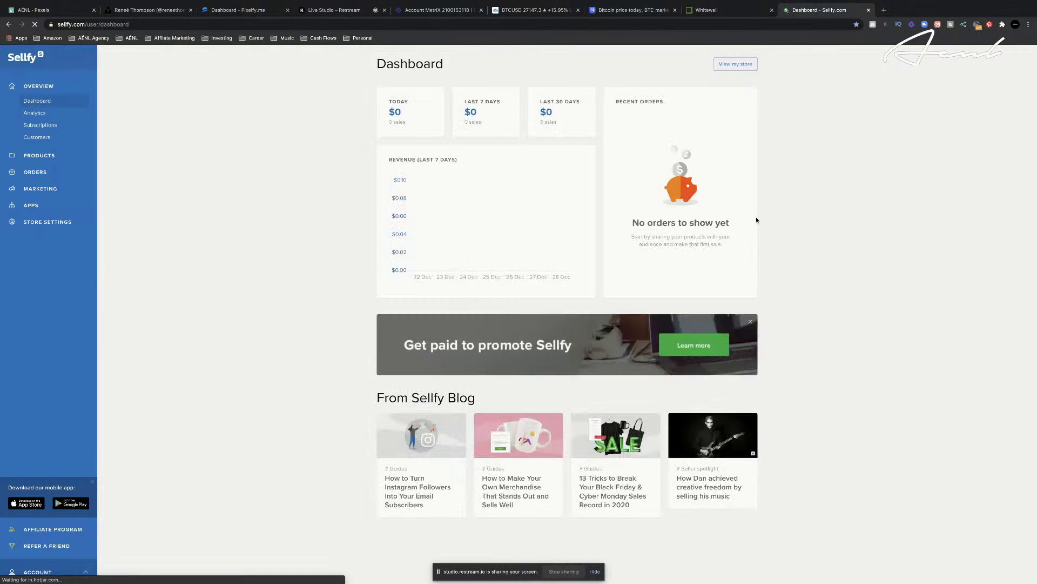
Open the "she's on his horse." product for editing in Sellfy and review the print specifications in its description
{"action": "left_click", "coordinate": [42, 156]}
{"action": "left_click", "coordinate": [470, 147]}
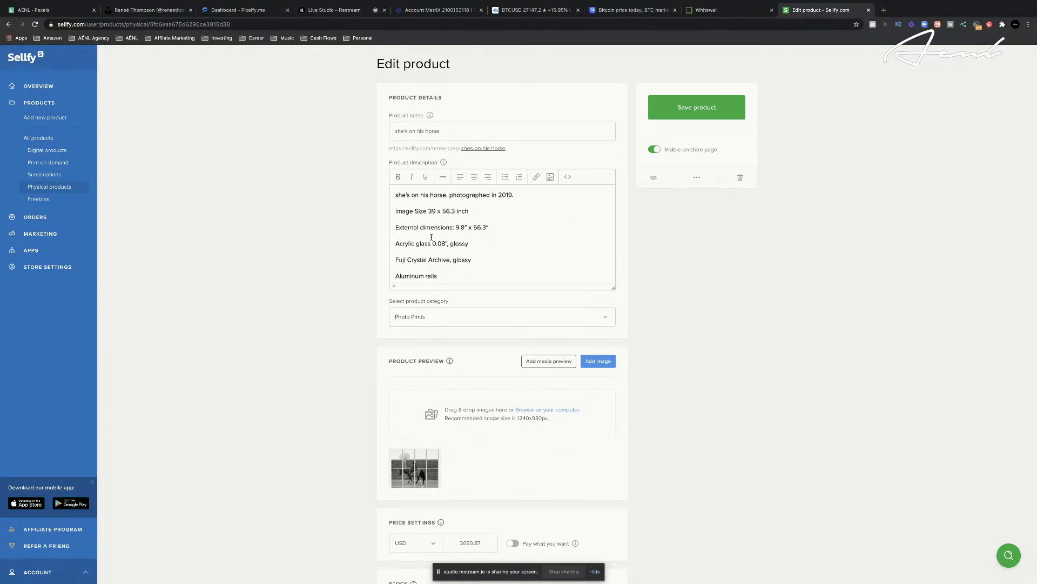
{"action": "scroll", "coordinate": [431, 237], "scroll_direction": "down", "scroll_amount": 1}
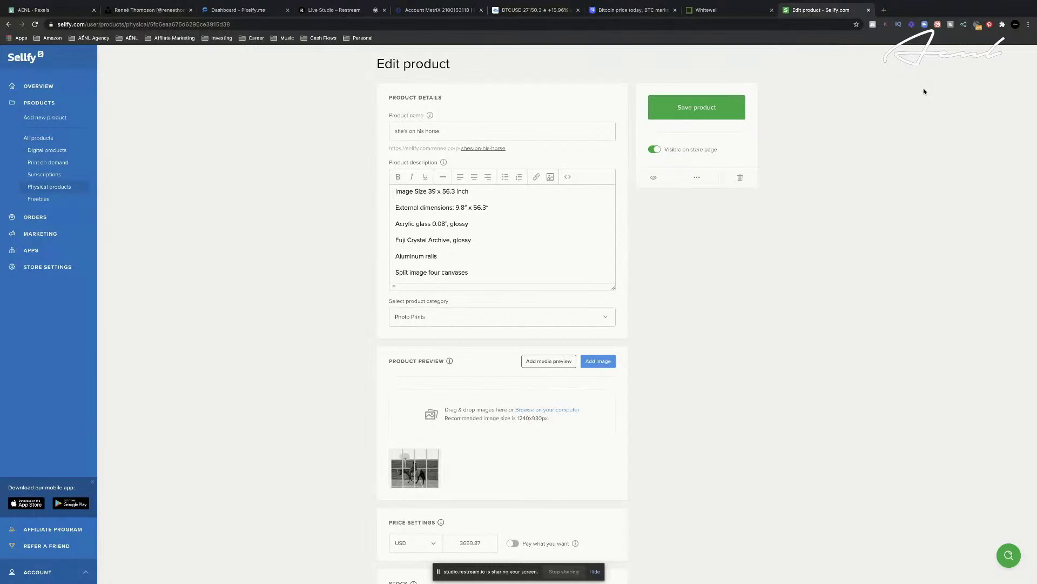
{"action": "scroll", "coordinate": [530, 234], "scroll_direction": "up", "scroll_amount": 1}
{"action": "scroll", "coordinate": [532, 236], "scroll_direction": "down", "scroll_amount": 1}
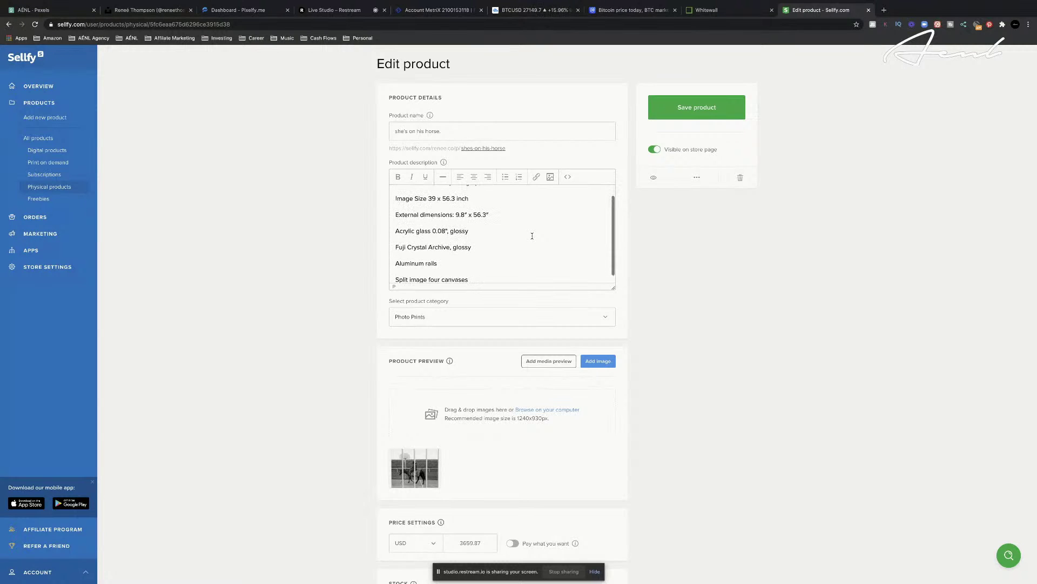
Return to the WhiteWall configurator and examine the available acrylic, metal, framed, canvas, photo and giclée print types
{"action": "left_click", "coordinate": [713, 9]}
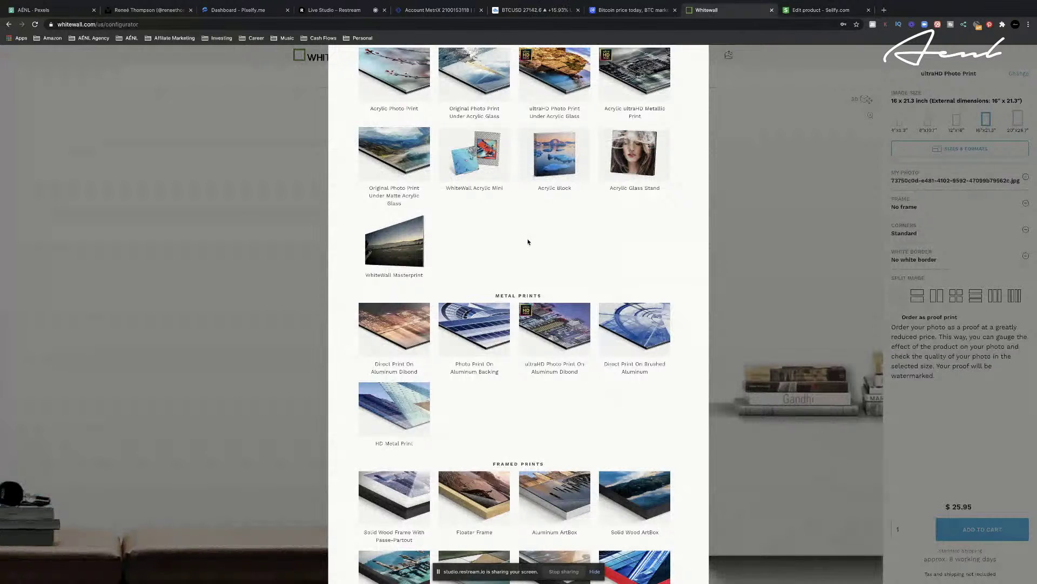
{"action": "scroll", "coordinate": [528, 241], "scroll_direction": "up", "scroll_amount": 1}
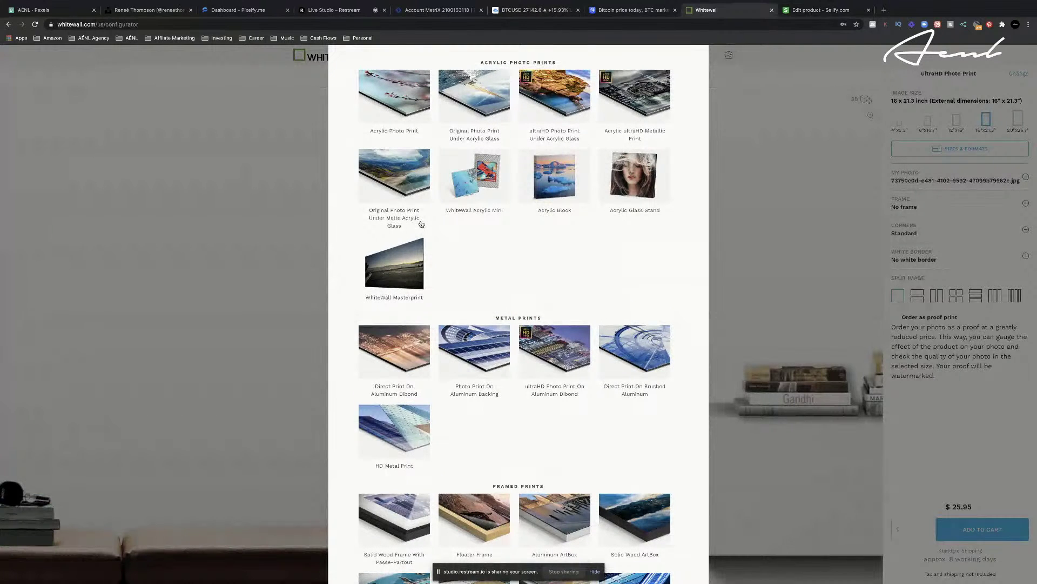
{"action": "scroll", "coordinate": [536, 243], "scroll_direction": "up", "scroll_amount": 1}
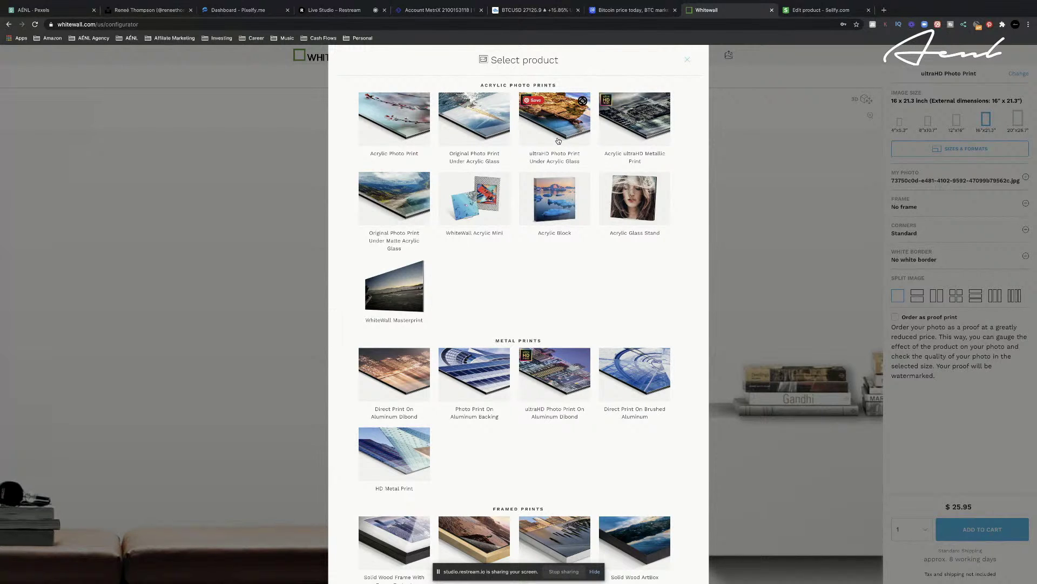
{"action": "scroll", "coordinate": [559, 141], "scroll_direction": "down", "scroll_amount": 3}
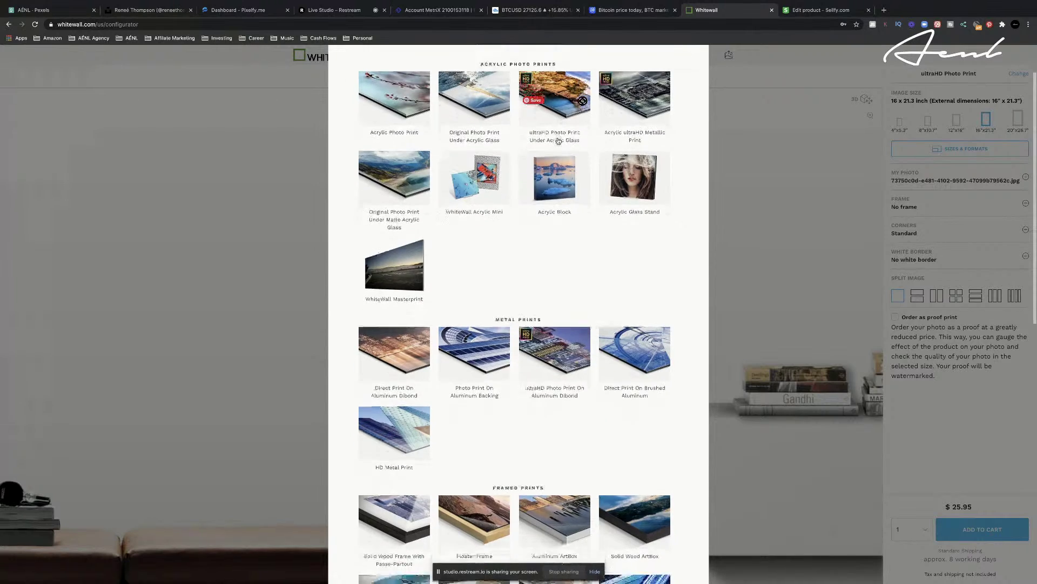
{"action": "scroll", "coordinate": [558, 141], "scroll_direction": "down", "scroll_amount": 3}
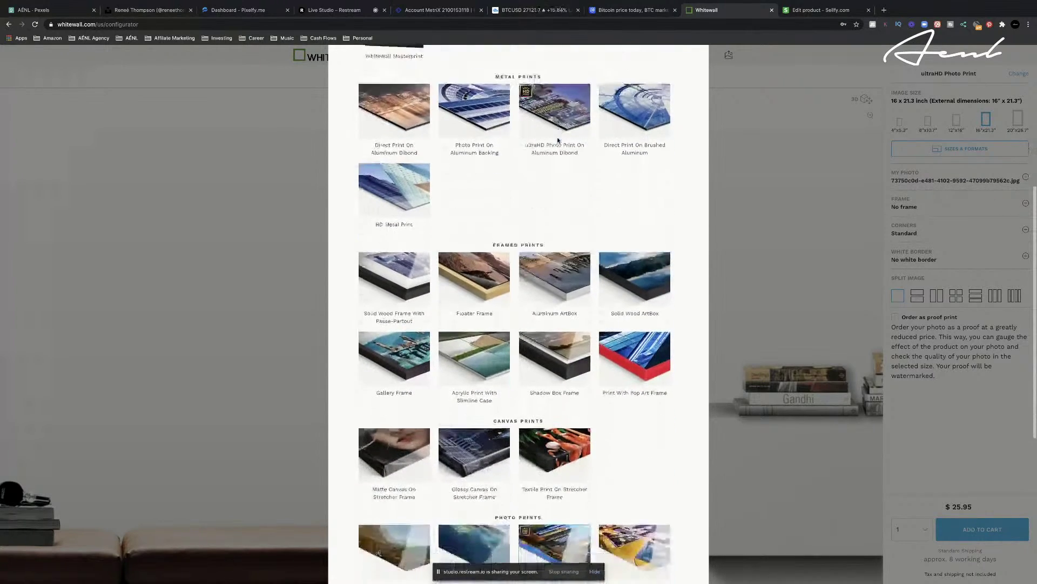
{"action": "scroll", "coordinate": [558, 140], "scroll_direction": "down", "scroll_amount": 3}
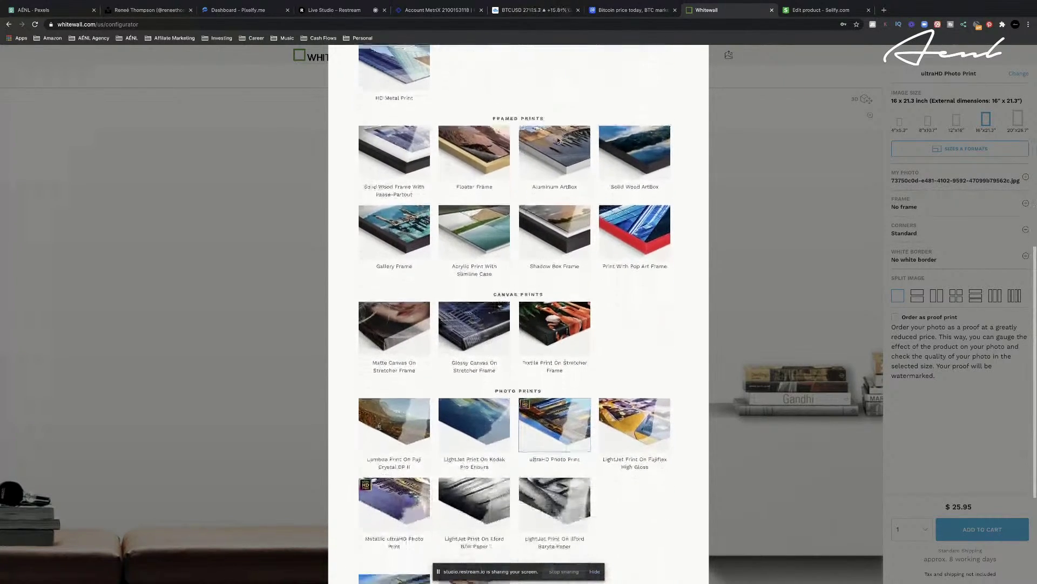
{"action": "scroll", "coordinate": [558, 141], "scroll_direction": "down", "scroll_amount": 1}
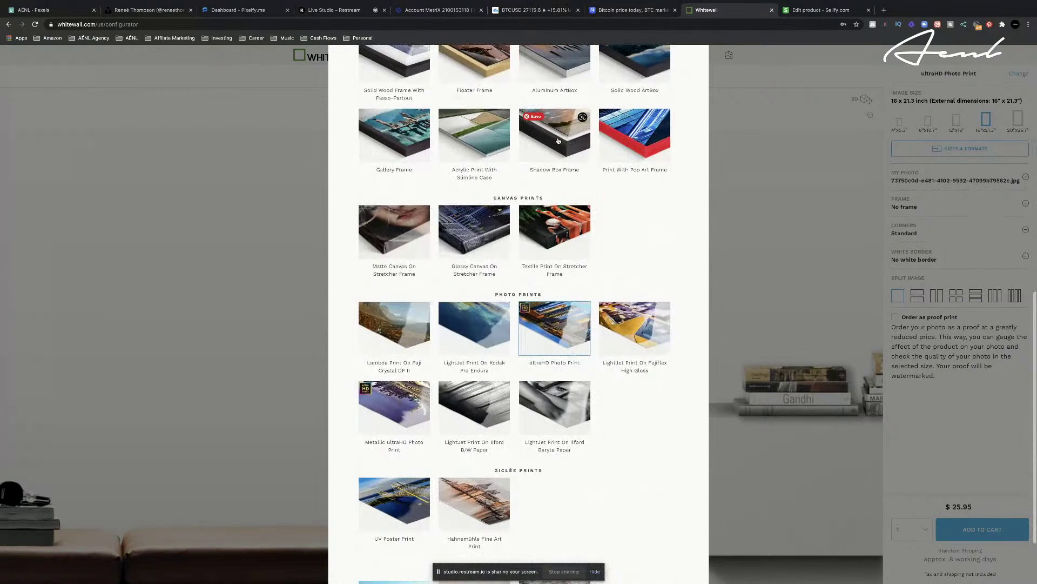
{"action": "scroll", "coordinate": [559, 141], "scroll_direction": "down", "scroll_amount": 1}
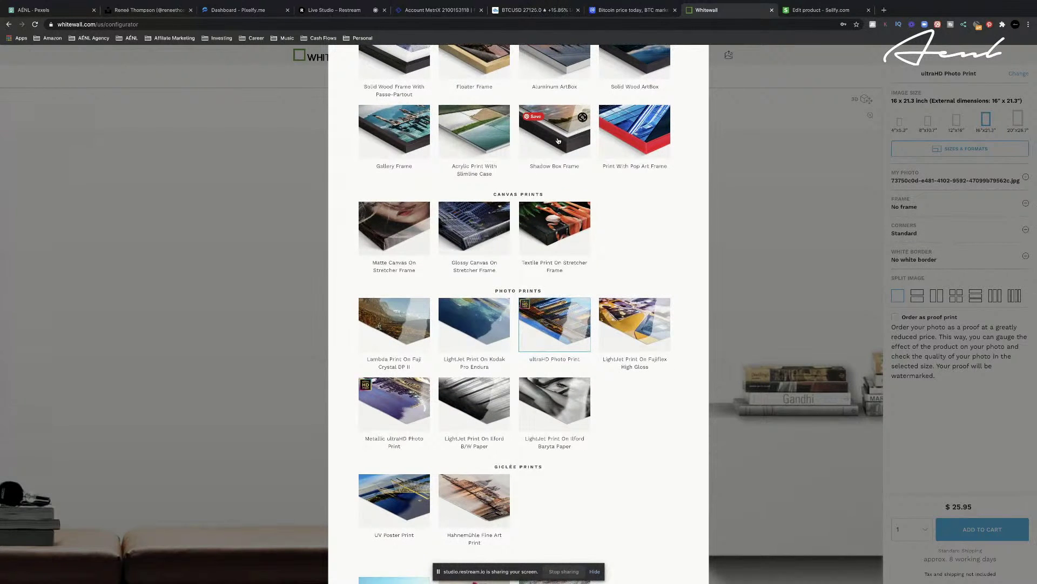
{"action": "scroll", "coordinate": [558, 141], "scroll_direction": "down", "scroll_amount": 1}
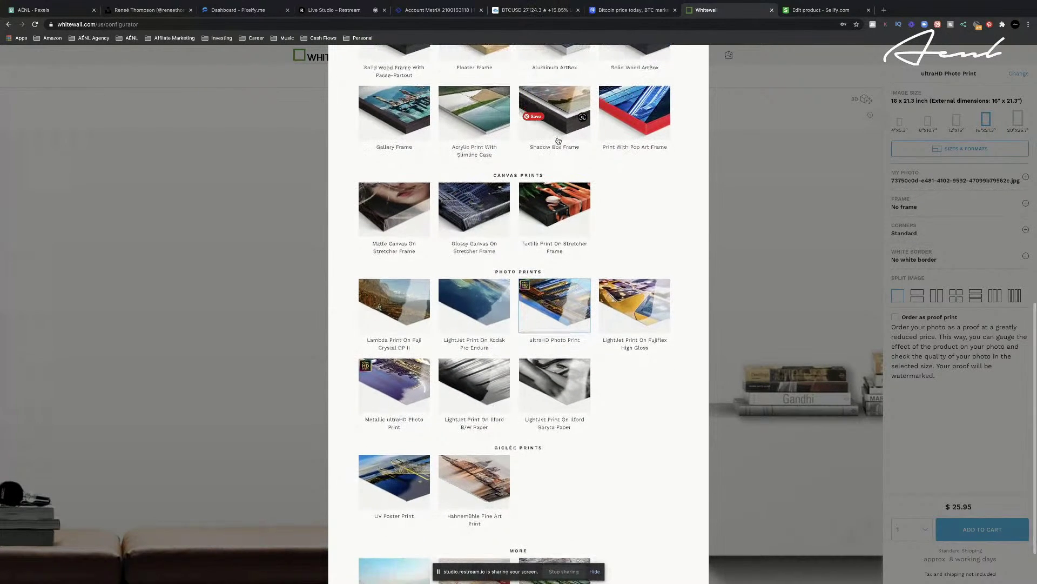
{"action": "scroll", "coordinate": [558, 141], "scroll_direction": "down", "scroll_amount": 1}
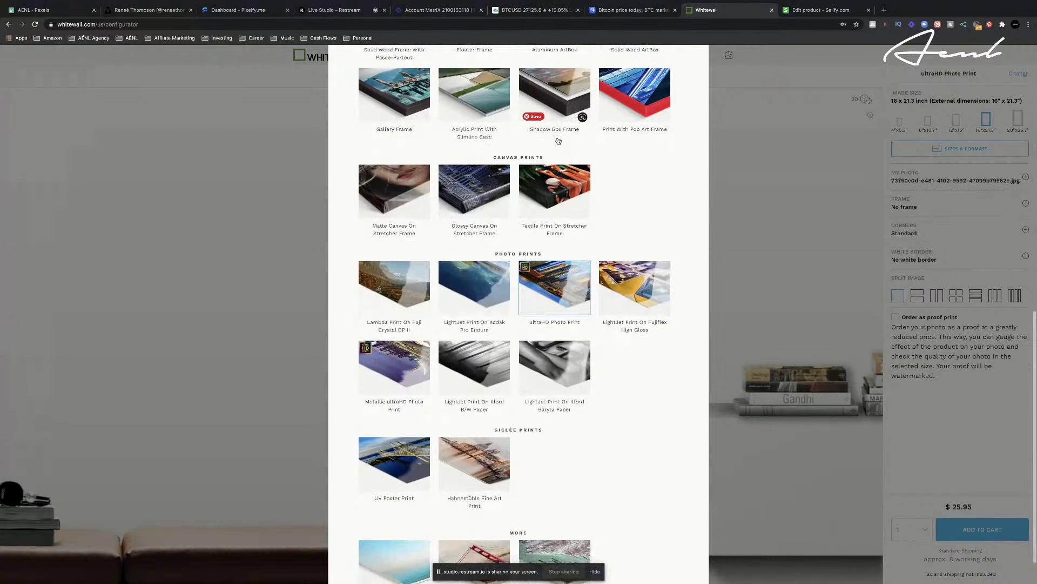
Review the remaining print types in the product selection and choose ultraHD Photo Print Under Acrylic Glass
{"action": "scroll", "coordinate": [558, 141], "scroll_direction": "down", "scroll_amount": 1}
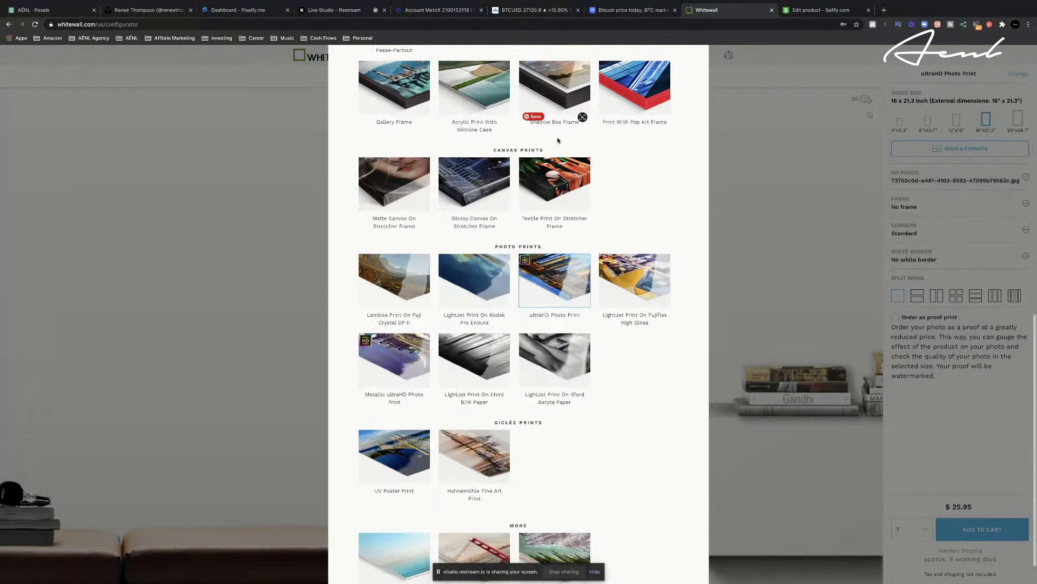
{"action": "scroll", "coordinate": [559, 141], "scroll_direction": "down", "scroll_amount": 2}
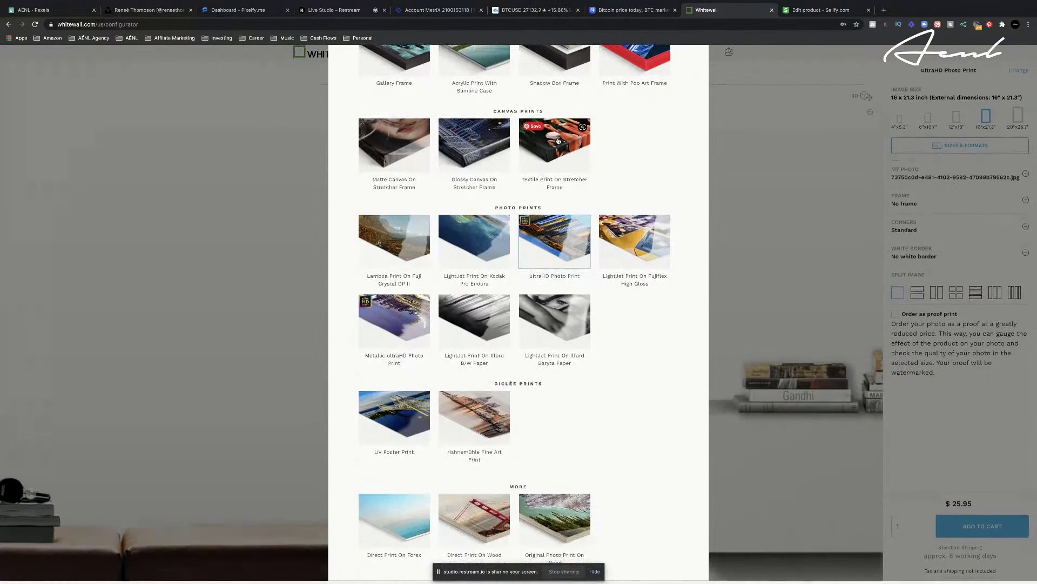
{"action": "scroll", "coordinate": [559, 141], "scroll_direction": "up", "scroll_amount": 7}
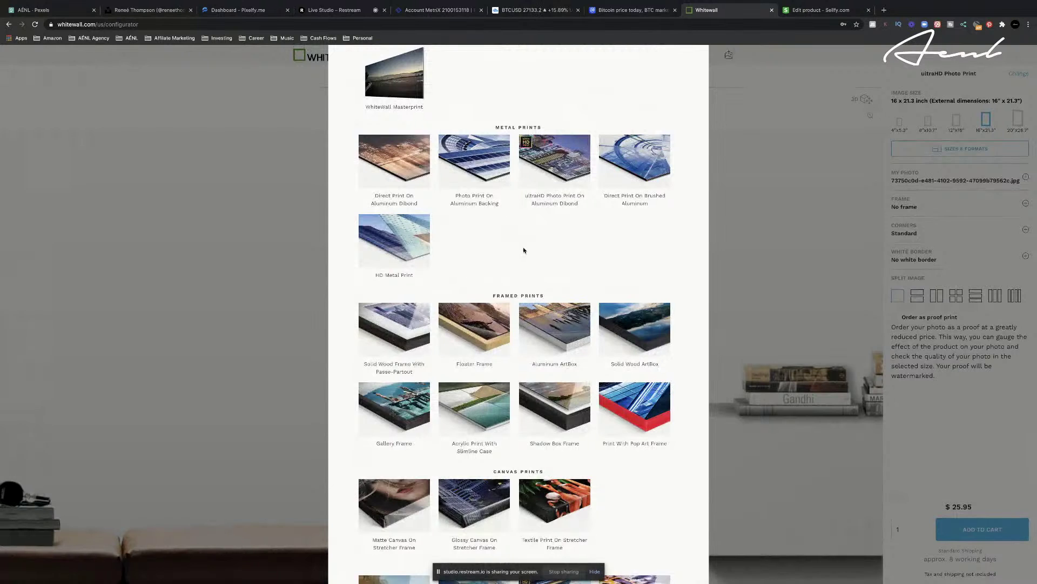
{"action": "scroll", "coordinate": [522, 236], "scroll_direction": "up", "scroll_amount": 5}
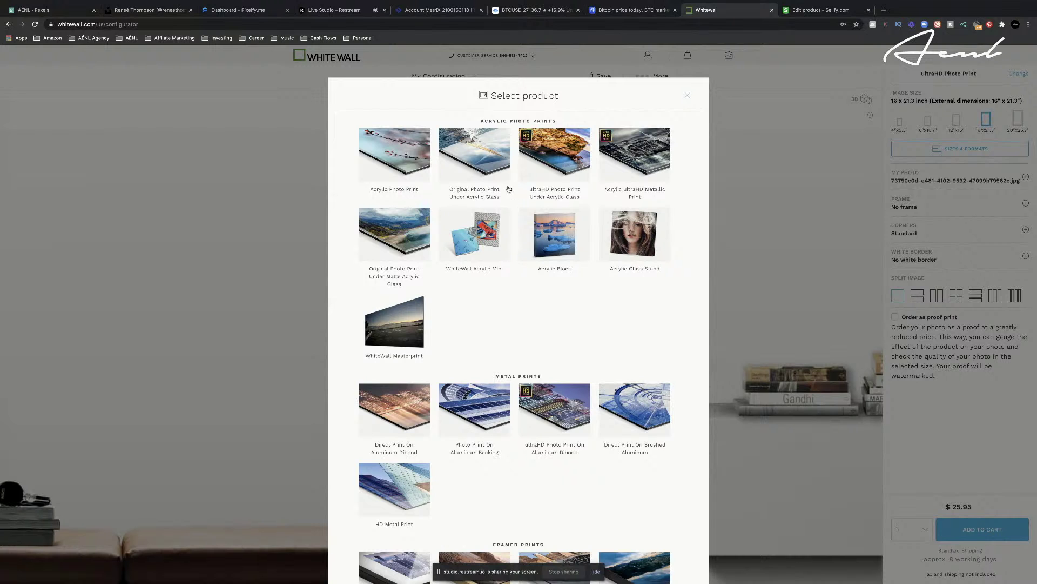
{"action": "left_click", "coordinate": [548, 172]}
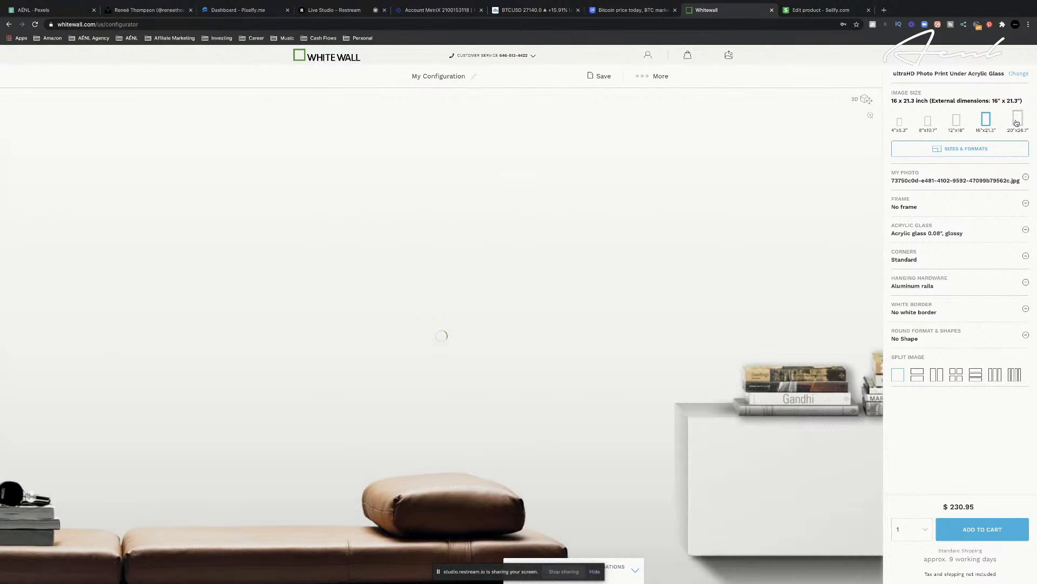
Set the acrylic print's Perfect Size format to 39" x 52" and apply it to the configuration
{"action": "left_click", "coordinate": [994, 149]}
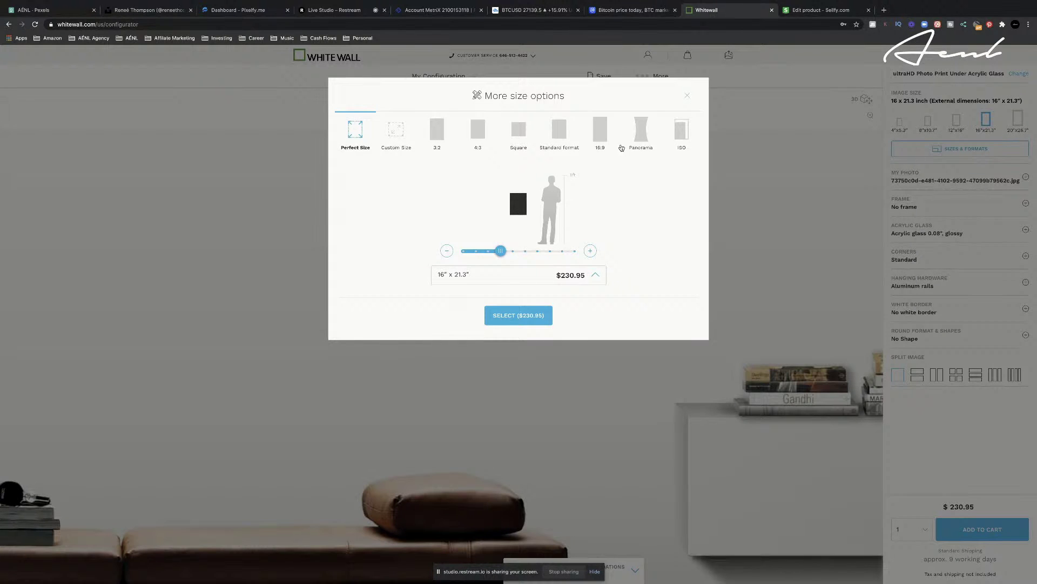
{"action": "left_click_drag", "start_coordinate": [501, 250], "coordinate": [574, 250]}
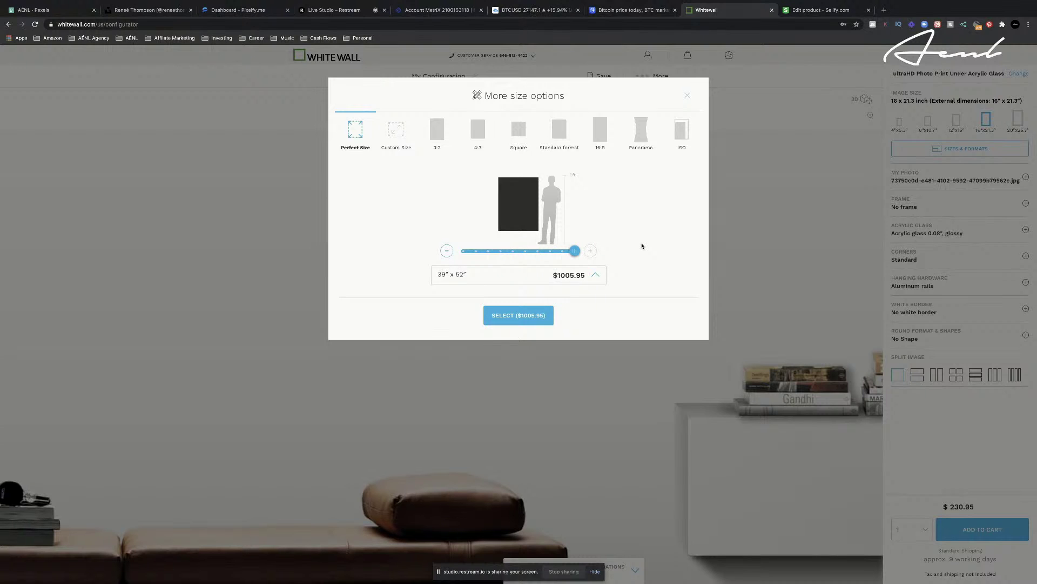
{"action": "left_click", "coordinate": [527, 318]}
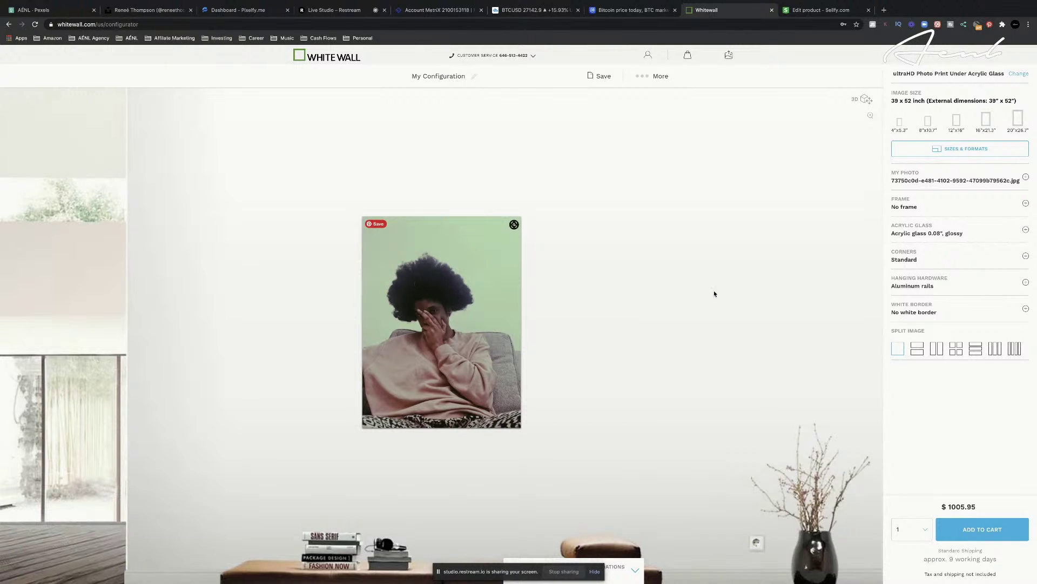
Show the print in 3D and change the product to Original Photo Print Under Matte Acrylic Glass
{"action": "left_click", "coordinate": [862, 99]}
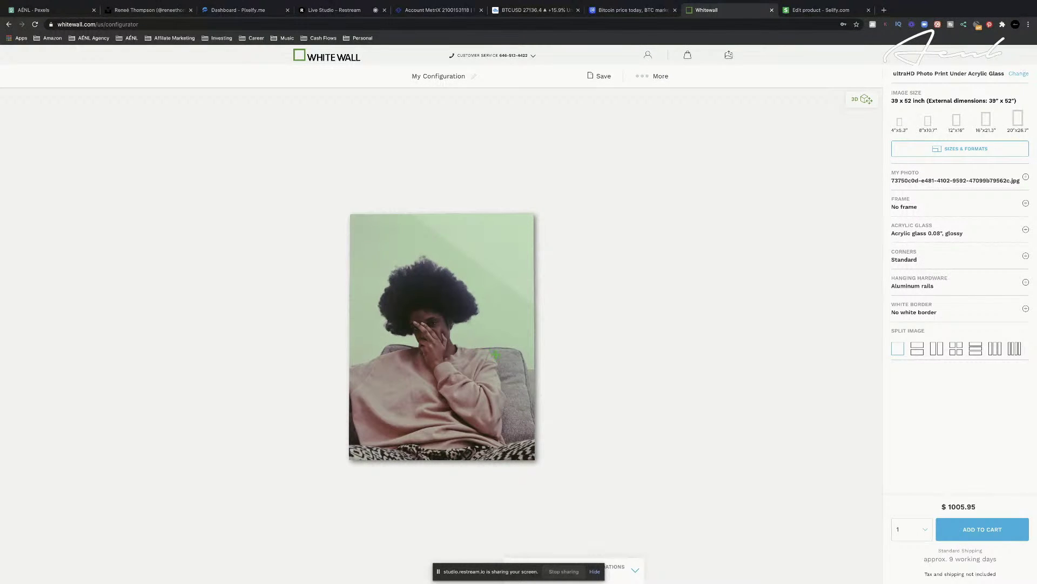
{"action": "left_click", "coordinate": [1020, 74]}
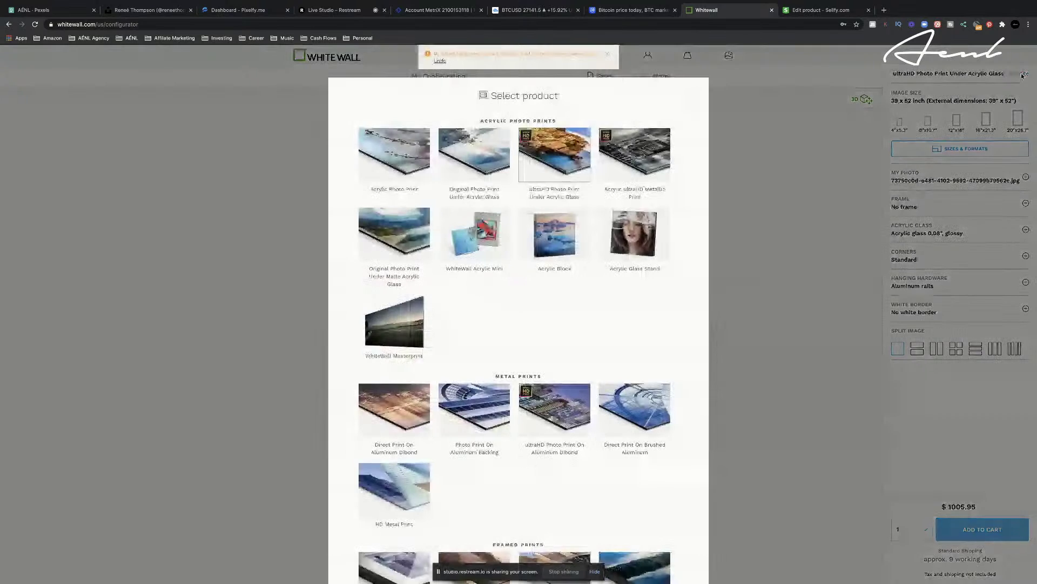
{"action": "left_click", "coordinate": [402, 238]}
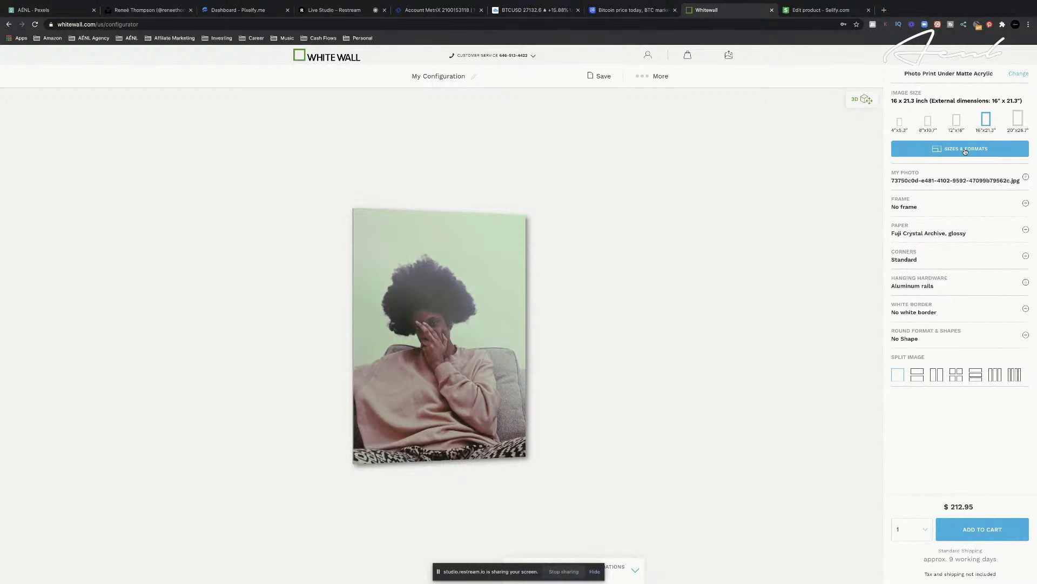
Switch to the Sellfy product editor and review the print specifications in the description of "she's on his horse."
{"action": "left_click", "coordinate": [832, 11]}
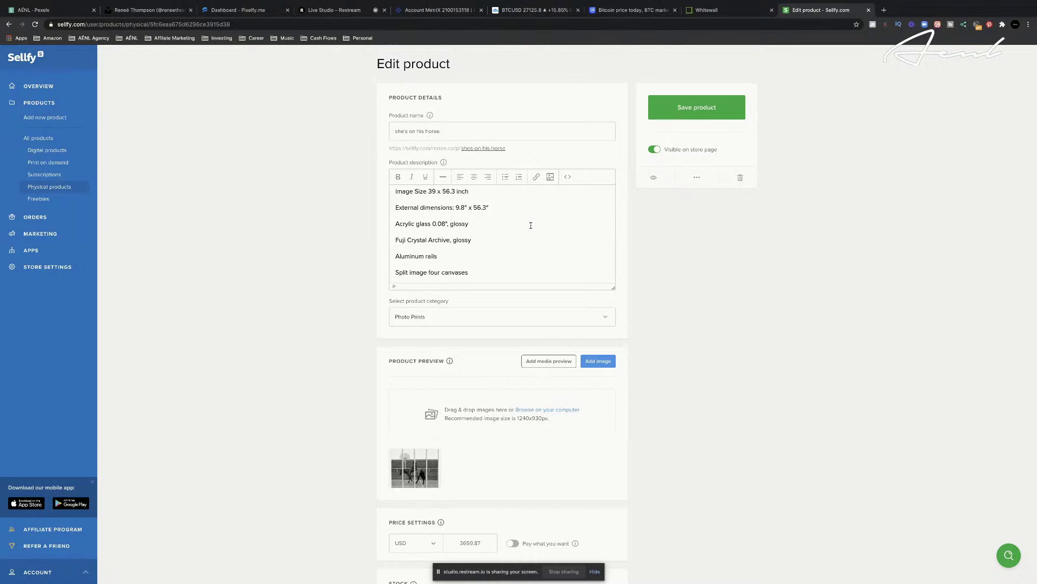
{"action": "scroll", "coordinate": [531, 226], "scroll_direction": "down", "scroll_amount": 1}
{"action": "scroll", "coordinate": [531, 225], "scroll_direction": "up", "scroll_amount": 3}
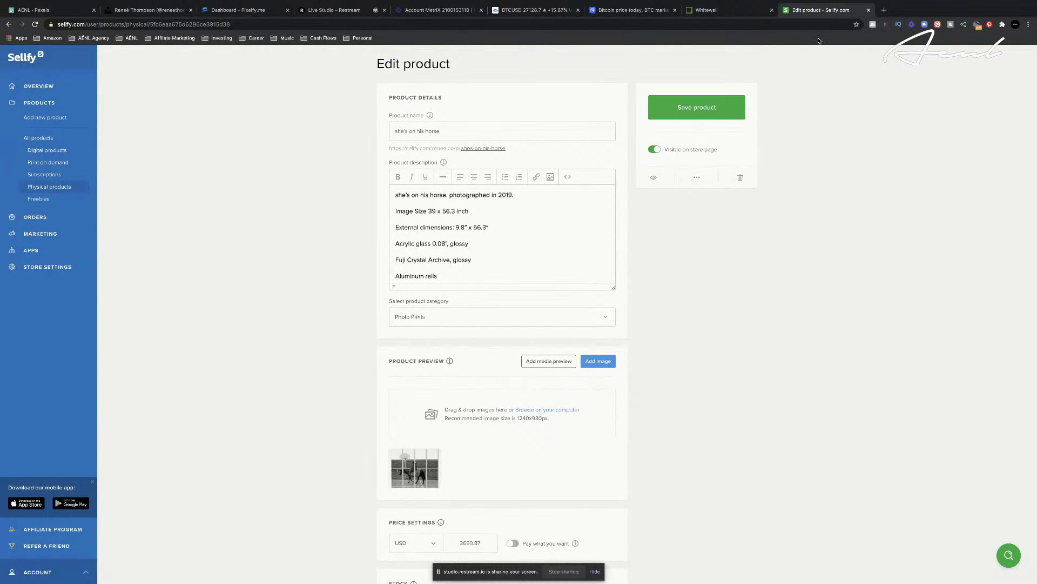
Switch to the Mail app and open the registration confirmation link in WhiteWall's welcome email
{"action": "key", "text": "ctrl+Left"}
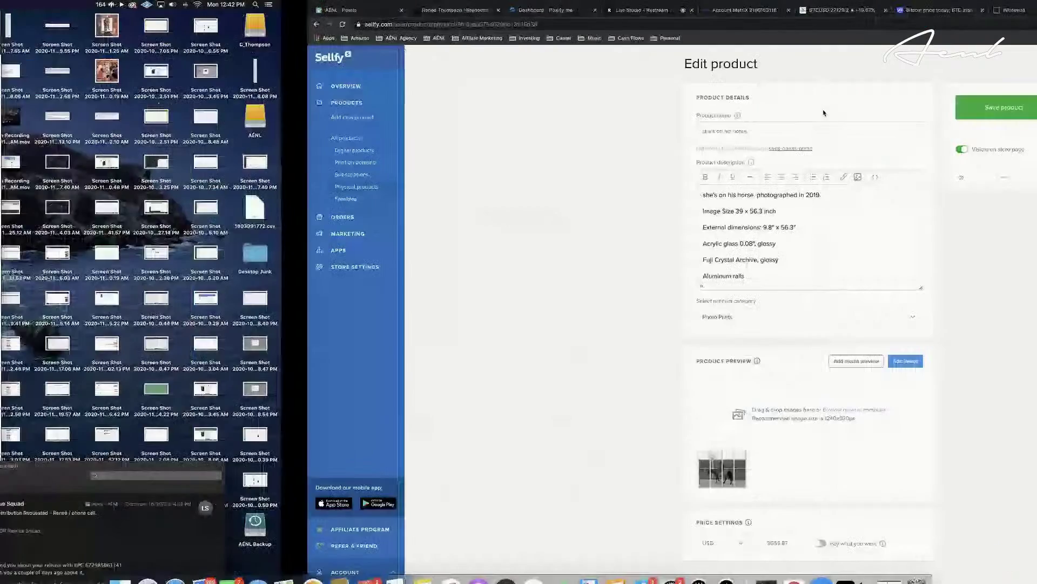
{"action": "left_click_drag", "start_coordinate": [508, 463], "coordinate": [450, 265]}
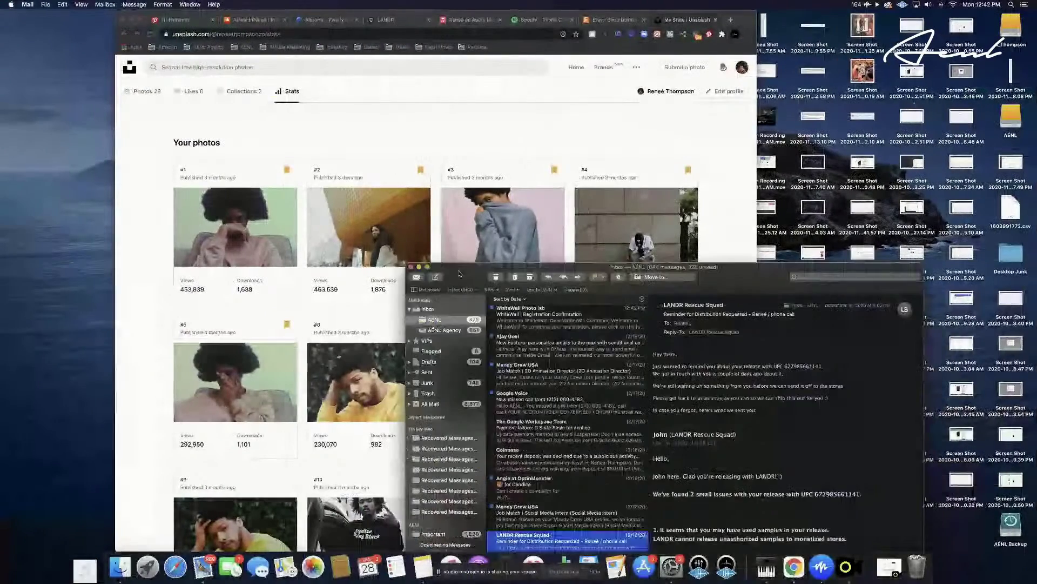
{"action": "scroll", "coordinate": [824, 405], "scroll_direction": "down", "scroll_amount": 2}
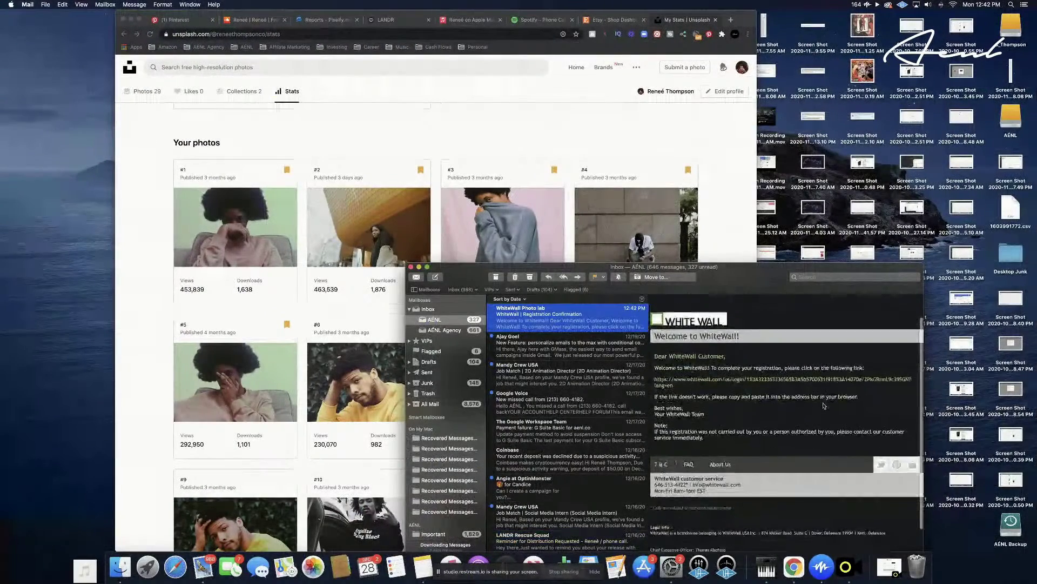
{"action": "left_click", "coordinate": [759, 380]}
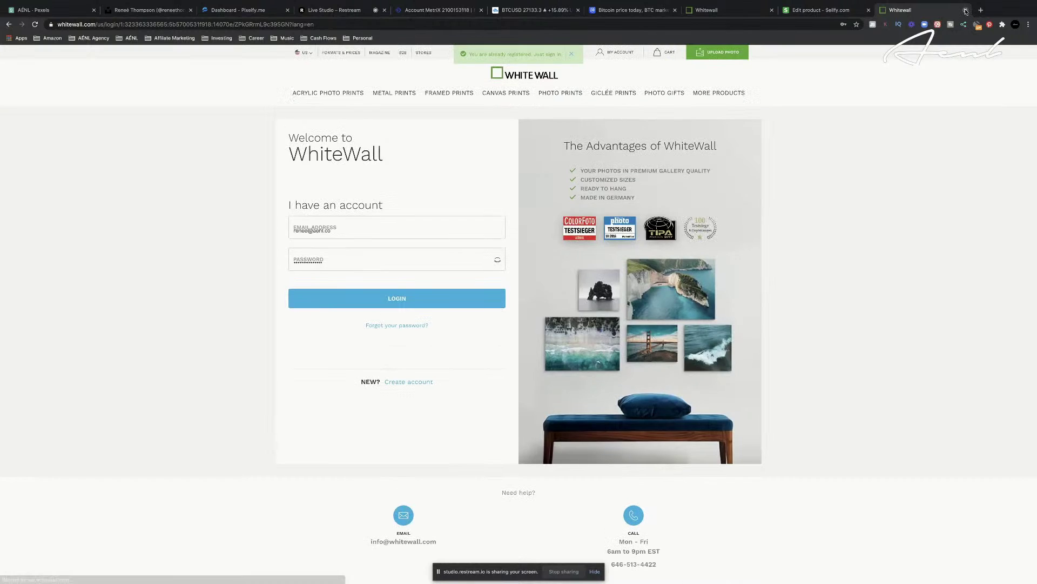
Close the WhiteWall confirmation page and reload the configurator in its existing tab
{"action": "left_click", "coordinate": [965, 12]}
{"action": "left_click", "coordinate": [719, 10]}
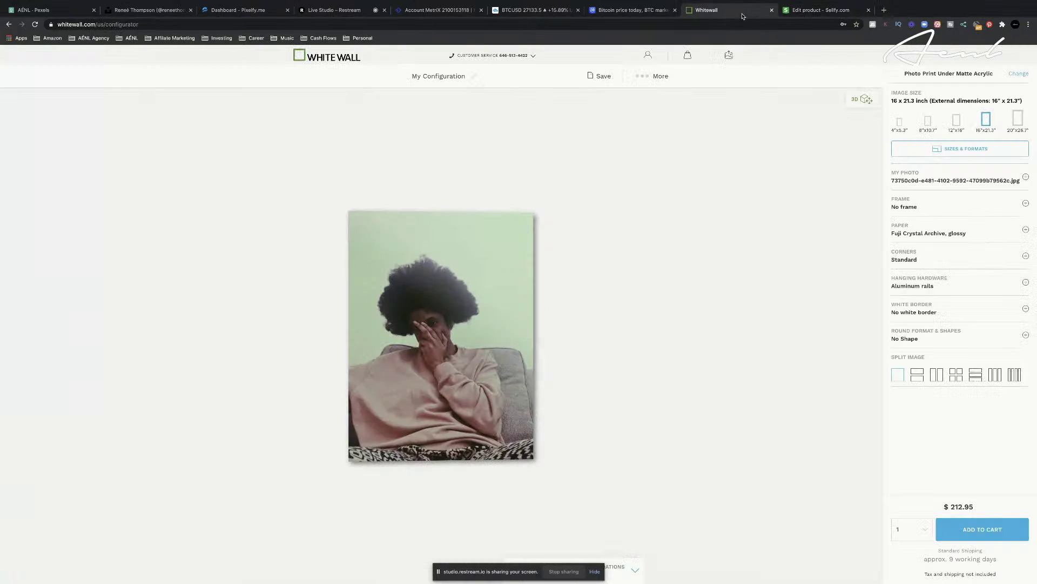
{"action": "left_click", "coordinate": [714, 25]}
{"action": "key", "text": "Return"}
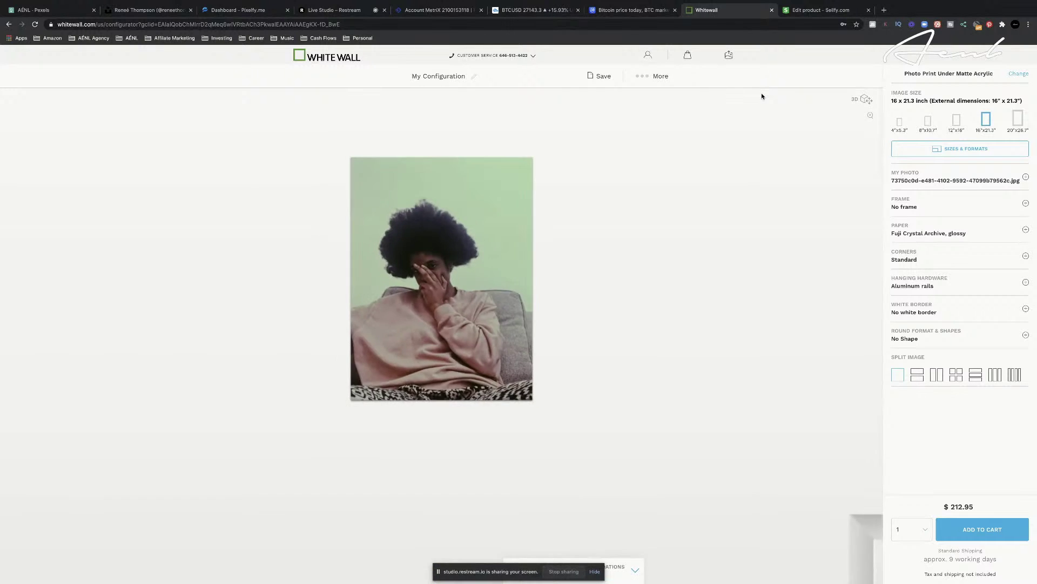
Request the saved configurations and log in to WhiteWall with the prefilled email and password
{"action": "left_click", "coordinate": [642, 76]}
{"action": "left_click", "coordinate": [648, 127]}
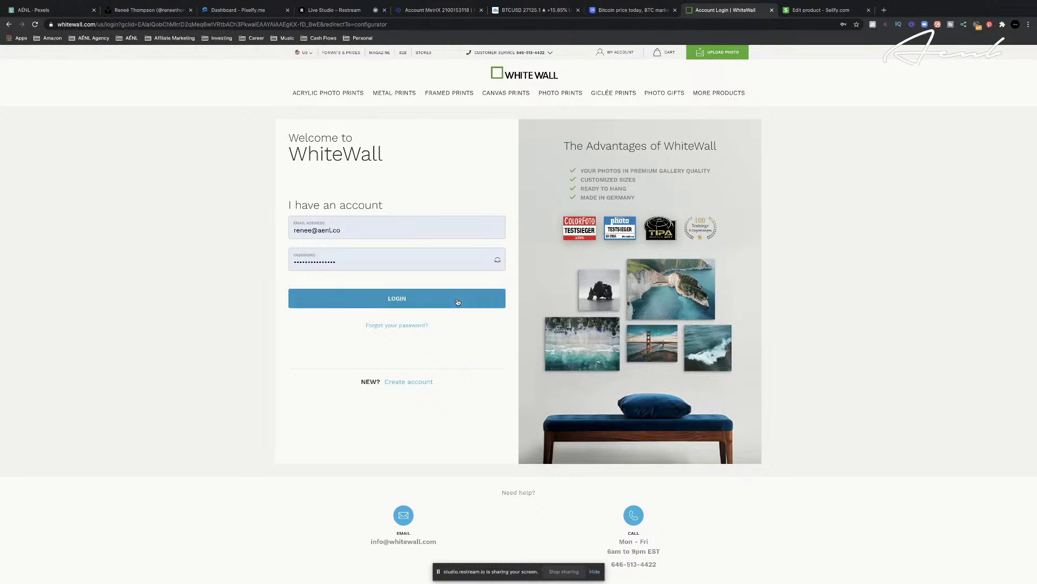
{"action": "left_click", "coordinate": [457, 302]}
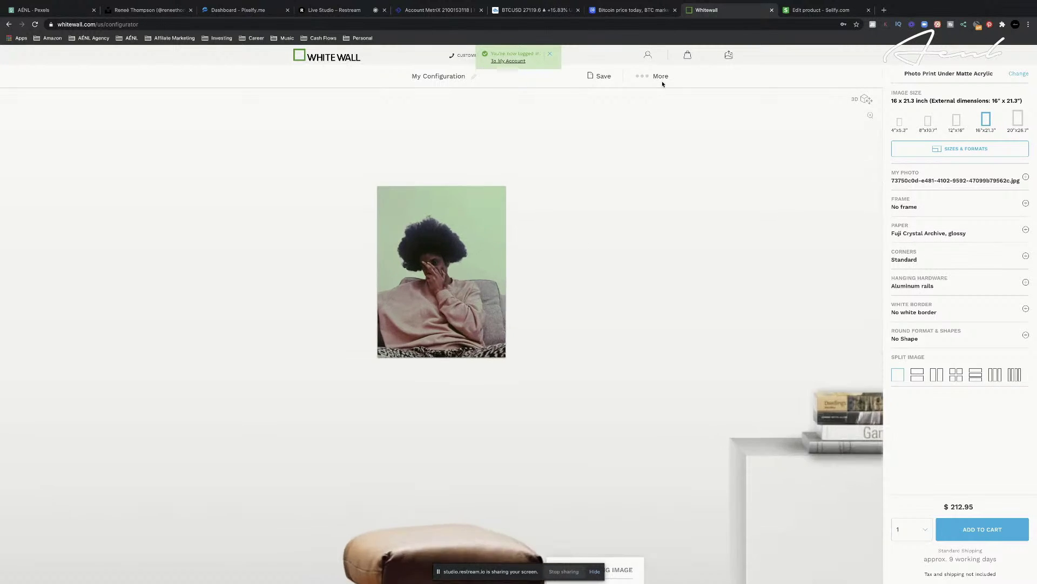
Load the unsplit 39" x 56.3" Original Photo Print Under Acrylic Glass from My Configurations
{"action": "left_click", "coordinate": [641, 76]}
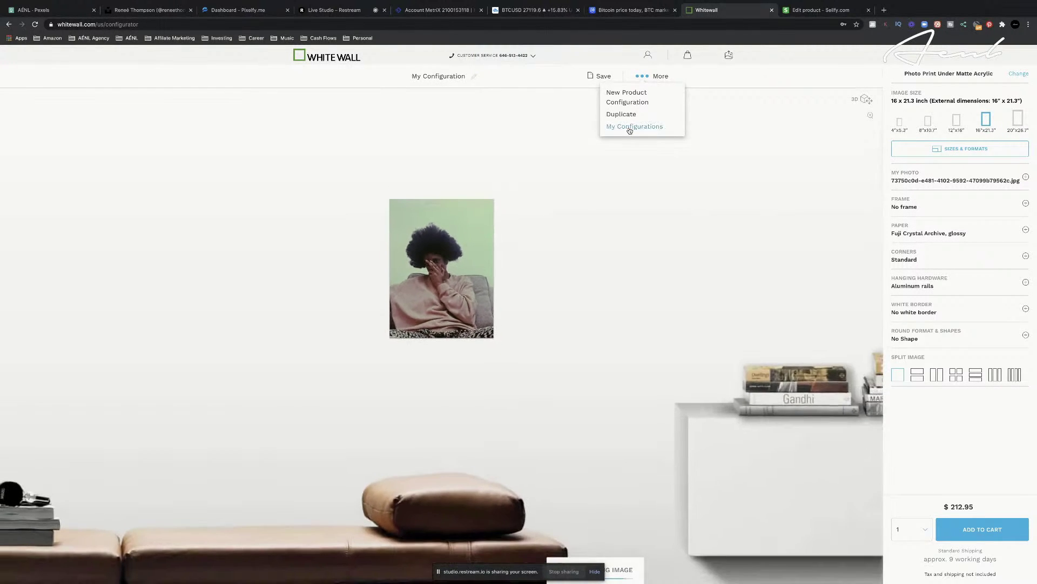
{"action": "left_click", "coordinate": [631, 127]}
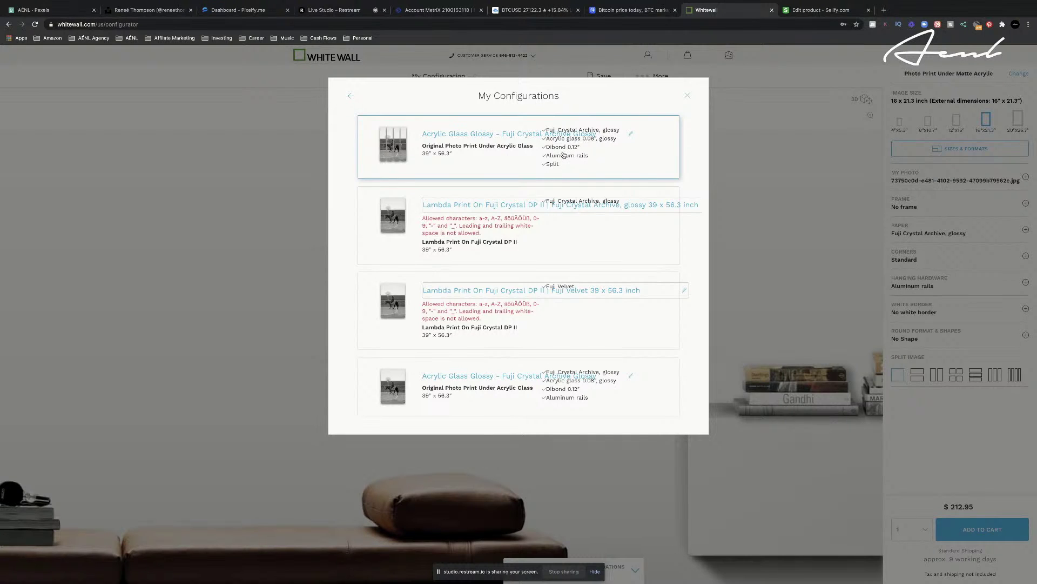
{"action": "left_click", "coordinate": [548, 391]}
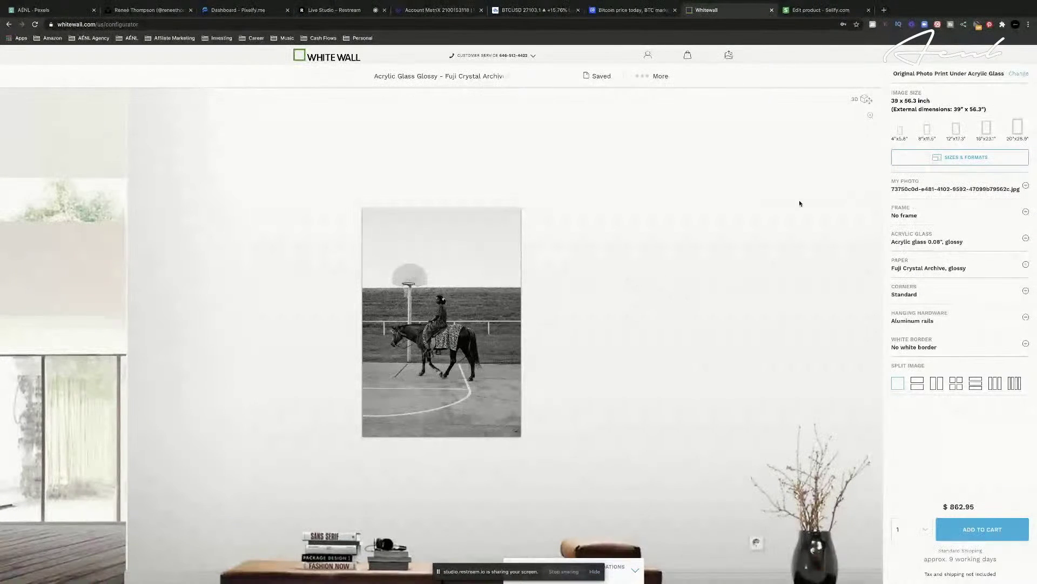
Try to start a new product configuration from the loaded horse print
{"action": "left_click", "coordinate": [1019, 74]}
{"action": "left_click", "coordinate": [812, 149]}
{"action": "left_click", "coordinate": [641, 76]}
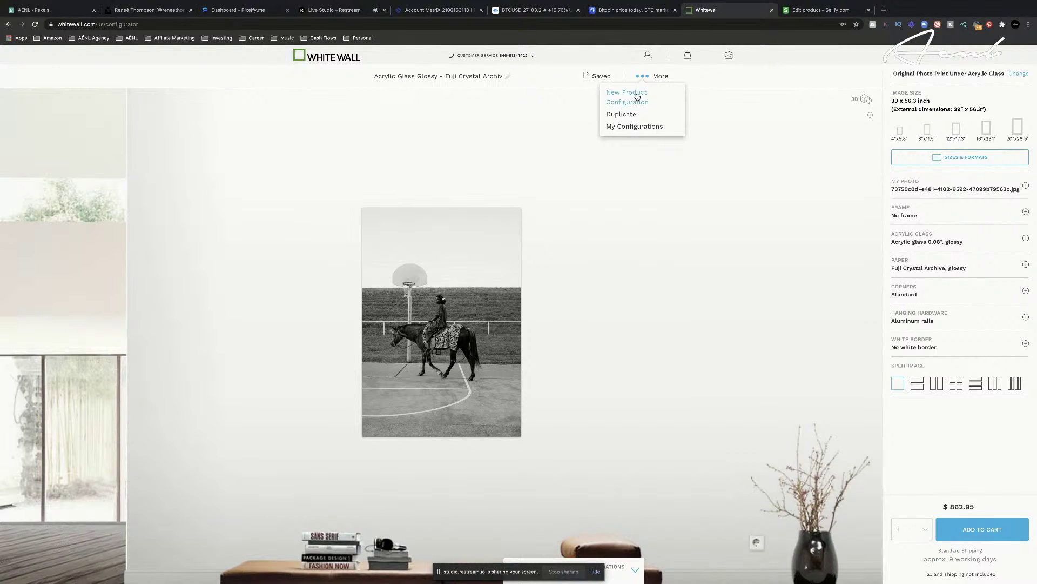
{"action": "left_click", "coordinate": [640, 76]}
{"action": "left_click", "coordinate": [641, 76]}
{"action": "left_click", "coordinate": [639, 99]}
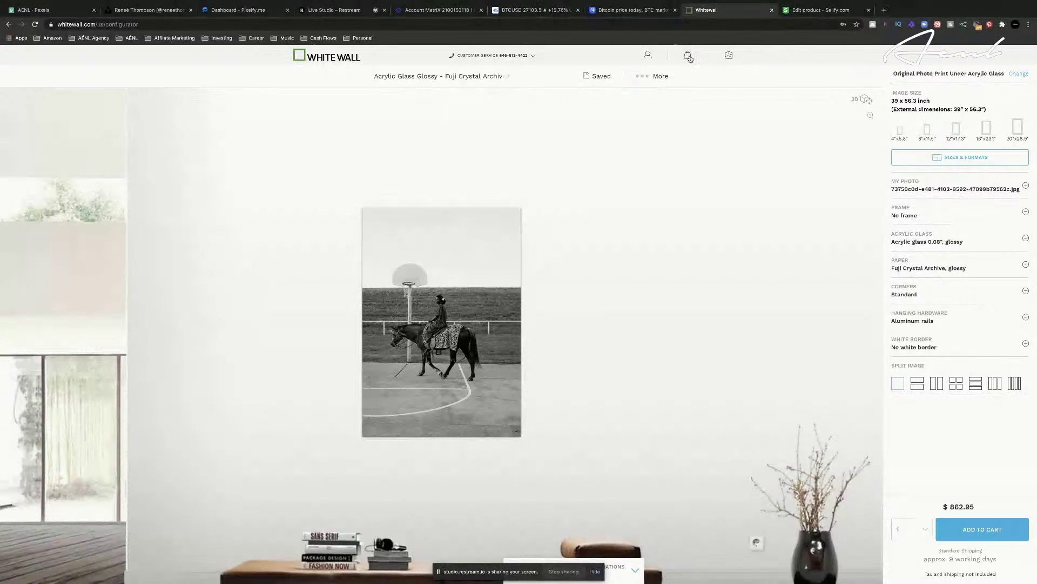
Try to use the uploaded portrait from My Photos for the print by accepting the suggestion
{"action": "left_click", "coordinate": [729, 55]}
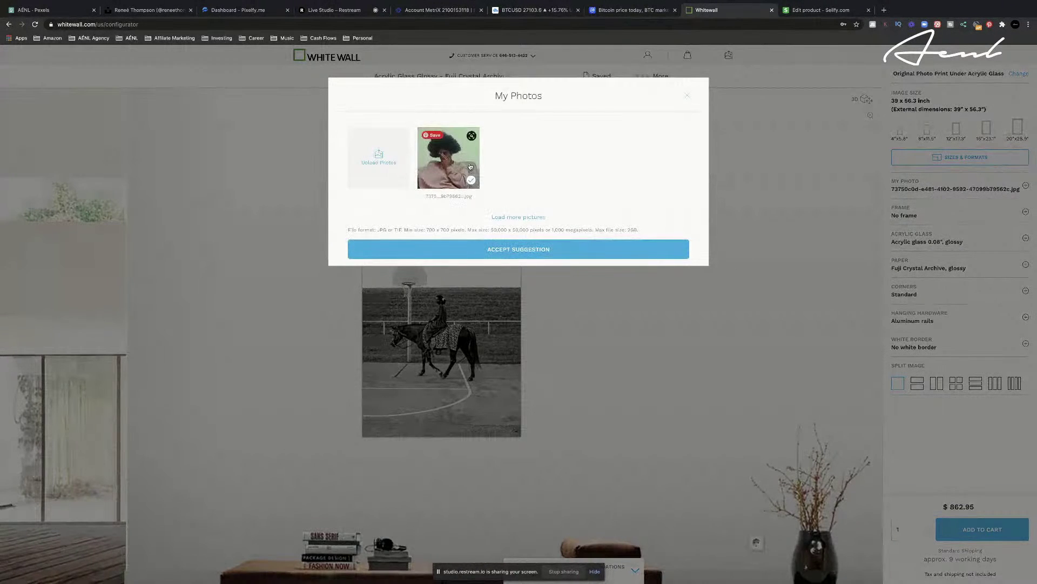
{"action": "left_click", "coordinate": [542, 251]}
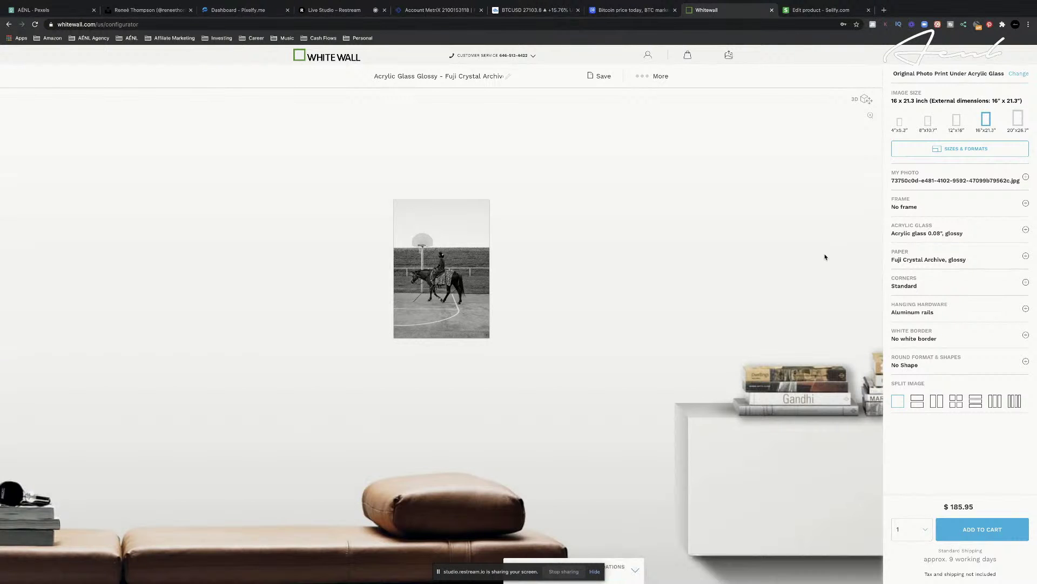
{"action": "scroll", "coordinate": [825, 257], "scroll_direction": "down", "scroll_amount": 7}
{"action": "scroll", "coordinate": [825, 257], "scroll_direction": "down", "scroll_amount": 4}
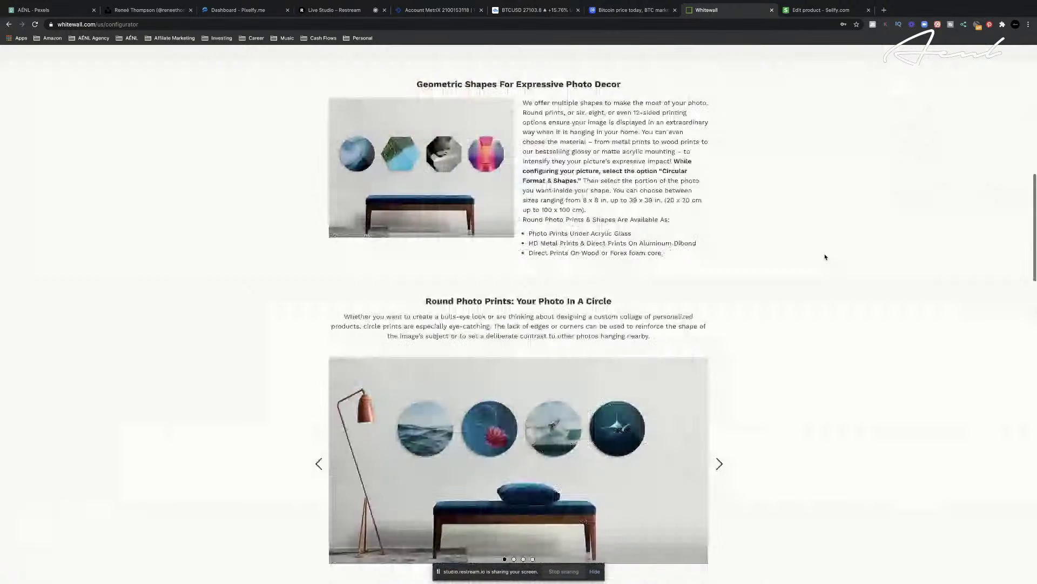
{"action": "scroll", "coordinate": [824, 254], "scroll_direction": "up", "scroll_amount": 12}
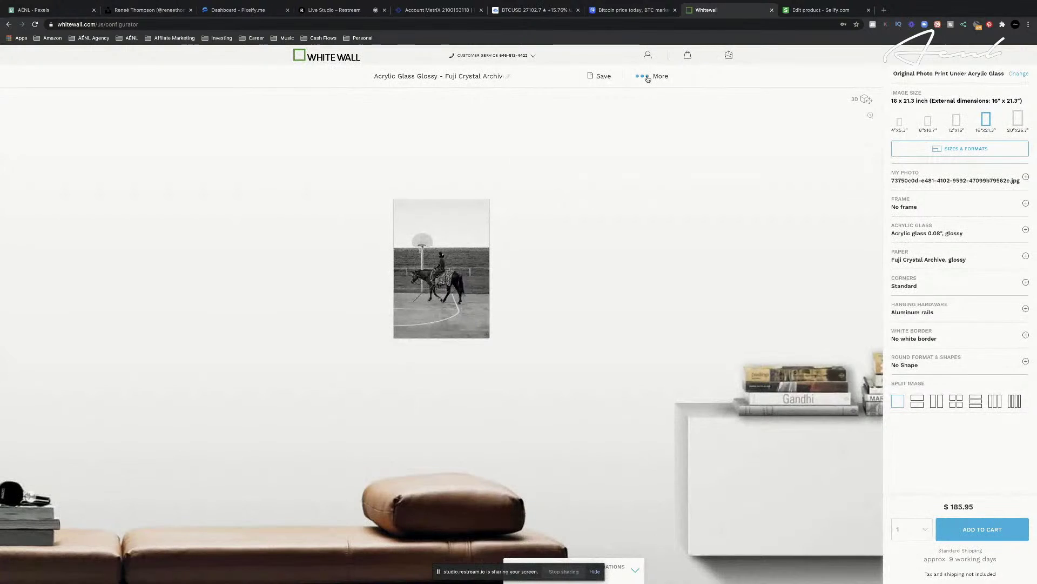
Retry a new product configuration with the suggested portrait, then check My Configurations and close the list
{"action": "left_click", "coordinate": [643, 76]}
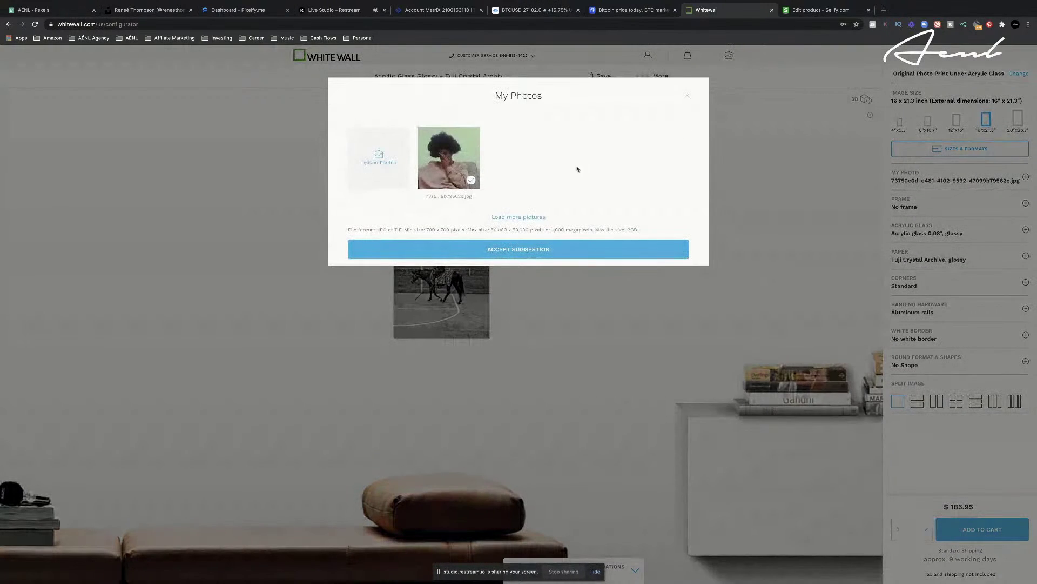
{"action": "left_click", "coordinate": [563, 251]}
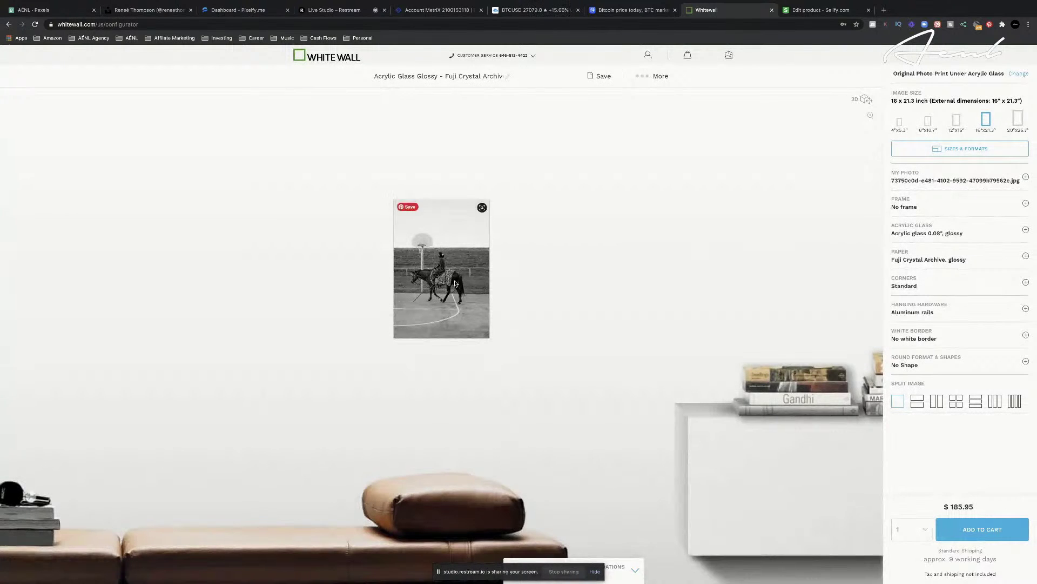
{"action": "left_click", "coordinate": [643, 77]}
{"action": "left_click", "coordinate": [636, 133]}
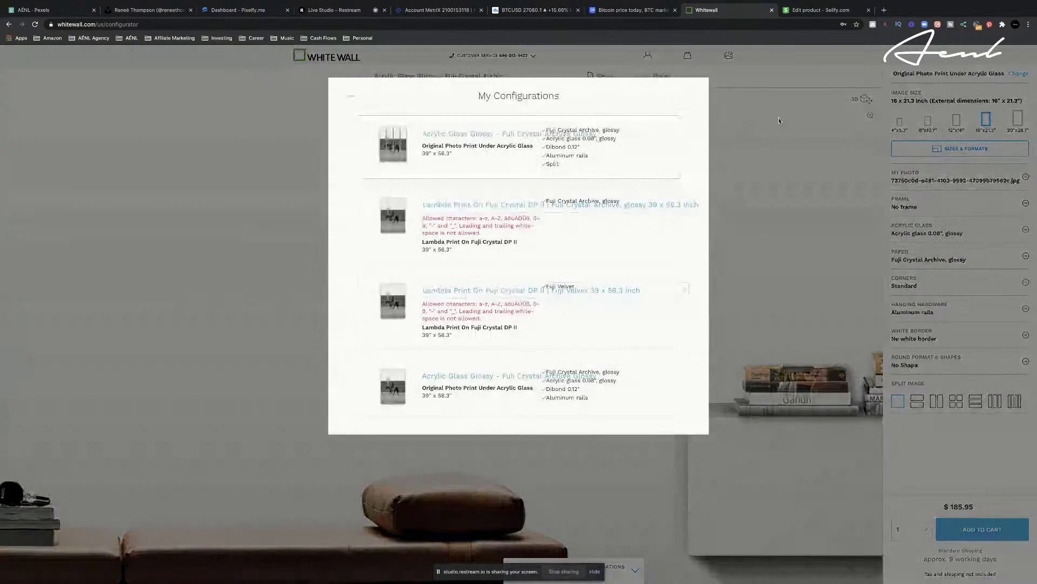
{"action": "left_click", "coordinate": [733, 130]}
Show the horse print in 3D and open the My Photos page of the WhiteWall account
{"action": "left_click", "coordinate": [863, 100]}
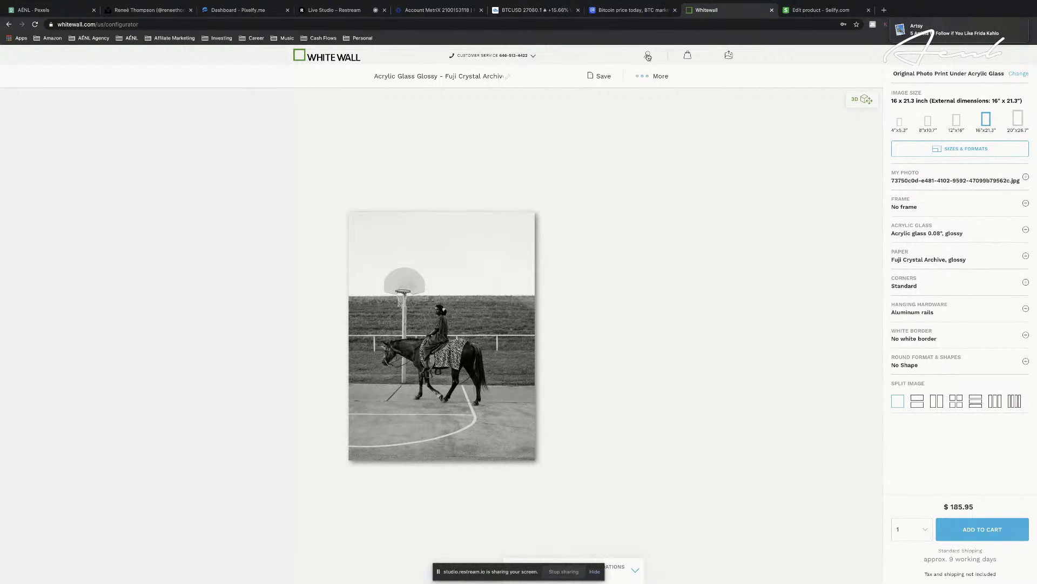
{"action": "mouse_move", "coordinate": [647, 57]}
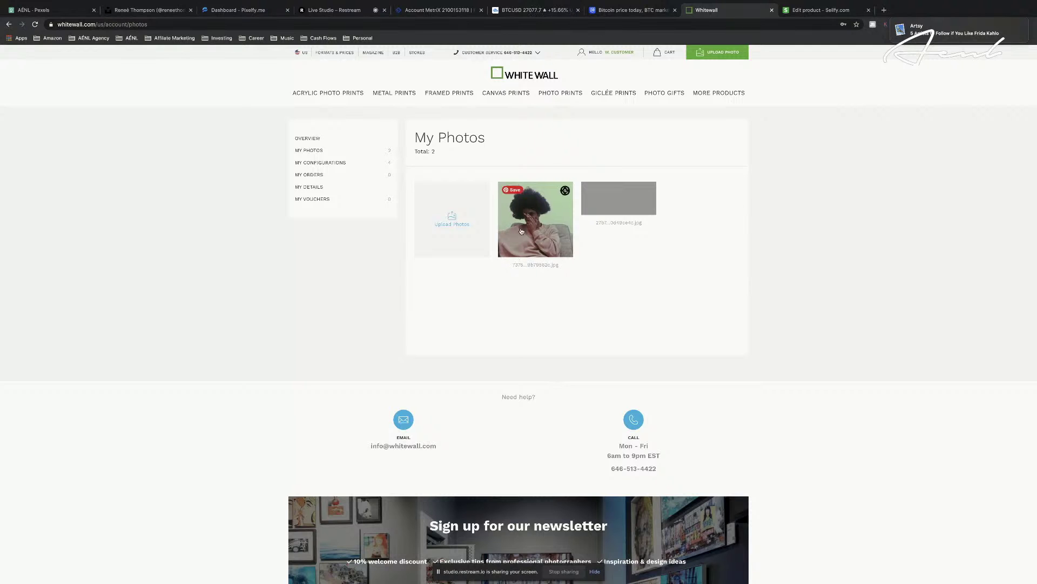
Create a wall print from the uploaded portrait in My Photos, and dismiss the photo selection for a new product configuration
{"action": "left_click", "coordinate": [532, 227]}
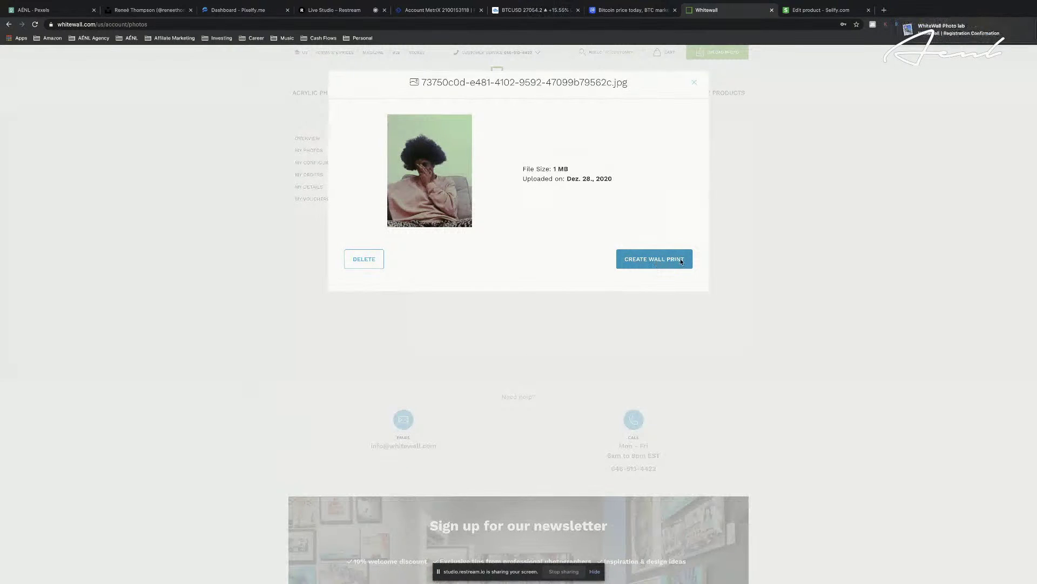
{"action": "left_click", "coordinate": [668, 259]}
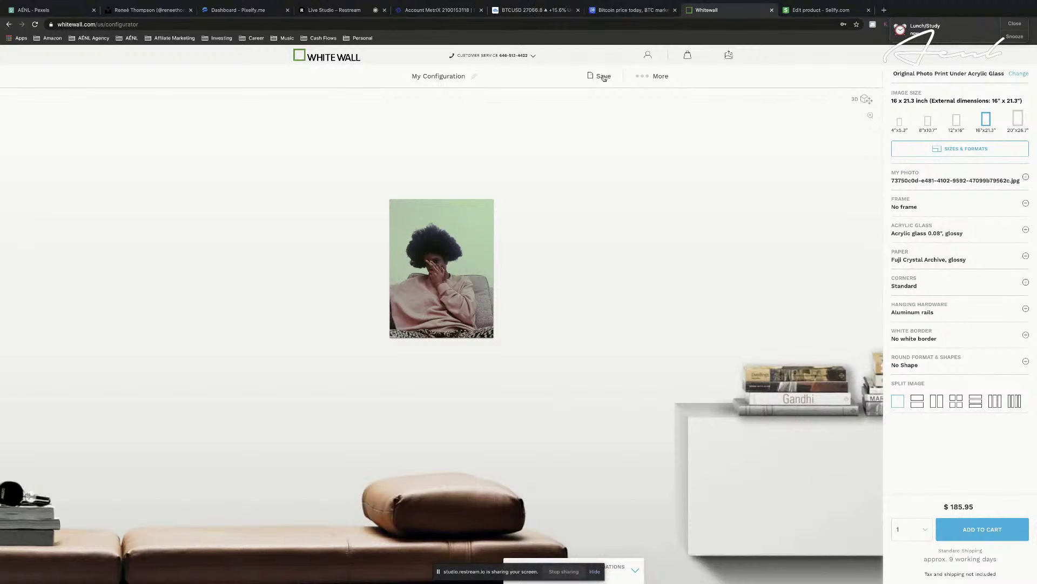
{"action": "mouse_move", "coordinate": [642, 77]}
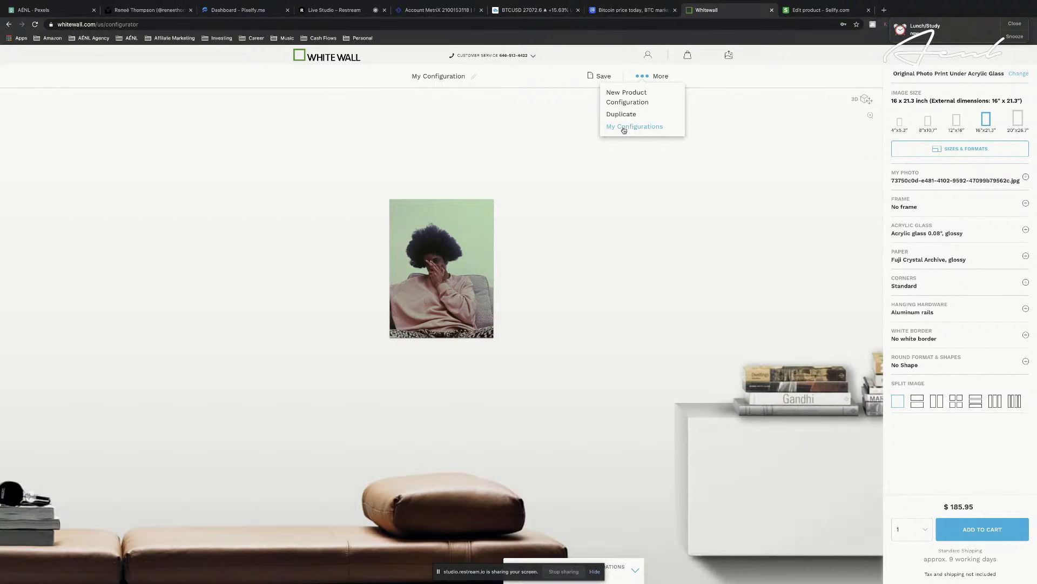
{"action": "left_click", "coordinate": [624, 97]}
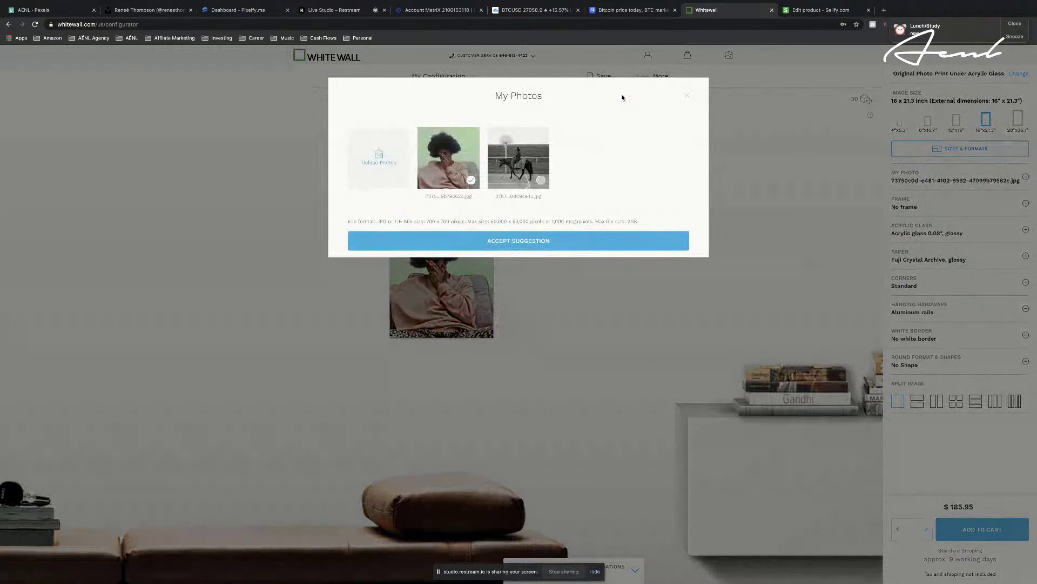
{"action": "left_click", "coordinate": [687, 96]}
Load the saved unsplit Acrylic Glass Glossy horse print from My Configurations
{"action": "left_click", "coordinate": [644, 76]}
{"action": "left_click", "coordinate": [641, 126]}
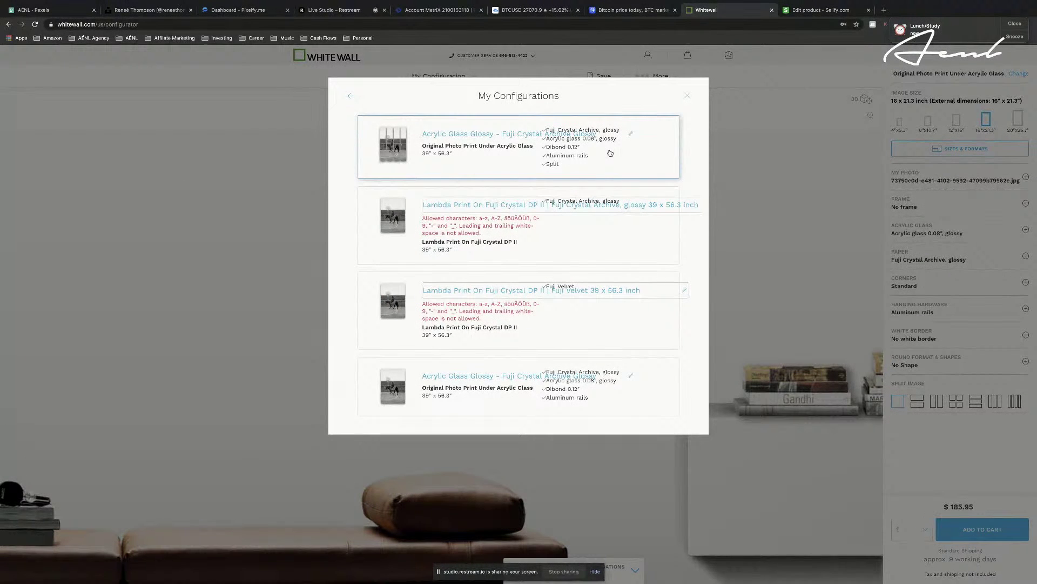
{"action": "left_click", "coordinate": [526, 389]}
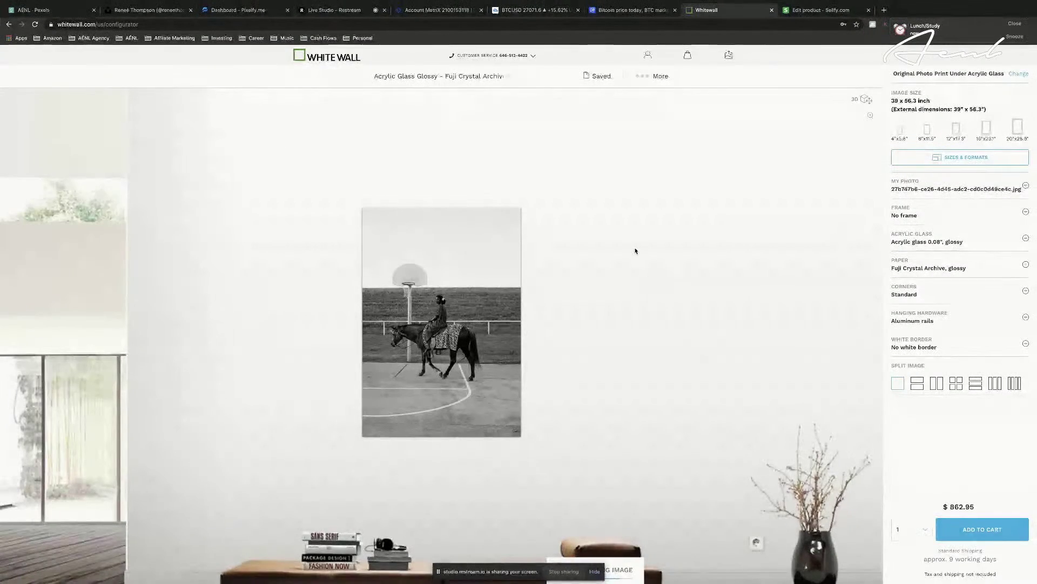
{"action": "scroll", "coordinate": [636, 250], "scroll_direction": "down", "scroll_amount": 8}
{"action": "scroll", "coordinate": [642, 254], "scroll_direction": "up", "scroll_amount": 8}
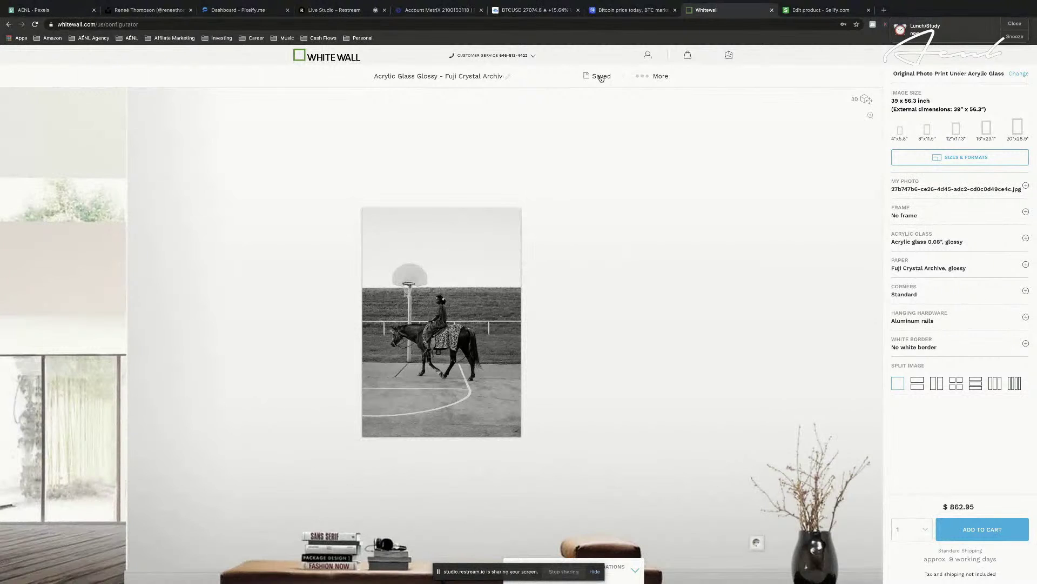
Start a new product configuration using the suggested portrait photo
{"action": "left_click", "coordinate": [639, 78]}
{"action": "left_click", "coordinate": [635, 99]}
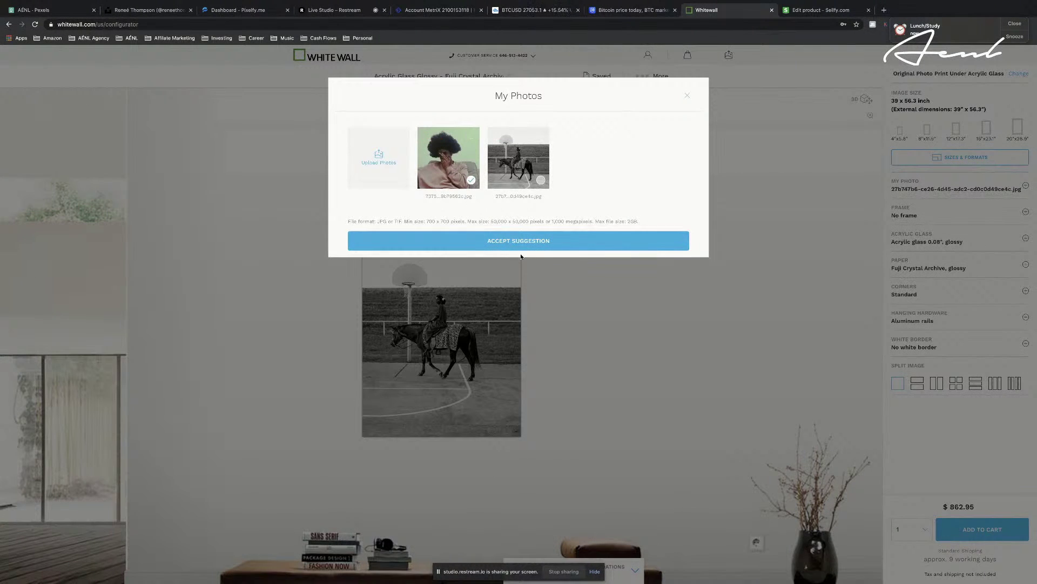
{"action": "left_click", "coordinate": [678, 241]}
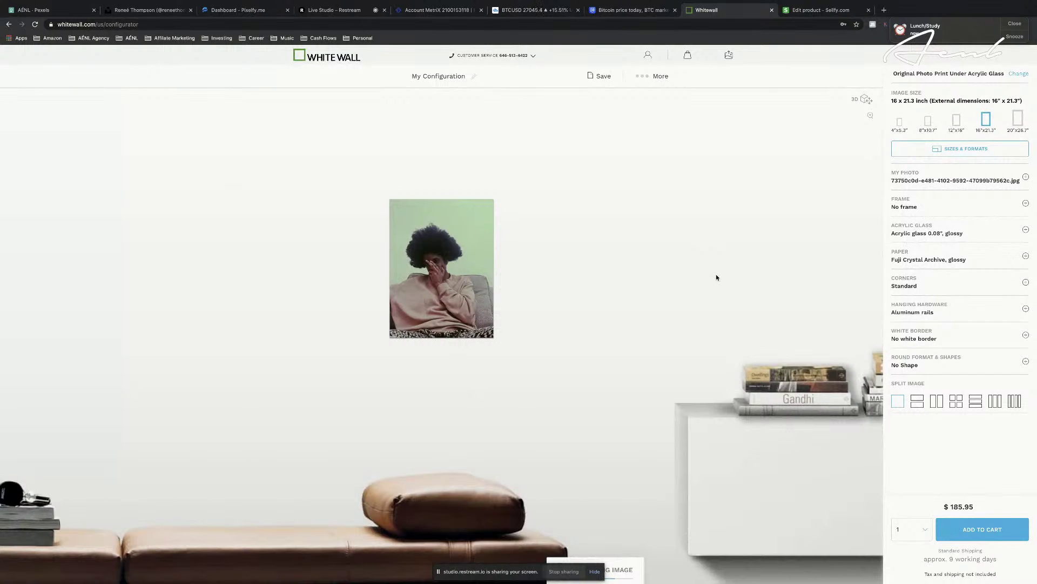
{"action": "left_click", "coordinate": [639, 77]}
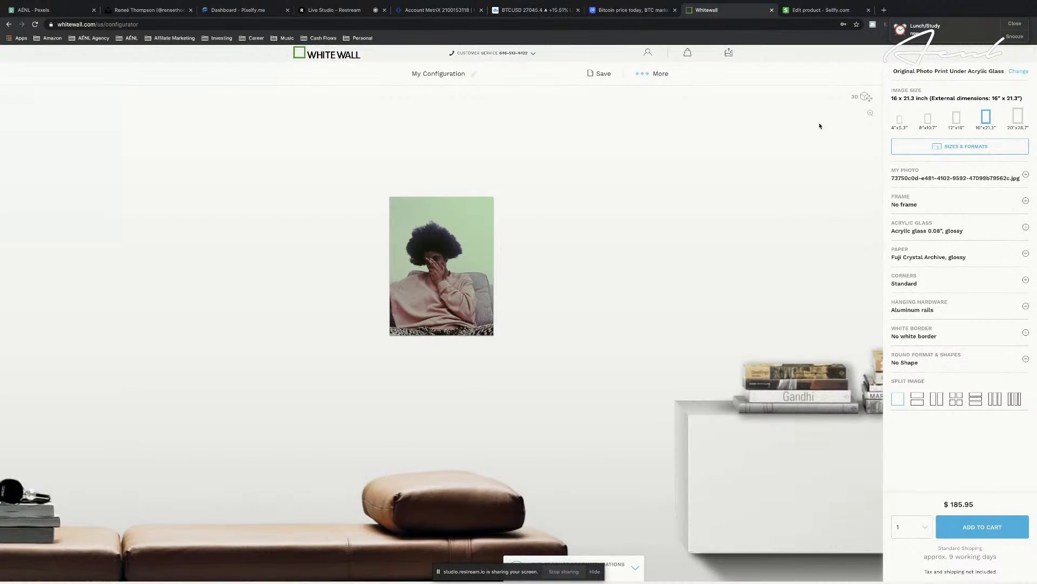
{"action": "left_click", "coordinate": [641, 77]}
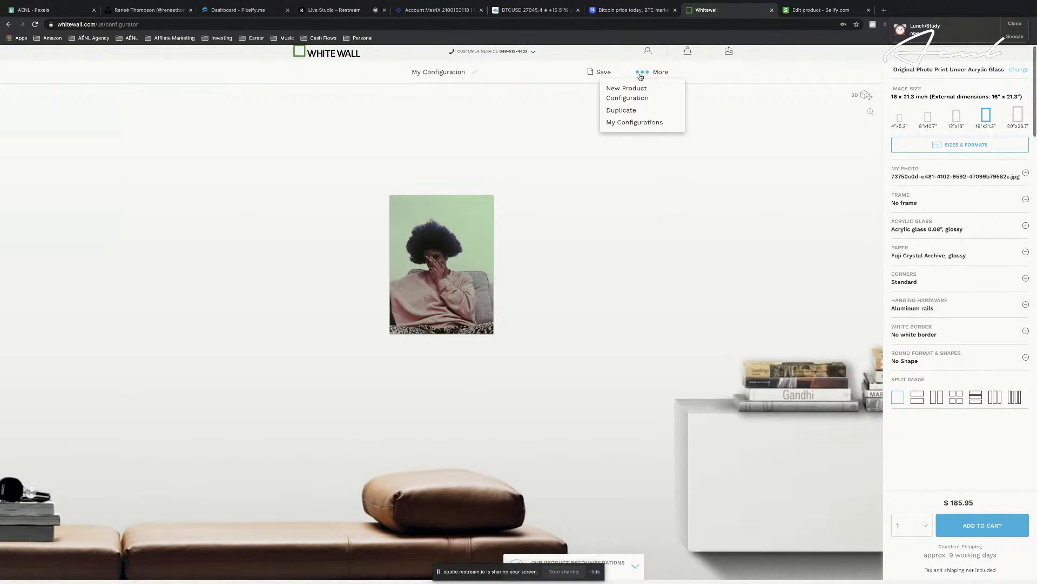
{"action": "mouse_move", "coordinate": [466, 244]}
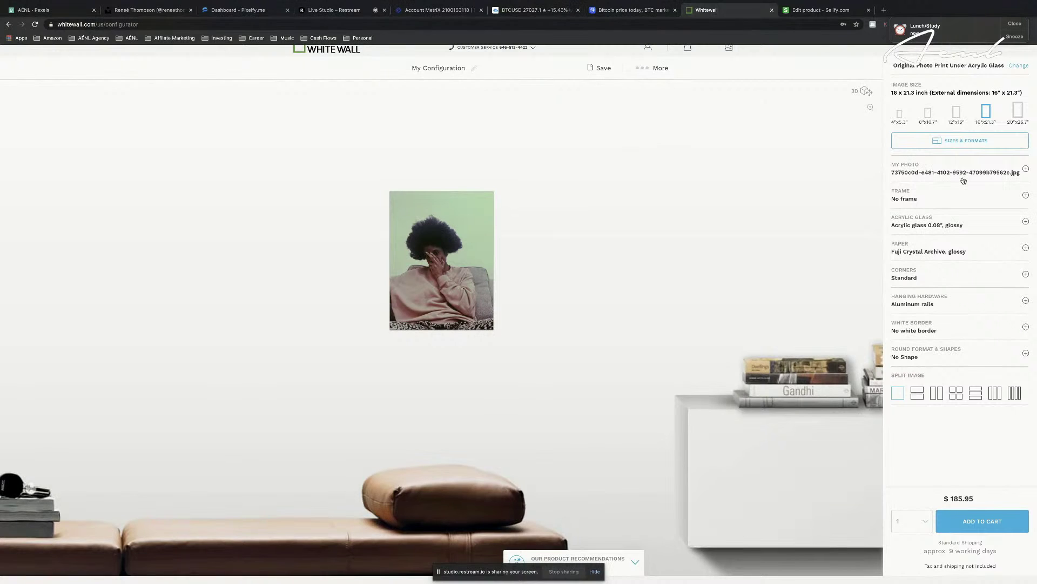
{"action": "scroll", "coordinate": [951, 318], "scroll_direction": "down", "scroll_amount": 5}
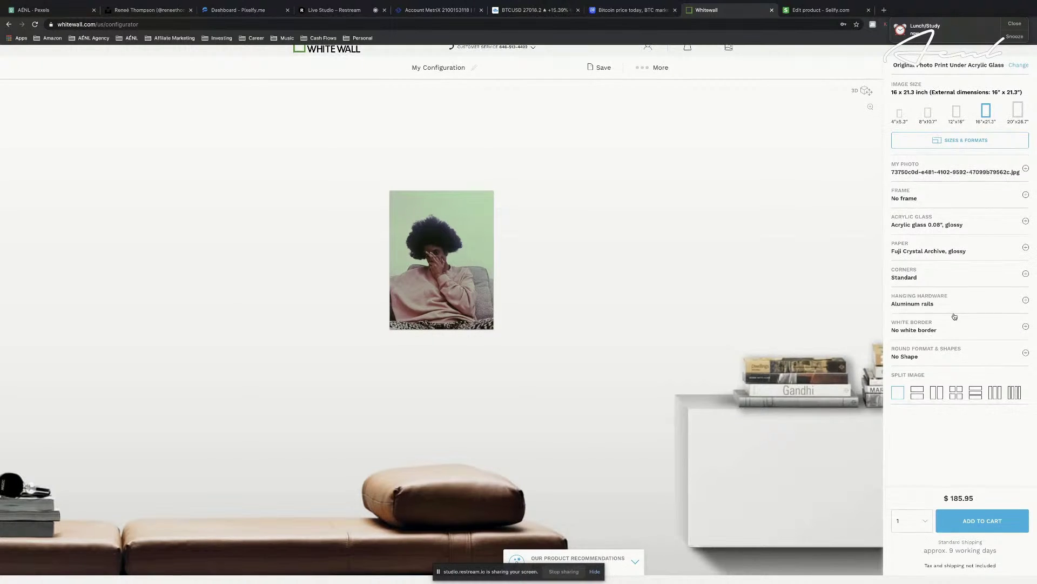
{"action": "scroll", "coordinate": [955, 316], "scroll_direction": "down", "scroll_amount": 3}
{"action": "scroll", "coordinate": [910, 534], "scroll_direction": "up", "scroll_amount": 10}
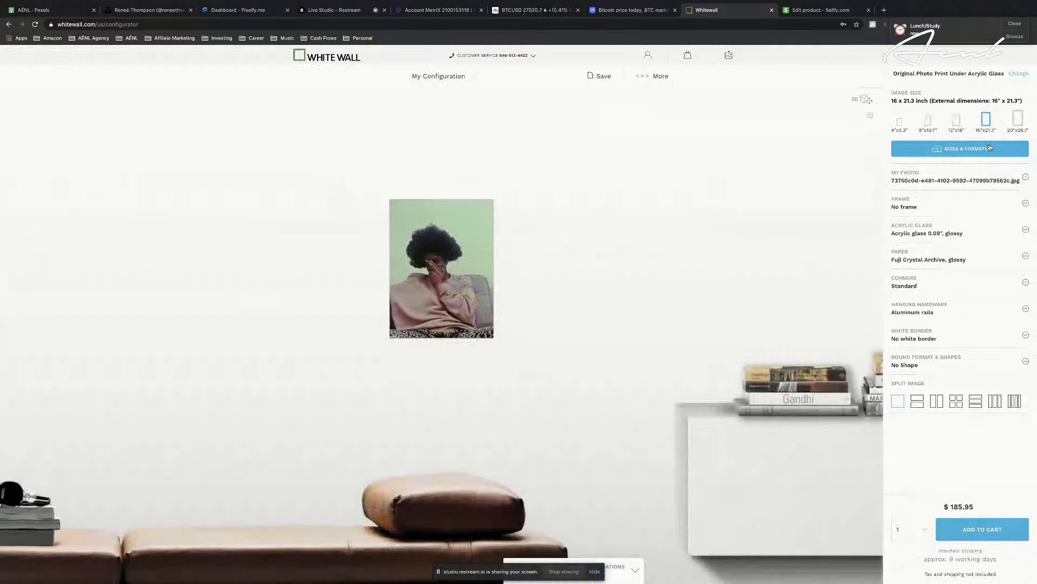
Set the portrait print to the 39" x 52" Perfect Size option
{"action": "left_click", "coordinate": [960, 148]}
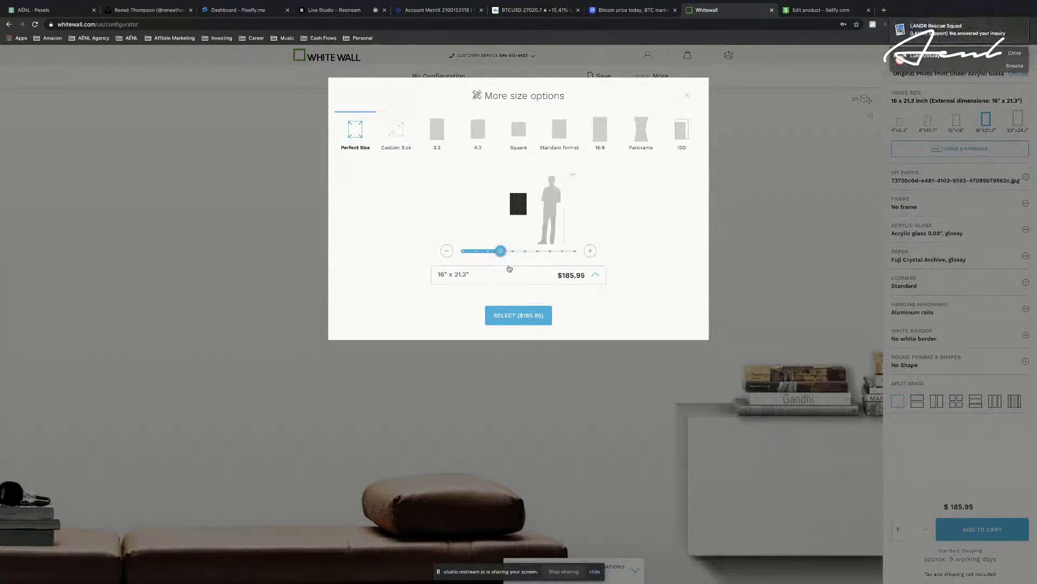
{"action": "left_click_drag", "start_coordinate": [501, 251], "coordinate": [805, 262]}
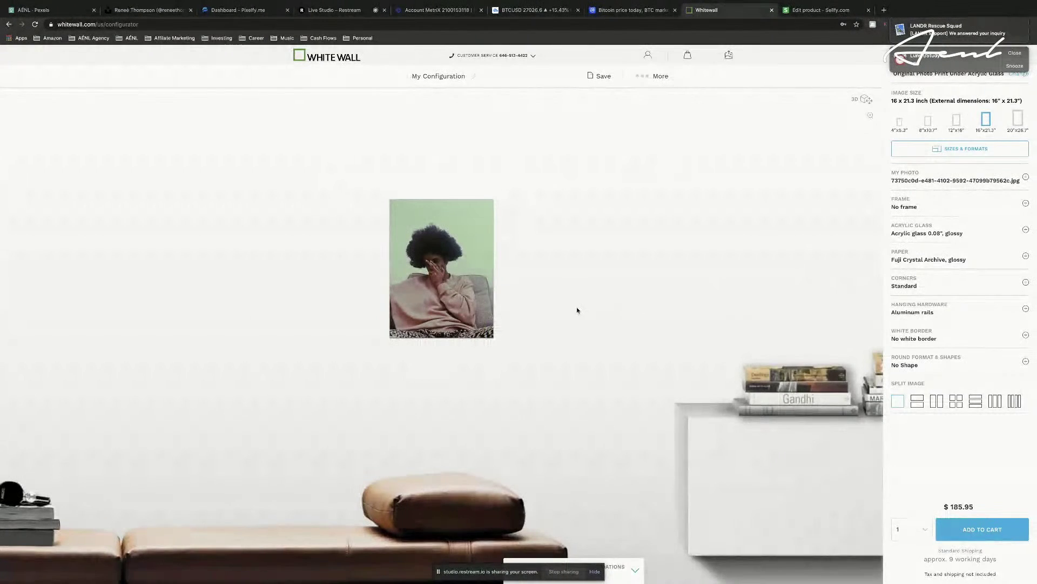
{"action": "left_click", "coordinate": [970, 151]}
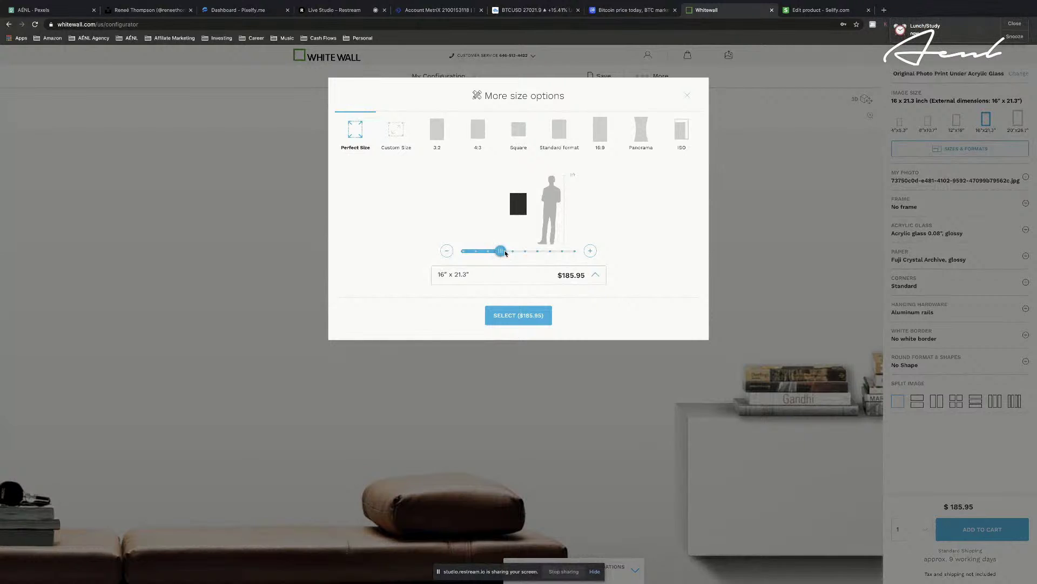
{"action": "left_click_drag", "start_coordinate": [502, 252], "coordinate": [574, 251]}
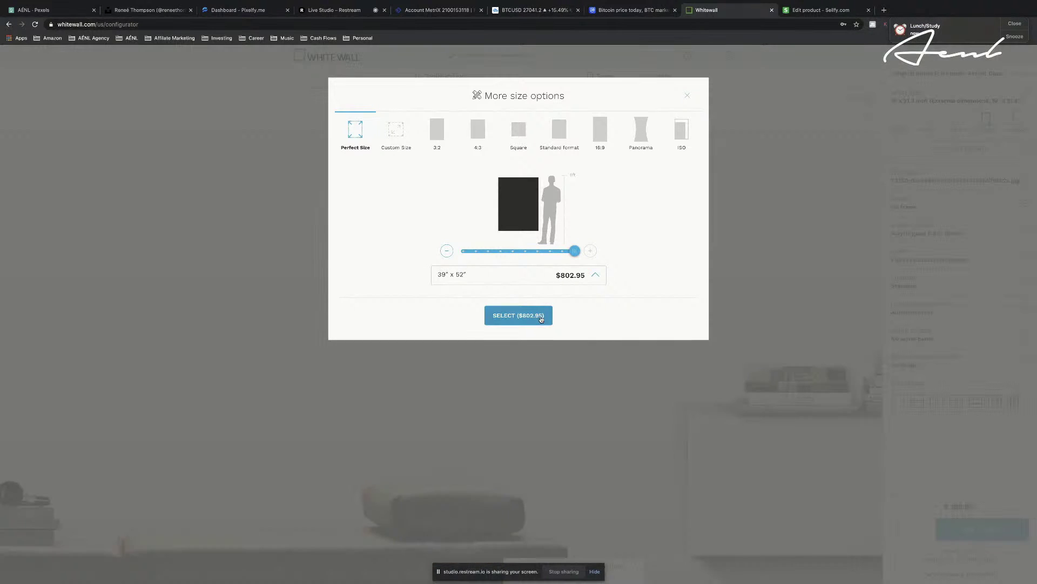
{"action": "left_click", "coordinate": [541, 317]}
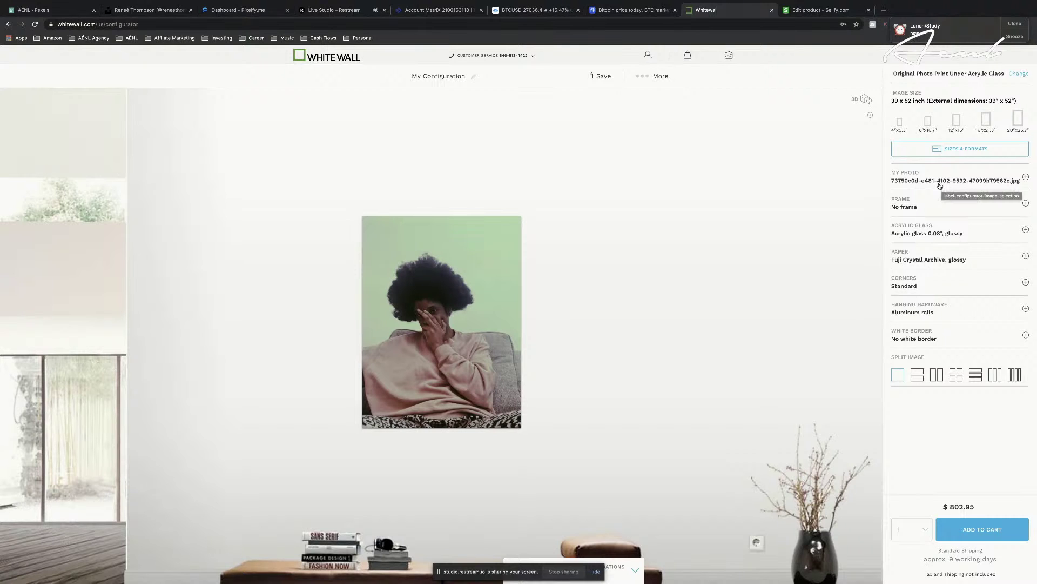
Load the saved unsplit Acrylic Glass Glossy horse configuration and swap its photo for the suggested portrait
{"action": "left_click", "coordinate": [639, 76]}
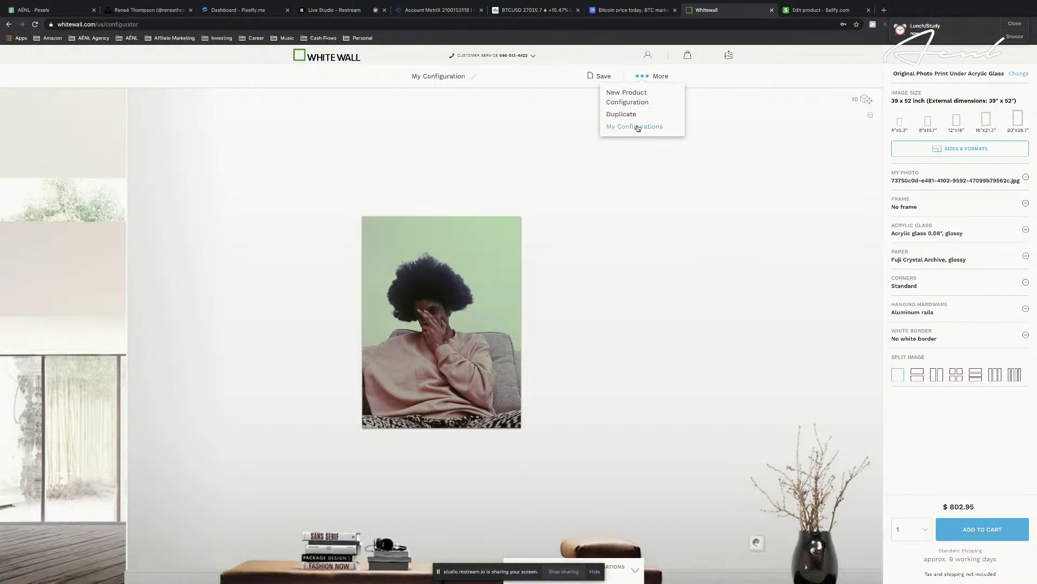
{"action": "left_click", "coordinate": [637, 126]}
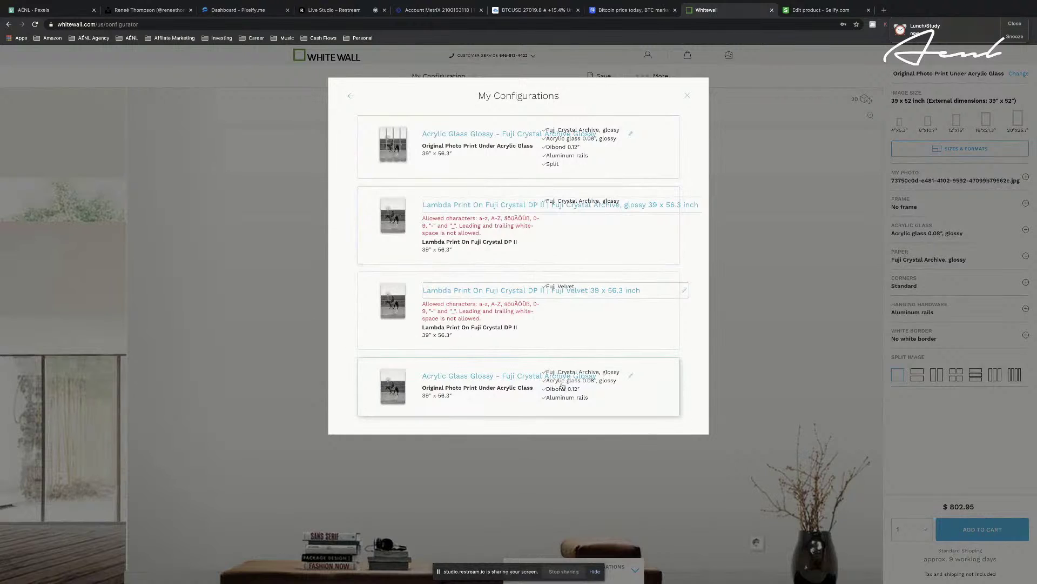
{"action": "left_click", "coordinate": [527, 386]}
{"action": "left_click", "coordinate": [973, 189]}
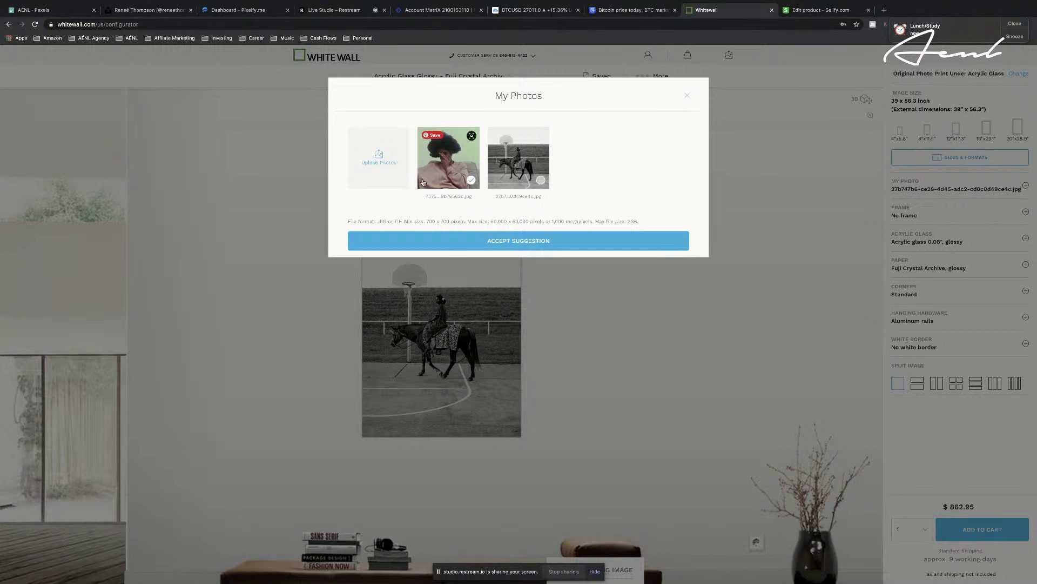
{"action": "left_click", "coordinate": [432, 135]}
{"action": "left_click", "coordinate": [513, 241]}
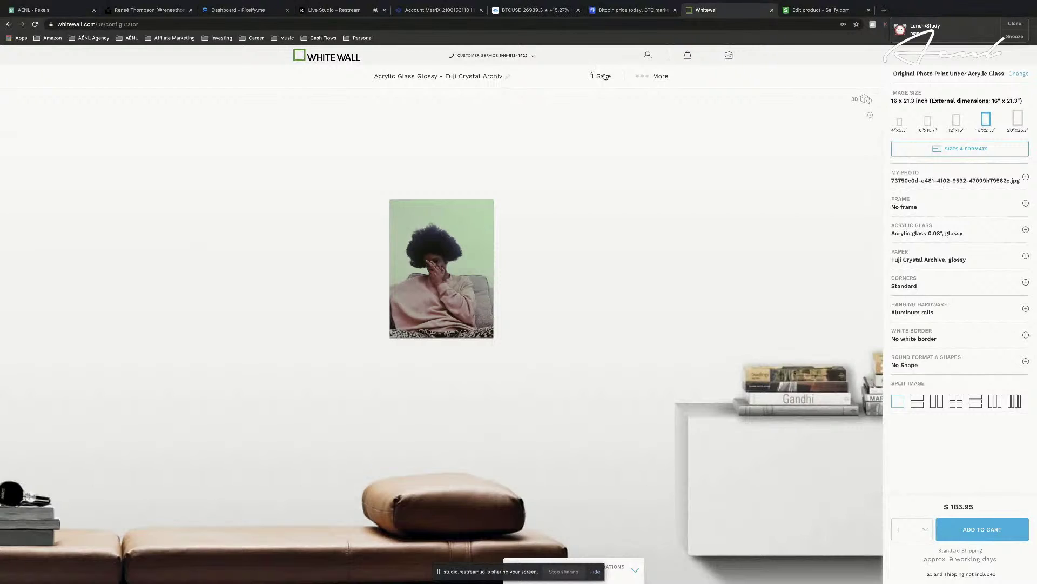
Reload the saved unsplit acrylic horse print from My Configurations
{"action": "left_click", "coordinate": [640, 78]}
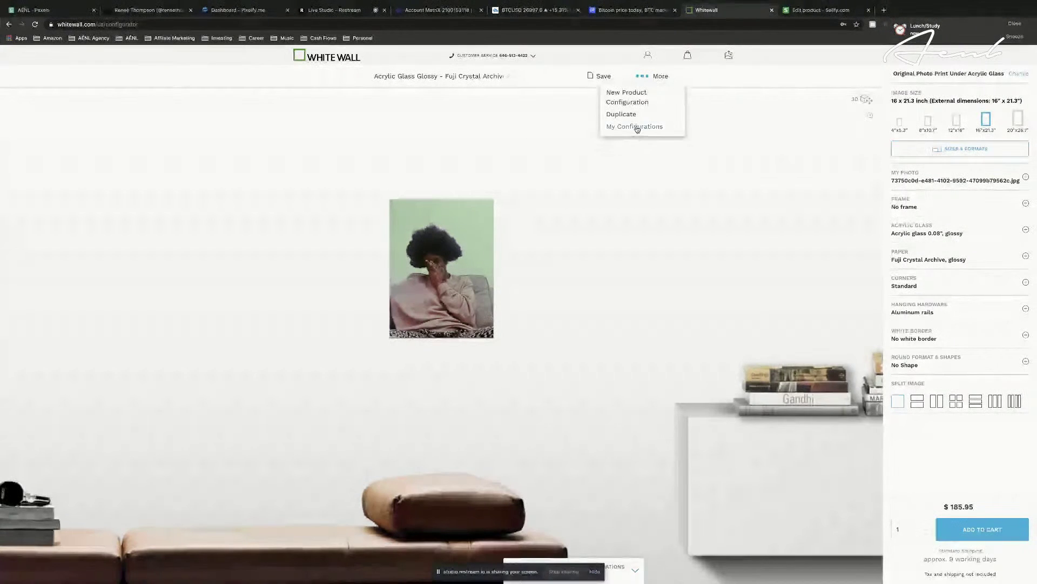
{"action": "left_click", "coordinate": [637, 127]}
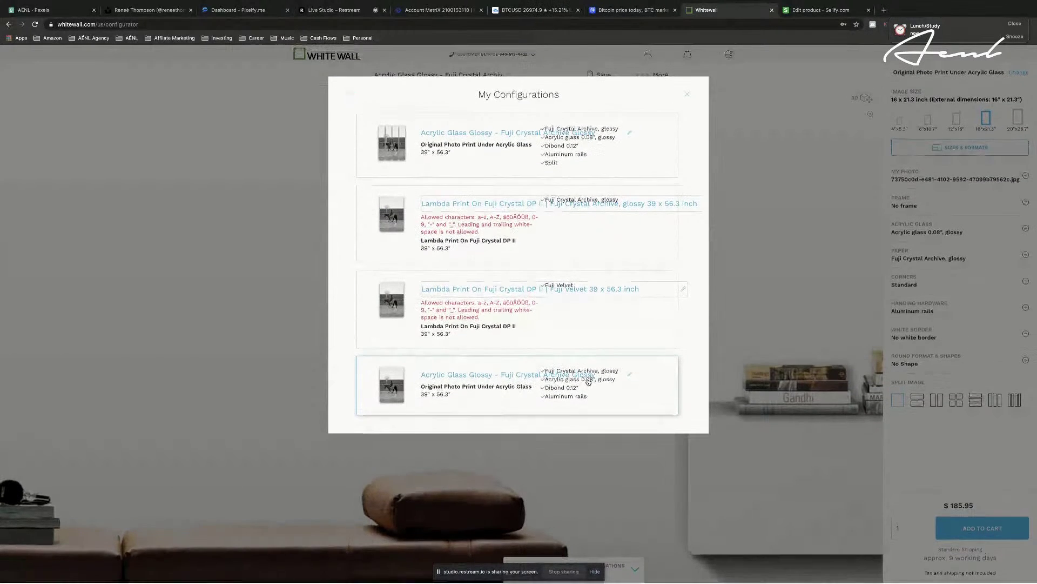
{"action": "left_click", "coordinate": [536, 398]}
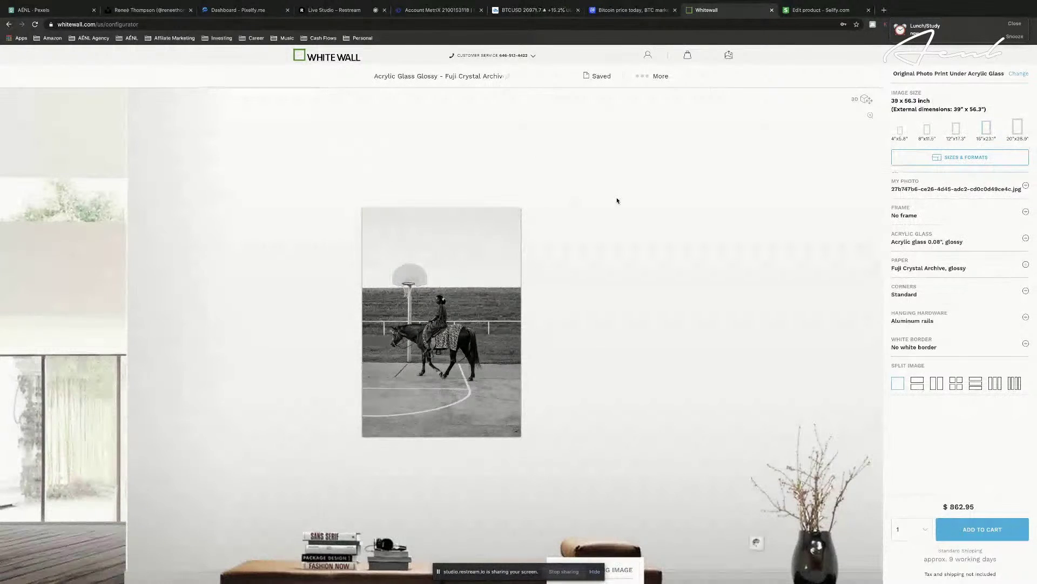
Replace the horse photo with the suggested portrait and set the print size to 39" x 52"
{"action": "left_click", "coordinate": [1025, 186]}
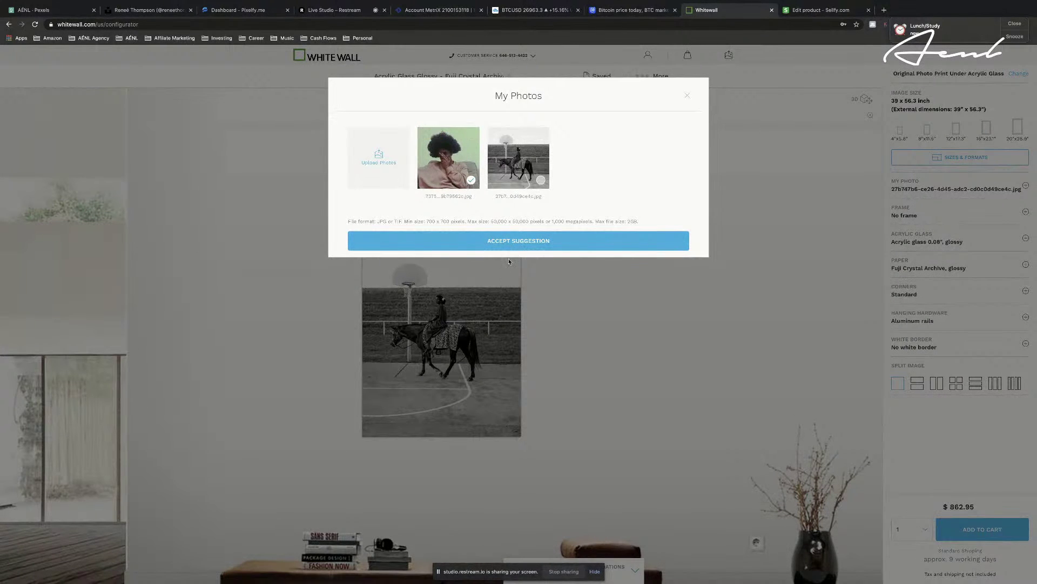
{"action": "left_click", "coordinate": [519, 241]}
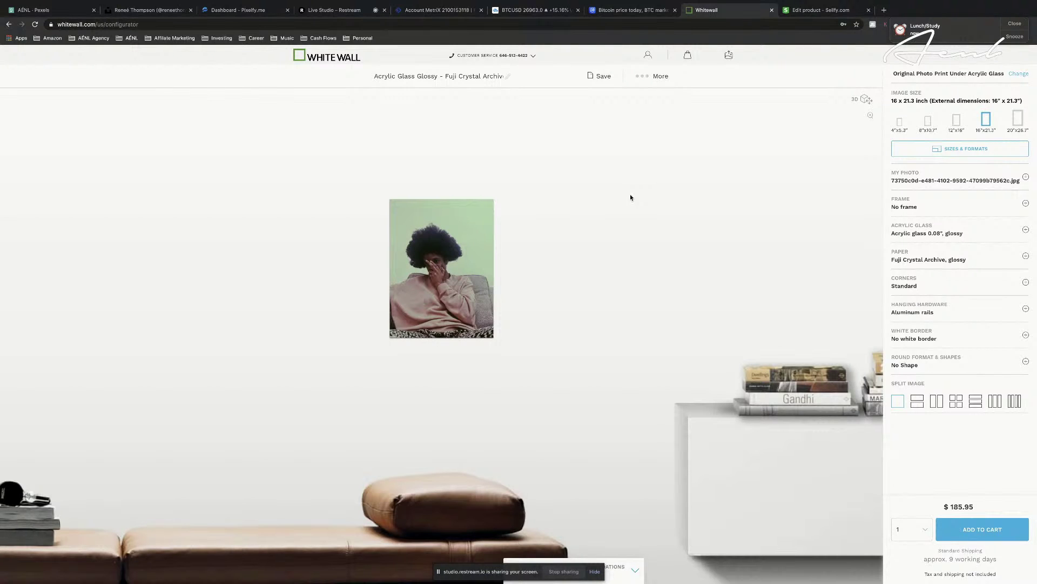
{"action": "left_click", "coordinate": [971, 151]}
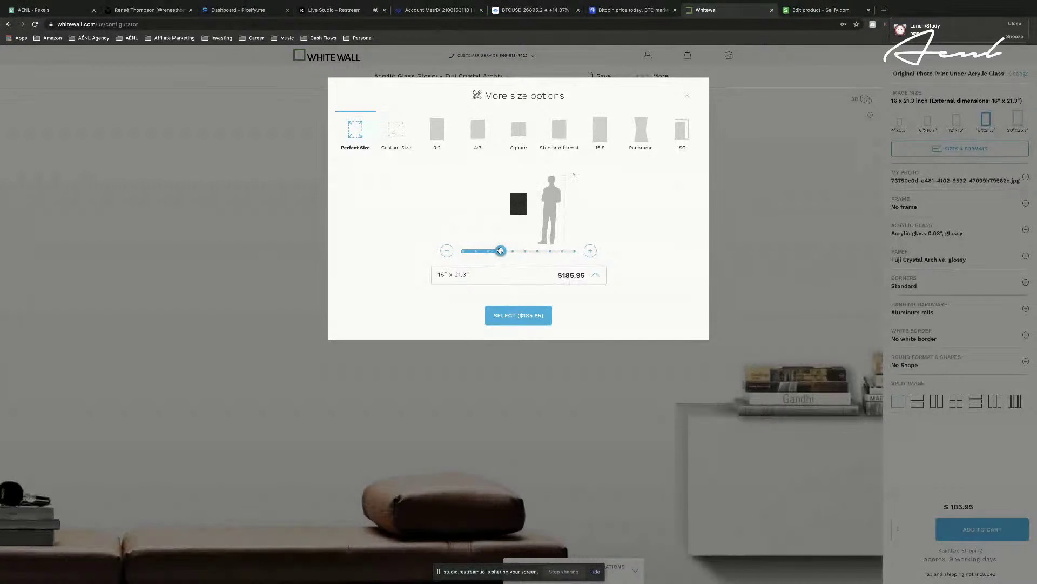
{"action": "left_click", "coordinate": [541, 316]}
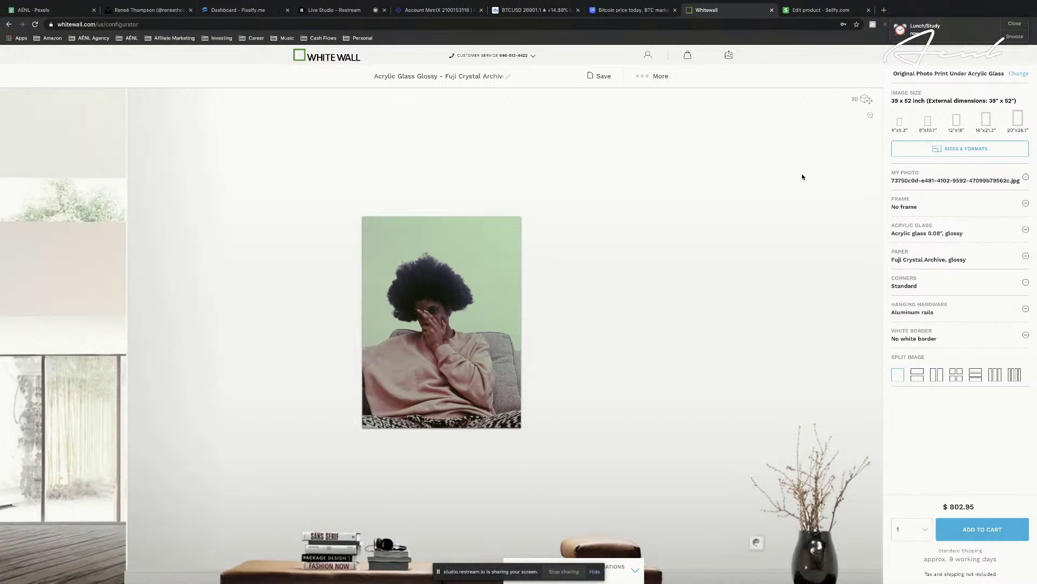
Examine the portrait print in 3D by rotating it, and return to the room view
{"action": "left_click", "coordinate": [864, 99]}
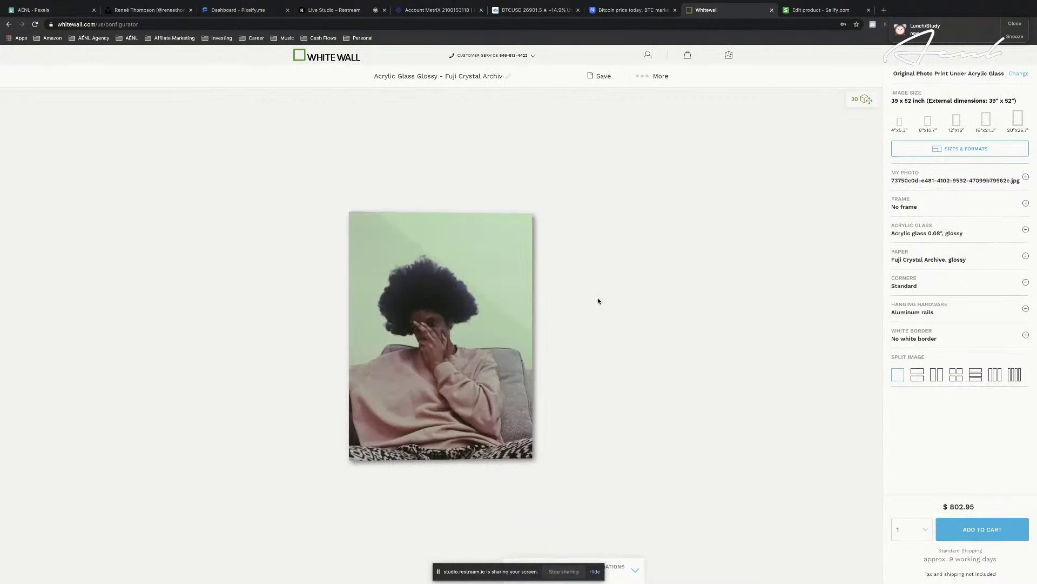
{"action": "left_click_drag", "start_coordinate": [424, 357], "coordinate": [727, 349]}
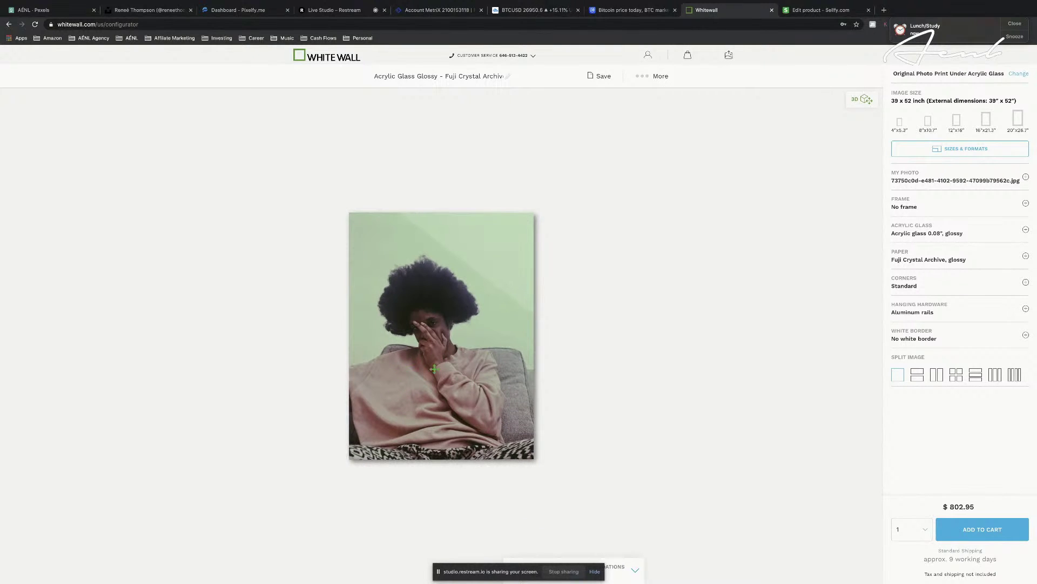
{"action": "left_click", "coordinate": [865, 101]}
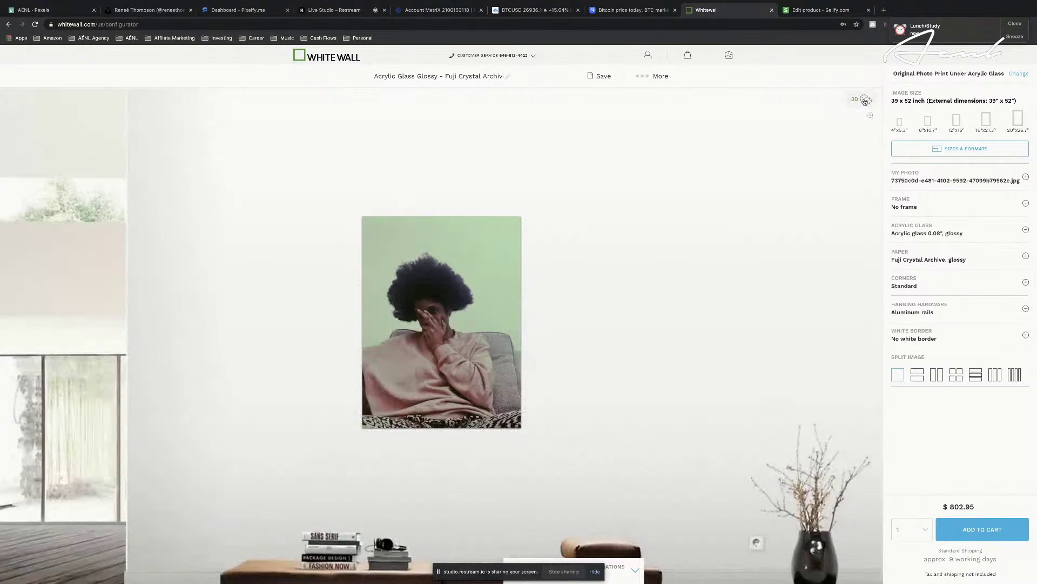
Switch the portrait print to the plain 3D product view and check the available hanging hardware options
{"action": "left_click", "coordinate": [865, 101]}
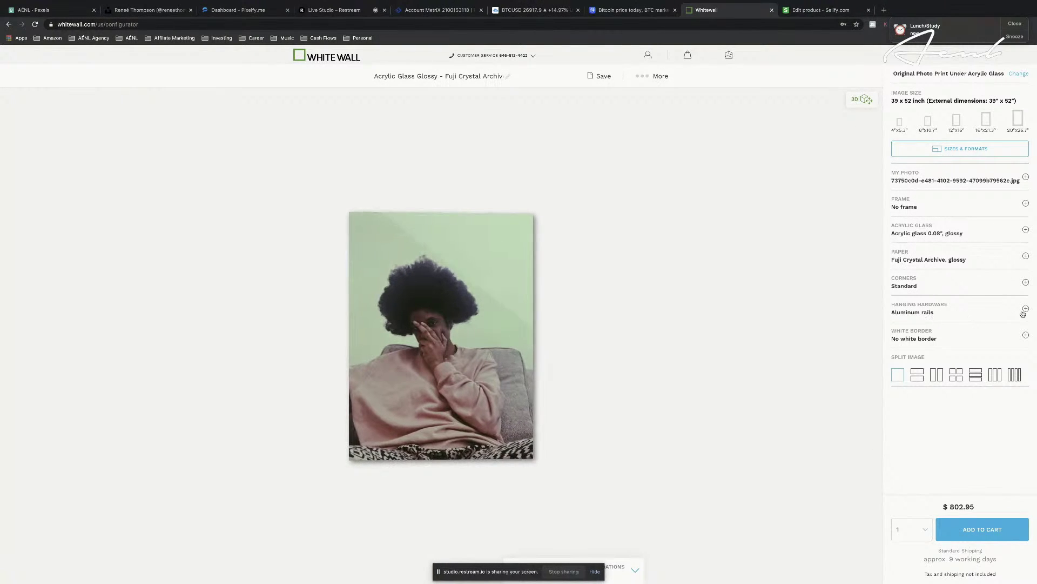
{"action": "left_click", "coordinate": [966, 313]}
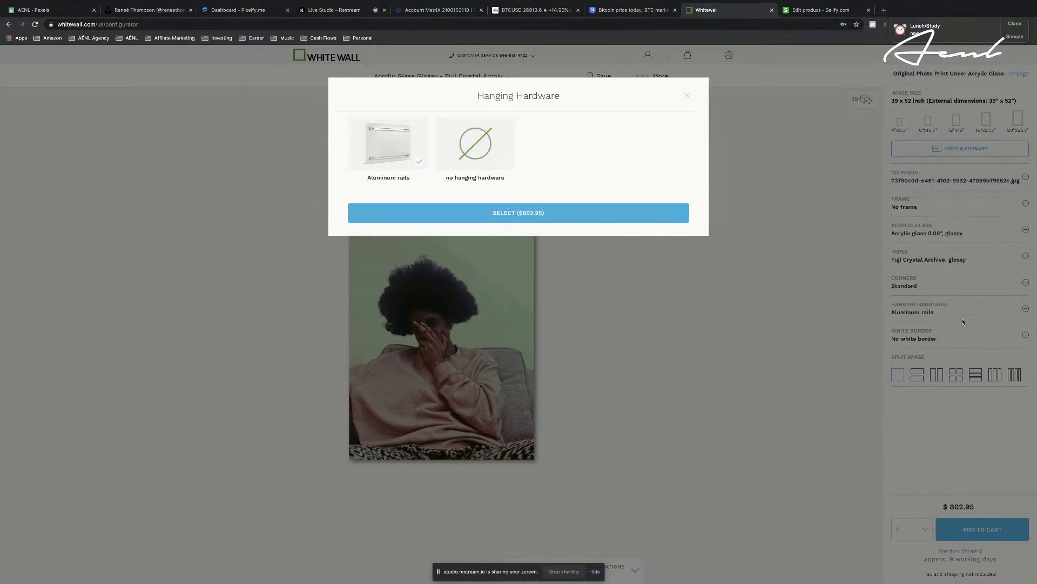
{"action": "left_click", "coordinate": [686, 96]}
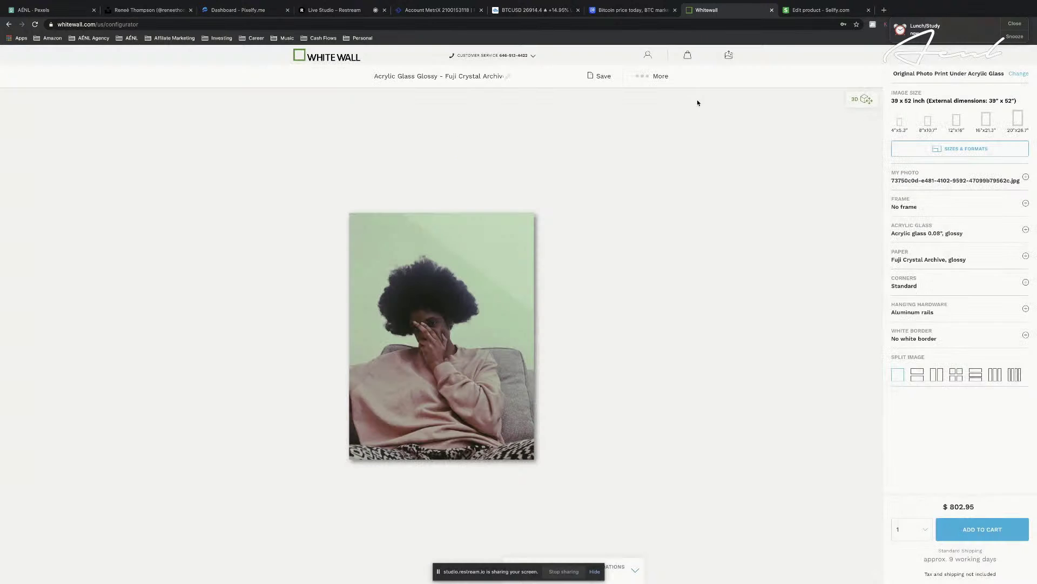
Try a 0.39" white border on the portrait print, and set it back to no white border
{"action": "left_click", "coordinate": [957, 343]}
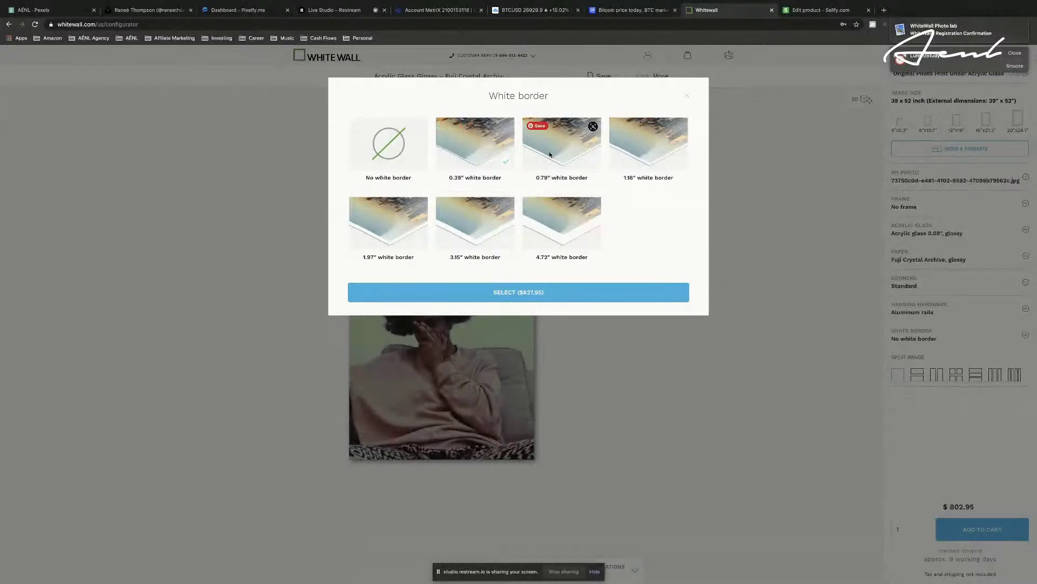
{"action": "left_click", "coordinate": [617, 294]}
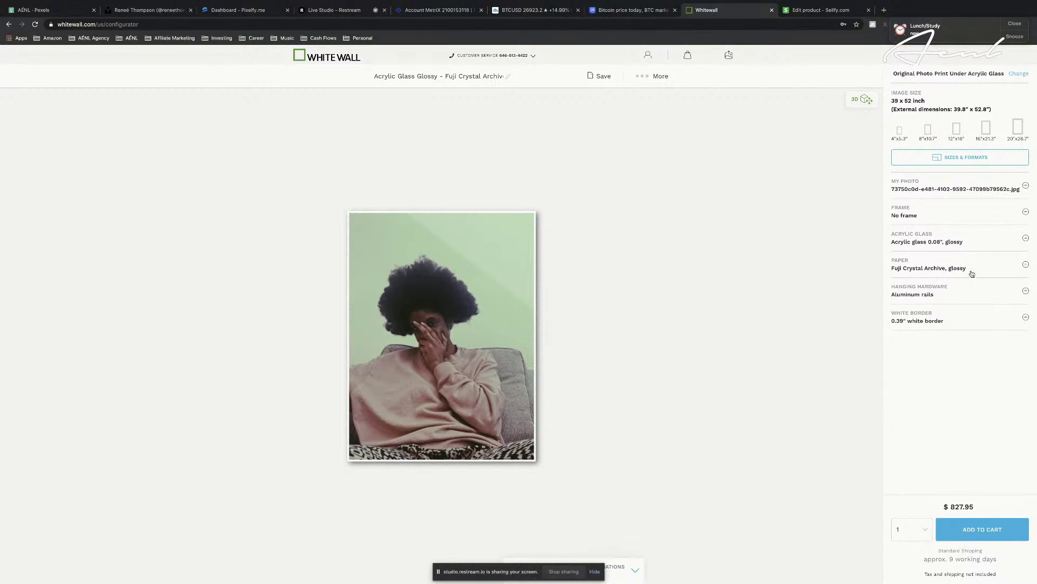
{"action": "left_click", "coordinate": [937, 323]}
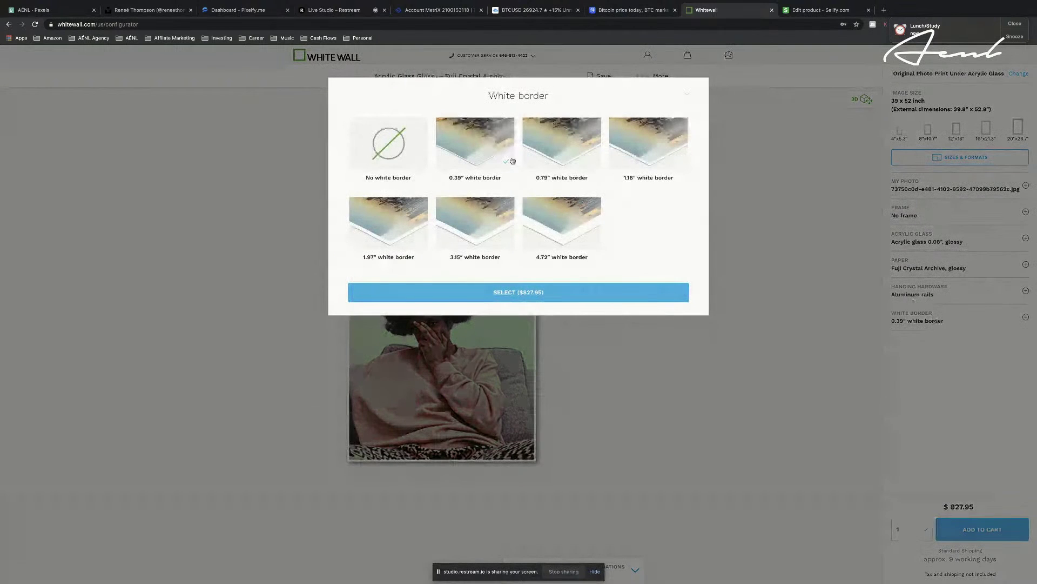
{"action": "left_click", "coordinate": [388, 143]}
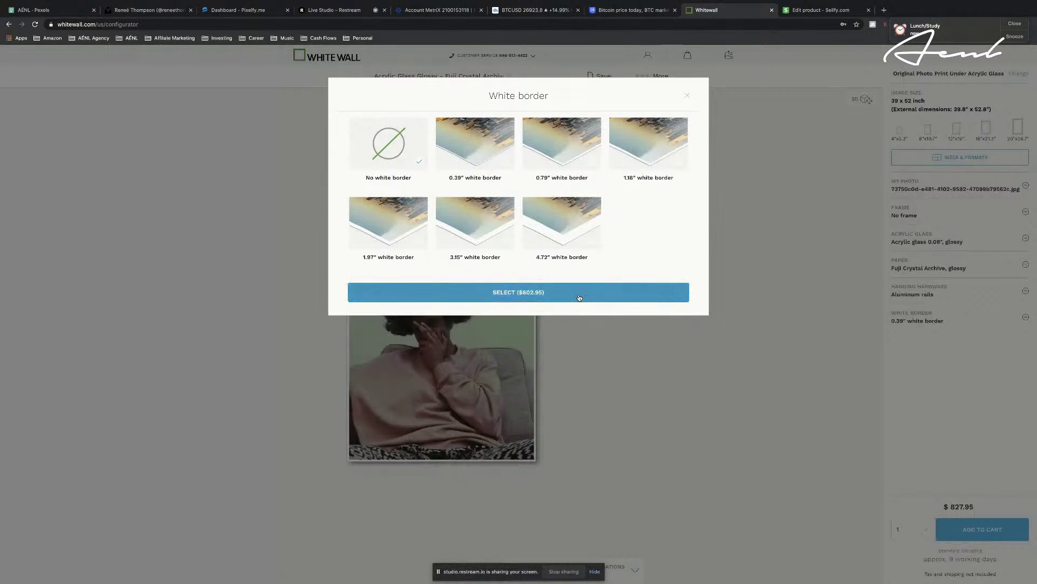
{"action": "left_click", "coordinate": [579, 296]}
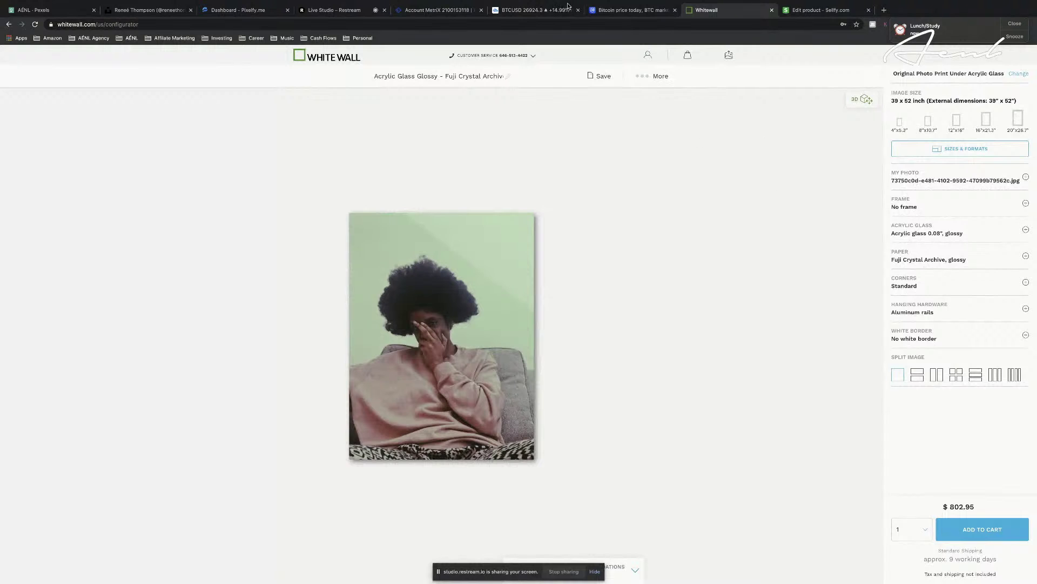
Switch to Sellfy and review the horse print's product details, preview image, price, stock and shipping settings
{"action": "left_click", "coordinate": [821, 14]}
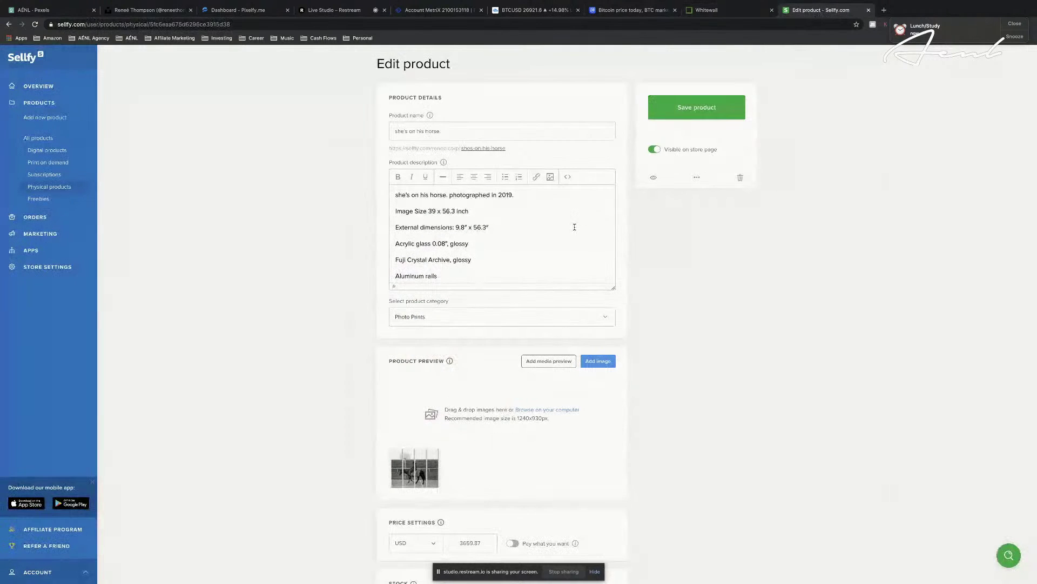
{"action": "scroll", "coordinate": [575, 227], "scroll_direction": "down", "scroll_amount": 2}
{"action": "scroll", "coordinate": [482, 489], "scroll_direction": "down", "scroll_amount": 2}
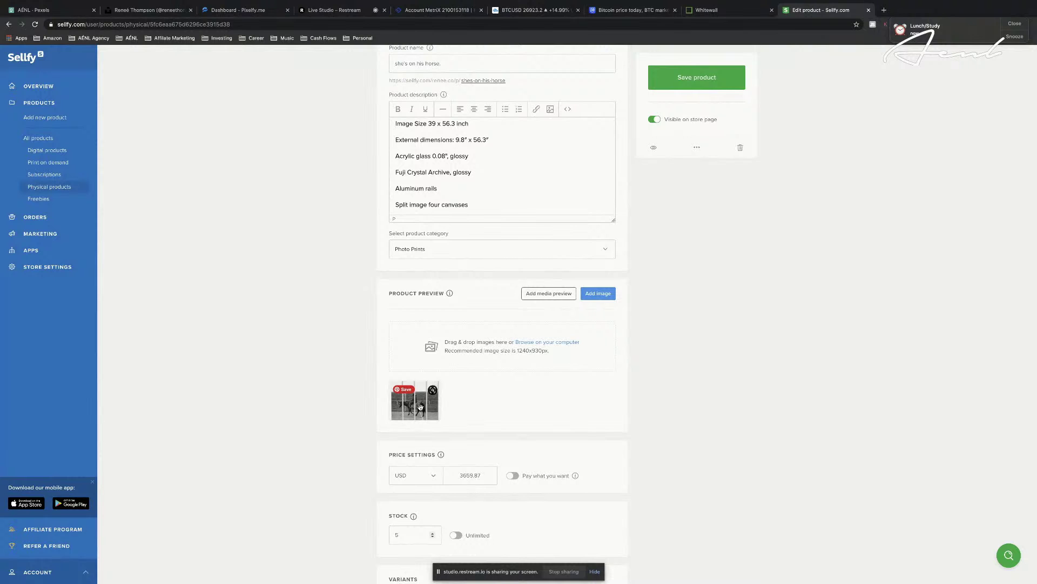
{"action": "scroll", "coordinate": [569, 416], "scroll_direction": "down", "scroll_amount": 6}
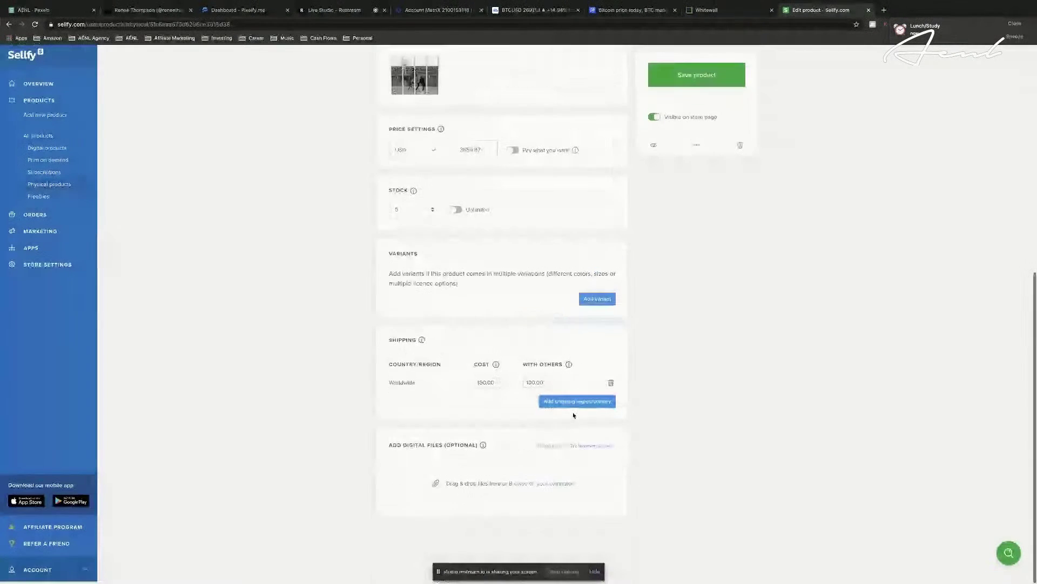
{"action": "scroll", "coordinate": [459, 368], "scroll_direction": "up", "scroll_amount": 8}
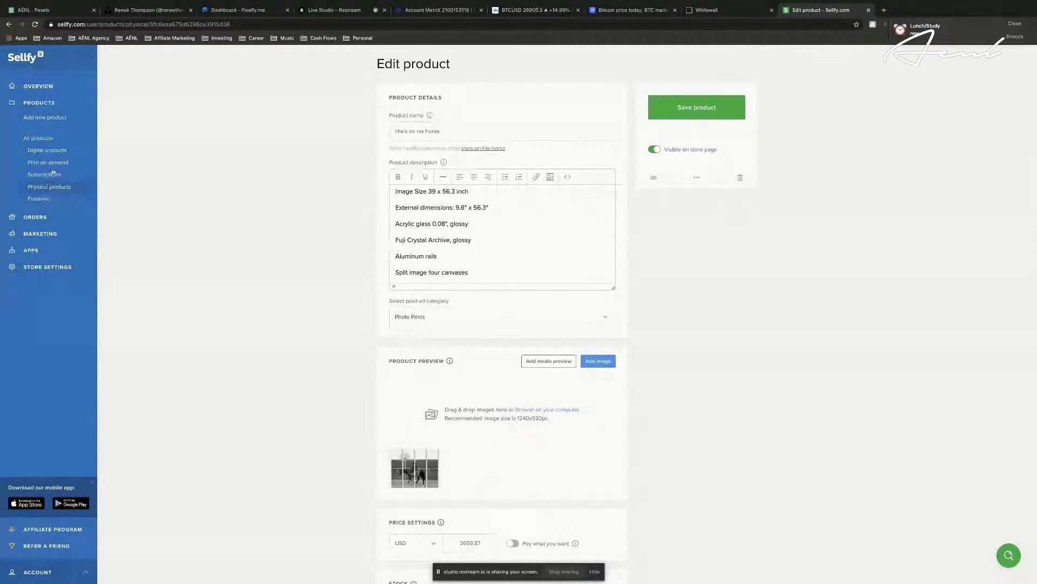
View the public Sellfy store from the dashboard and open the "she's on his horse." product page
{"action": "left_click", "coordinate": [53, 87]}
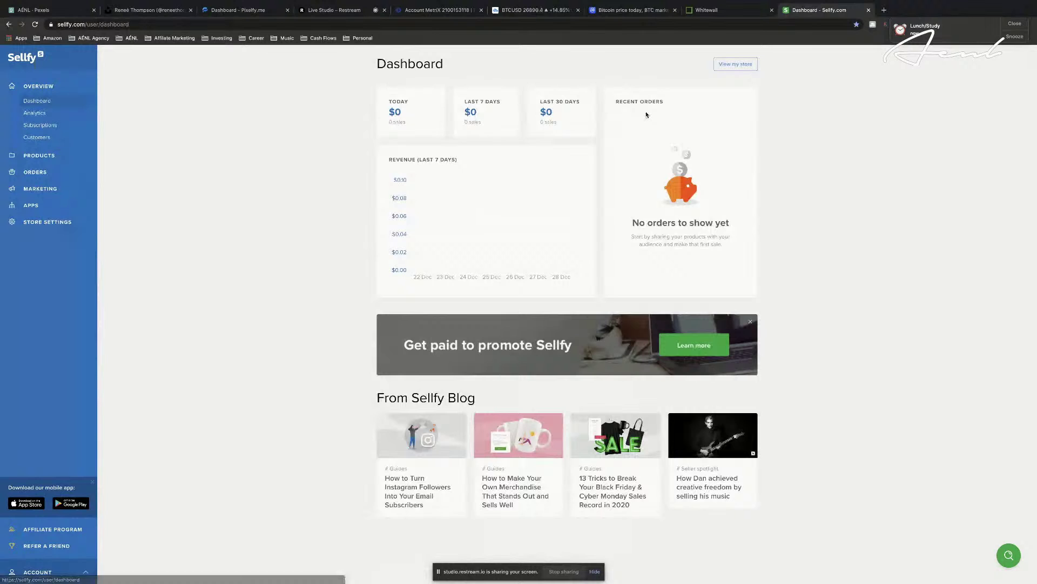
{"action": "left_click", "coordinate": [735, 63]}
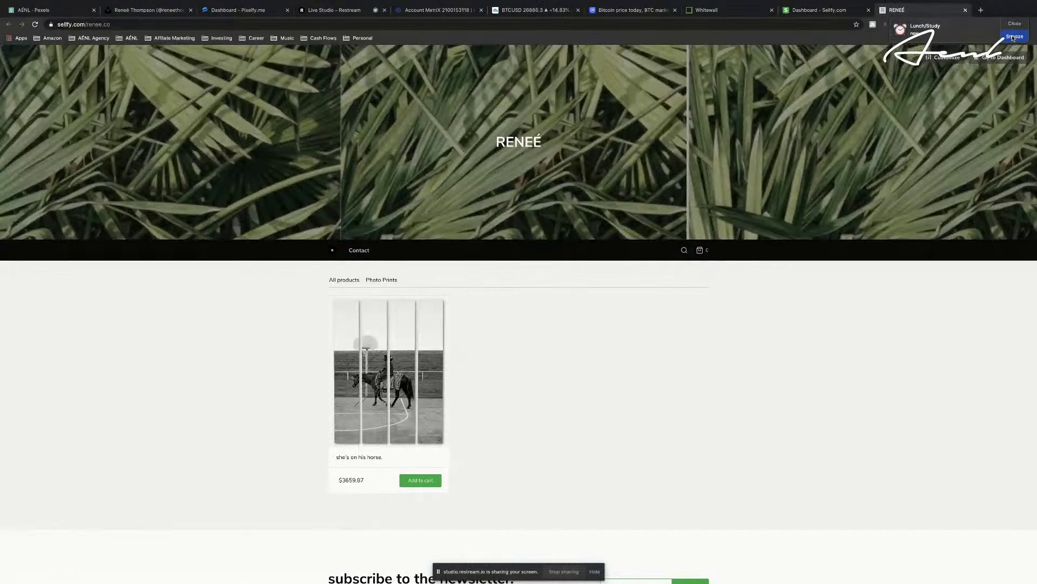
{"action": "left_click", "coordinate": [1016, 23]}
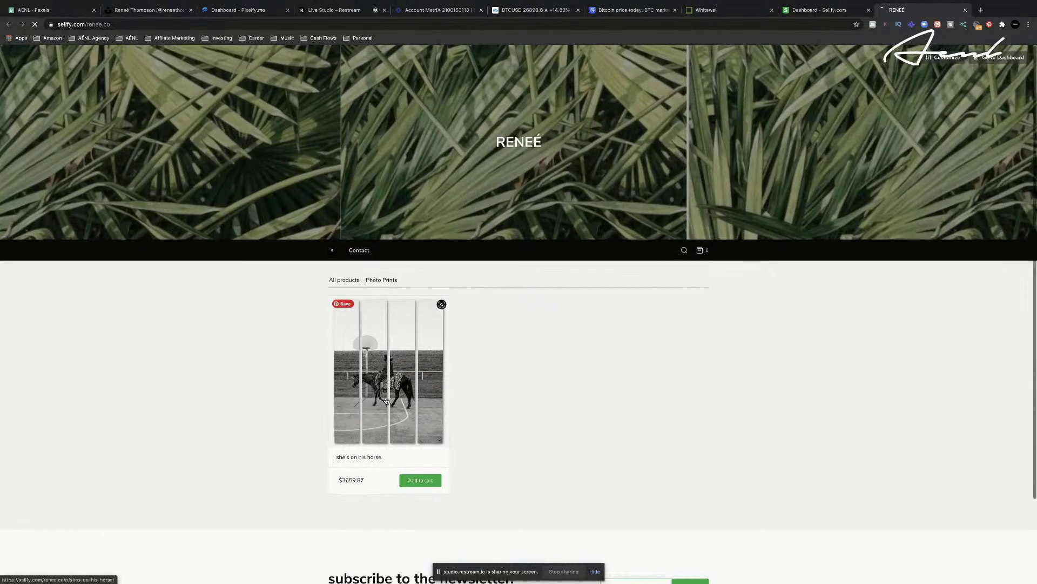
{"action": "left_click", "coordinate": [387, 401]}
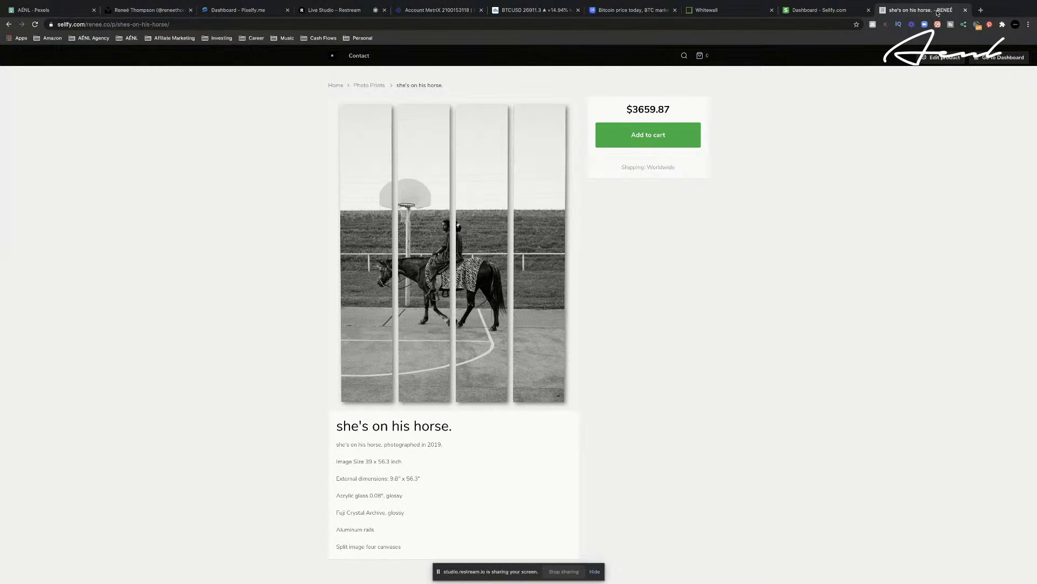
Capture a screenshot of just the portrait print in the WhiteWall configurator and reveal the saved file in Finder
{"action": "left_click", "coordinate": [713, 10]}
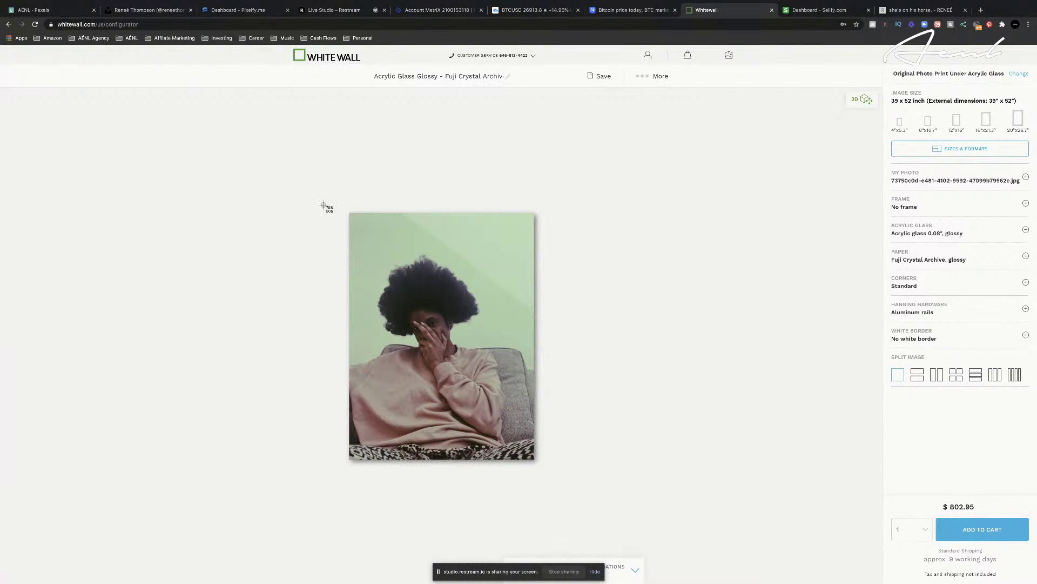
{"action": "key", "text": "super+shift+4"}
{"action": "left_click_drag", "start_coordinate": [343, 208], "coordinate": [540, 465]}
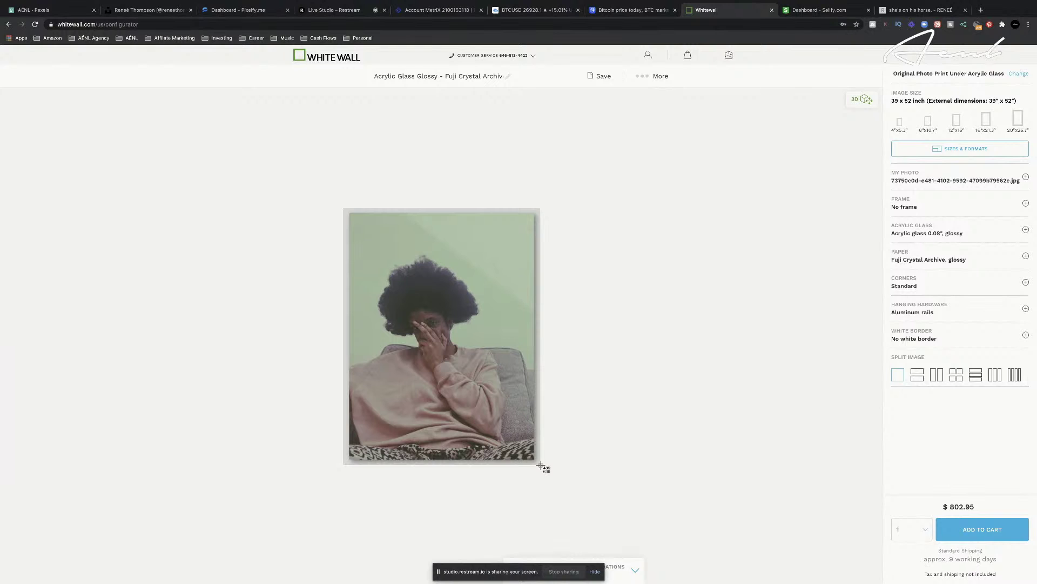
{"action": "left_click_drag", "start_coordinate": [540, 465], "coordinate": [541, 463]}
{"action": "left_click_drag", "start_coordinate": [540, 465], "coordinate": [540, 464]}
{"action": "left_click_drag", "start_coordinate": [541, 464], "coordinate": [540, 464]}
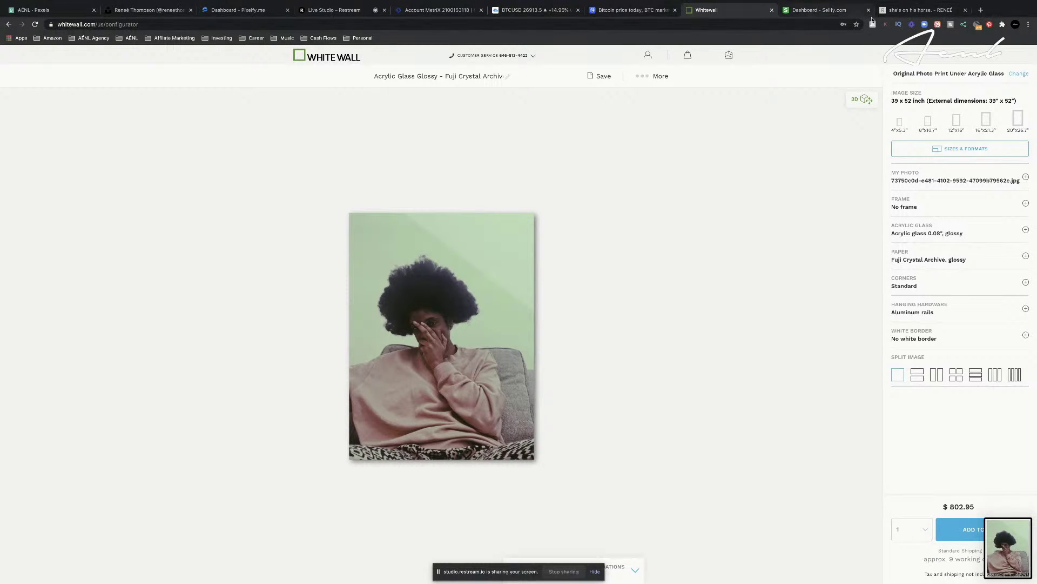
{"action": "right_click", "coordinate": [1018, 538]}
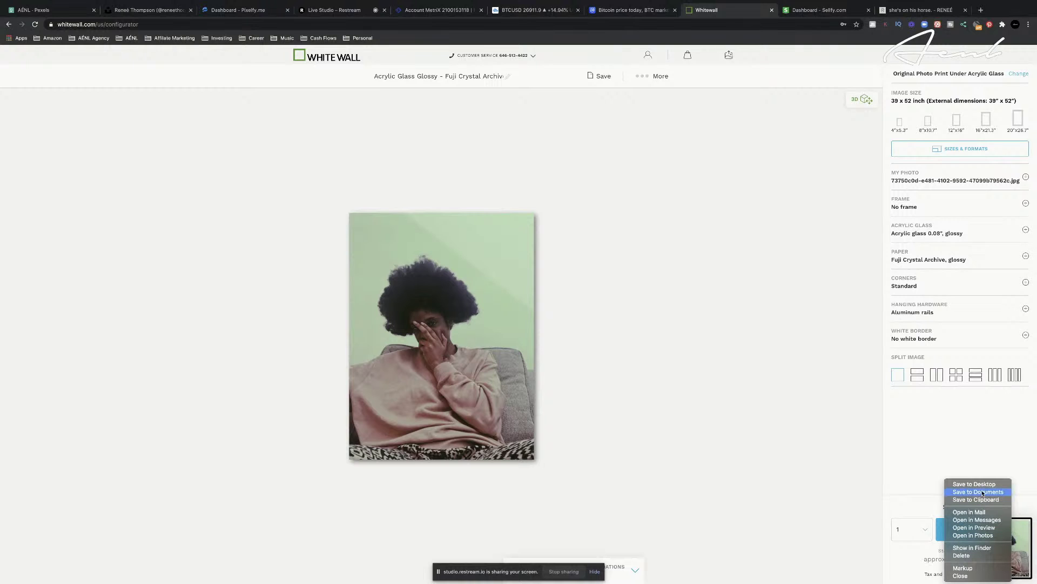
{"action": "left_click", "coordinate": [983, 548]}
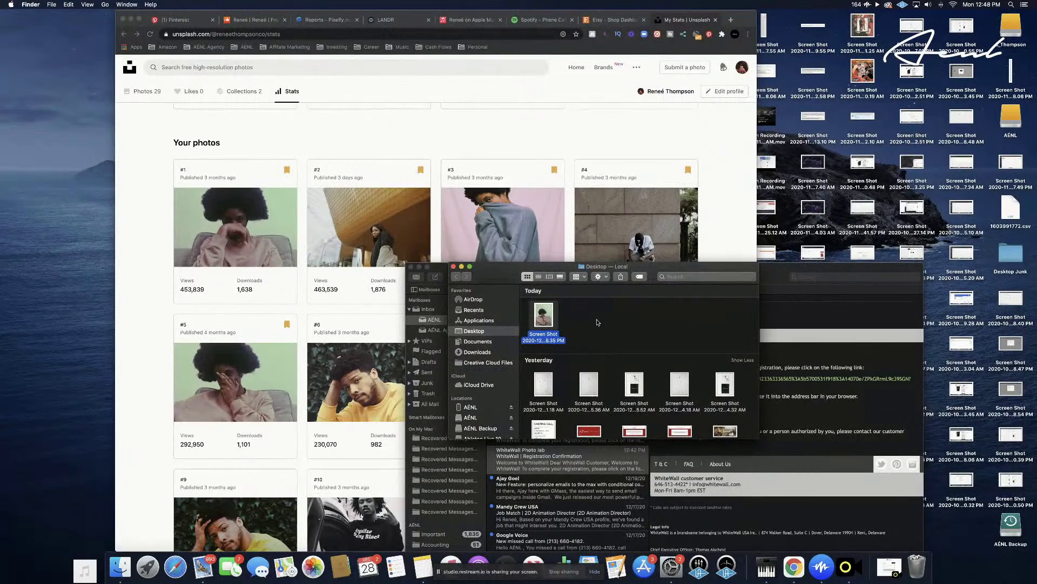
Open the "large photo prints" folder from the AËNL drive in a second Finder tab alongside the Desktop tab
{"action": "left_click", "coordinate": [598, 322]}
{"action": "key", "text": "super+t"}
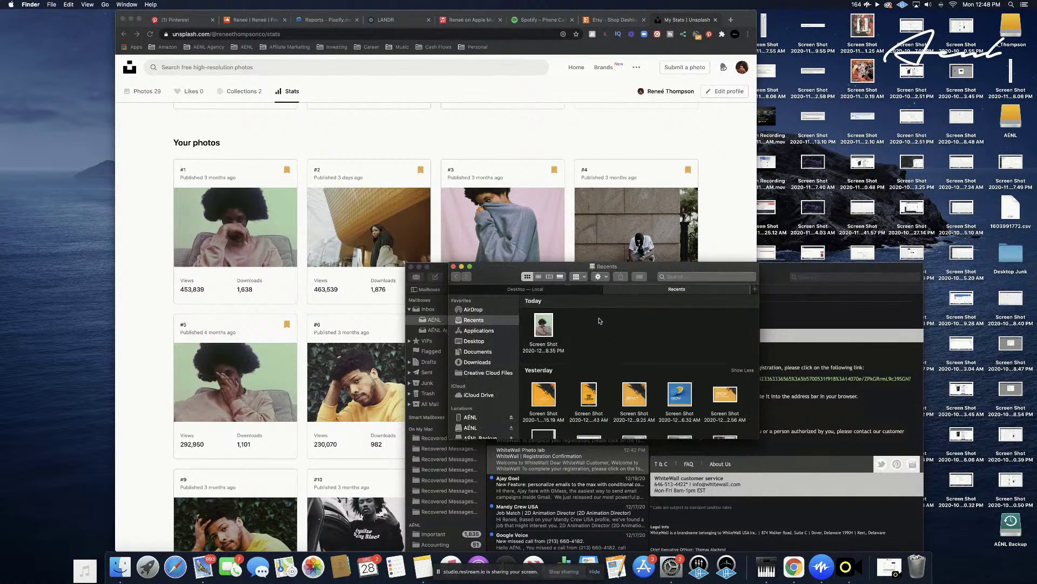
{"action": "left_click", "coordinate": [470, 428]}
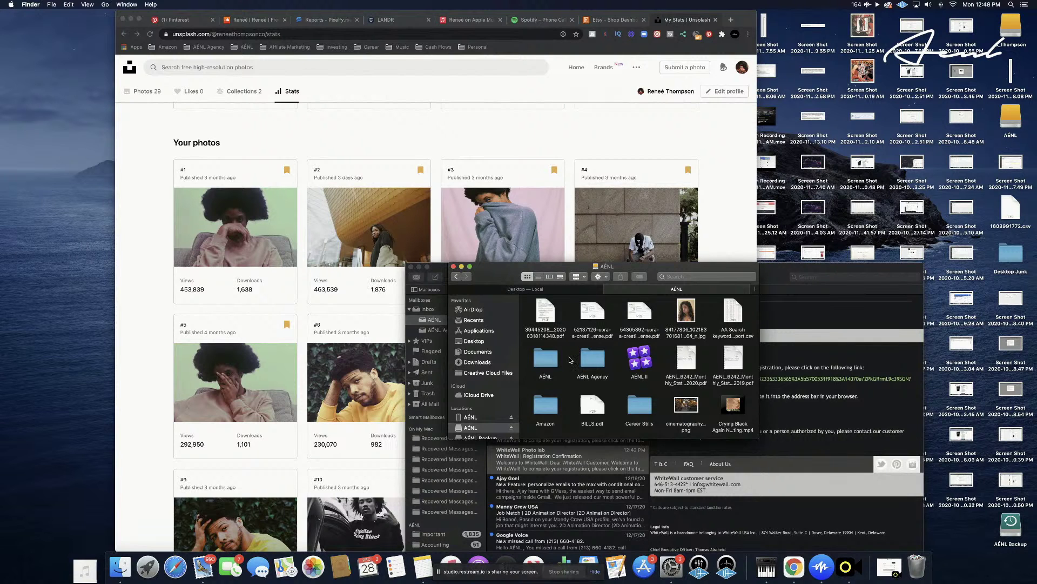
{"action": "double_click", "coordinate": [548, 359]}
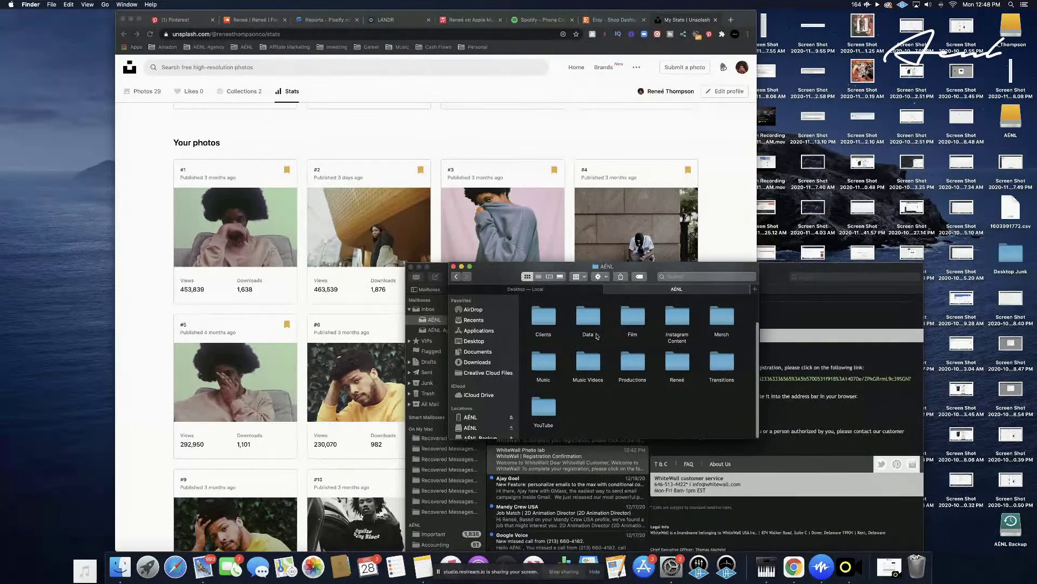
{"action": "double_click", "coordinate": [691, 366]}
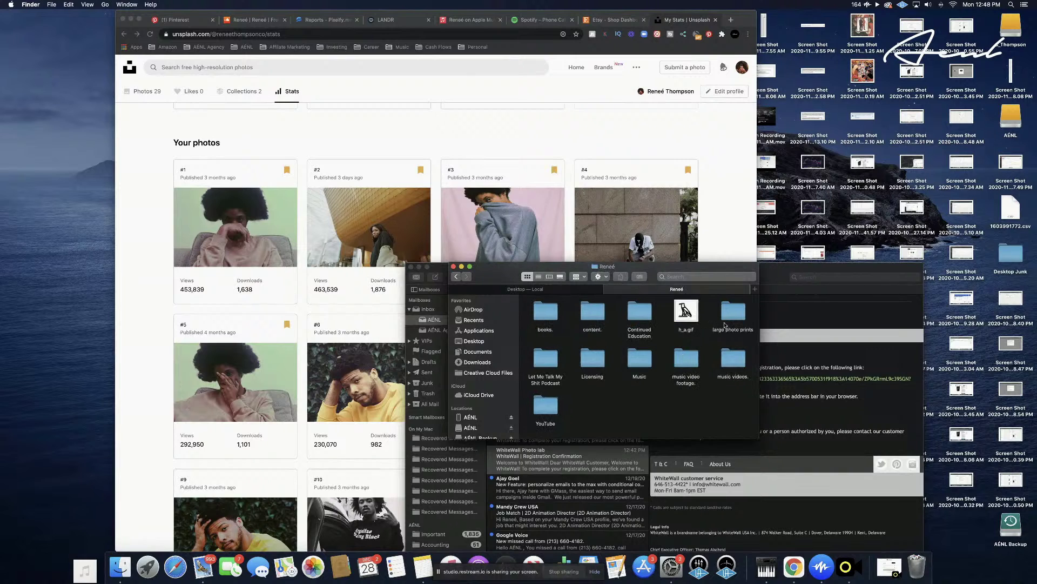
{"action": "double_click", "coordinate": [730, 317]}
{"action": "left_click", "coordinate": [543, 290]}
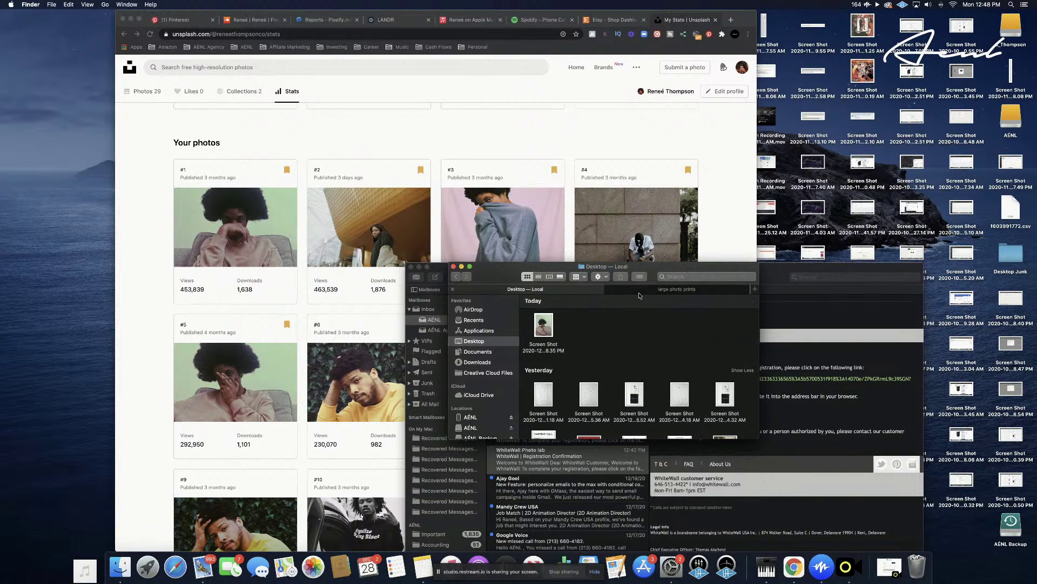
{"action": "left_click", "coordinate": [678, 290]}
Create a new folder named "product photos." inside the "large photo prints" folder
{"action": "right_click", "coordinate": [599, 388]}
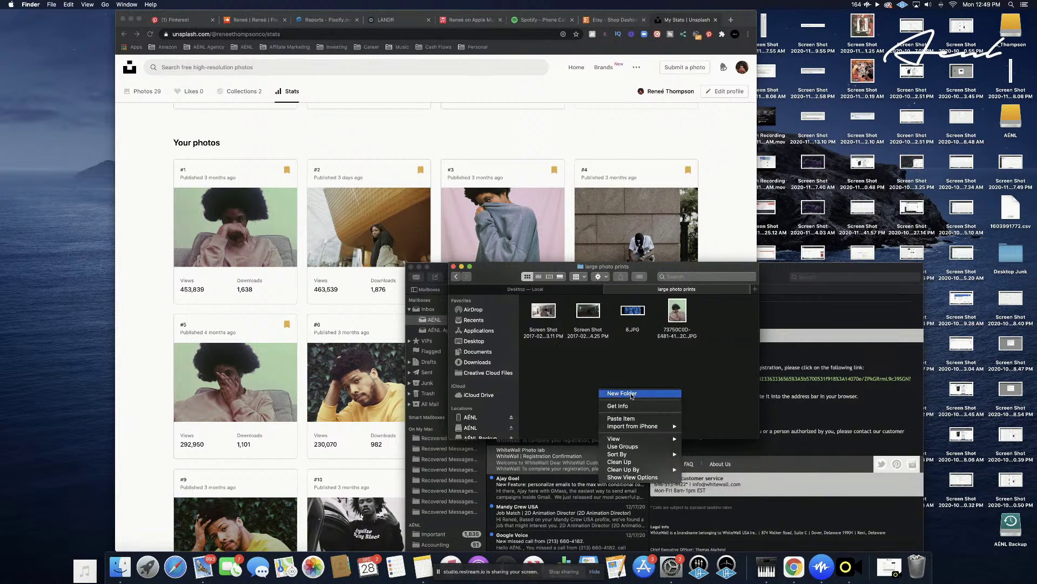
{"action": "left_click", "coordinate": [632, 394]}
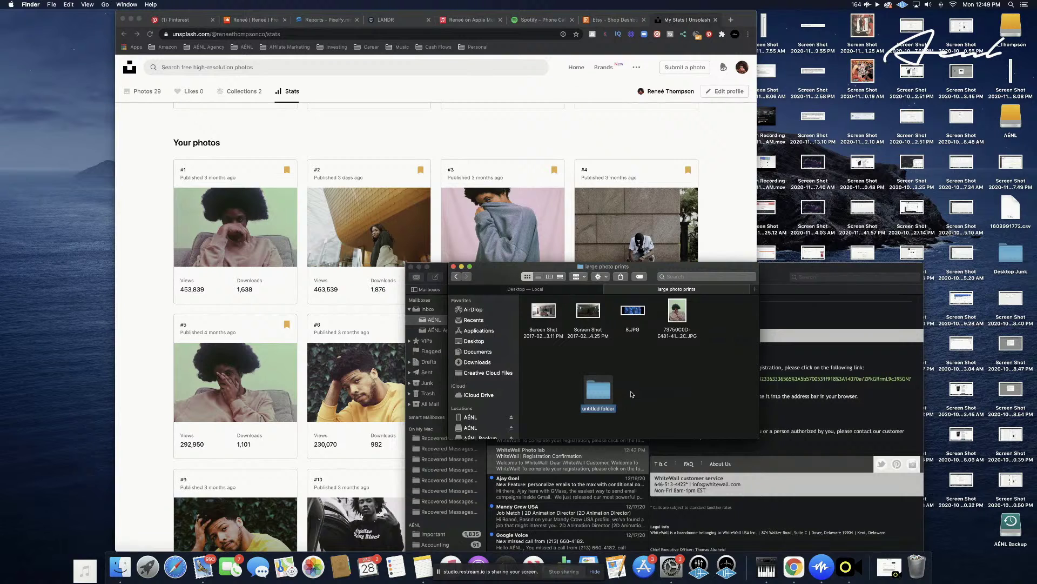
{"action": "key", "text": "BackSpace"}
{"action": "type", "text": "product photos."}
{"action": "key", "text": "Return"}
{"action": "left_click", "coordinate": [693, 362]}
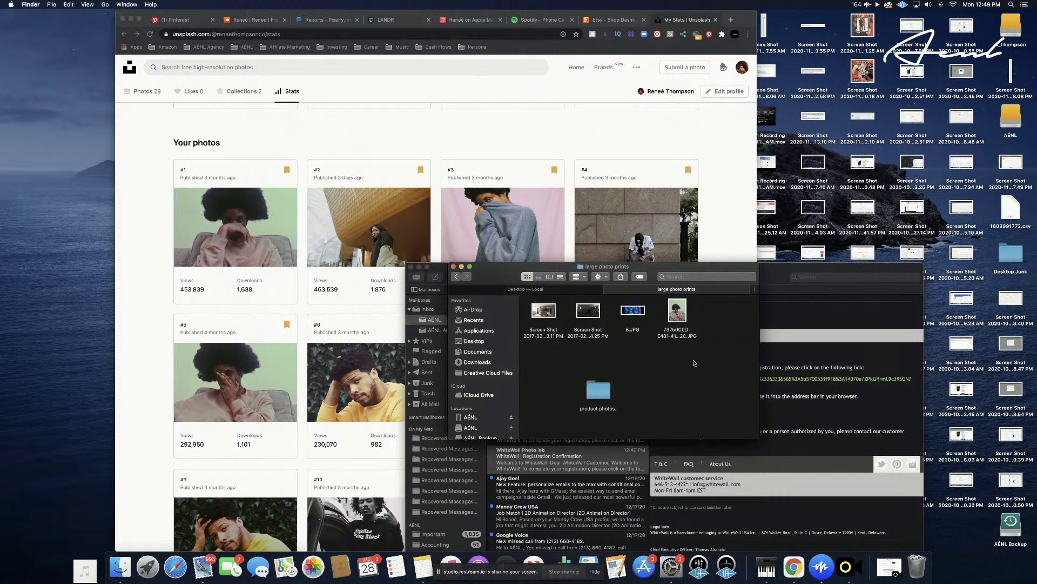
Clean up the icon arrangement in "large photo prints" and open the "product photos." folder
{"action": "right_click", "coordinate": [674, 373]}
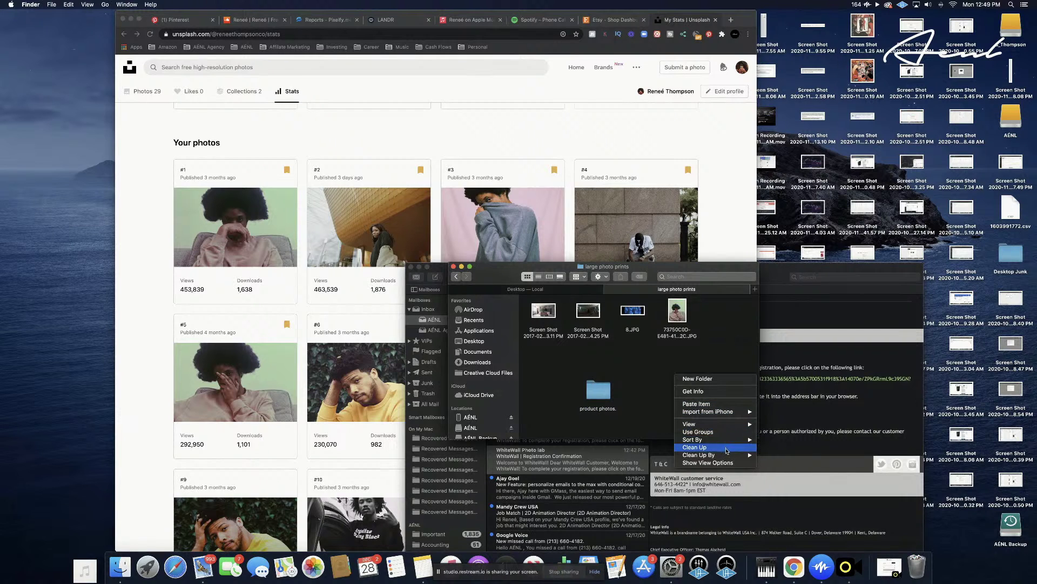
{"action": "mouse_move", "coordinate": [729, 455]}
{"action": "left_click", "coordinate": [765, 456]}
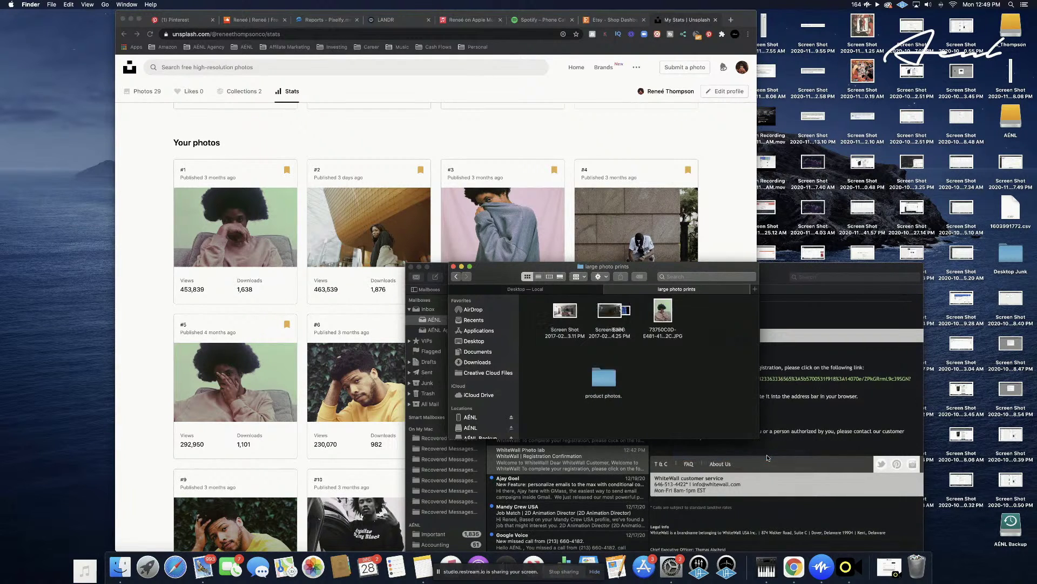
{"action": "left_click", "coordinate": [636, 315]}
{"action": "double_click", "coordinate": [635, 315]}
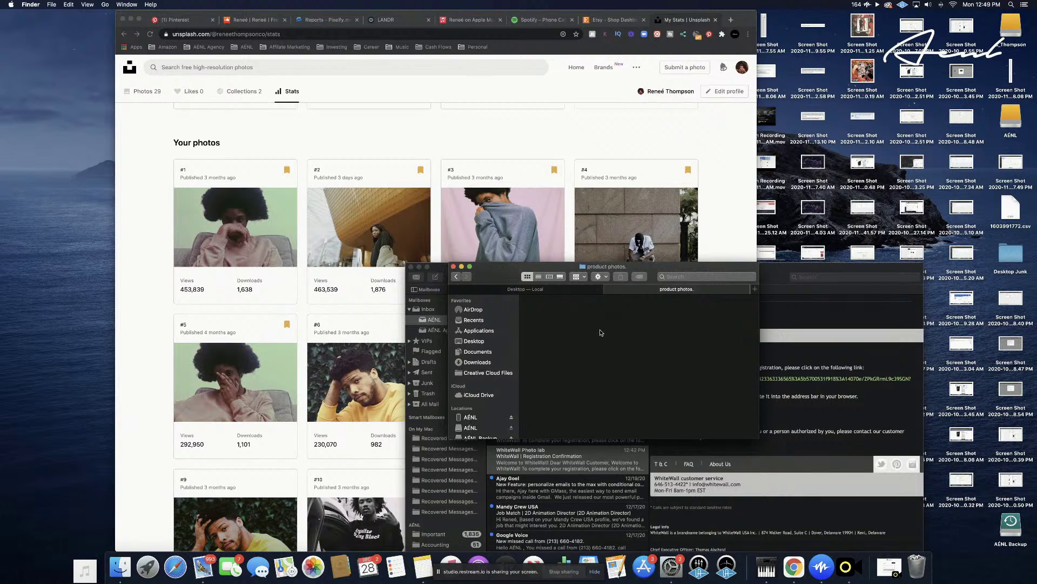
Copy the portrait print screenshot from the Desktop into the "product photos." folder and sort that folder by name
{"action": "left_click", "coordinate": [556, 290]}
{"action": "left_click", "coordinate": [539, 328]}
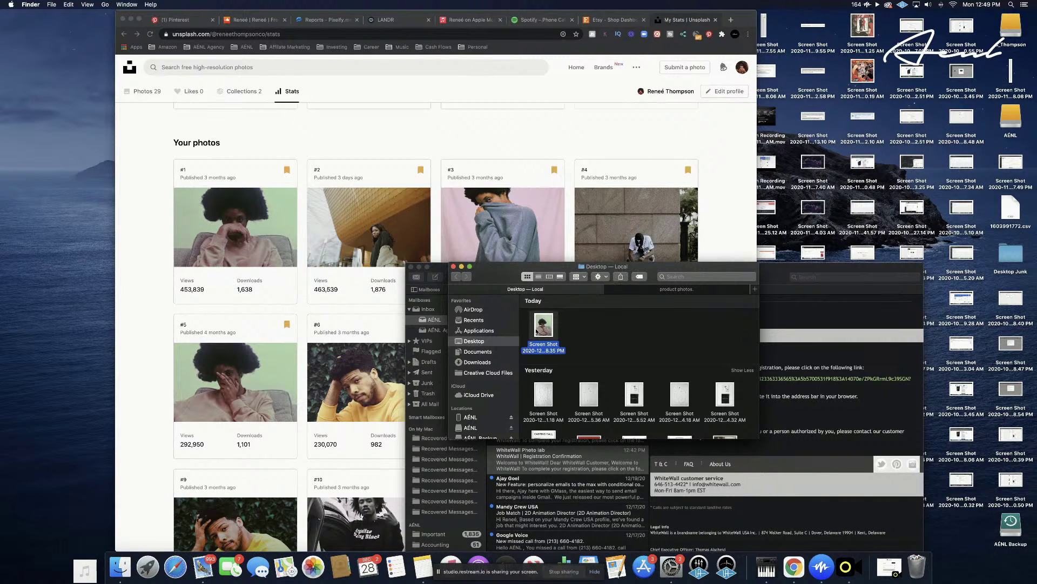
{"action": "left_click_drag", "start_coordinate": [537, 330], "coordinate": [609, 326]}
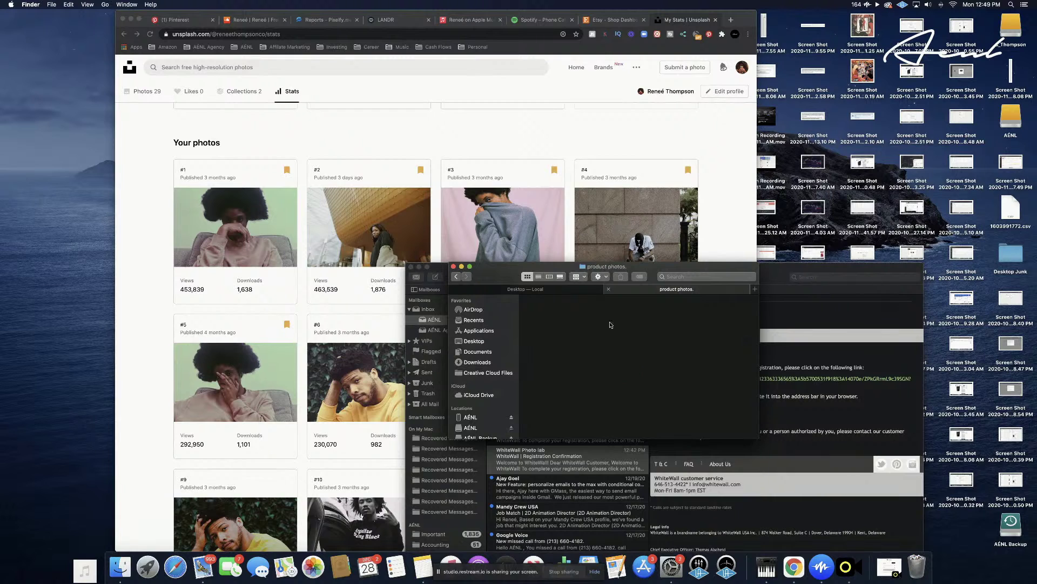
{"action": "right_click", "coordinate": [660, 339]}
{"action": "mouse_move", "coordinate": [697, 386]}
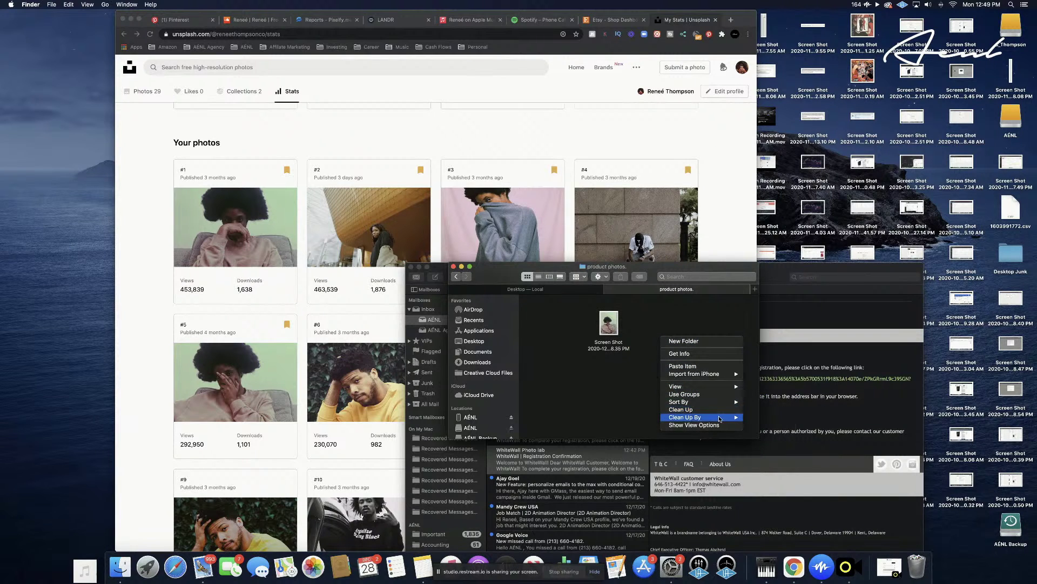
{"action": "mouse_move", "coordinate": [724, 402]}
{"action": "left_click", "coordinate": [761, 427]}
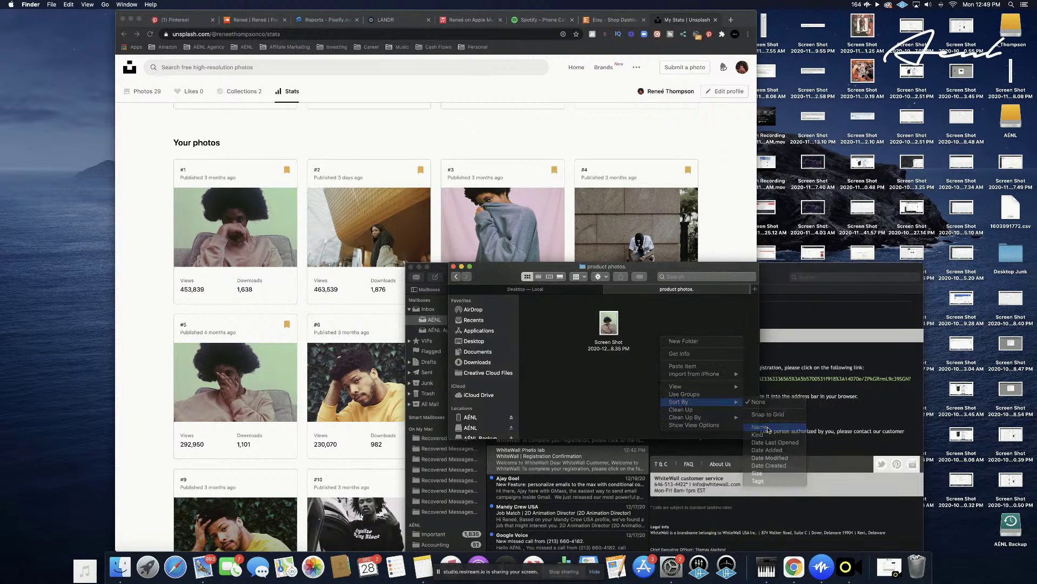
Capture a full-screen screenshot of the WhiteWall configurator with the 39 x 52 inch print and its options in view
{"action": "key", "text": "ctrl+Right"}
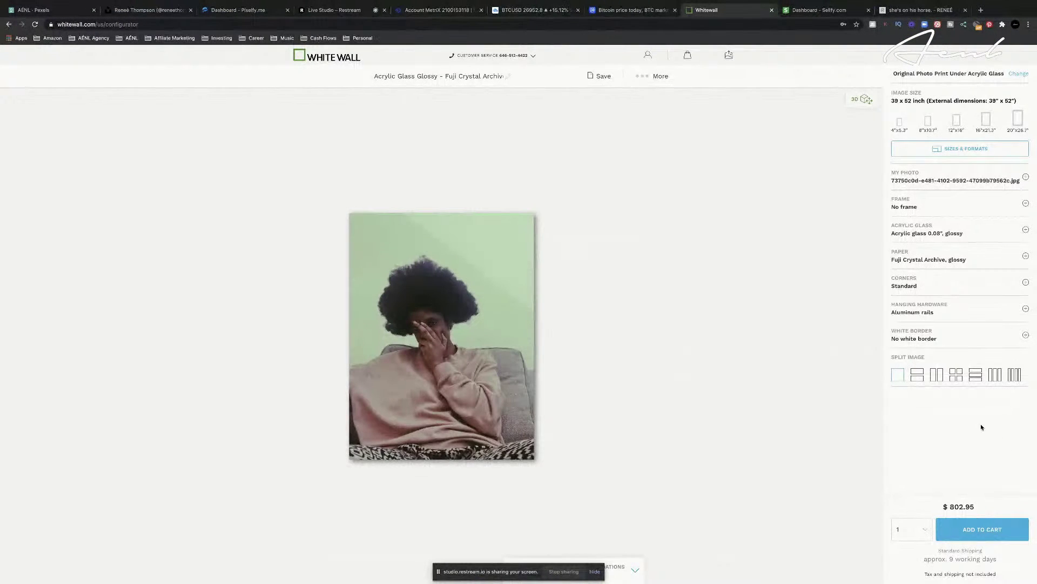
{"action": "scroll", "coordinate": [1000, 438], "scroll_direction": "down", "scroll_amount": 5}
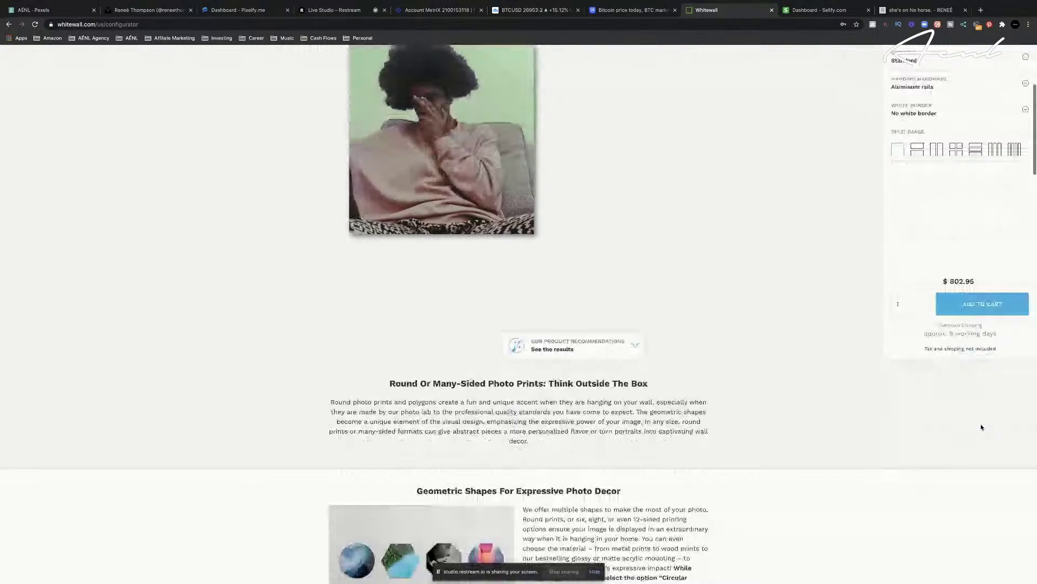
{"action": "scroll", "coordinate": [982, 428], "scroll_direction": "up", "scroll_amount": 5}
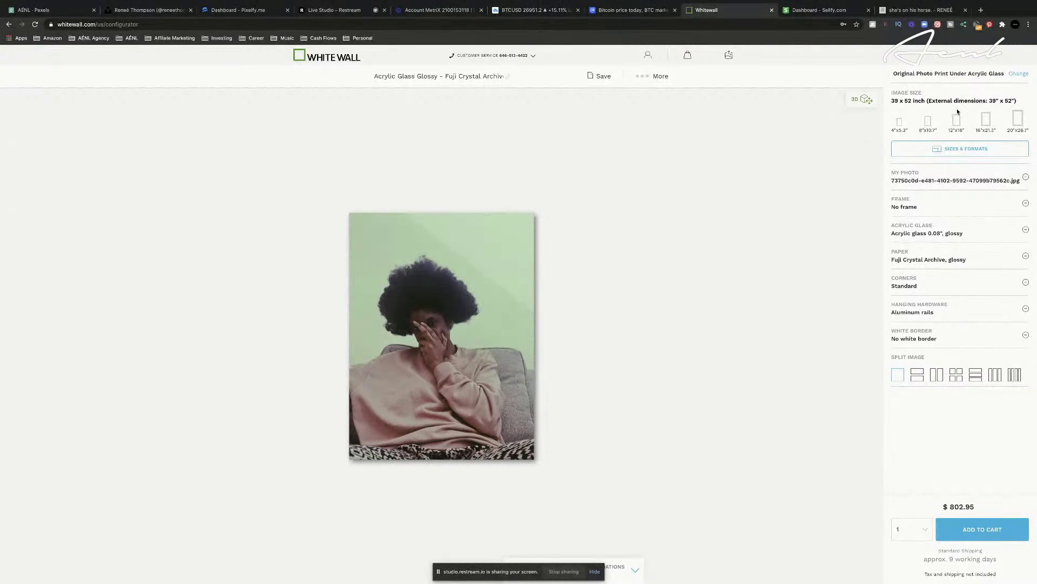
{"action": "scroll", "coordinate": [967, 193], "scroll_direction": "down", "scroll_amount": 1}
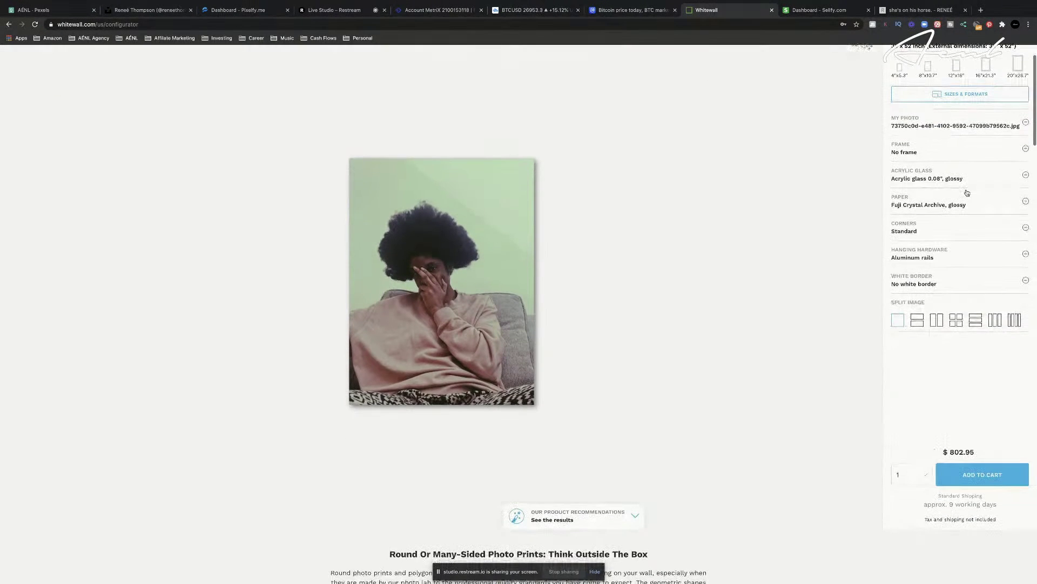
{"action": "scroll", "coordinate": [956, 195], "scroll_direction": "up", "scroll_amount": 1}
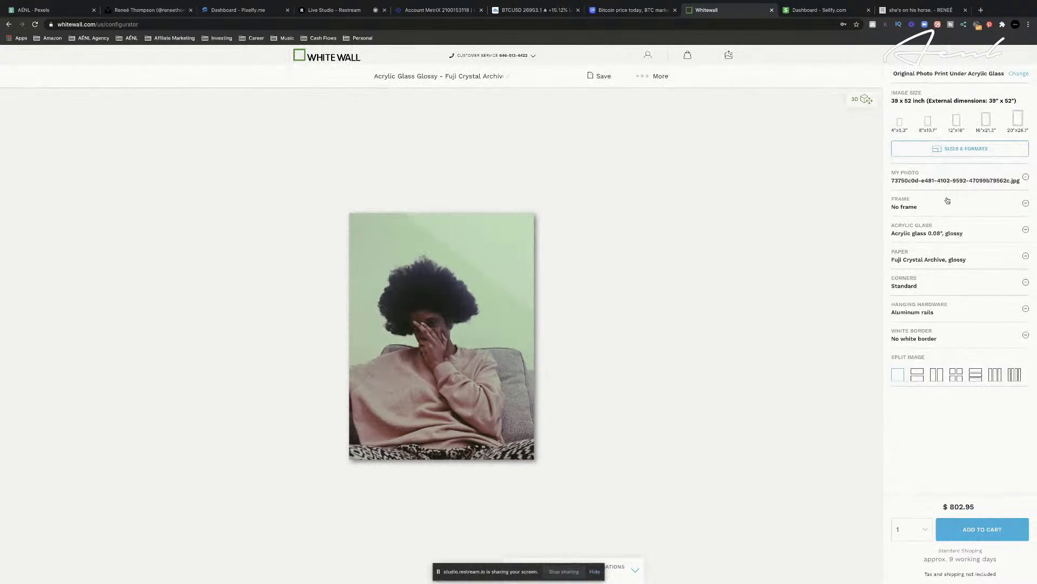
{"action": "scroll", "coordinate": [768, 204], "scroll_direction": "down", "scroll_amount": 4}
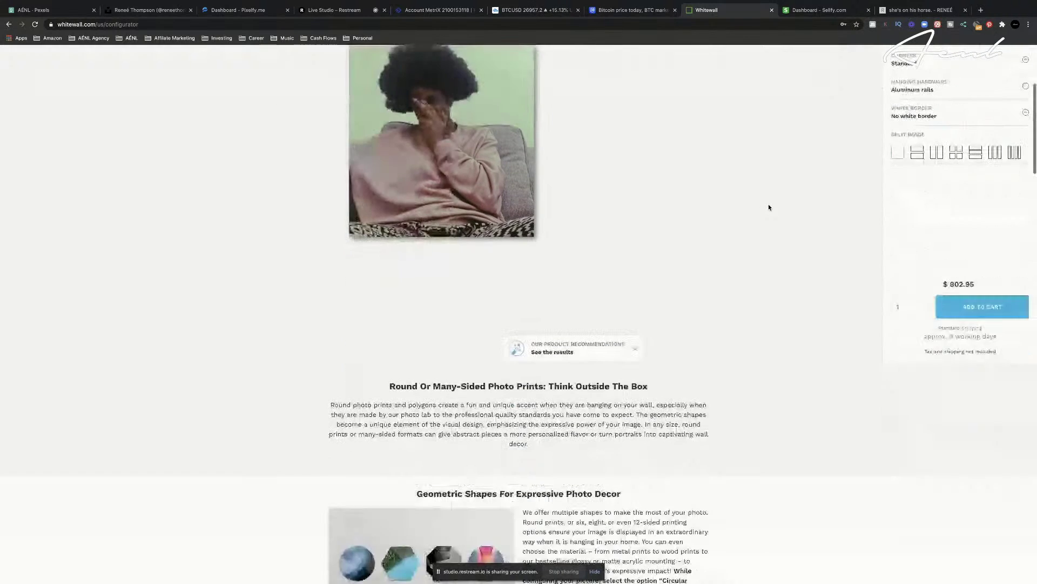
{"action": "scroll", "coordinate": [769, 207], "scroll_direction": "up", "scroll_amount": 4}
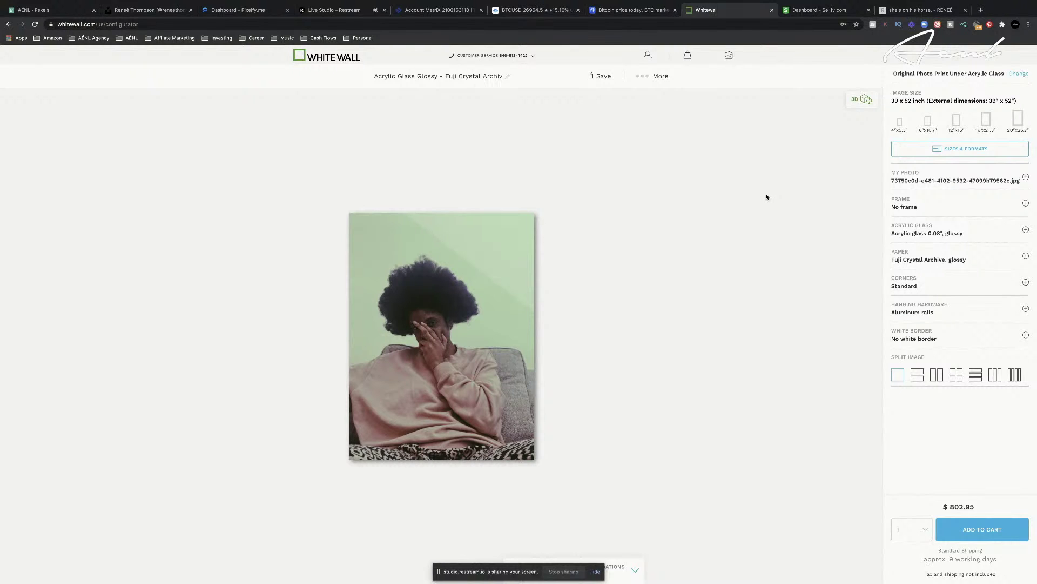
{"action": "key", "text": "super+shift+3"}
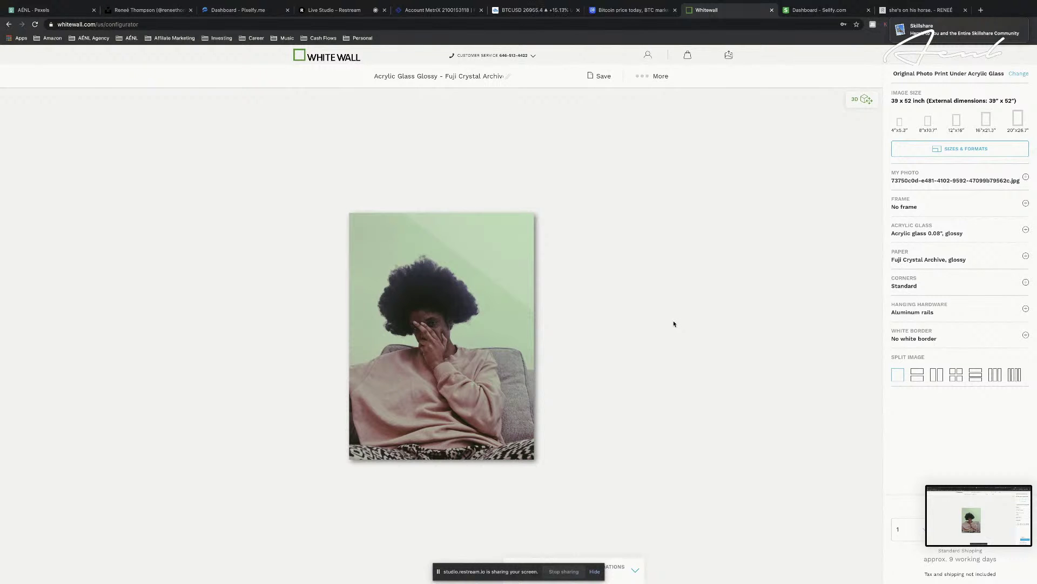
Copy the new full-screen configurator screenshot from the Desktop into the "product photos." folder
{"action": "key", "text": "ctrl+Left"}
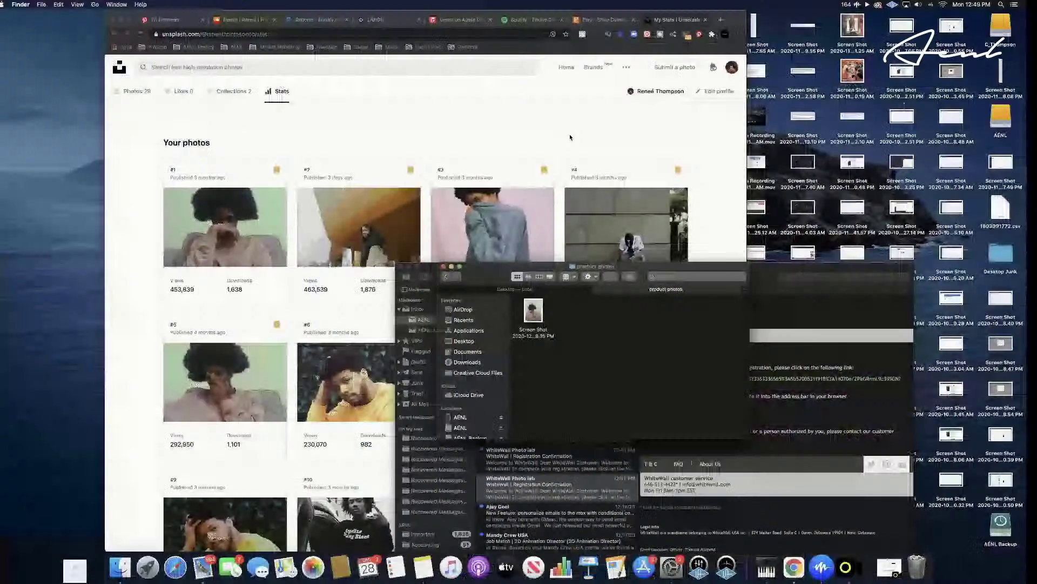
{"action": "left_click", "coordinate": [516, 289]}
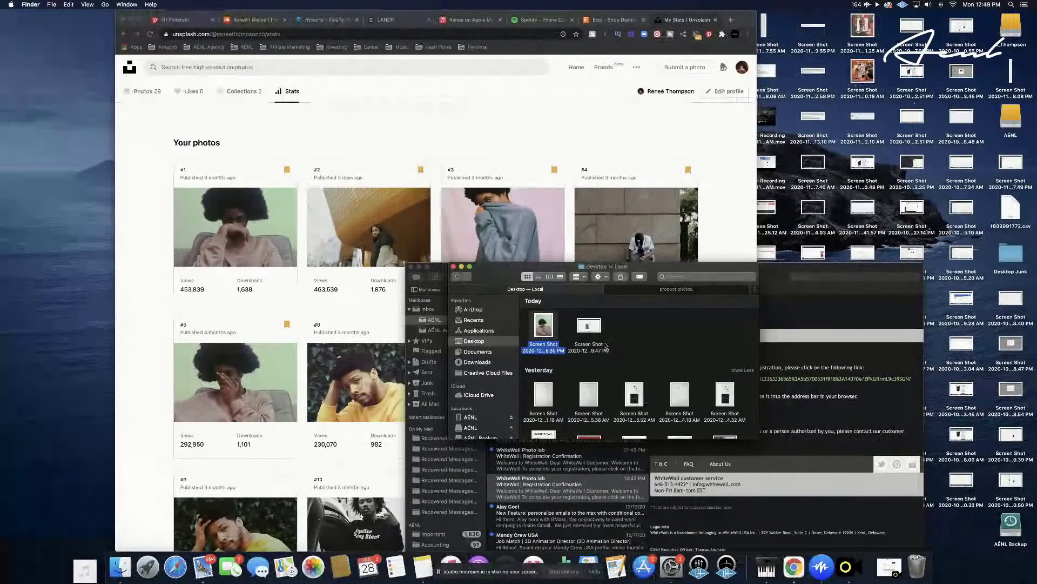
{"action": "mouse_move", "coordinate": [589, 325]}
{"action": "left_mouse_down"}
{"action": "mouse_move", "coordinate": [639, 307]}
{"action": "mouse_move", "coordinate": [649, 290]}
{"action": "mouse_move", "coordinate": [598, 328]}
{"action": "left_mouse_up"}
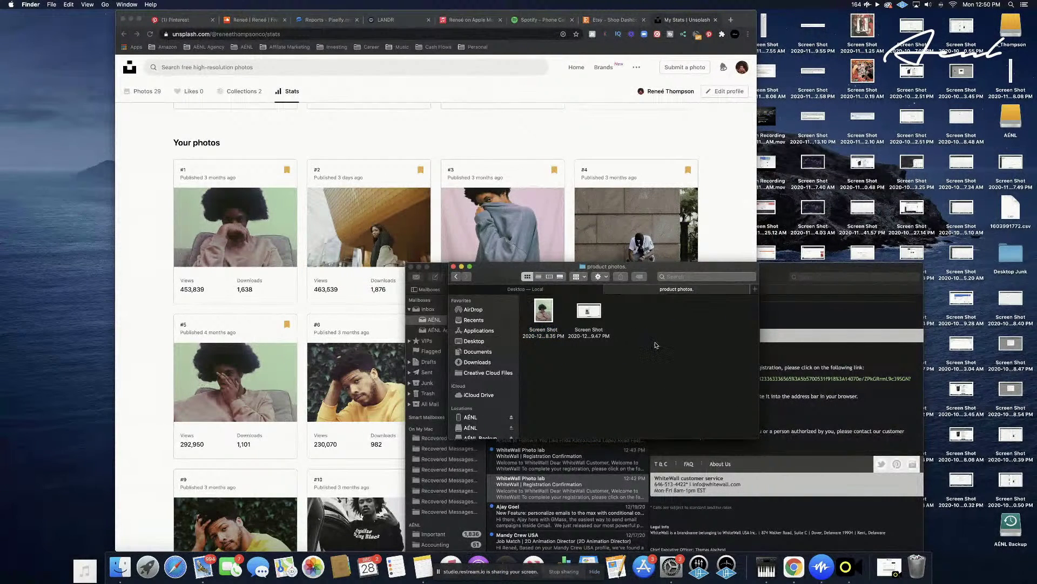
Review the views and downloads of the top-ranked photos in the Unsplash stats
{"action": "left_click", "coordinate": [508, 133]}
{"action": "scroll", "coordinate": [376, 238], "scroll_direction": "down", "scroll_amount": 3}
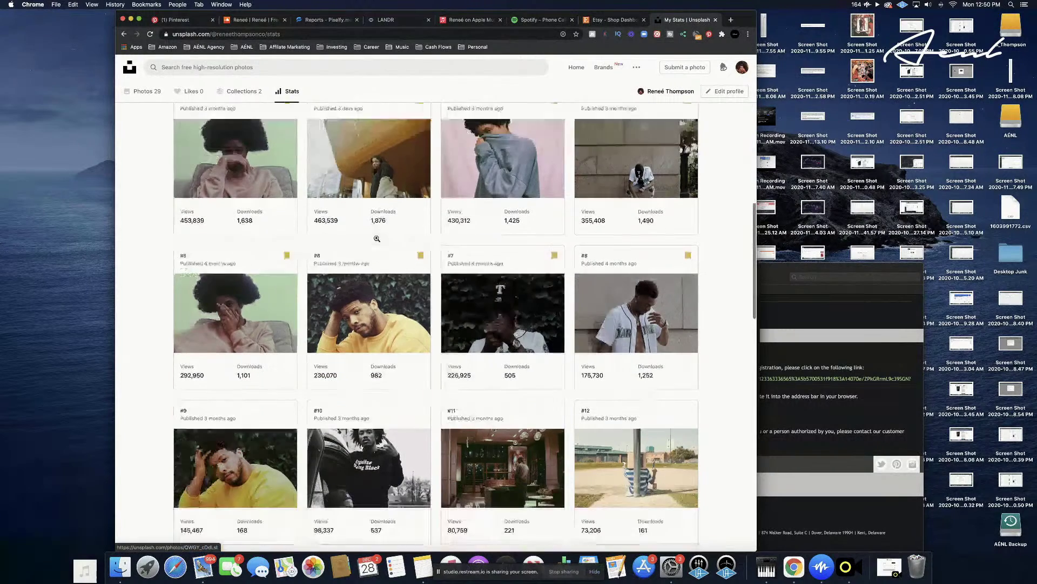
{"action": "scroll", "coordinate": [377, 239], "scroll_direction": "down", "scroll_amount": 2}
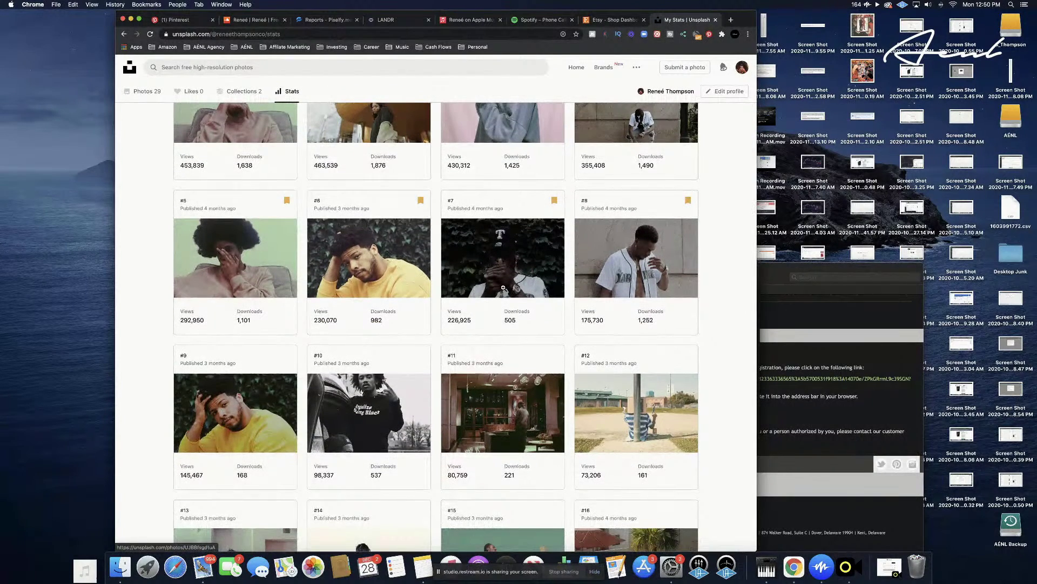
{"action": "scroll", "coordinate": [503, 288], "scroll_direction": "up", "scroll_amount": 3}
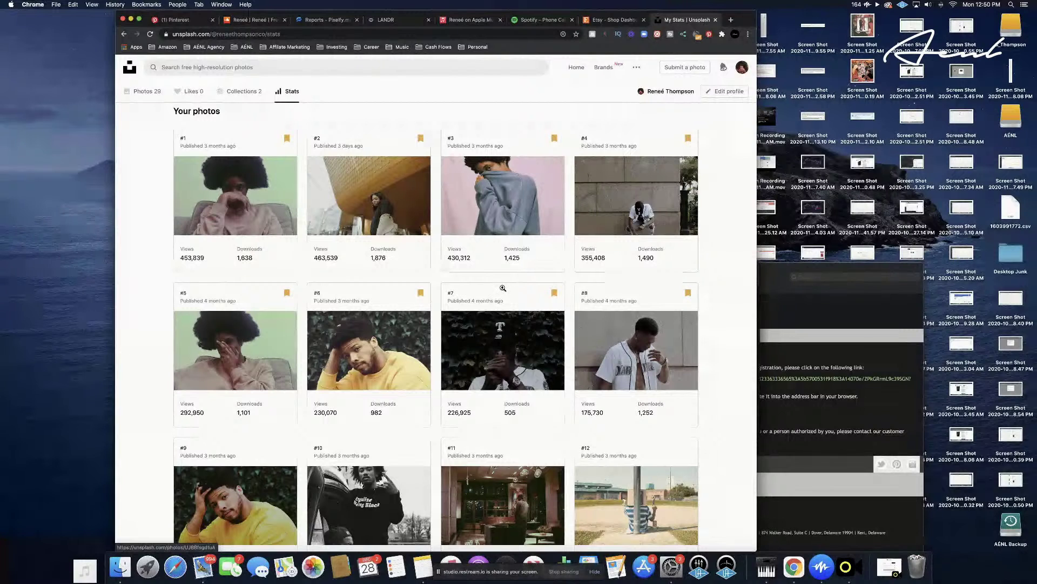
Close the Mail inbox window and quit Mail
{"action": "left_click", "coordinate": [774, 276]}
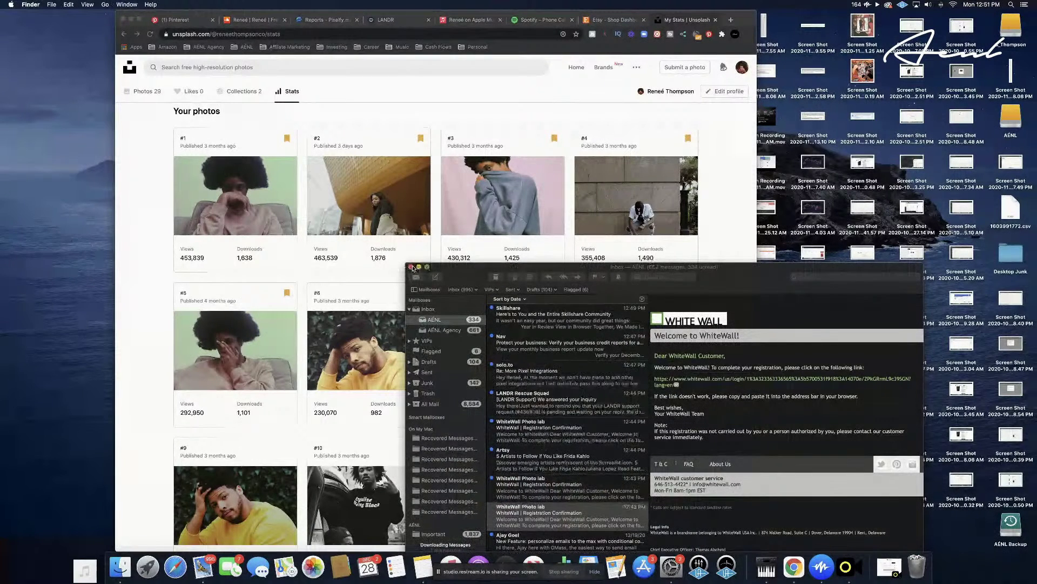
{"action": "left_click", "coordinate": [413, 268]}
{"action": "right_click", "coordinate": [203, 566]}
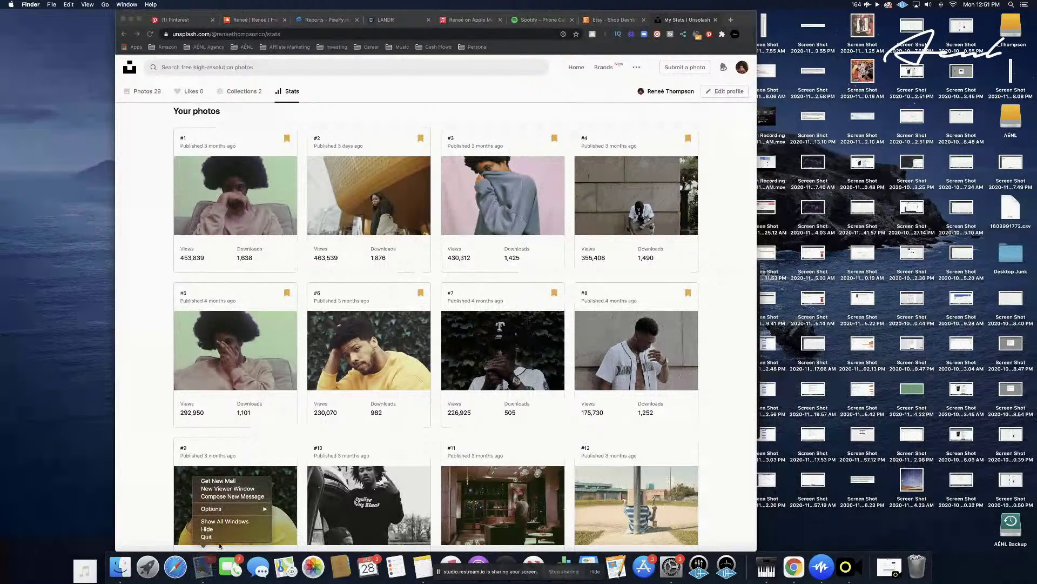
{"action": "left_click", "coordinate": [220, 537]}
Switch the Finder window from Downloads to the "large photo prints" folder and sort its contents by name
{"action": "left_click", "coordinate": [647, 414]}
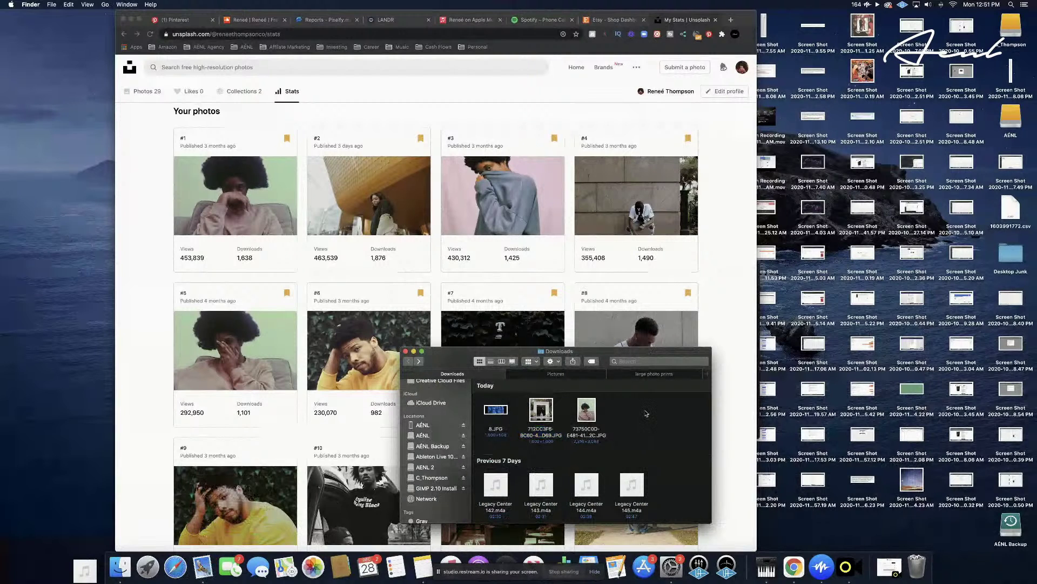
{"action": "left_click", "coordinate": [555, 373]}
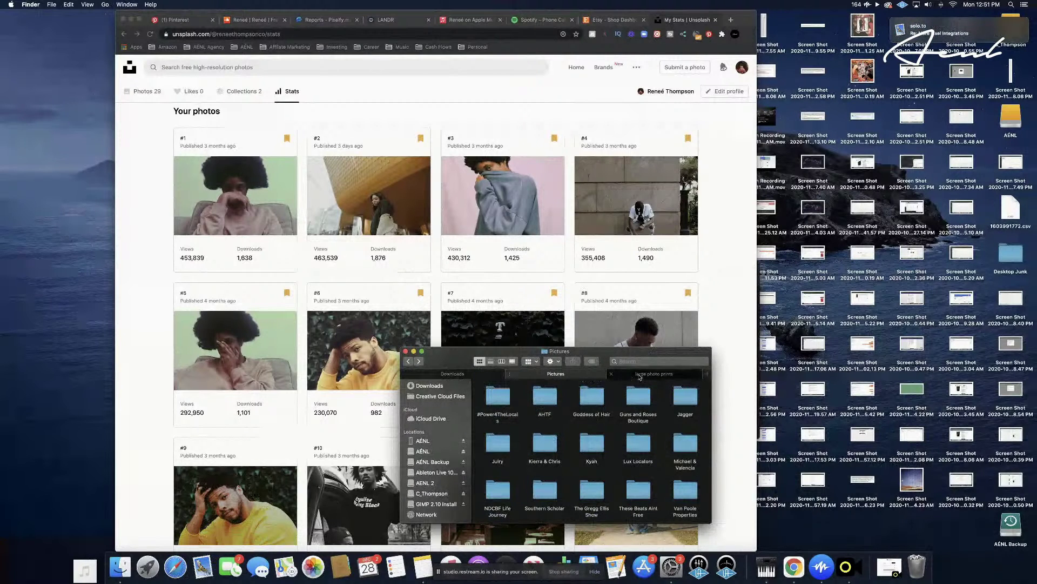
{"action": "left_click", "coordinate": [639, 377]}
{"action": "right_click", "coordinate": [602, 455]}
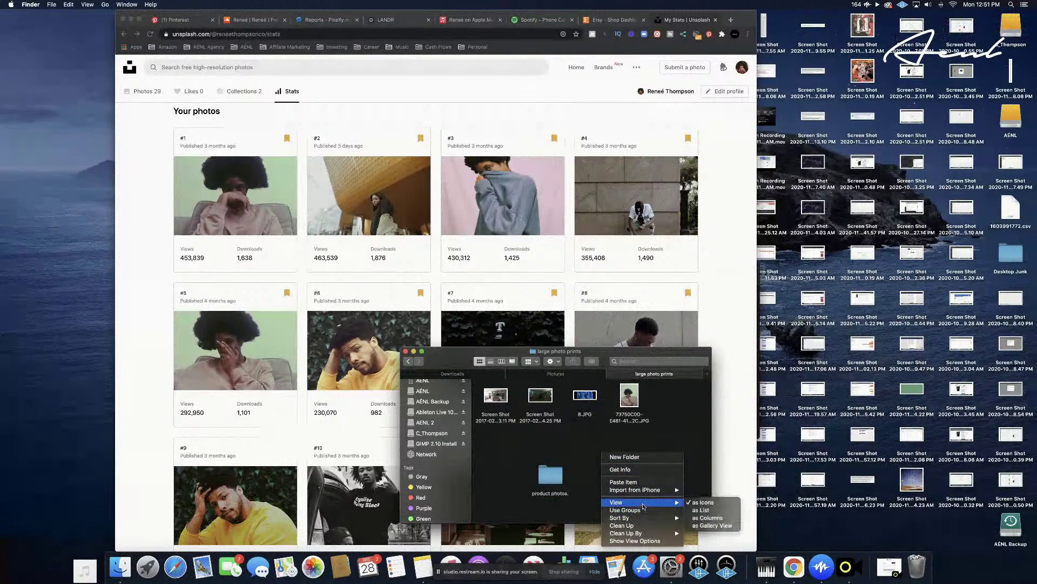
{"action": "mouse_move", "coordinate": [668, 518]}
{"action": "left_click", "coordinate": [700, 490]}
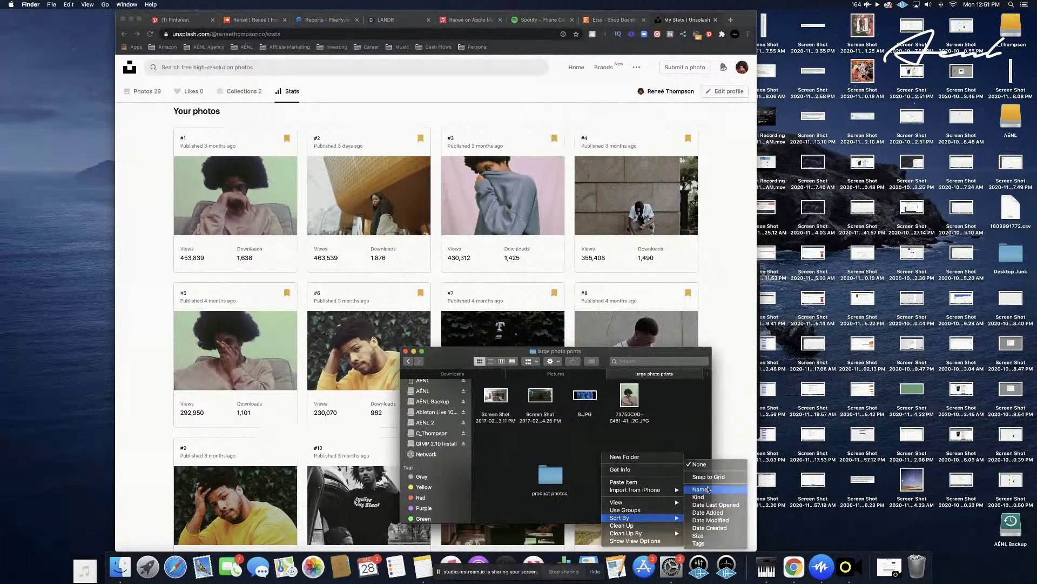
Reorder the Finder tabs so Downloads sits beside "large photo prints" and copy the 712CC3F6 JPG from Downloads into "large photo prints"
{"action": "left_click", "coordinate": [549, 377]}
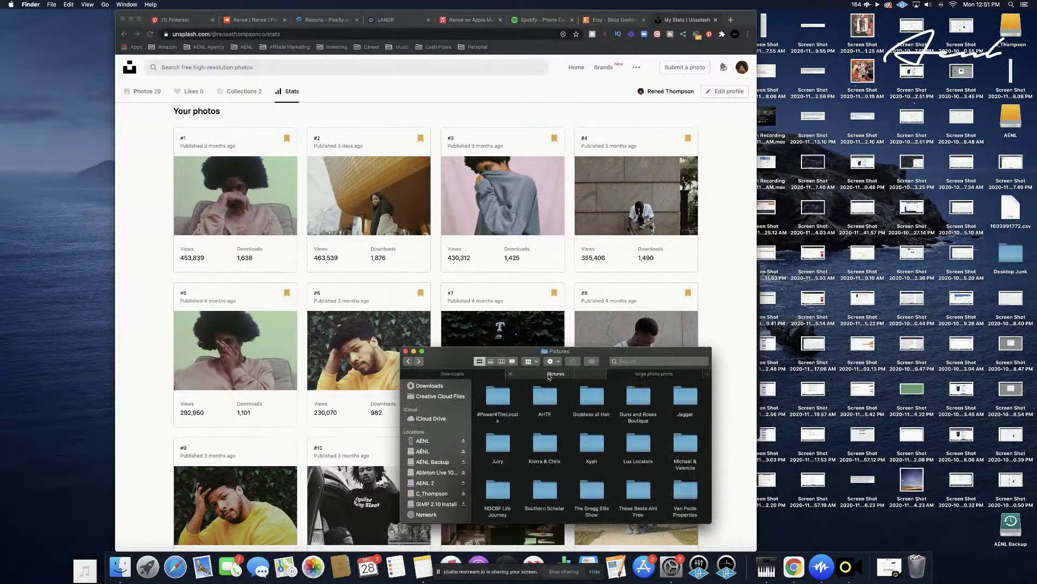
{"action": "left_click_drag", "start_coordinate": [452, 373], "coordinate": [582, 378]}
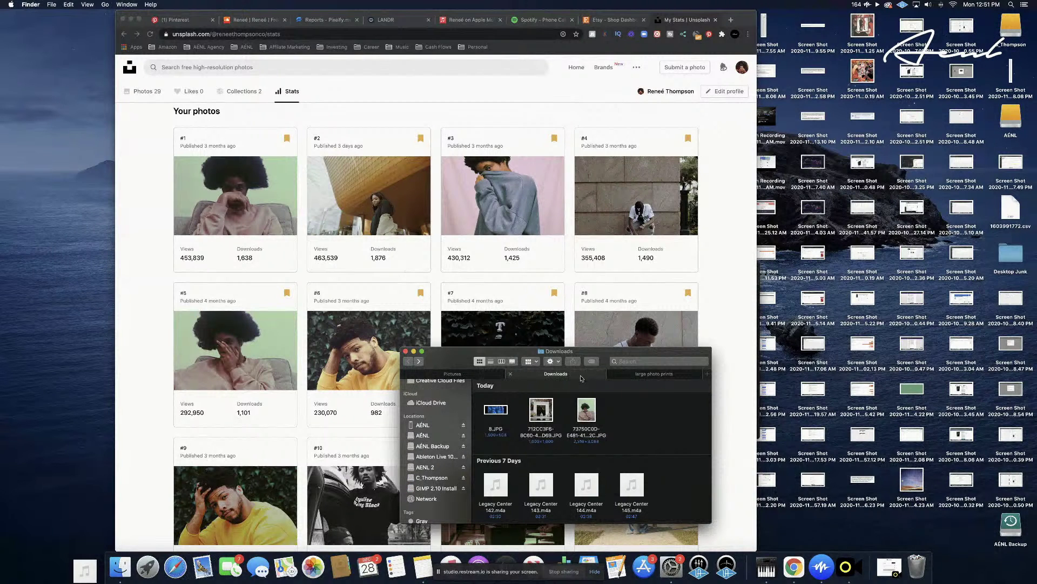
{"action": "left_click_drag", "start_coordinate": [549, 413], "coordinate": [579, 454]}
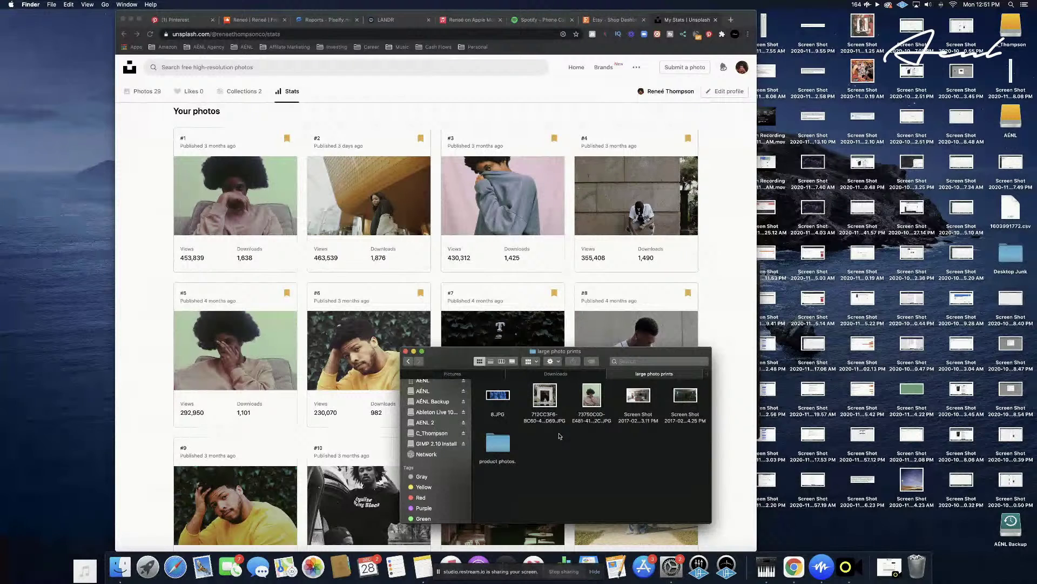
Examine the lower-ranked photos in the Unsplash stats for further print candidates
{"action": "left_click", "coordinate": [718, 308]}
{"action": "scroll", "coordinate": [721, 308], "scroll_direction": "down", "scroll_amount": 5}
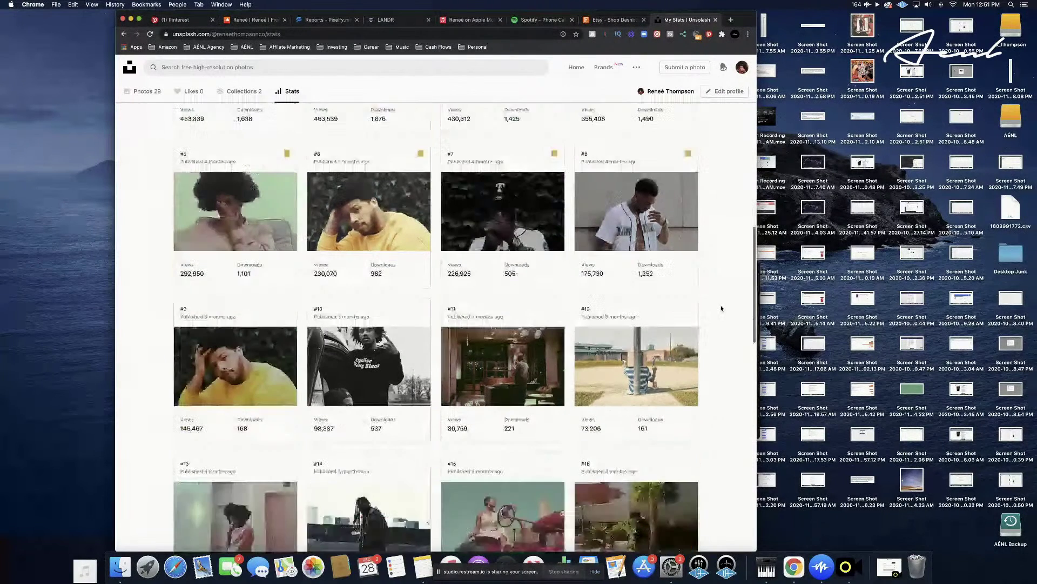
{"action": "scroll", "coordinate": [721, 308], "scroll_direction": "down", "scroll_amount": 15}
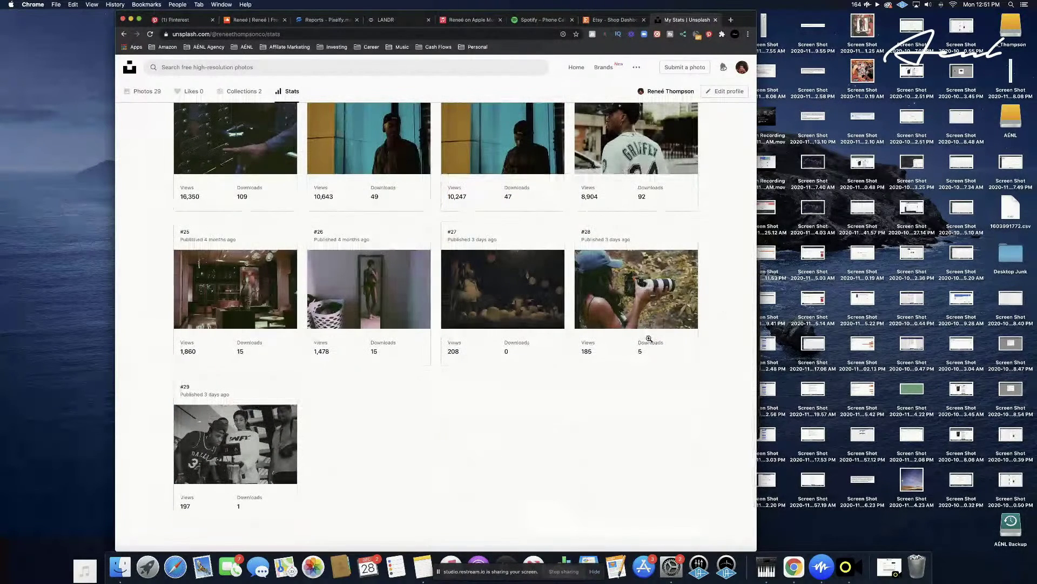
{"action": "scroll", "coordinate": [713, 310], "scroll_direction": "up", "scroll_amount": 2}
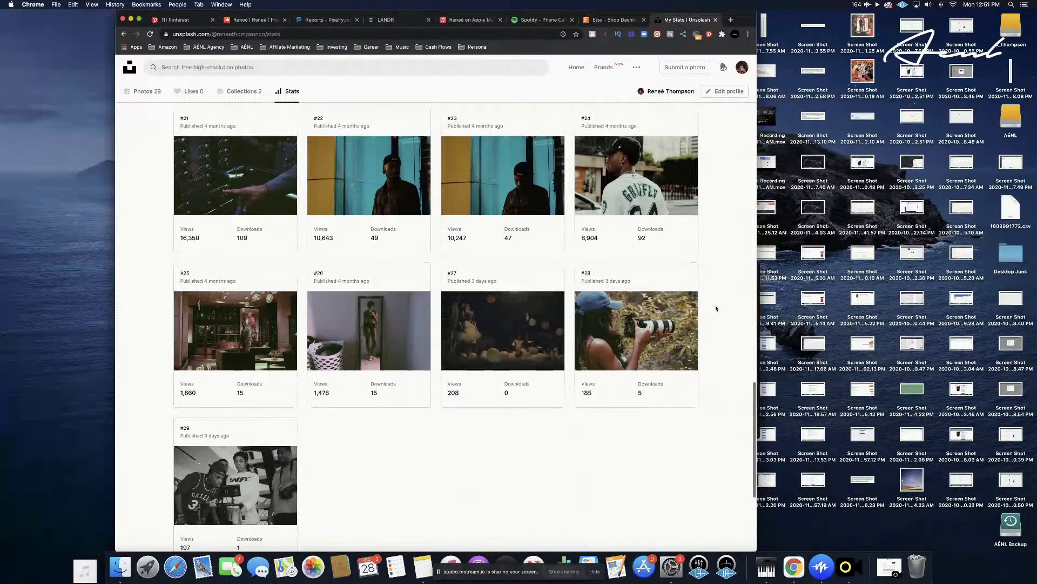
{"action": "scroll", "coordinate": [716, 308], "scroll_direction": "down", "scroll_amount": 2}
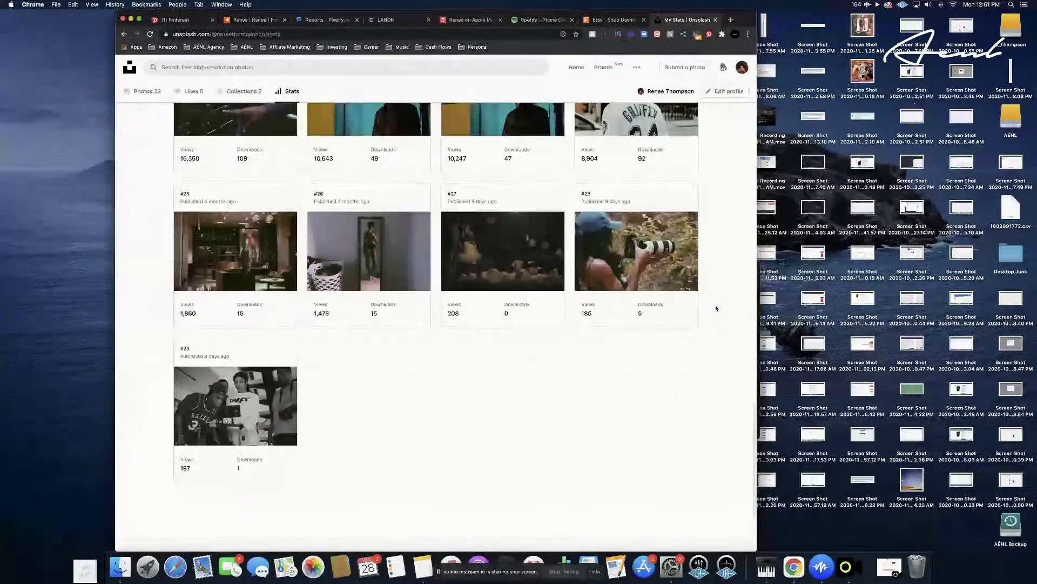
{"action": "scroll", "coordinate": [716, 308], "scroll_direction": "up", "scroll_amount": 5}
{"action": "scroll", "coordinate": [716, 308], "scroll_direction": "up", "scroll_amount": 2}
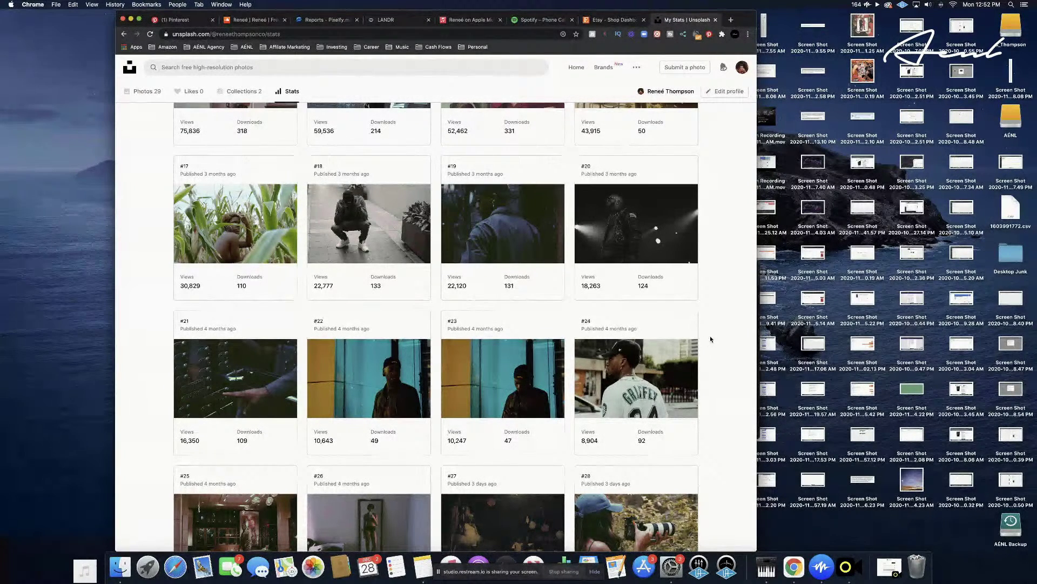
Return to Finder and copy the newly downloaded A07500F4 JPG from Downloads into the "large photo prints" folder
{"action": "key", "text": "super+Tab"}
{"action": "scroll", "coordinate": [710, 333], "scroll_direction": "up", "scroll_amount": 1}
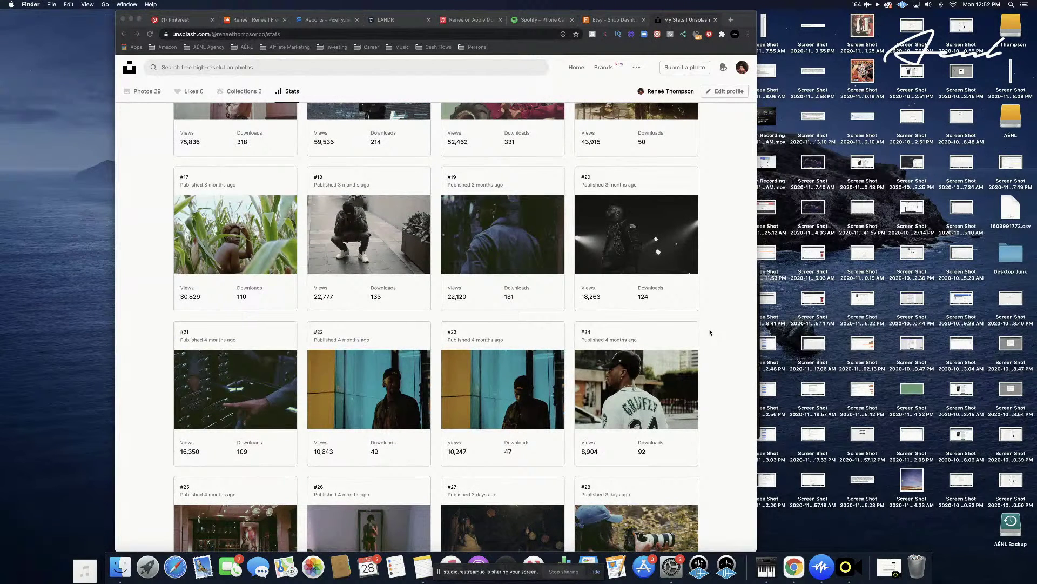
{"action": "key", "text": "super+n"}
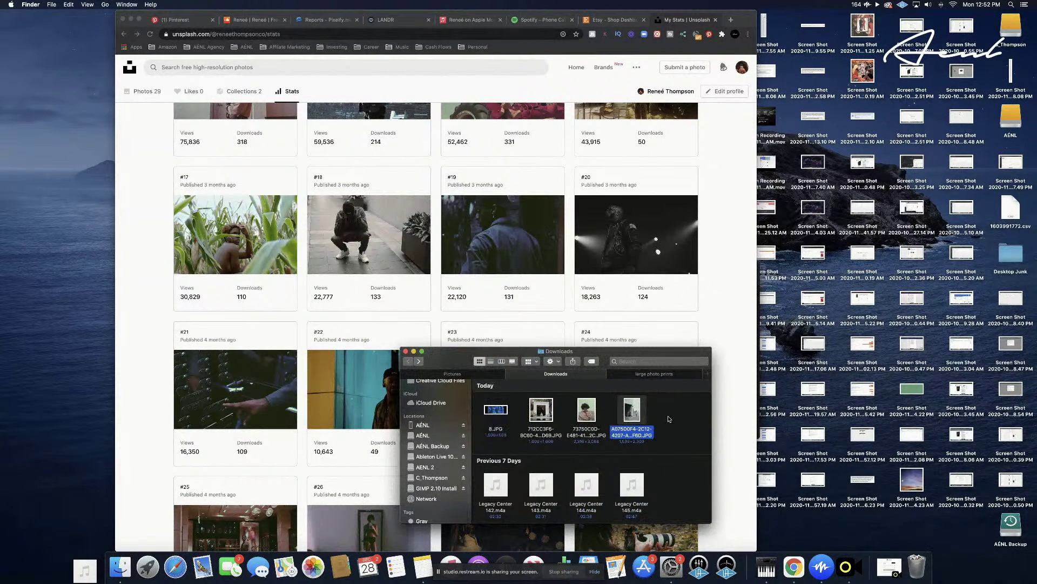
{"action": "left_click_drag", "start_coordinate": [638, 417], "coordinate": [614, 443]}
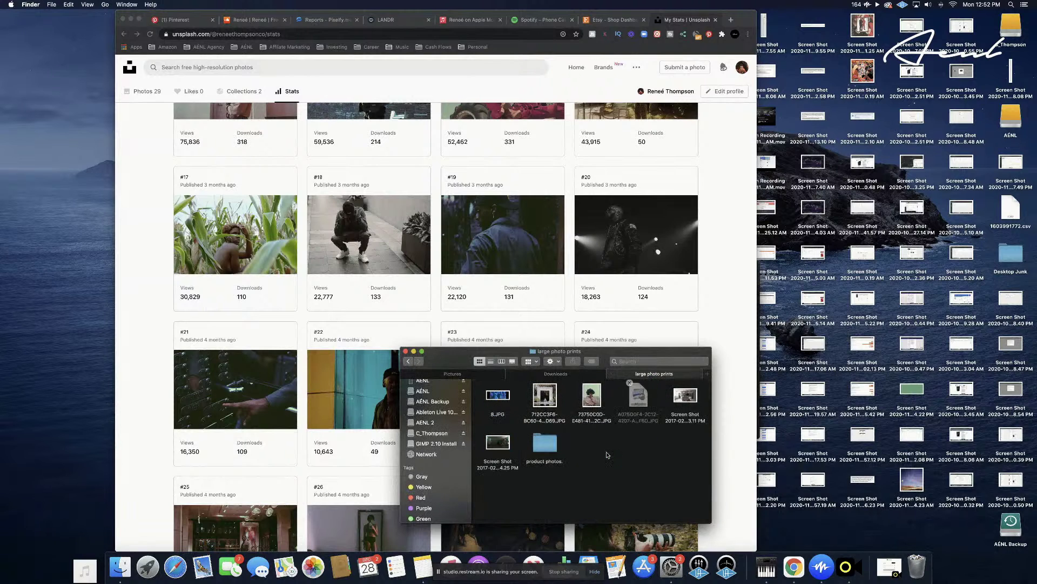
Try to copy the newly downloaded 12EB95F3 JPG out of the Downloads folder
{"action": "left_click", "coordinate": [729, 289]}
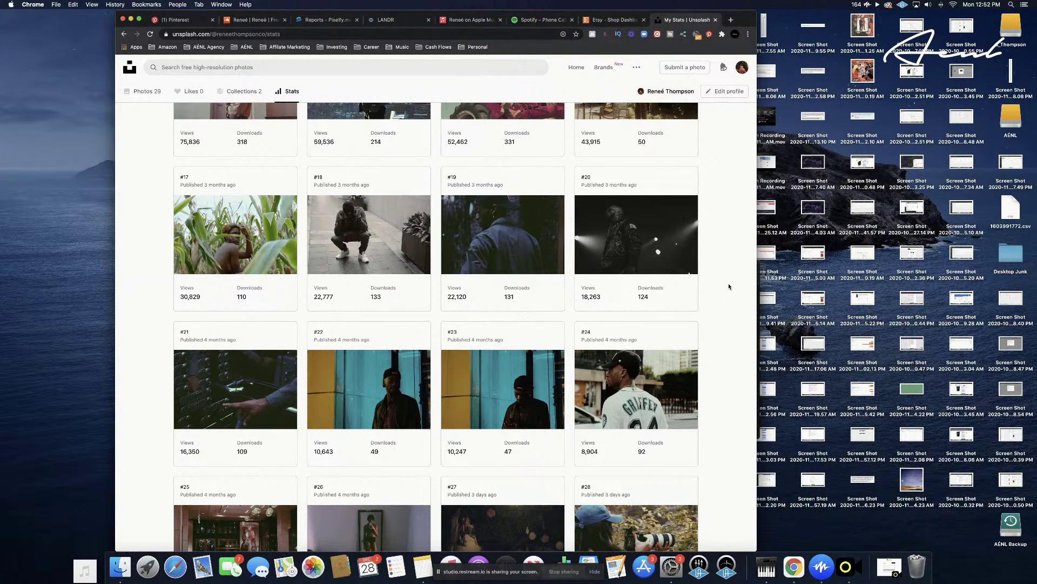
{"action": "scroll", "coordinate": [729, 286], "scroll_direction": "up", "scroll_amount": 3}
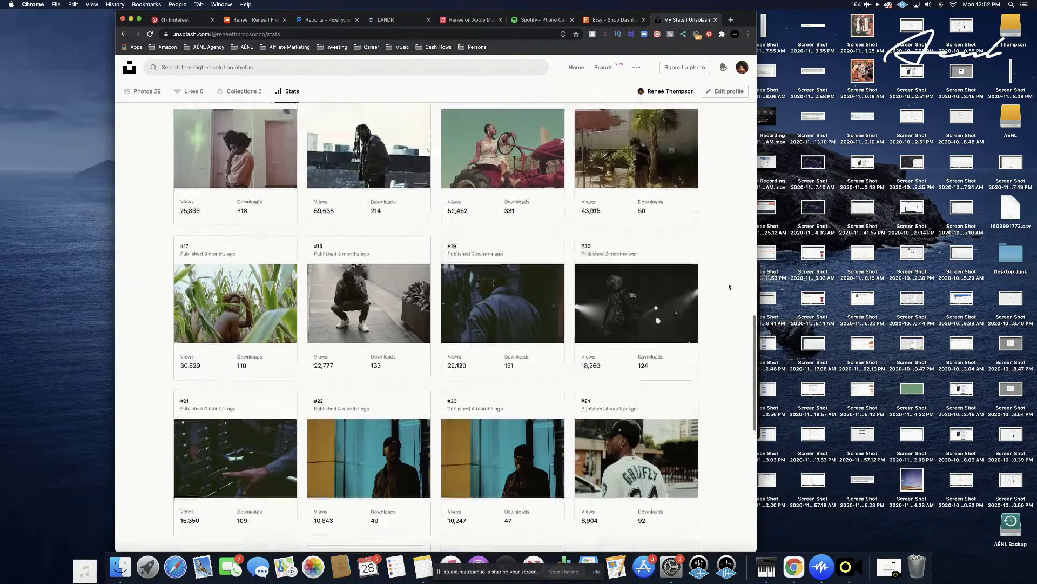
{"action": "scroll", "coordinate": [729, 286], "scroll_direction": "down", "scroll_amount": 3}
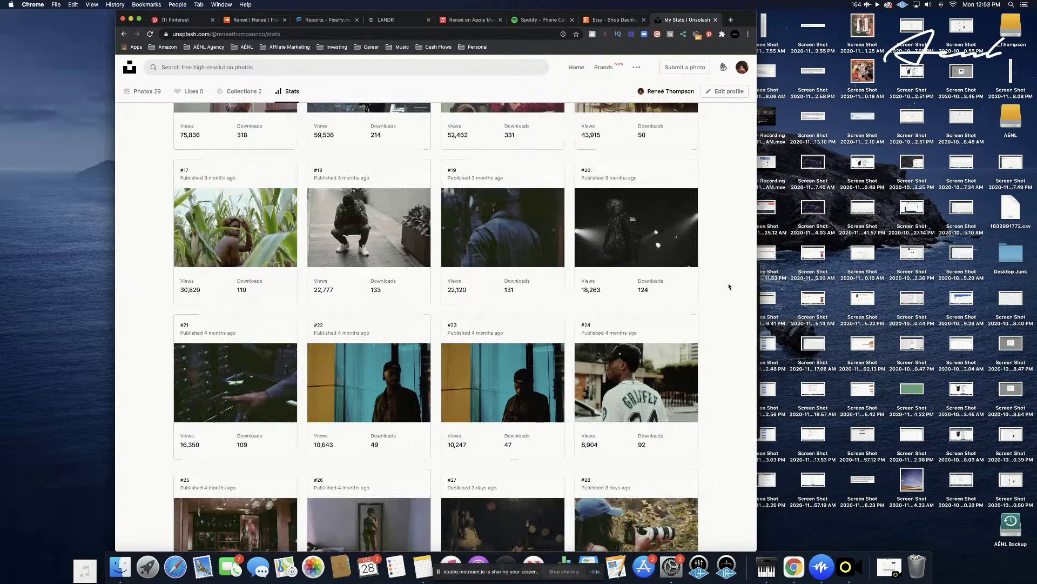
{"action": "key", "text": "super+Tab"}
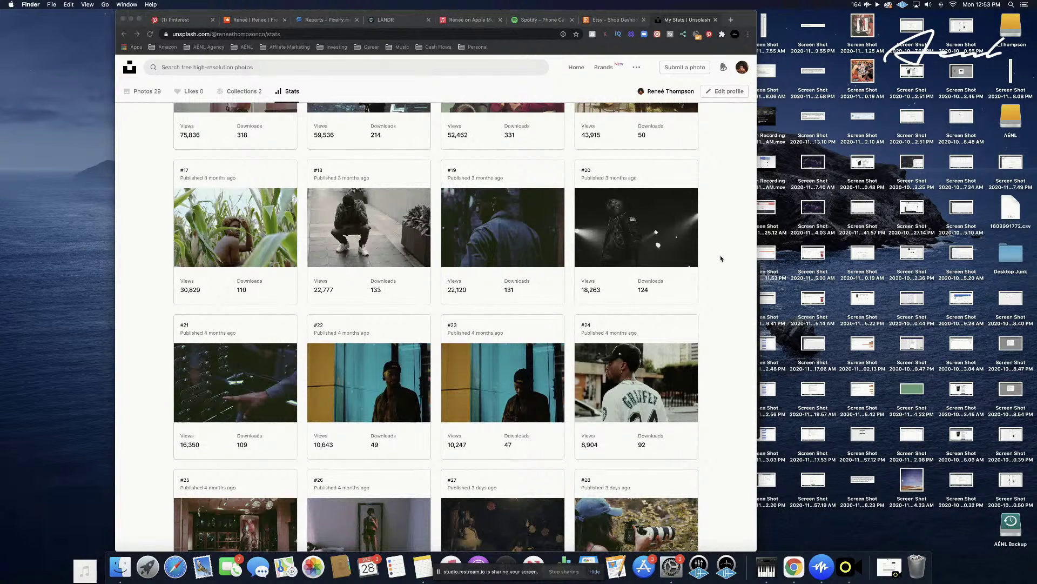
{"action": "key", "text": "super+alt+l"}
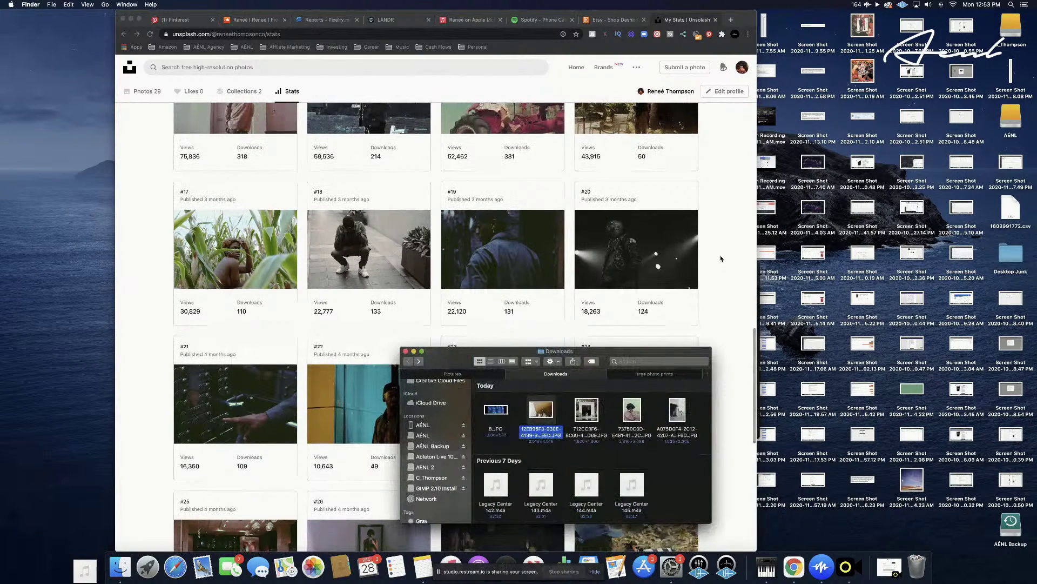
{"action": "scroll", "coordinate": [720, 259], "scroll_direction": "down", "scroll_amount": 1}
{"action": "left_click_drag", "start_coordinate": [542, 411], "coordinate": [725, 411]}
{"action": "left_click", "coordinate": [715, 19]}
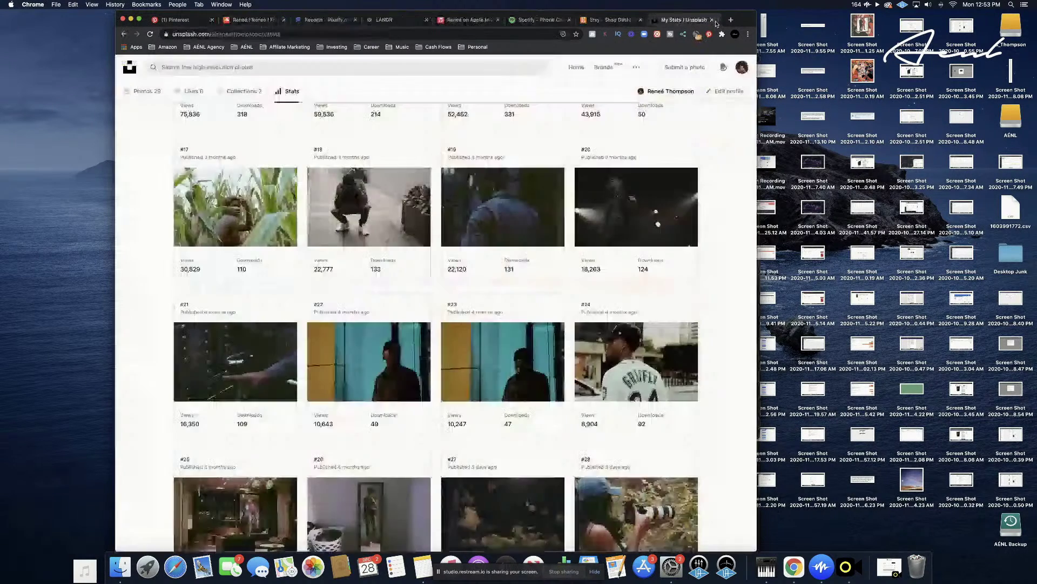
Return to the Finder window showing Downloads and copy the 12EB95F3 JPG into the "large photo prints" folder
{"action": "left_click", "coordinate": [119, 566]}
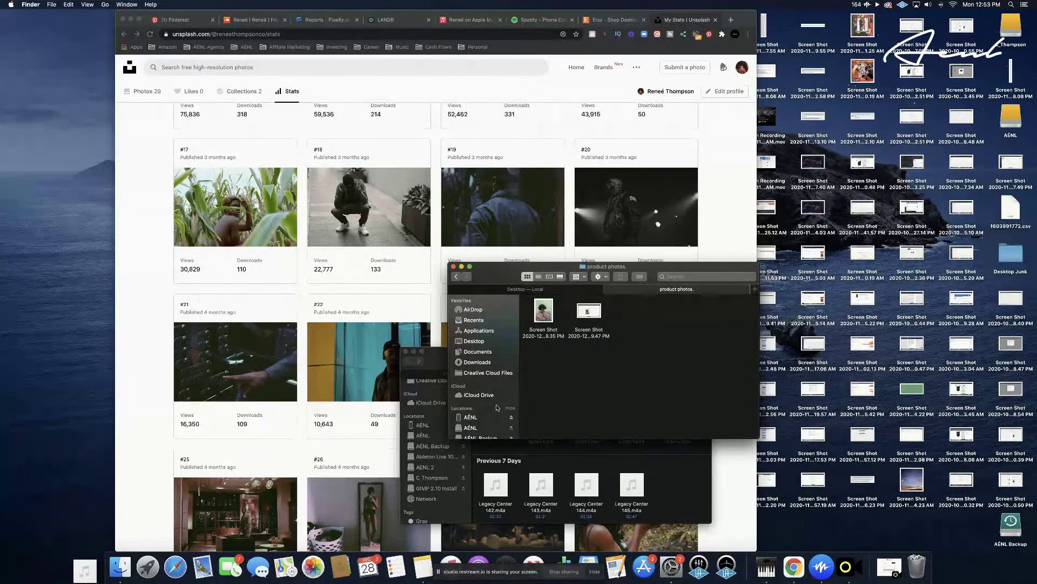
{"action": "left_click", "coordinate": [565, 290]}
{"action": "left_click", "coordinate": [630, 290]}
{"action": "left_click", "coordinate": [599, 296]}
{"action": "left_click", "coordinate": [676, 489]}
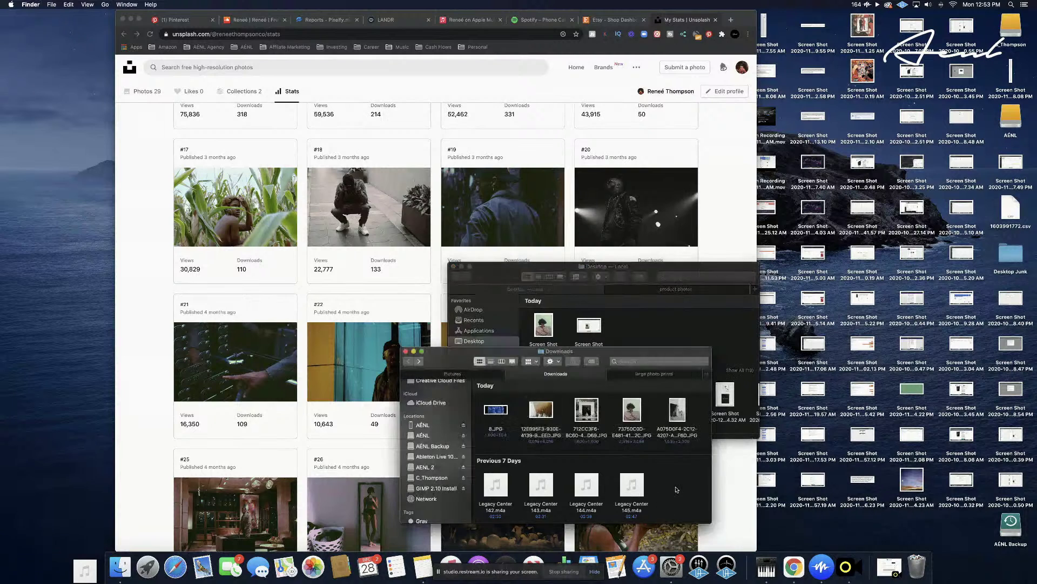
{"action": "left_click", "coordinate": [541, 409]}
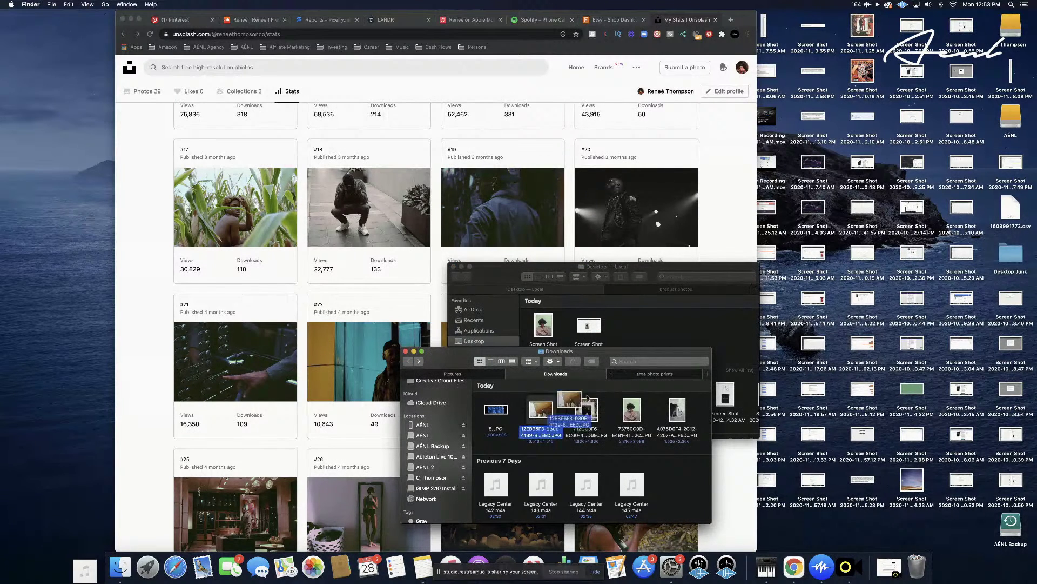
{"action": "left_click", "coordinate": [650, 377]}
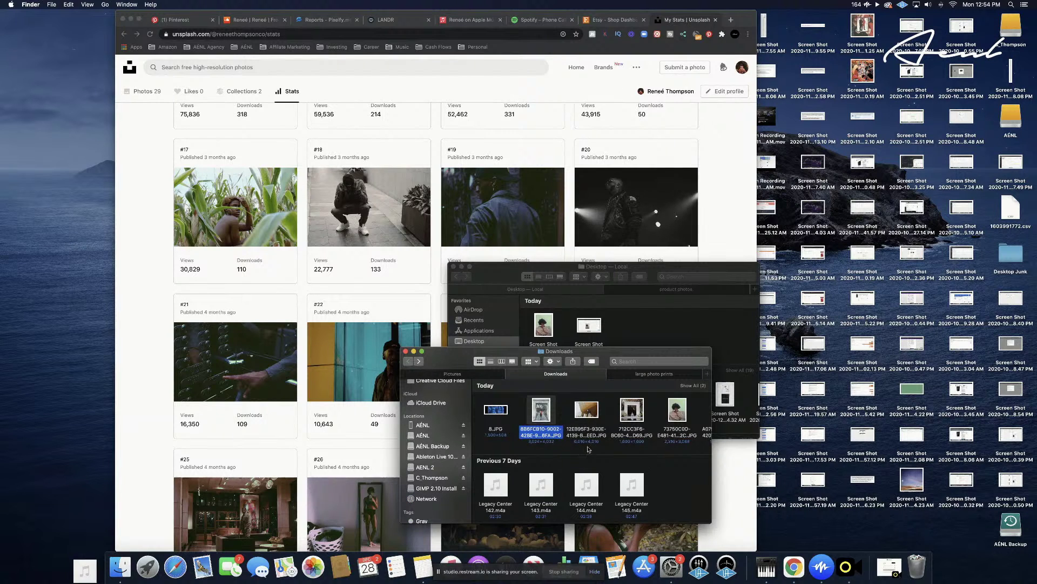
Copy the 6B6FCB10 and 476183C3 JPGs from Downloads into "large photo prints" and open that folder
{"action": "left_click_drag", "start_coordinate": [541, 411], "coordinate": [678, 452]}
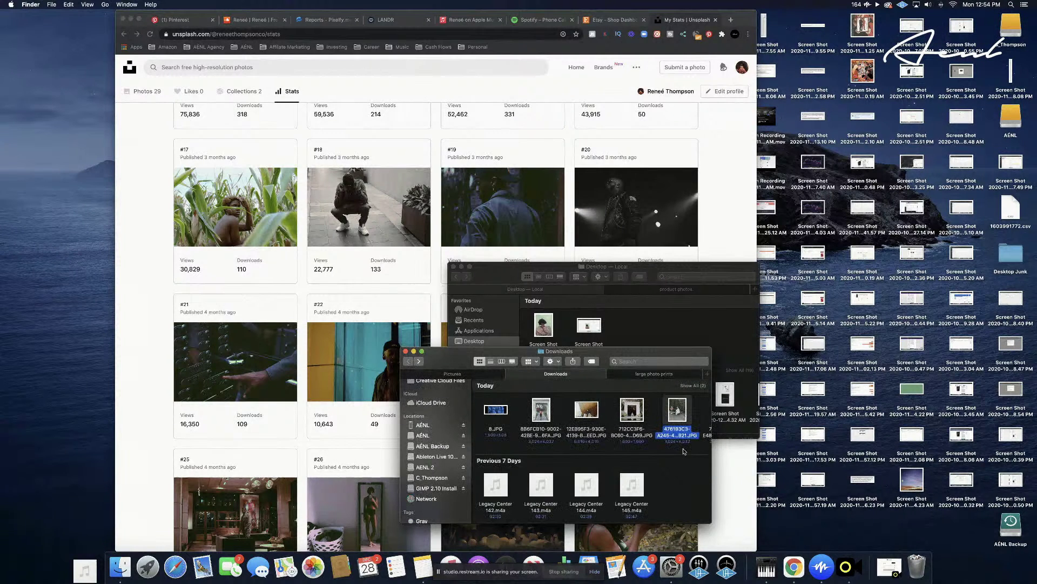
{"action": "left_click_drag", "start_coordinate": [678, 413], "coordinate": [648, 378]}
{"action": "left_click", "coordinate": [647, 377]}
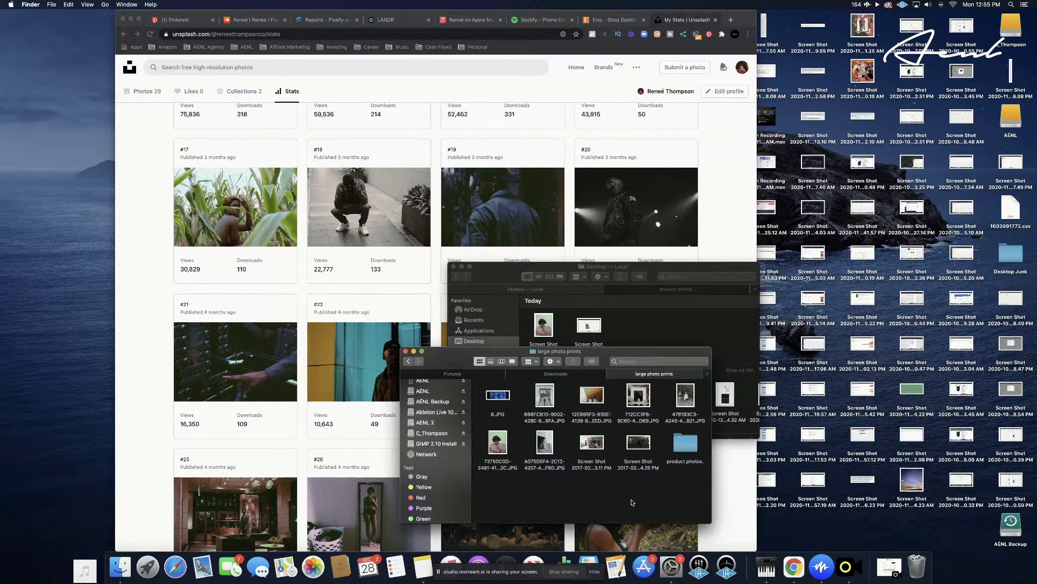
Switch to Chrome and examine the Unsplash stats from the lower-ranked photos up to the top-ranked ones for print candidates
{"action": "left_click", "coordinate": [715, 215]}
{"action": "scroll", "coordinate": [719, 214], "scroll_direction": "up", "scroll_amount": 5}
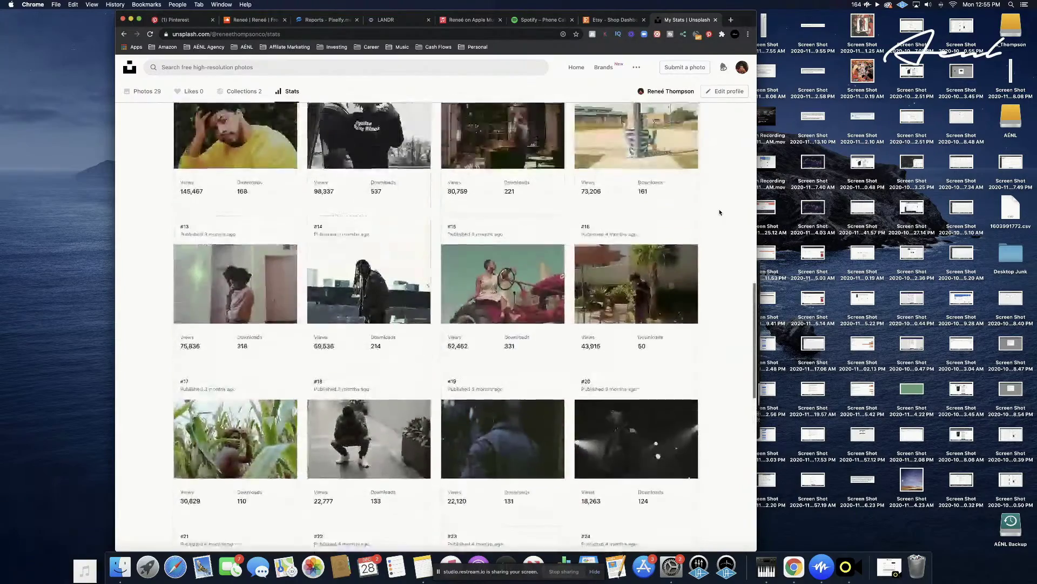
{"action": "scroll", "coordinate": [719, 213], "scroll_direction": "up", "scroll_amount": 3}
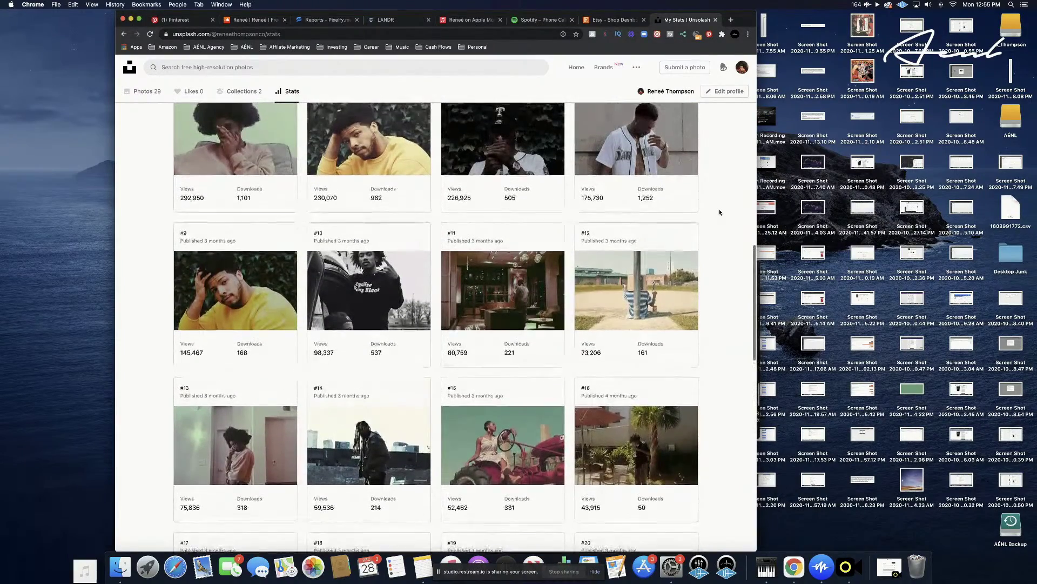
{"action": "scroll", "coordinate": [719, 212], "scroll_direction": "up", "scroll_amount": 2}
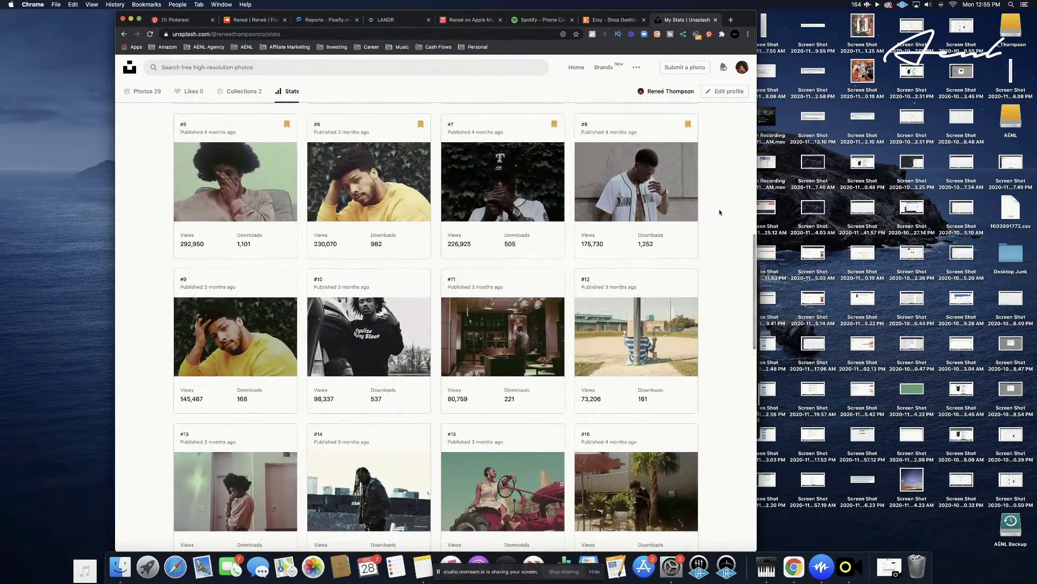
{"action": "scroll", "coordinate": [719, 212], "scroll_direction": "up", "scroll_amount": 2}
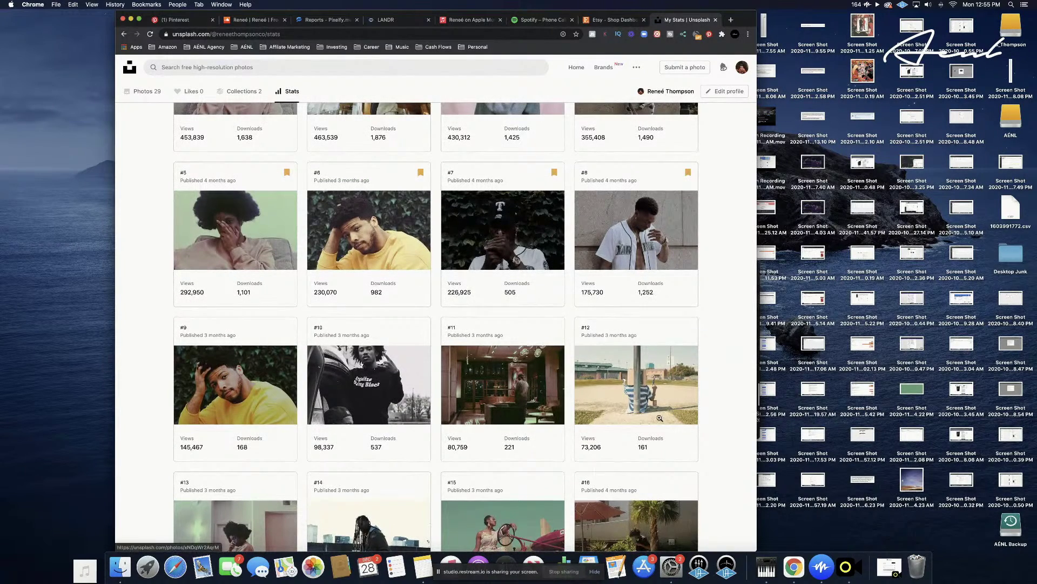
{"action": "scroll", "coordinate": [672, 391], "scroll_direction": "up", "scroll_amount": 2}
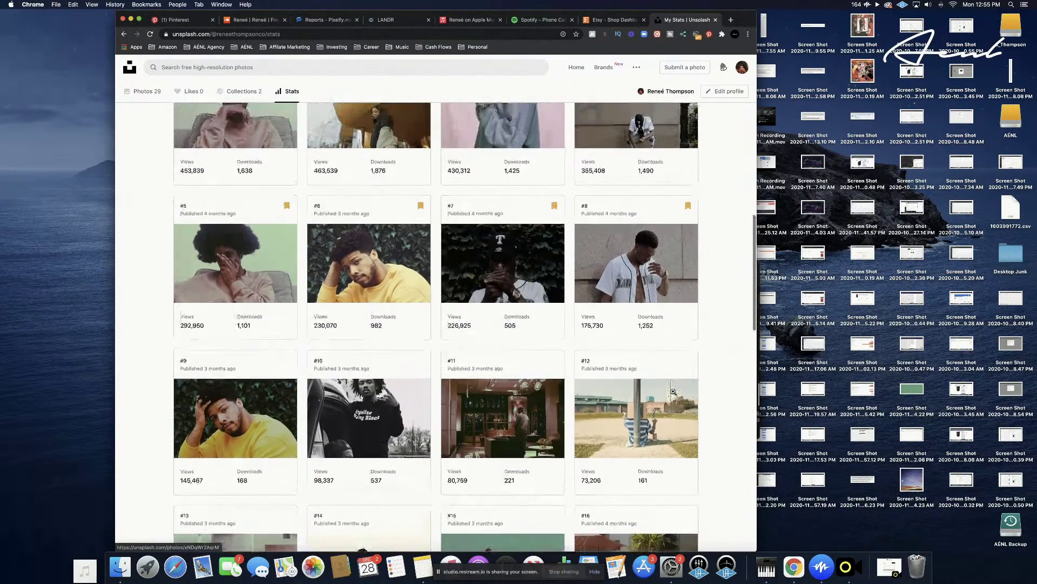
{"action": "scroll", "coordinate": [673, 390], "scroll_direction": "up", "scroll_amount": 5}
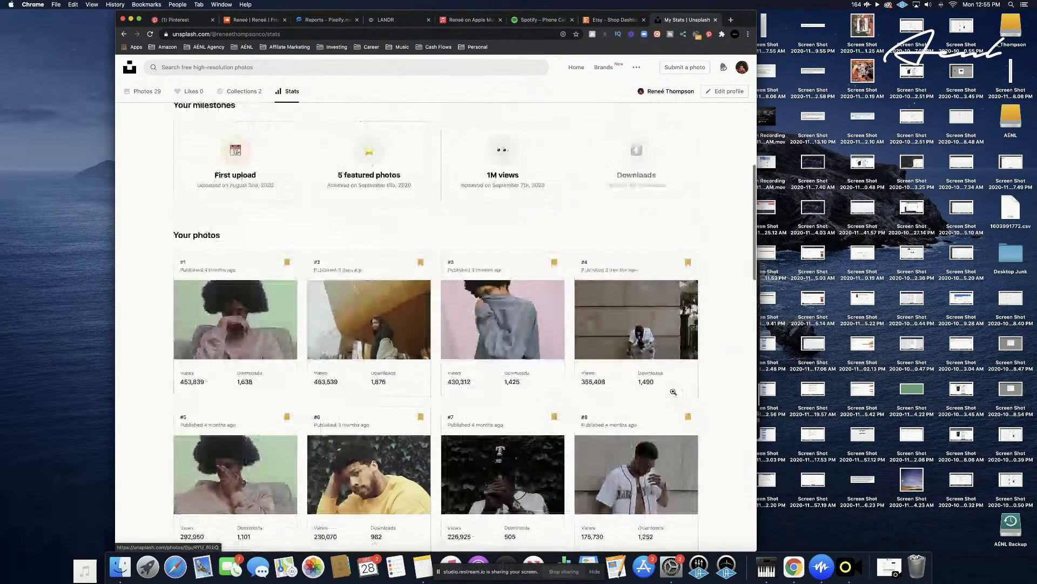
{"action": "scroll", "coordinate": [711, 398], "scroll_direction": "down", "scroll_amount": 3}
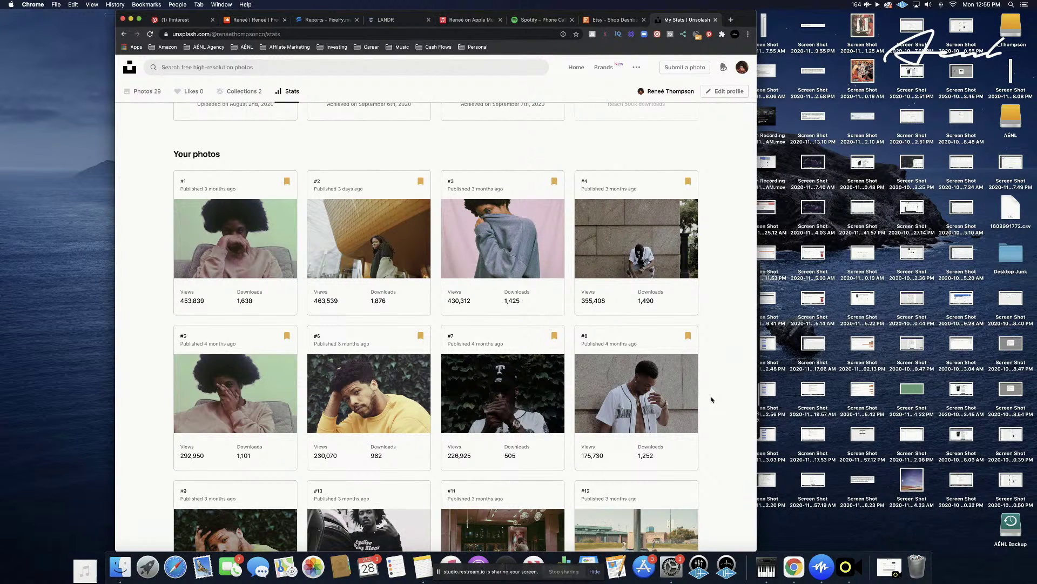
{"action": "scroll", "coordinate": [707, 424], "scroll_direction": "up", "scroll_amount": 3}
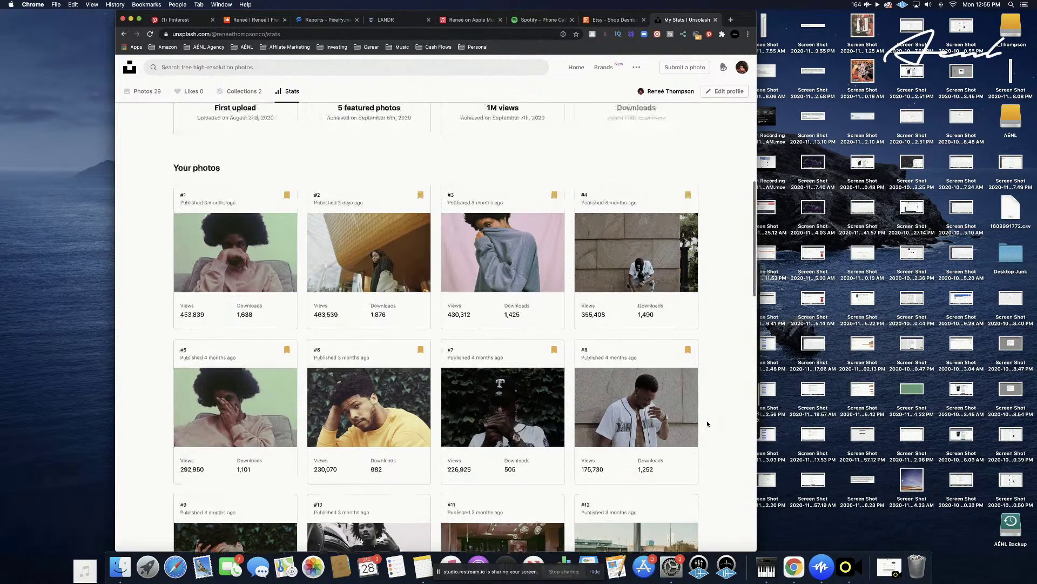
{"action": "scroll", "coordinate": [708, 423], "scroll_direction": "down", "scroll_amount": 10}
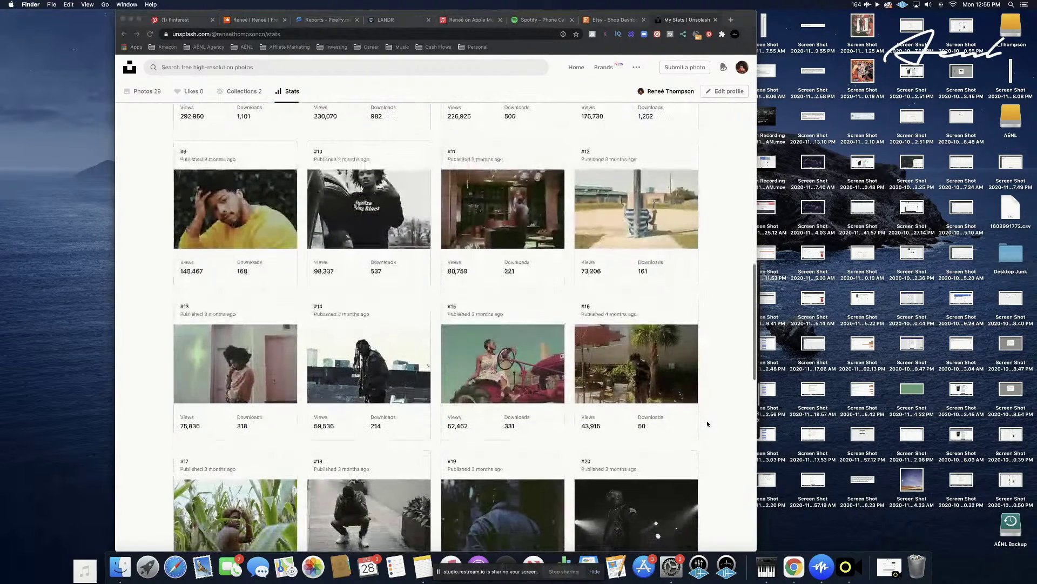
Copy the newly downloaded C9318654 and 82AAE9E0 JPGs from Downloads into the "large photo prints" folder
{"action": "key", "text": "super+alt+l"}
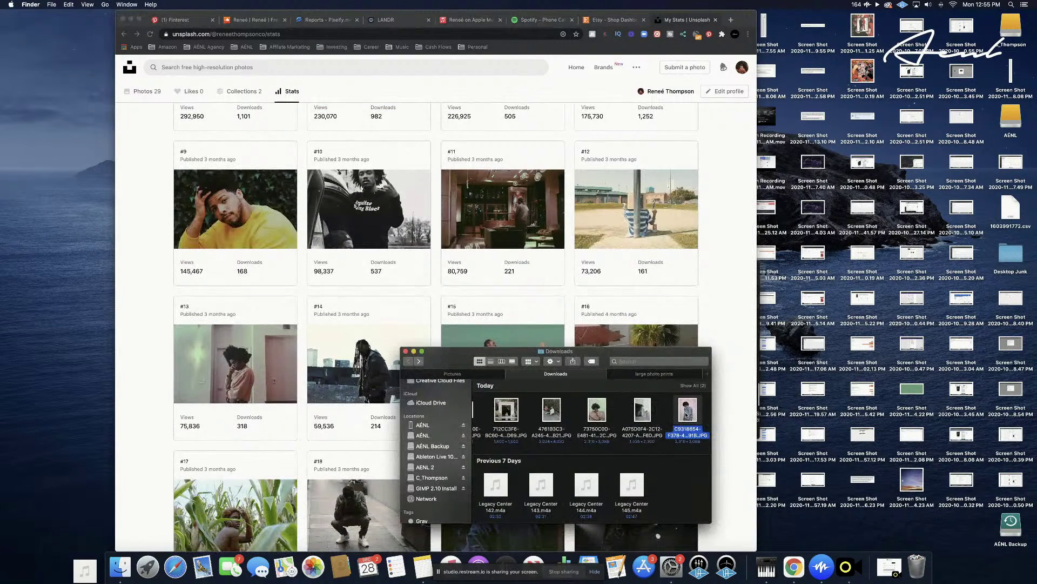
{"action": "left_click_drag", "start_coordinate": [687, 414], "coordinate": [662, 378]}
{"action": "left_click", "coordinate": [666, 410]}
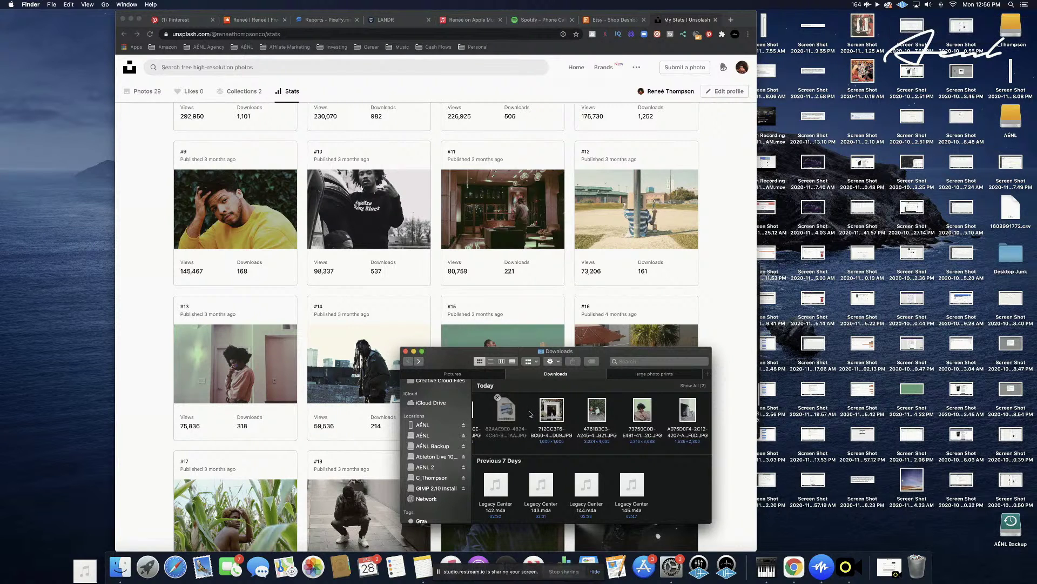
{"action": "left_click", "coordinate": [524, 413]}
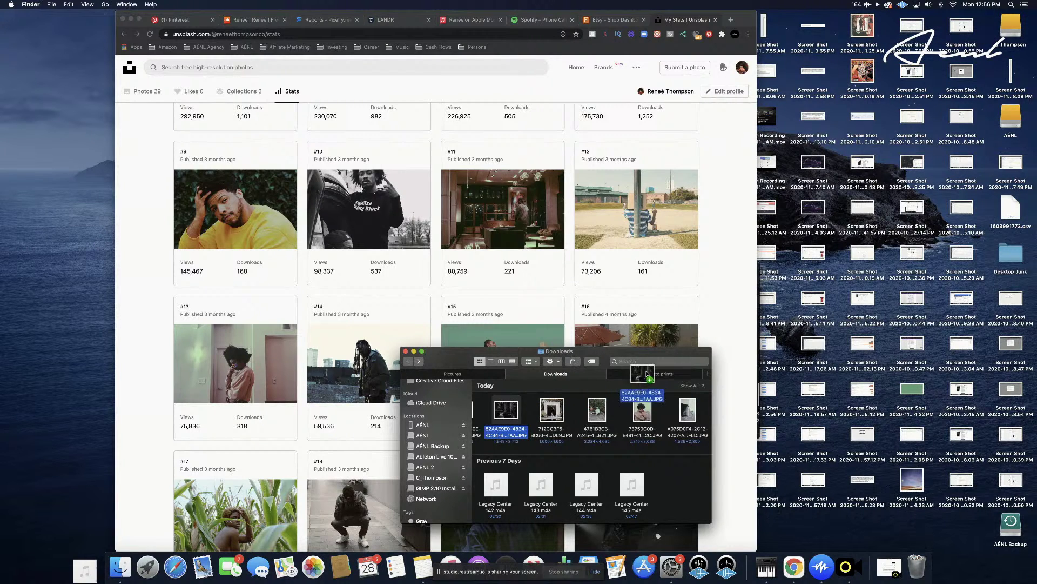
{"action": "left_click", "coordinate": [668, 412]}
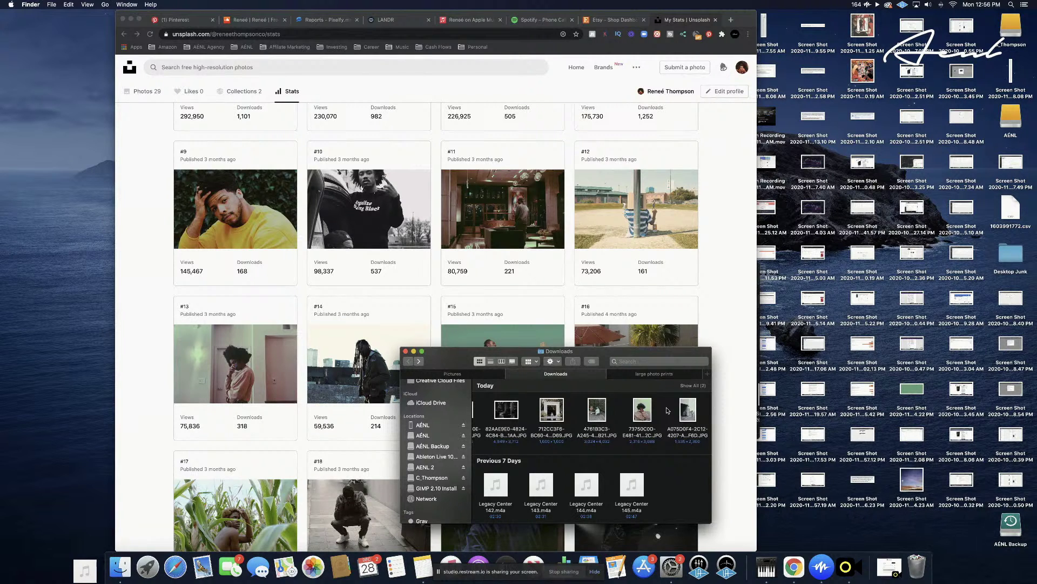
Examine the photos ranked 1 to 16 in the Unsplash stats for more images to print
{"action": "left_click", "coordinate": [724, 269]}
{"action": "scroll", "coordinate": [724, 268], "scroll_direction": "up", "scroll_amount": 5}
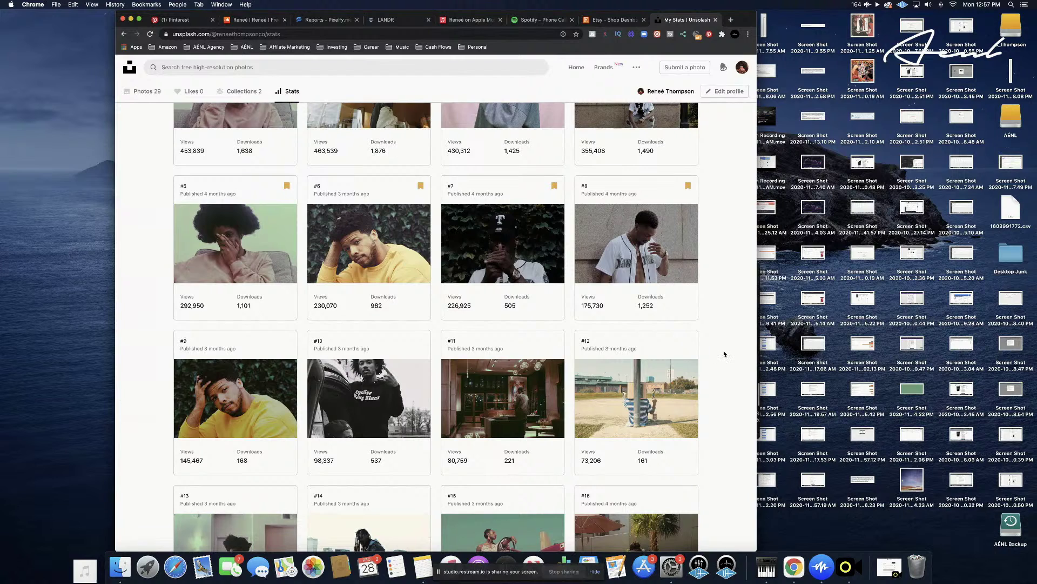
{"action": "scroll", "coordinate": [724, 351], "scroll_direction": "up", "scroll_amount": 1}
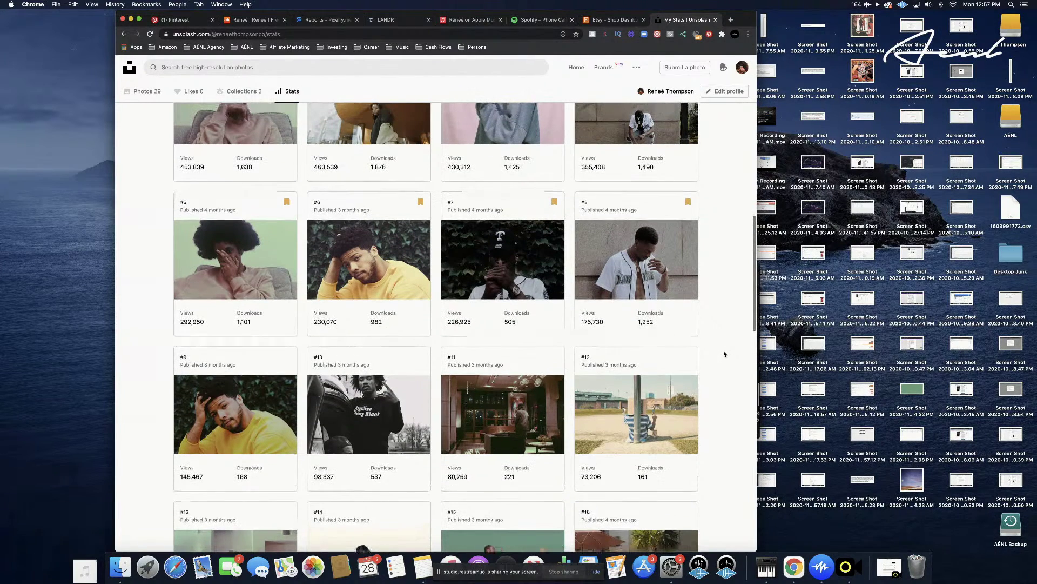
{"action": "scroll", "coordinate": [725, 354], "scroll_direction": "up", "scroll_amount": 1}
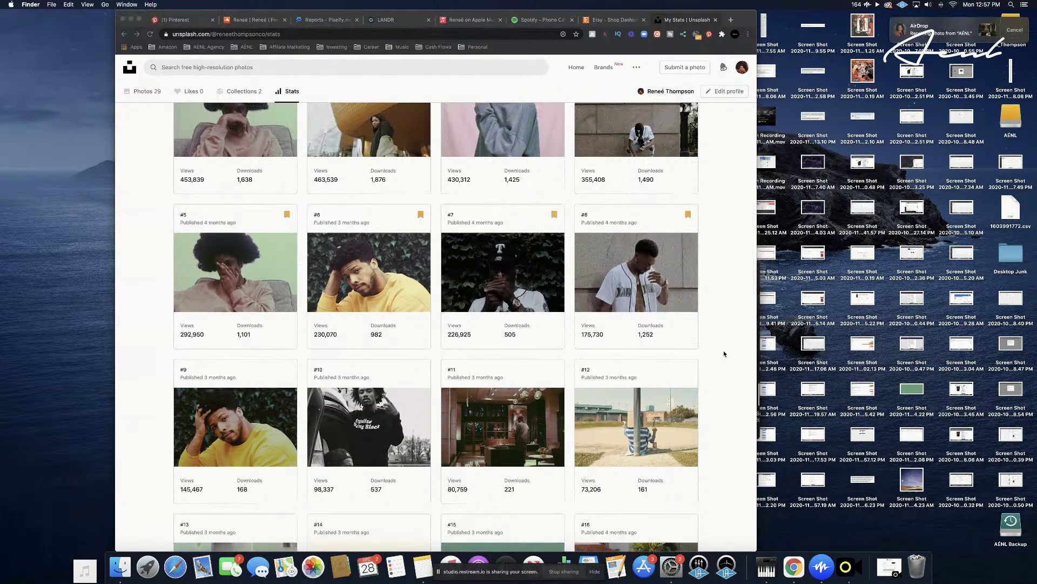
{"action": "scroll", "coordinate": [724, 354], "scroll_direction": "up", "scroll_amount": 4}
{"action": "scroll", "coordinate": [725, 354], "scroll_direction": "up", "scroll_amount": 1}
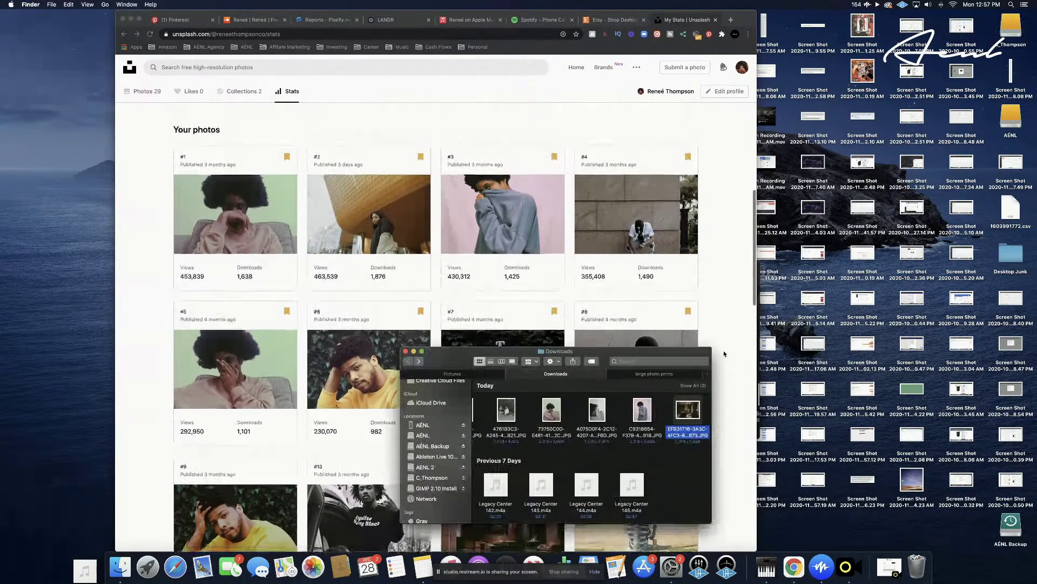
Copy the newly downloaded EFB31716 and F93EFAE5 JPGs from Downloads into the "large photo prints" folder
{"action": "left_click_drag", "start_coordinate": [687, 410], "coordinate": [668, 375]}
{"action": "left_click", "coordinate": [660, 411]}
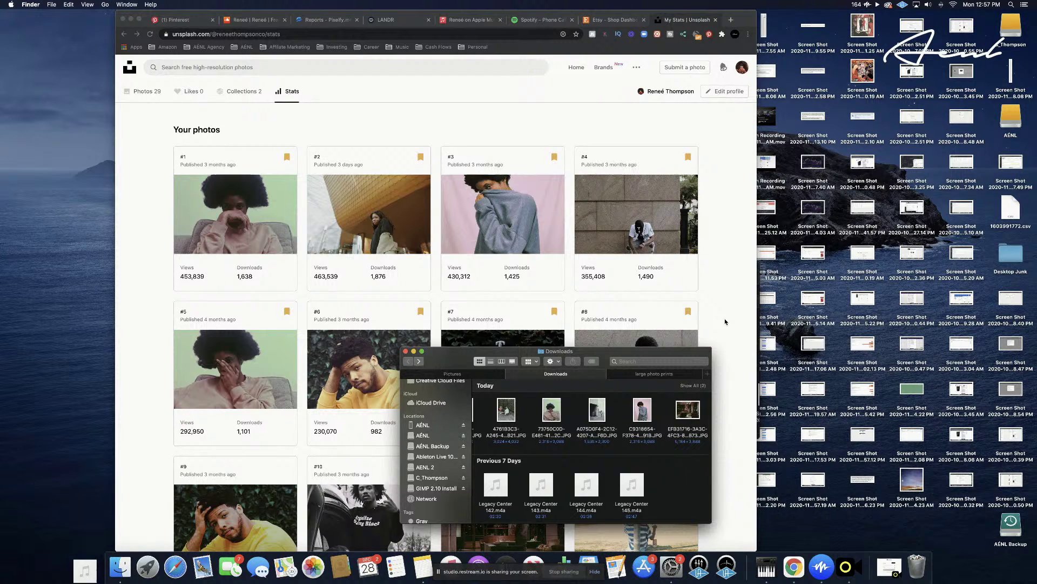
{"action": "left_click", "coordinate": [680, 400]}
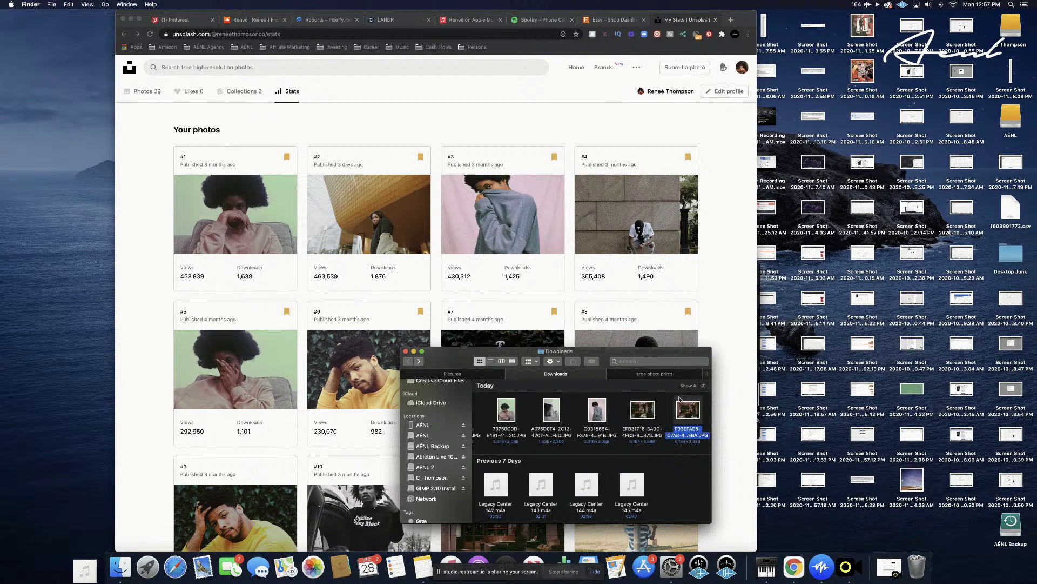
{"action": "left_click_drag", "start_coordinate": [680, 399], "coordinate": [664, 373]}
{"action": "left_click", "coordinate": [665, 409]}
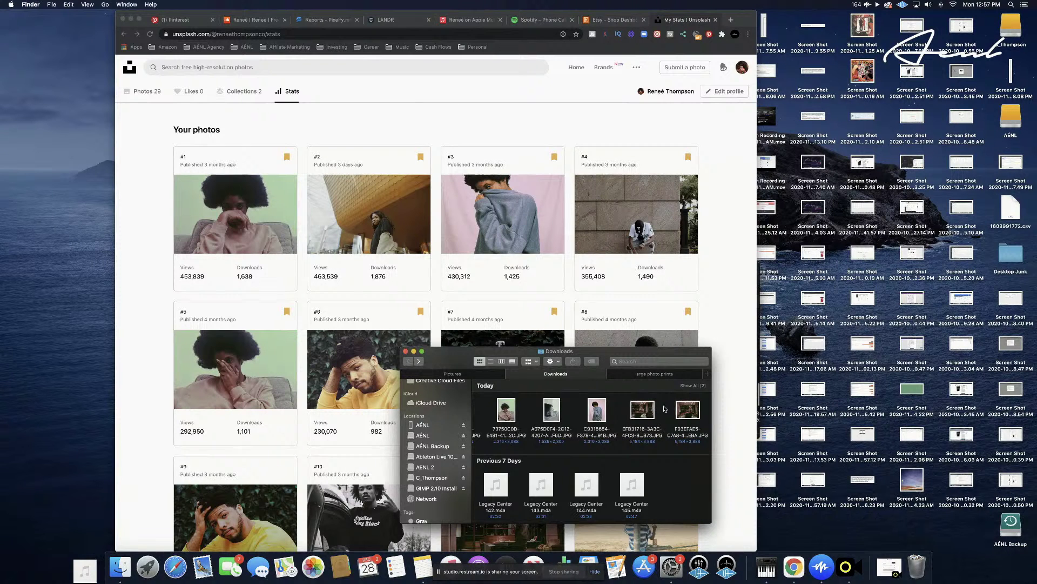
Return to Chrome and examine the photos ranked 9 to 20 in the Unsplash stats for remaining print candidates
{"action": "left_click", "coordinate": [720, 276]}
{"action": "scroll", "coordinate": [720, 266], "scroll_direction": "up", "scroll_amount": 3}
{"action": "scroll", "coordinate": [719, 266], "scroll_direction": "down", "scroll_amount": 10}
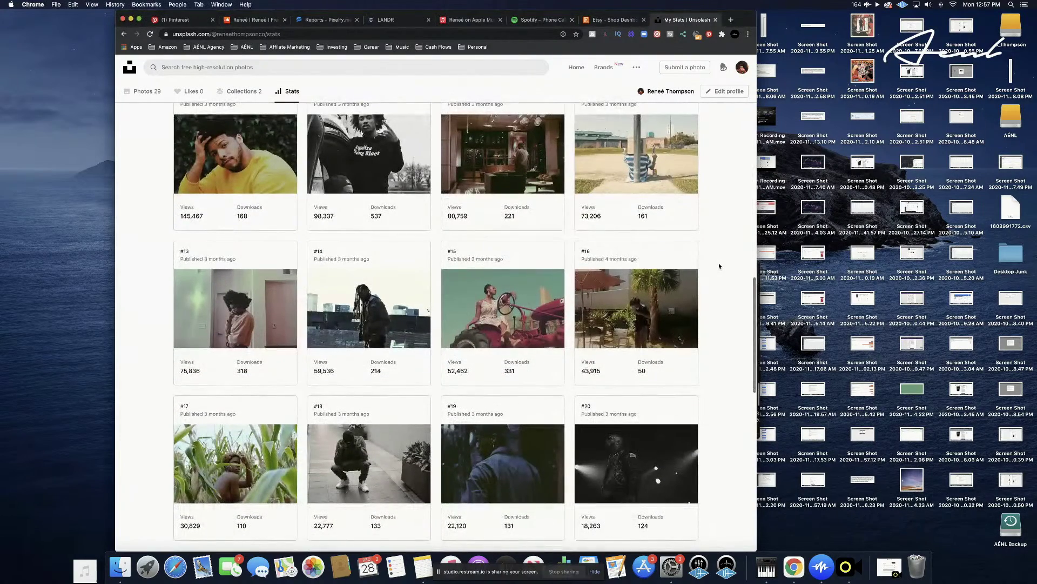
{"action": "scroll", "coordinate": [719, 266], "scroll_direction": "down", "scroll_amount": 1}
{"action": "scroll", "coordinate": [720, 266], "scroll_direction": "up", "scroll_amount": 2}
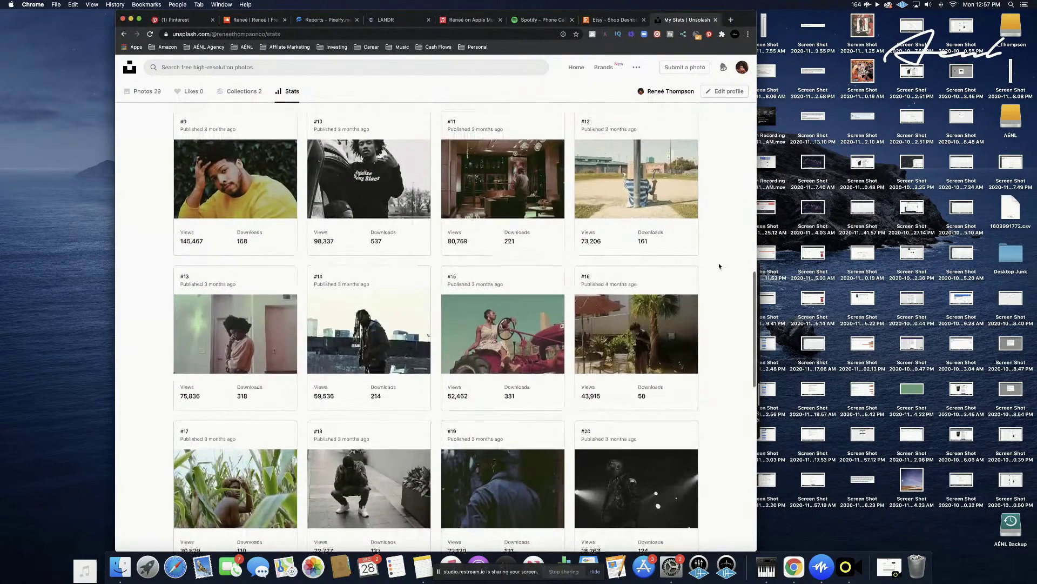
{"action": "scroll", "coordinate": [720, 265], "scroll_direction": "up", "scroll_amount": 1}
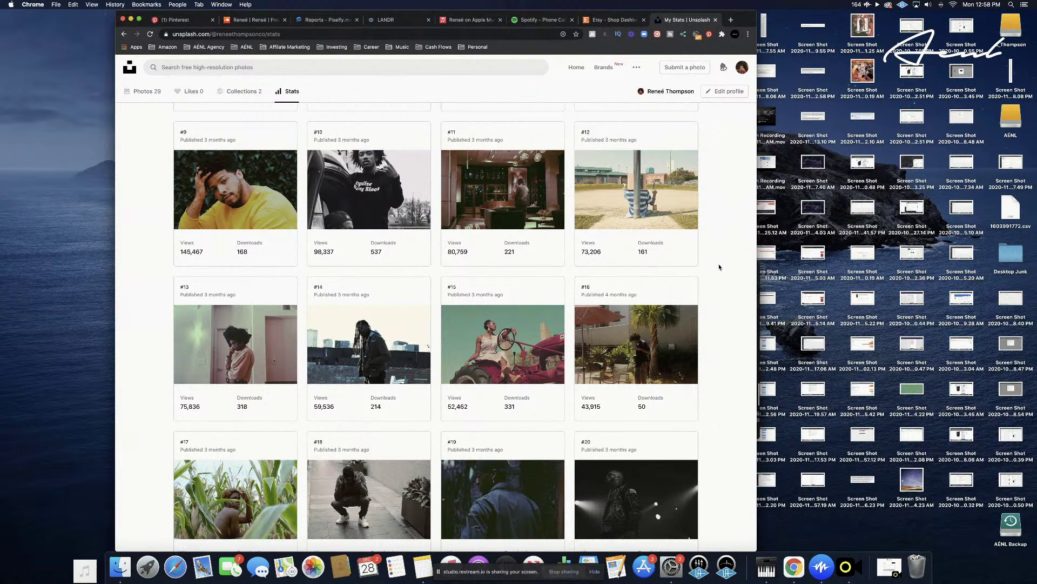
Switch to Finder and copy the newly downloaded 6829003D JPG from Downloads into the "large photo prints" folder
{"action": "scroll", "coordinate": [720, 263], "scroll_direction": "up", "scroll_amount": 1}
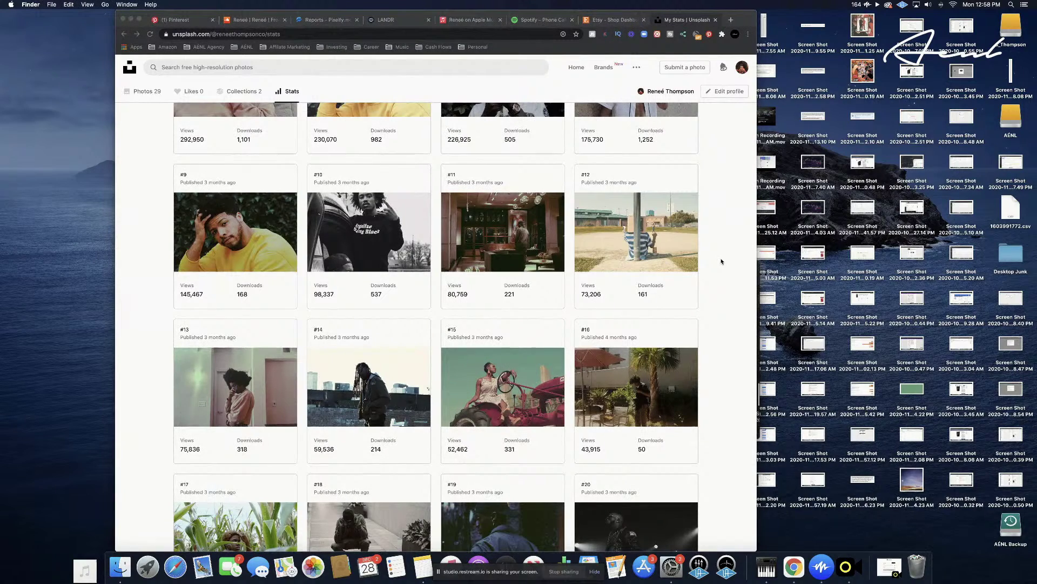
{"action": "key", "text": "super+Tab"}
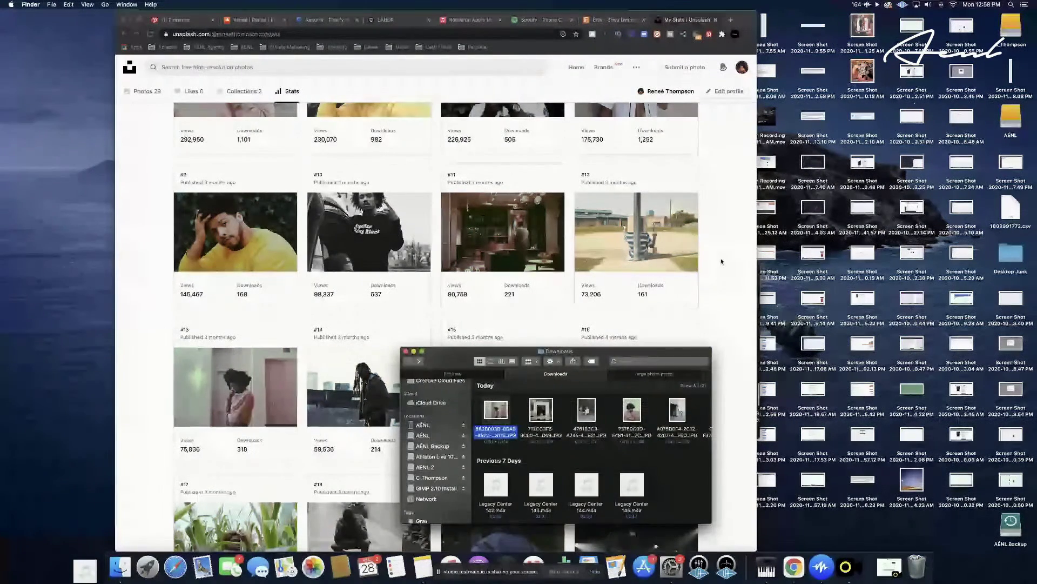
{"action": "left_click_drag", "start_coordinate": [496, 411], "coordinate": [663, 374]}
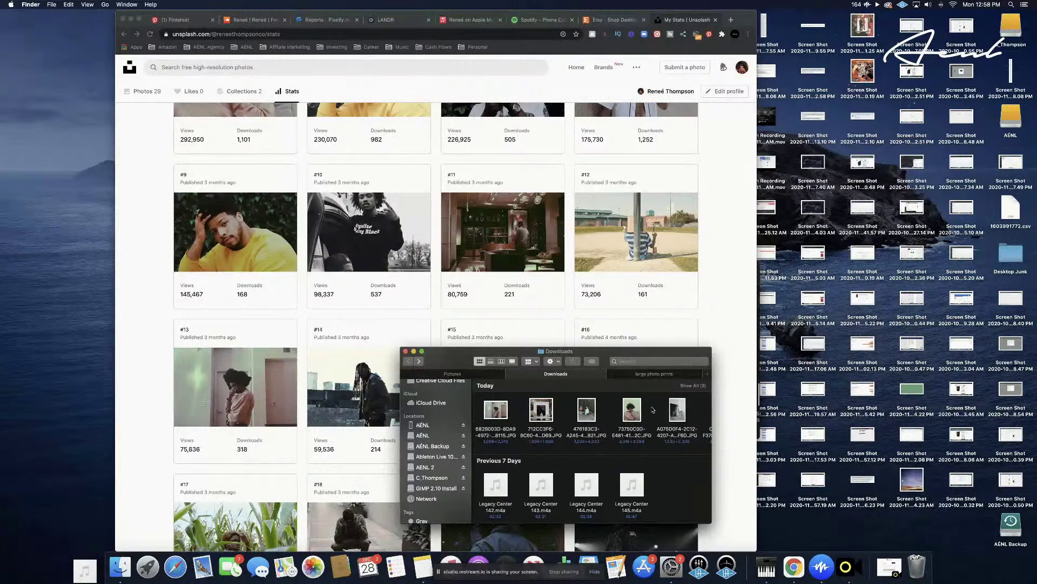
Return to Chrome and examine the photos ranked 21 to 29 in the Unsplash stats for further print candidates
{"action": "left_click", "coordinate": [712, 174]}
{"action": "key", "text": "ctrl+Right"}
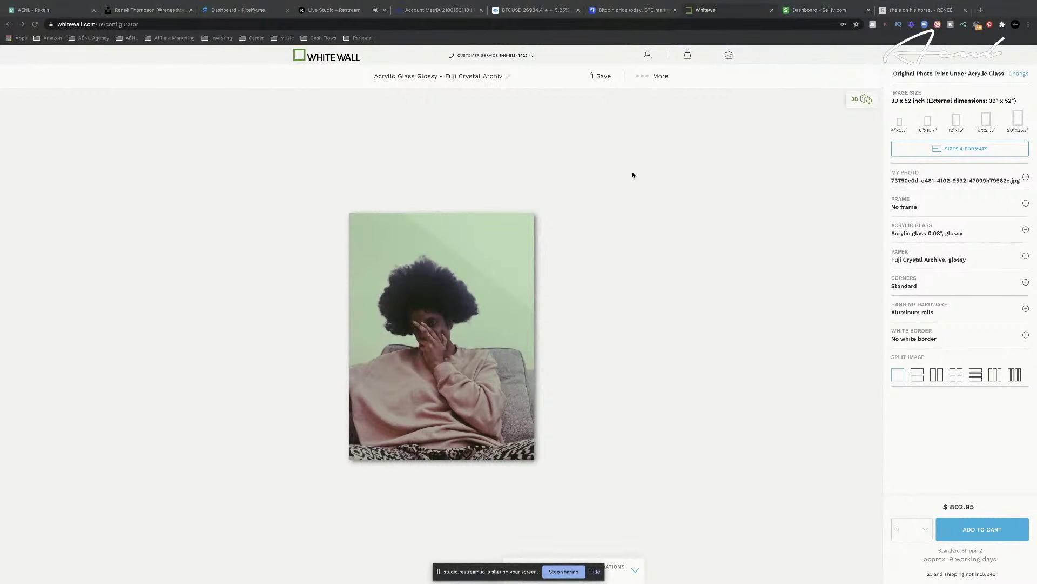
{"action": "key", "text": "ctrl+Left"}
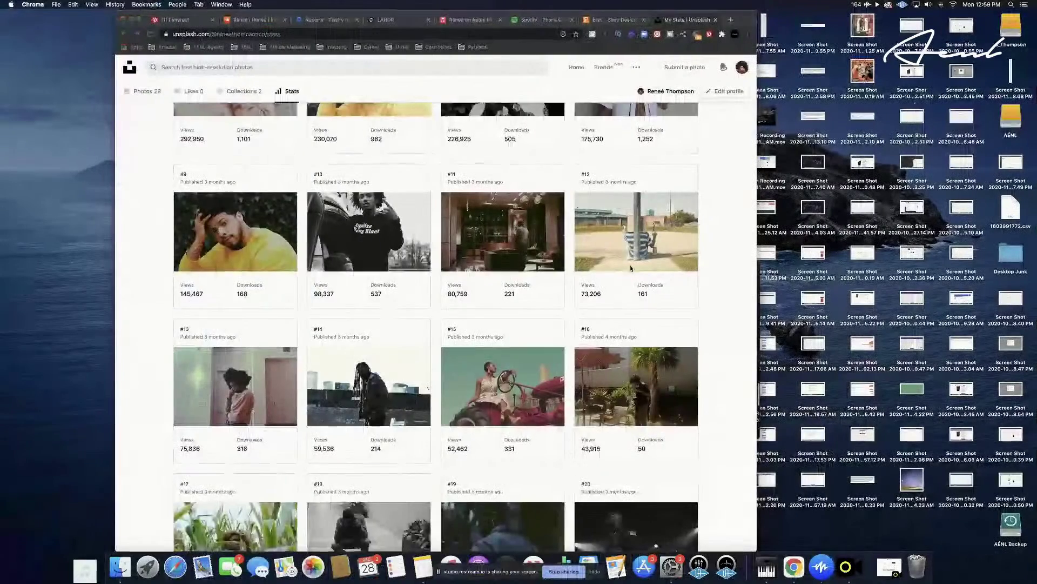
{"action": "scroll", "coordinate": [635, 227], "scroll_direction": "down", "scroll_amount": 10}
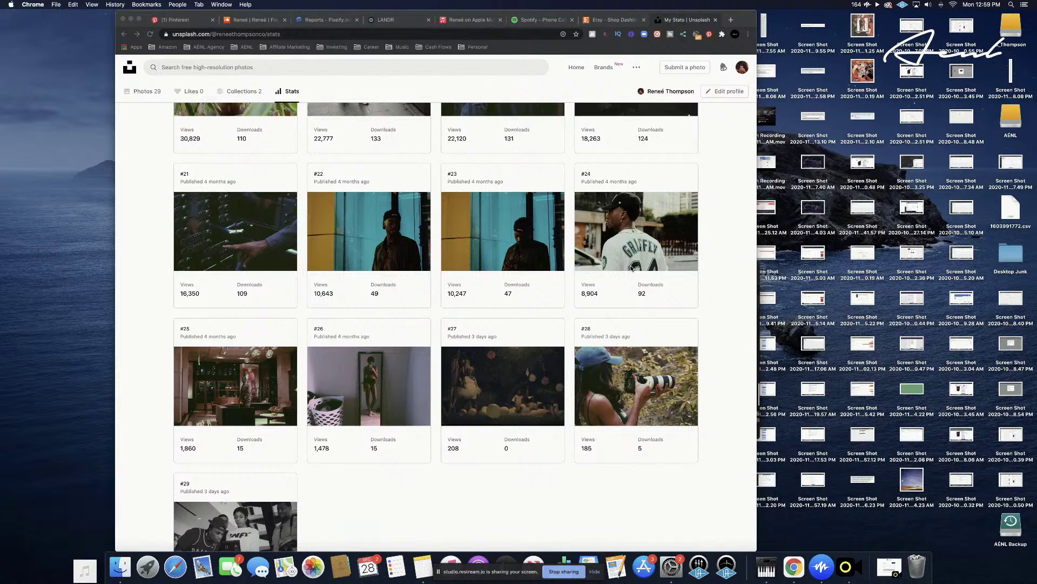
Switch to Finder and look through the Pictures, Social Media and Video folders inside AÉNL Creative for printable photos
{"action": "left_click", "coordinate": [120, 567]}
{"action": "left_click", "coordinate": [434, 374]}
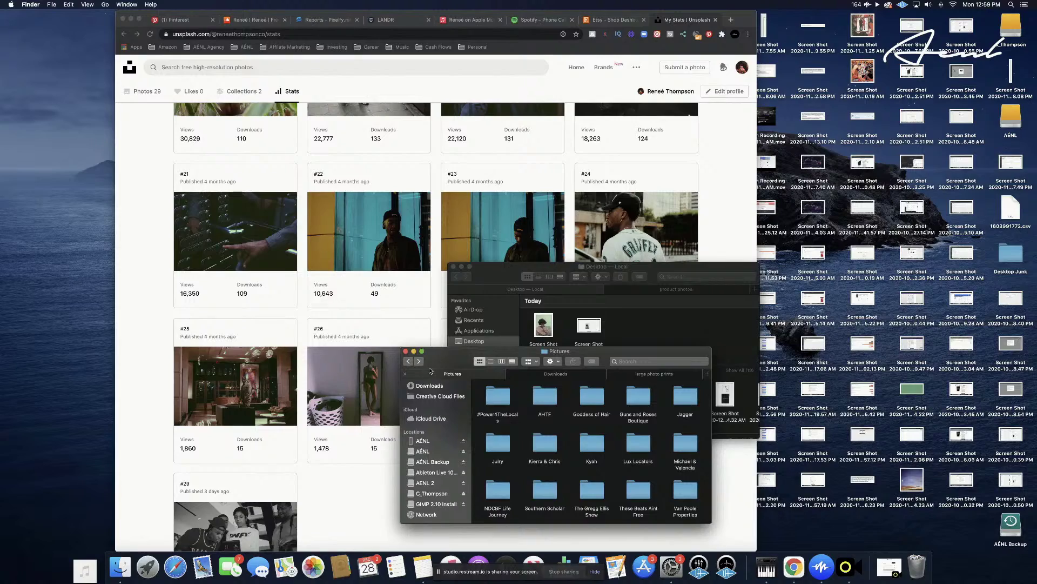
{"action": "left_click", "coordinate": [408, 361]}
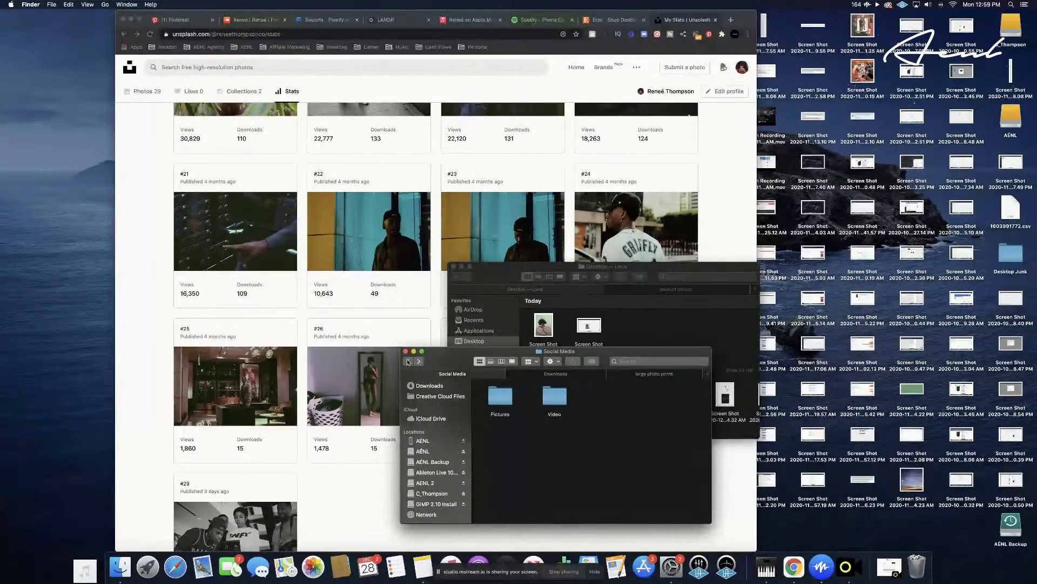
{"action": "double_click", "coordinate": [554, 397]}
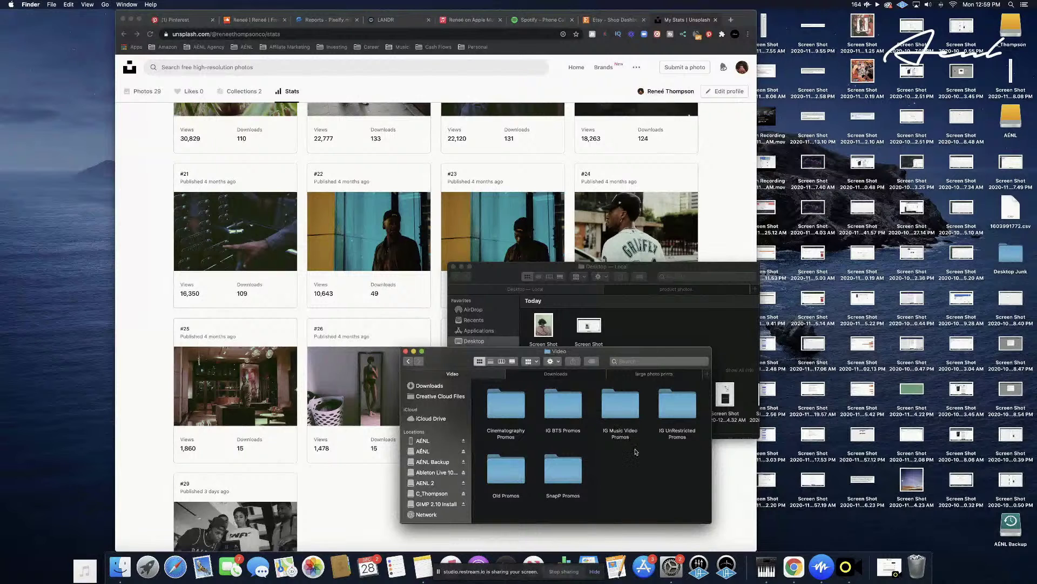
{"action": "left_click", "coordinate": [410, 362]}
{"action": "left_click", "coordinate": [409, 362]}
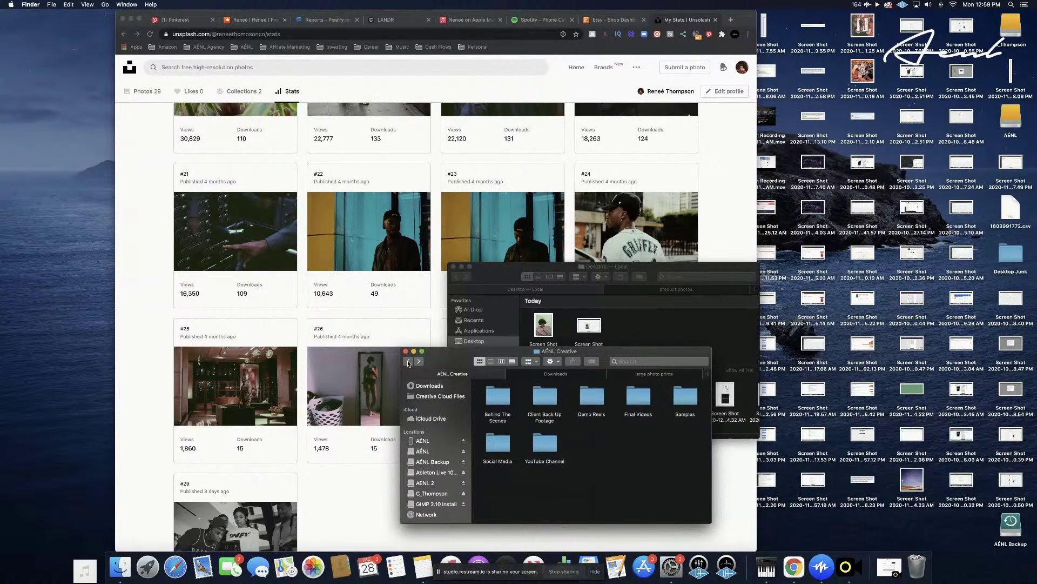
{"action": "left_click", "coordinate": [408, 362]}
{"action": "left_click", "coordinate": [408, 362]}
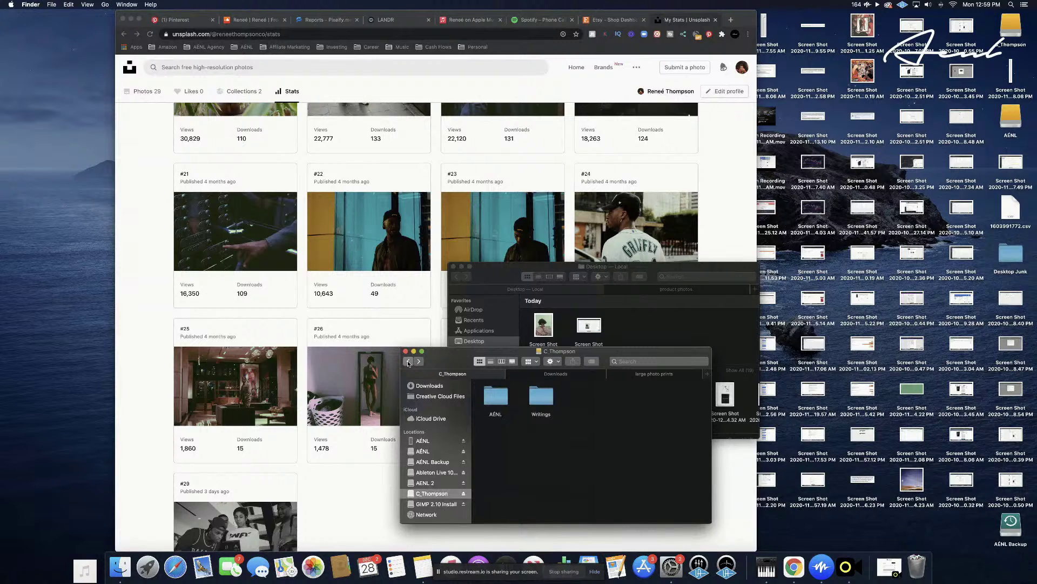
{"action": "left_click", "coordinate": [408, 362]}
Check the Career Stills folder on the AÉNL drive for photos suitable for printing
{"action": "left_click", "coordinate": [424, 451]}
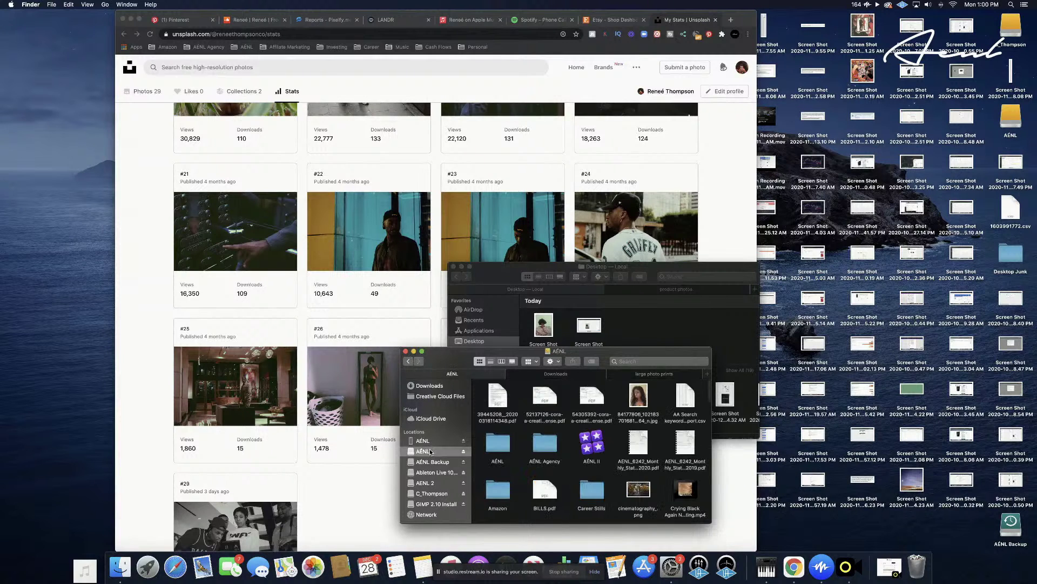
{"action": "scroll", "coordinate": [597, 466], "scroll_direction": "down", "scroll_amount": 1}
{"action": "left_click", "coordinate": [594, 470]}
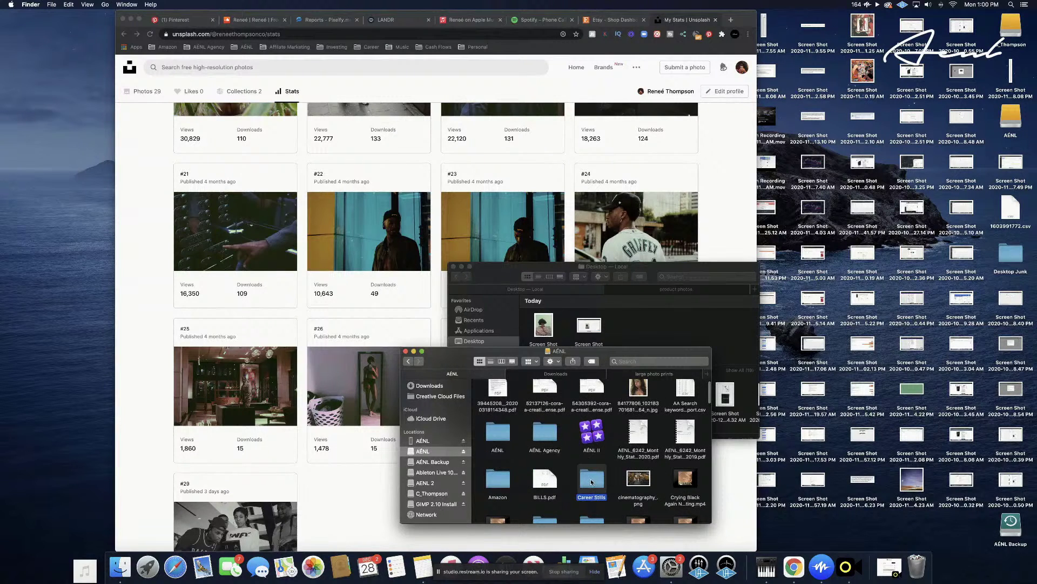
{"action": "double_click", "coordinate": [592, 481]}
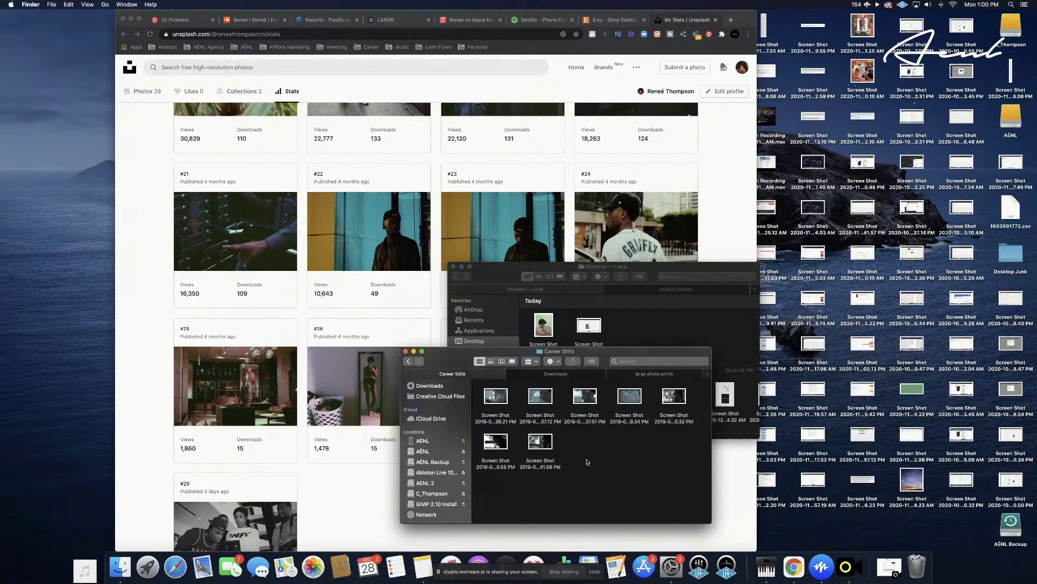
{"action": "key", "text": "super+bracketleft"}
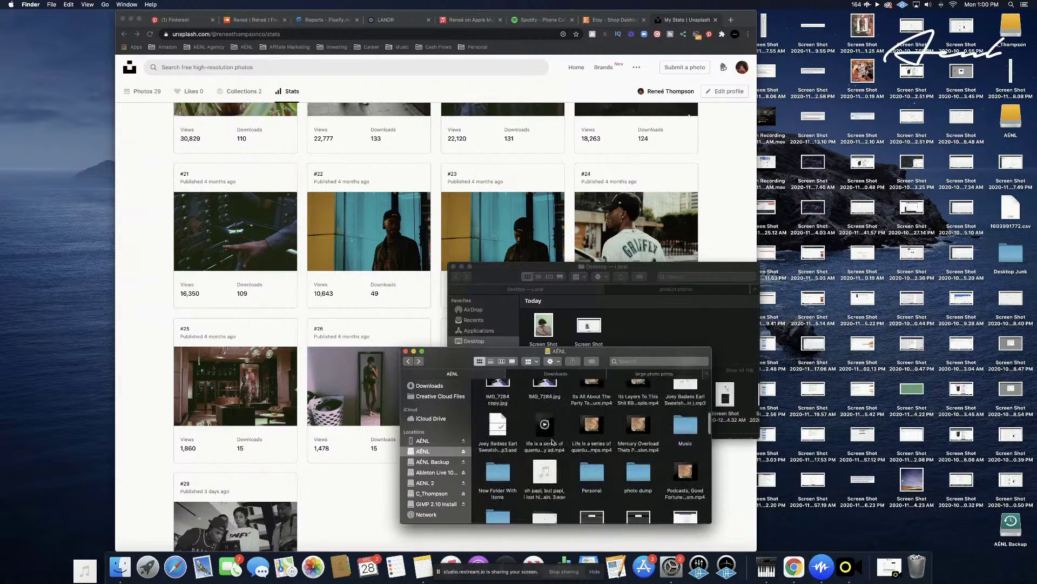
Check the "photo dump" and "New Folder With Items" folders on the AÉNL drive for print photos
{"action": "double_click", "coordinate": [637, 457]}
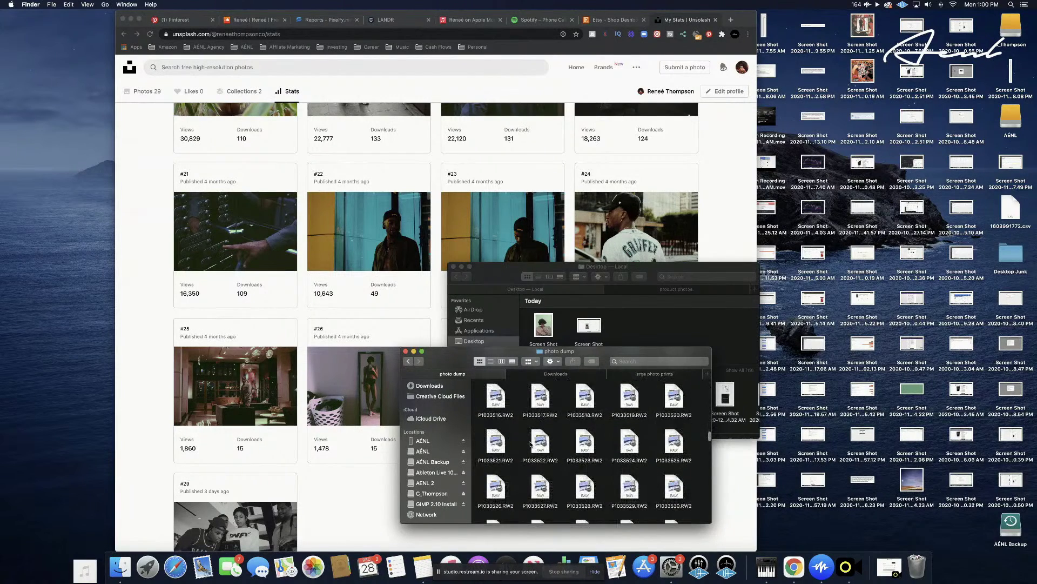
{"action": "scroll", "coordinate": [531, 444], "scroll_direction": "down", "scroll_amount": 10}
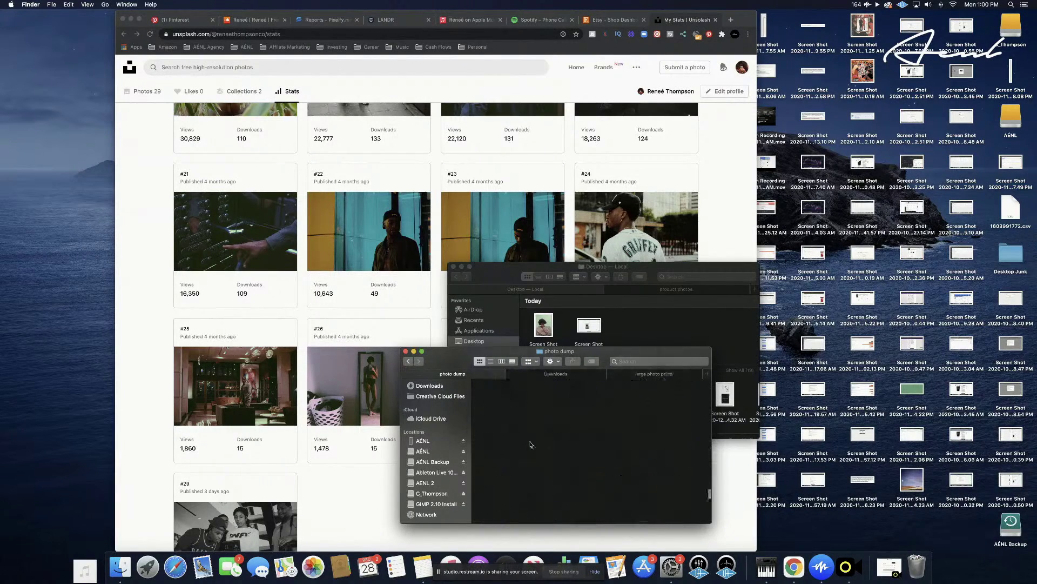
{"action": "left_click", "coordinate": [409, 362]}
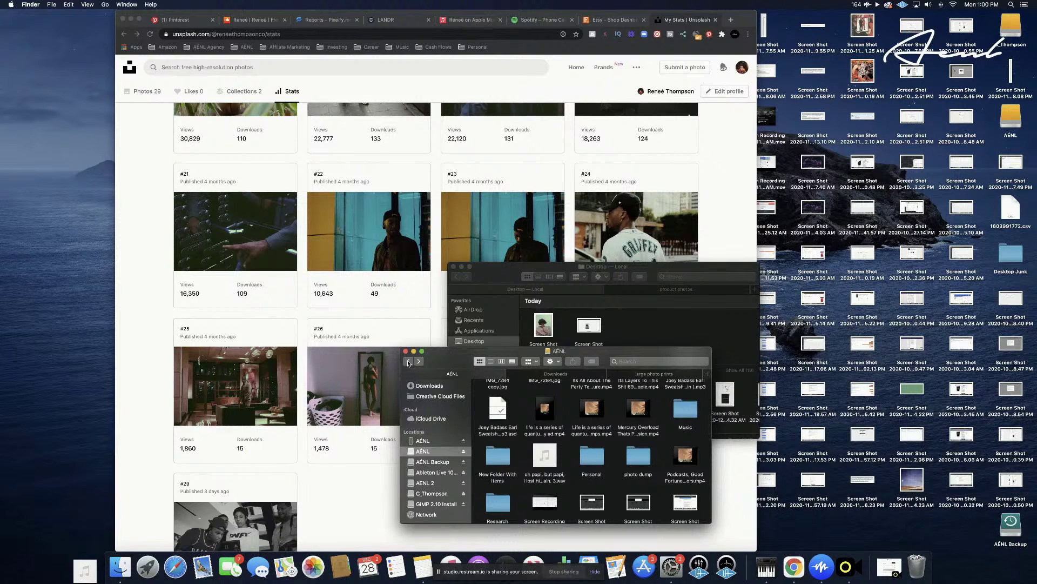
{"action": "scroll", "coordinate": [485, 431], "scroll_direction": "down", "scroll_amount": 3}
{"action": "scroll", "coordinate": [486, 431], "scroll_direction": "up", "scroll_amount": 2}
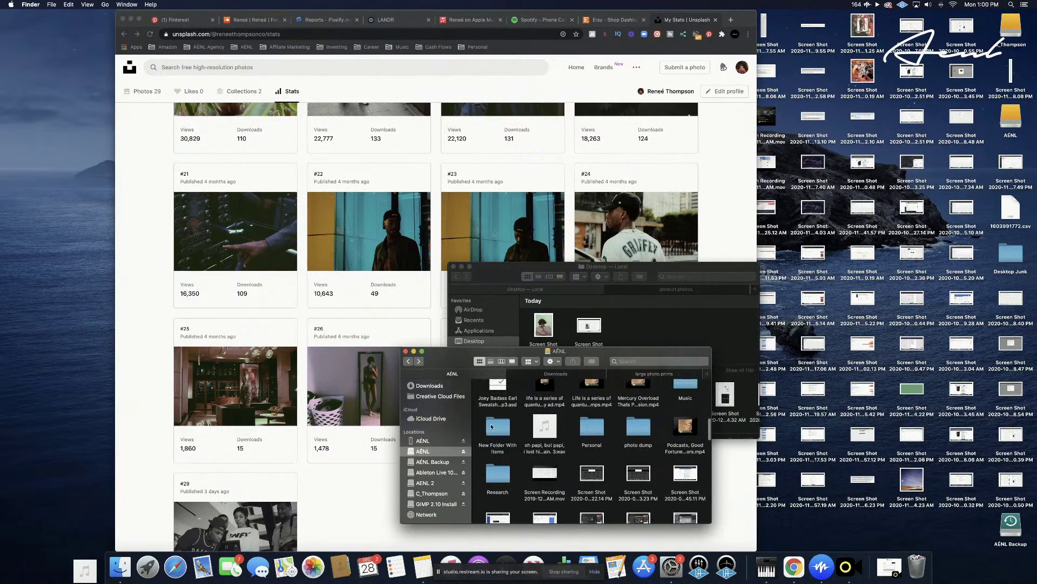
{"action": "double_click", "coordinate": [492, 428]}
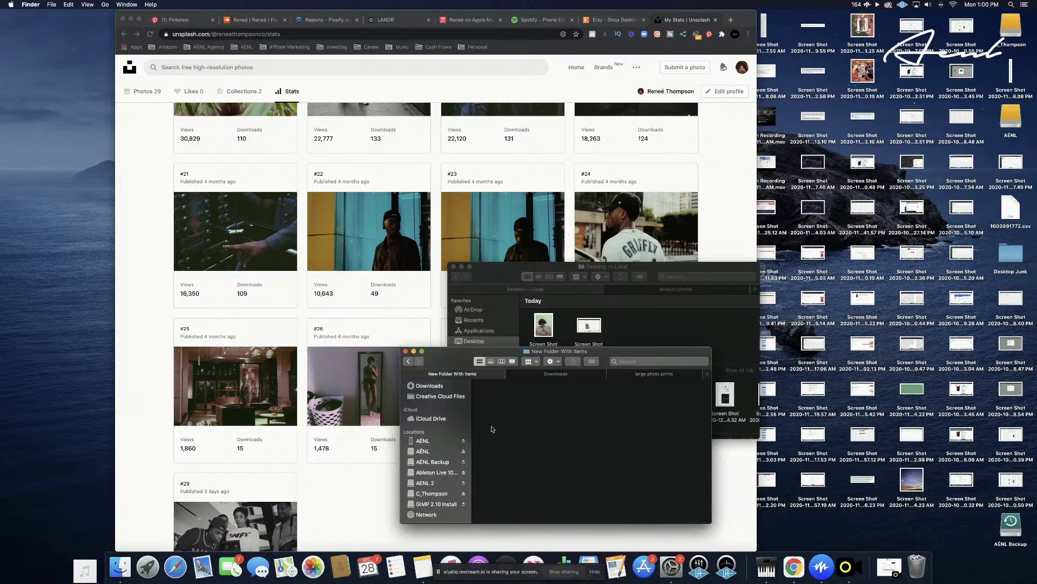
{"action": "left_click", "coordinate": [408, 362]}
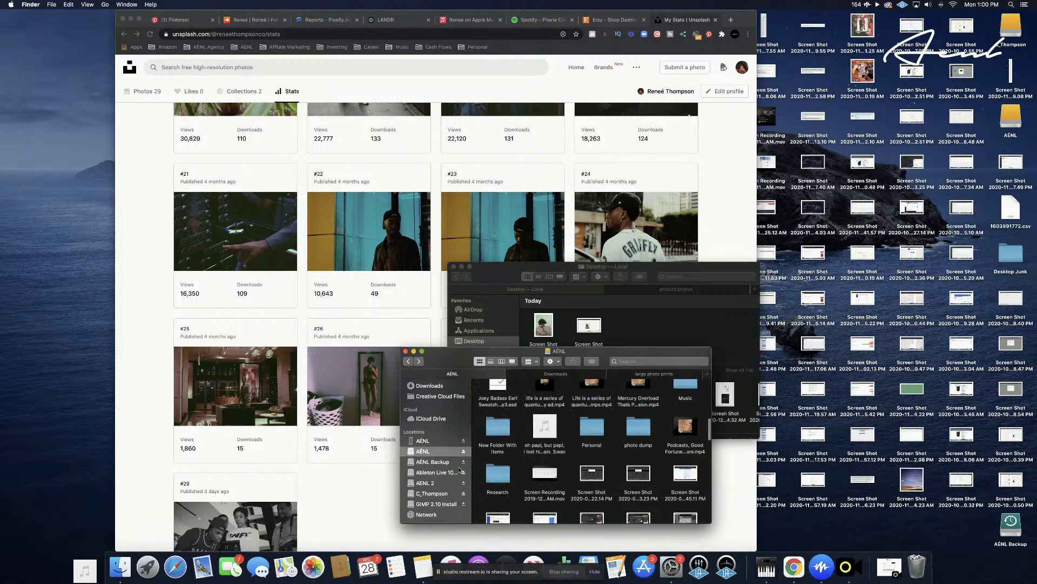
Search the Content and Footage folders on the AÉNL Backup drive for print photos
{"action": "left_click", "coordinate": [432, 462]}
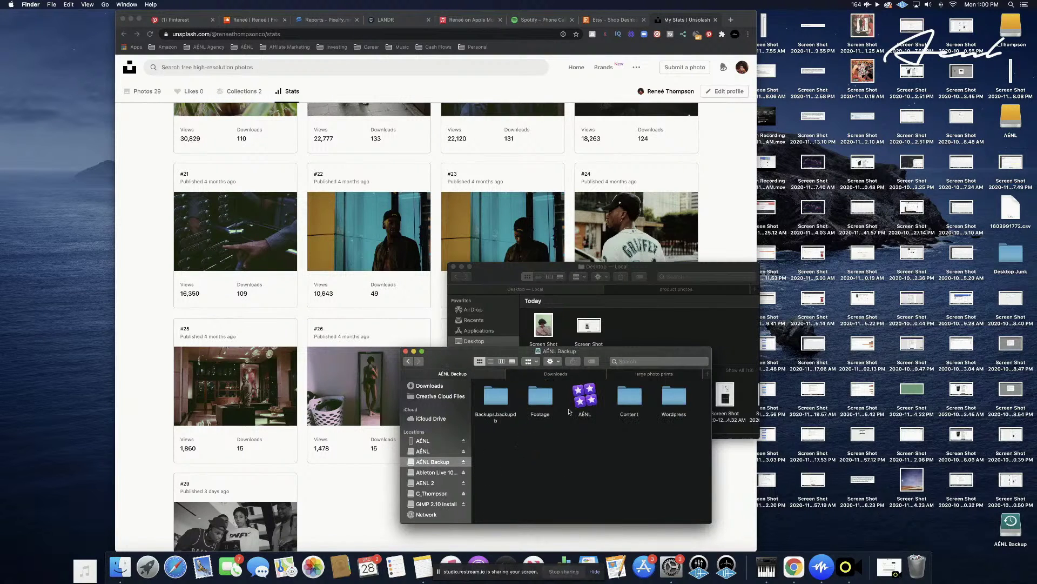
{"action": "double_click", "coordinate": [625, 399]}
{"action": "double_click", "coordinate": [496, 396]}
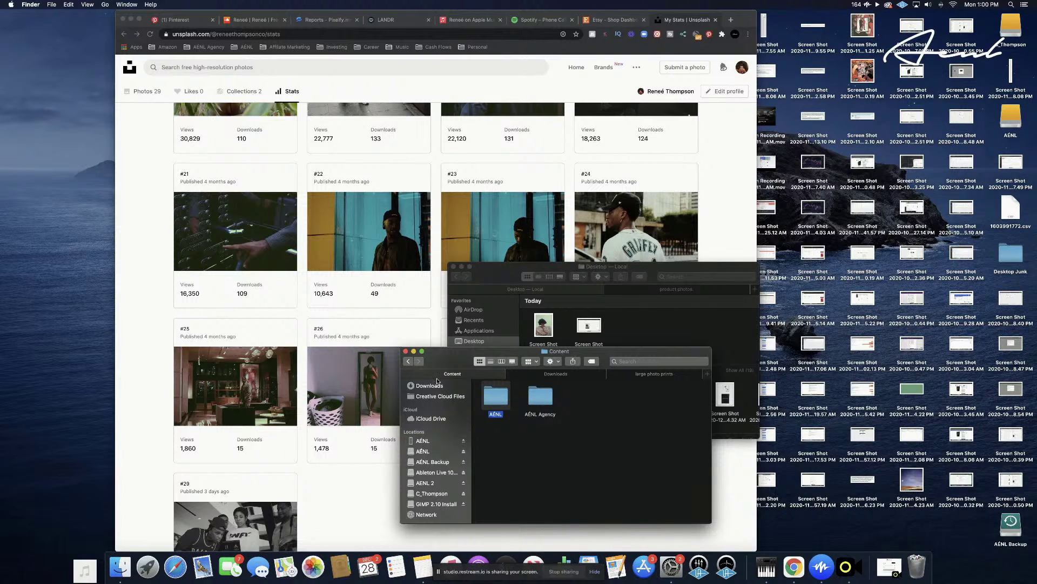
{"action": "left_click", "coordinate": [410, 361]}
{"action": "left_click", "coordinate": [409, 362]}
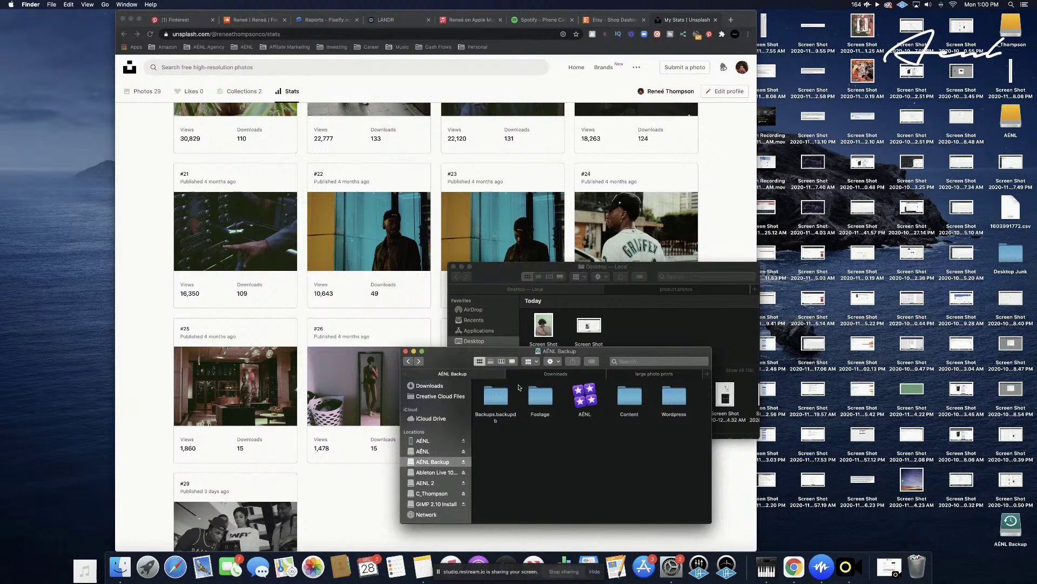
{"action": "double_click", "coordinate": [542, 400]}
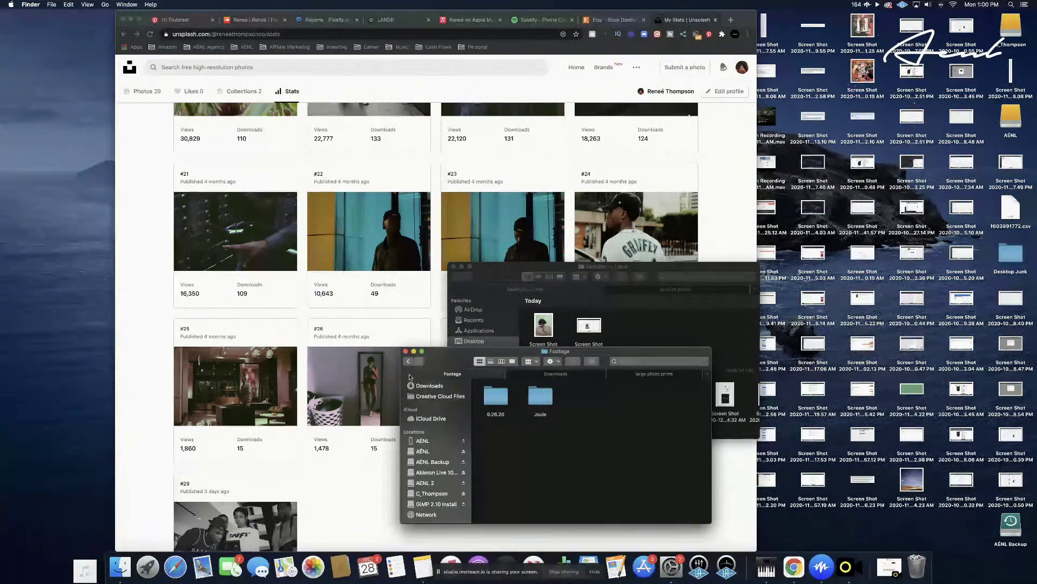
{"action": "left_click", "coordinate": [429, 462]}
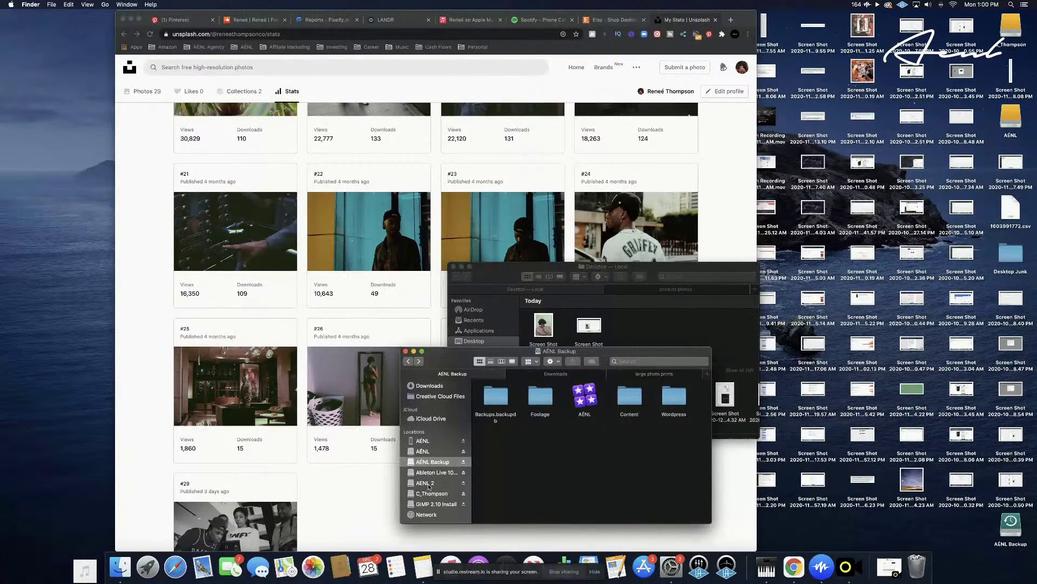
Open the Website Photos folder inside STORAGE on the AÉNL 2 drive
{"action": "left_click", "coordinate": [427, 483]}
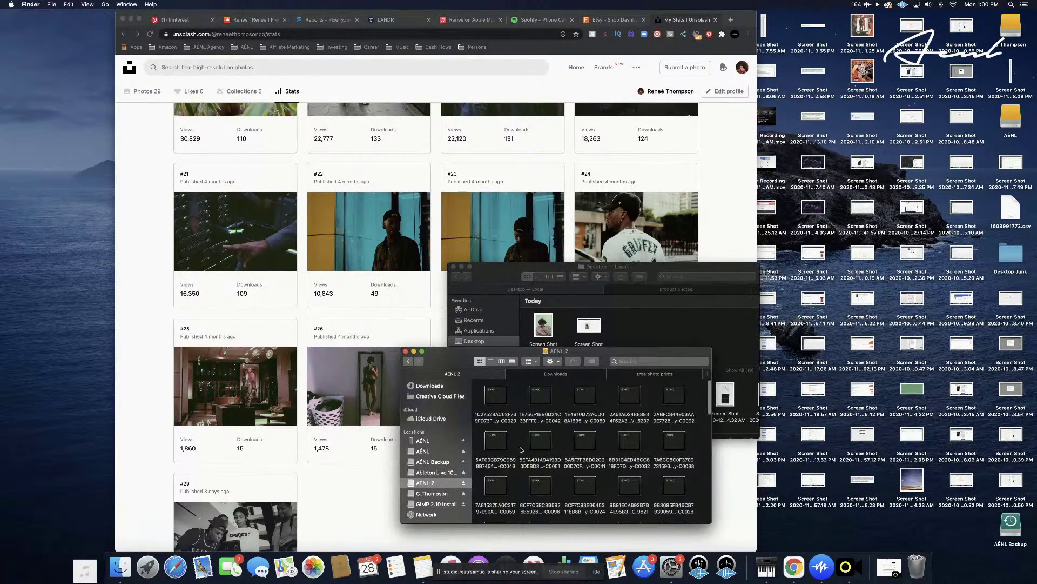
{"action": "scroll", "coordinate": [522, 450], "scroll_direction": "down", "scroll_amount": 3}
{"action": "scroll", "coordinate": [522, 450], "scroll_direction": "down", "scroll_amount": 5}
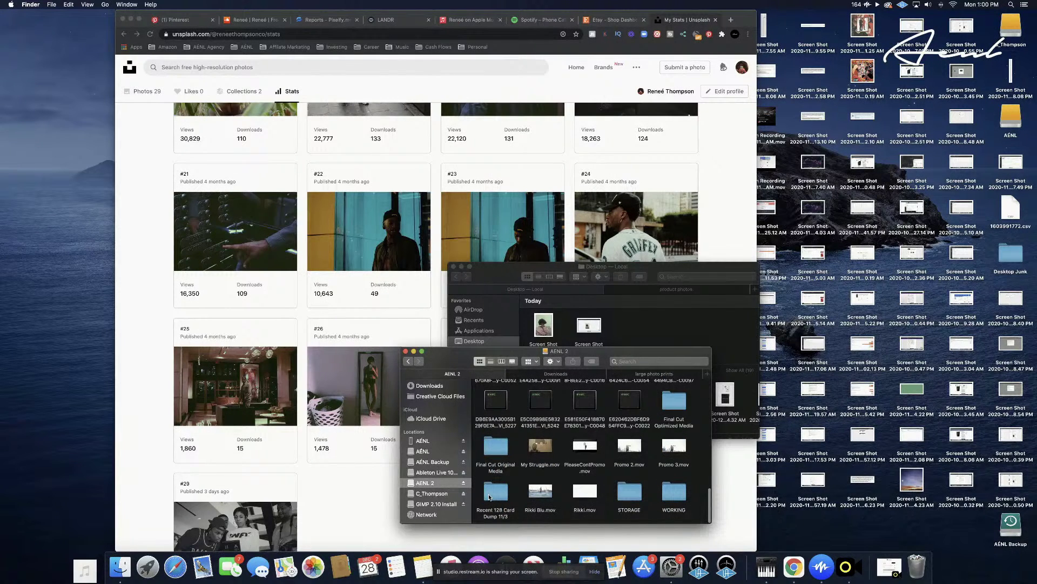
{"action": "double_click", "coordinate": [629, 491]}
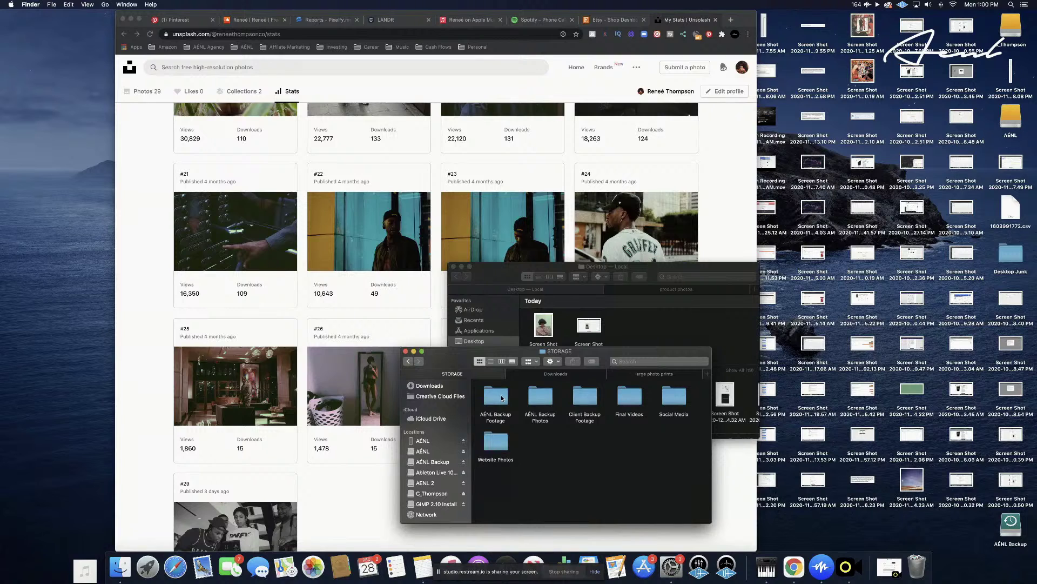
{"action": "left_click", "coordinate": [492, 445]}
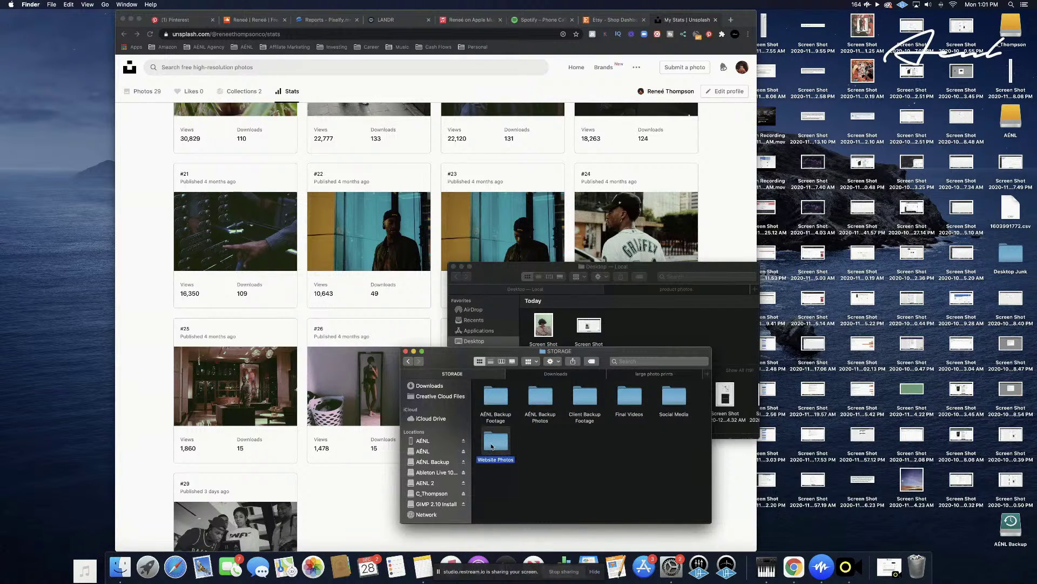
{"action": "double_click", "coordinate": [499, 443]}
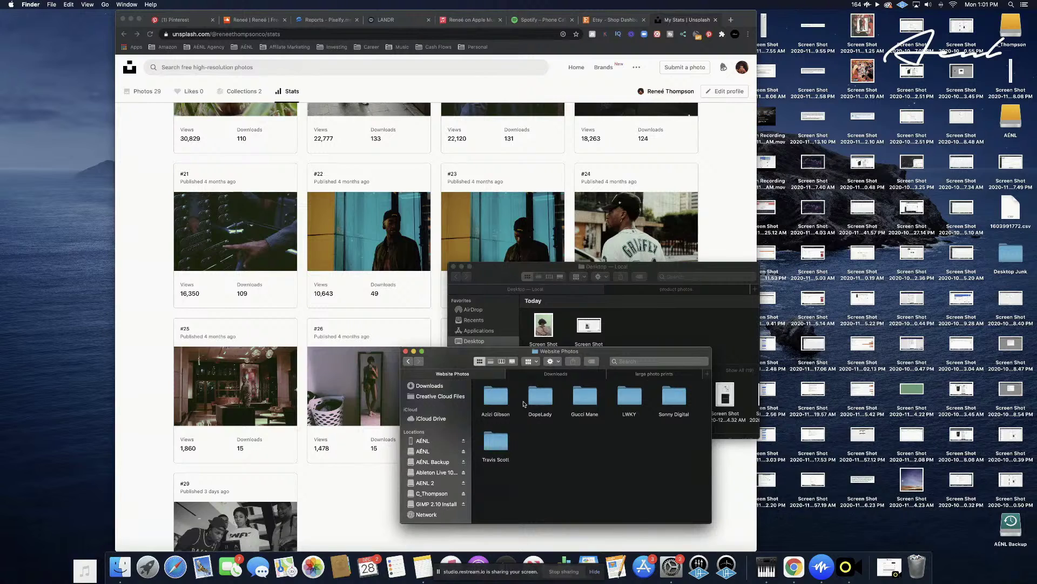
Examine the JPGs in the Azizi Gibson folder and open the DopeLady folder within Website Photos
{"action": "double_click", "coordinate": [500, 400]}
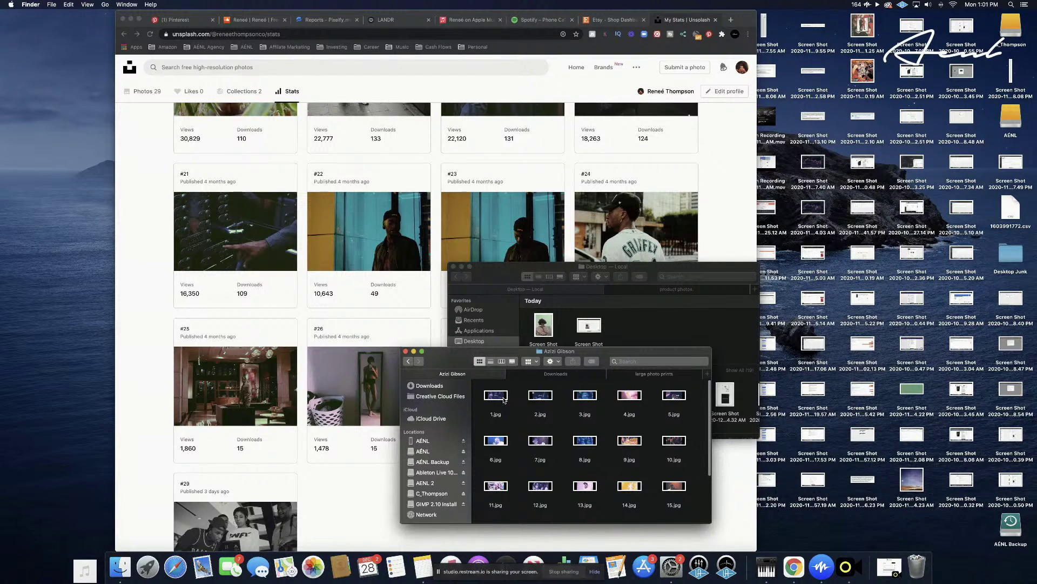
{"action": "scroll", "coordinate": [502, 399], "scroll_direction": "down", "scroll_amount": 4}
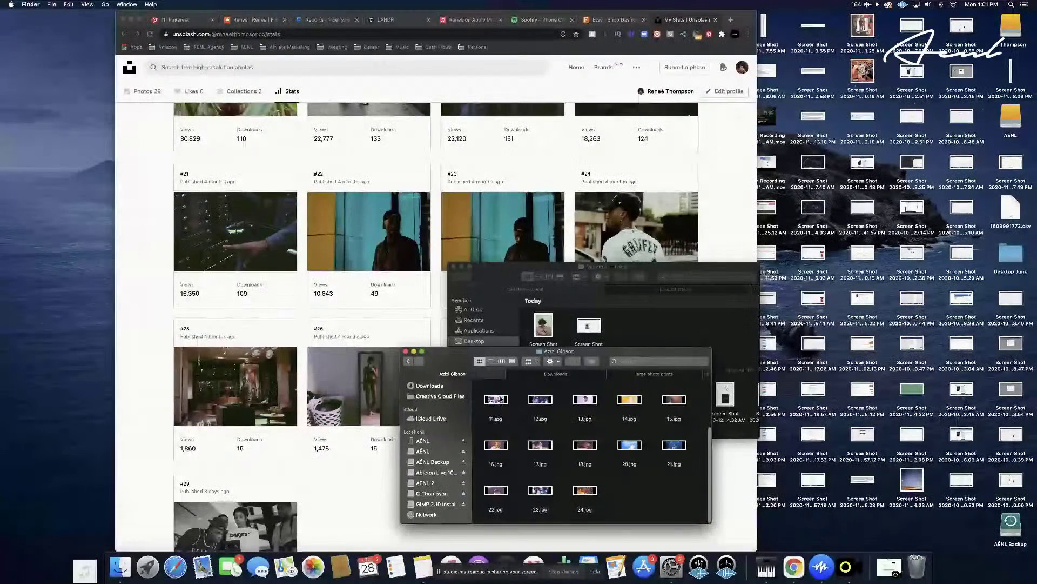
{"action": "scroll", "coordinate": [501, 400], "scroll_direction": "up", "scroll_amount": 4}
{"action": "key", "text": "super+bracketleft"}
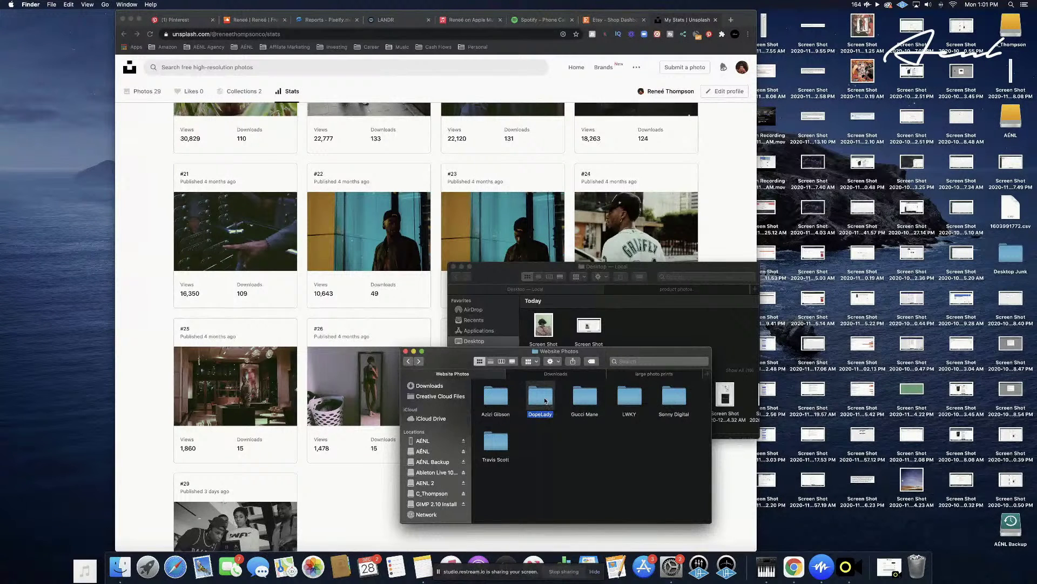
{"action": "double_click", "coordinate": [545, 400]}
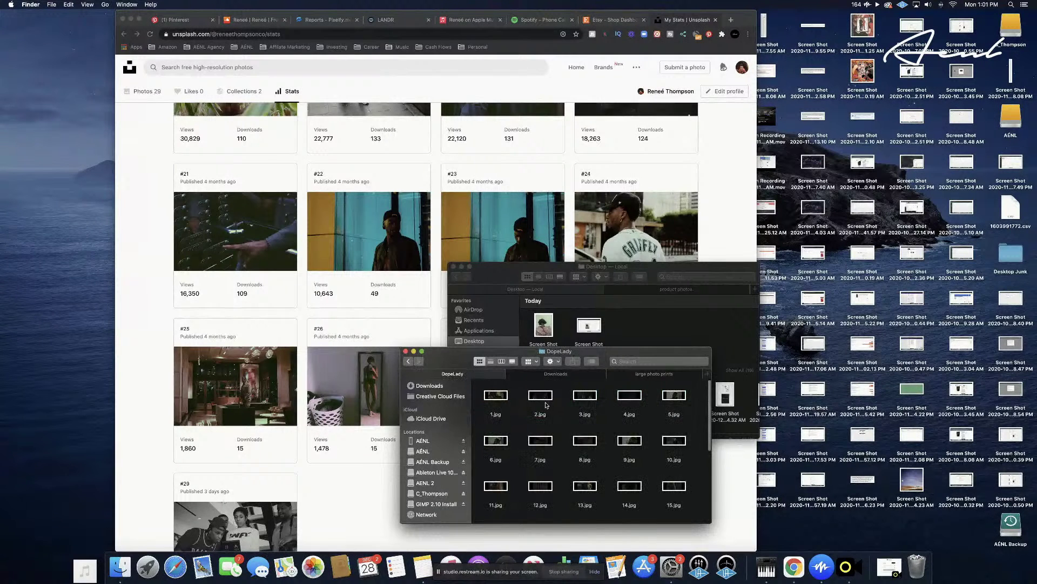
Return to the Website Photos folder and look through the JPGs in the Azizi Gibson folder for print candidates
{"action": "left_click", "coordinate": [408, 362]}
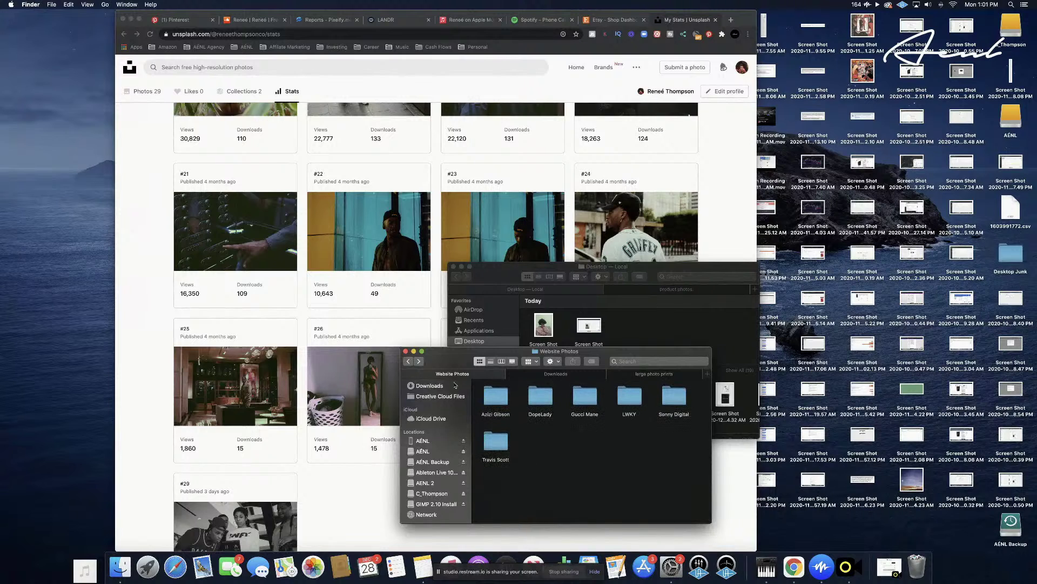
{"action": "double_click", "coordinate": [498, 400]}
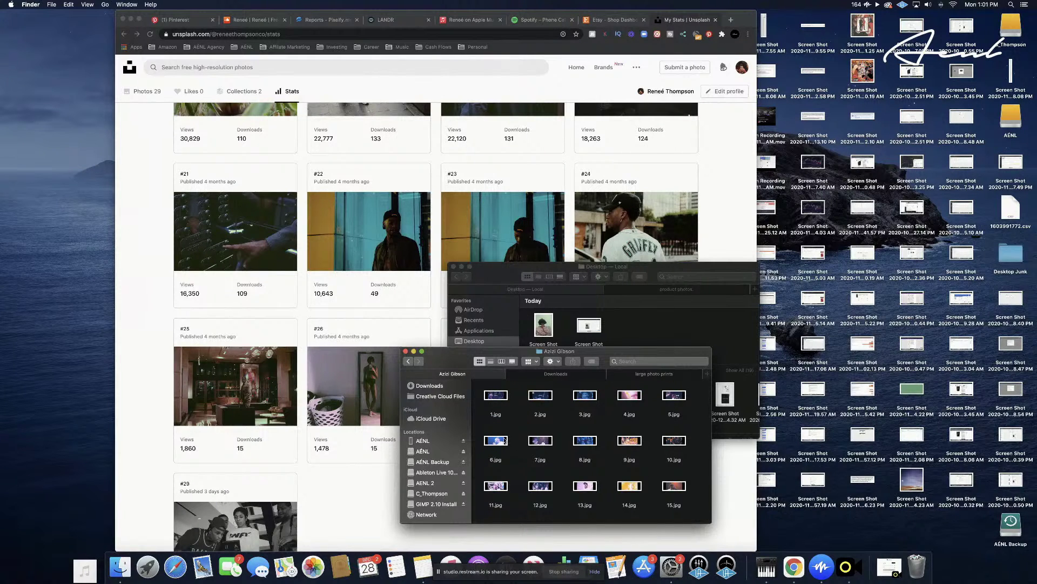
{"action": "scroll", "coordinate": [601, 479], "scroll_direction": "down", "scroll_amount": 3}
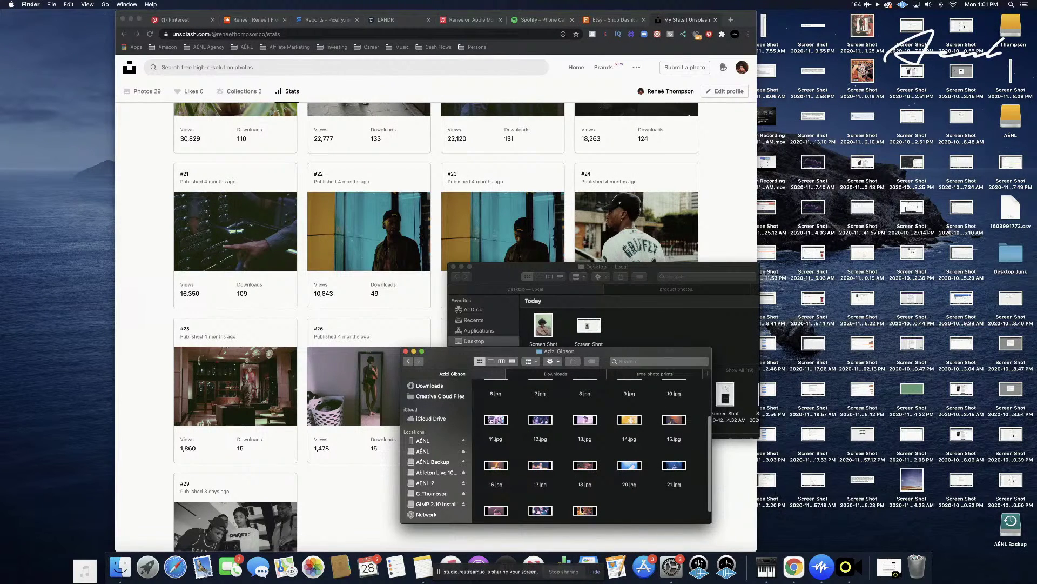
{"action": "left_click_drag", "start_coordinate": [581, 509], "coordinate": [581, 423]}
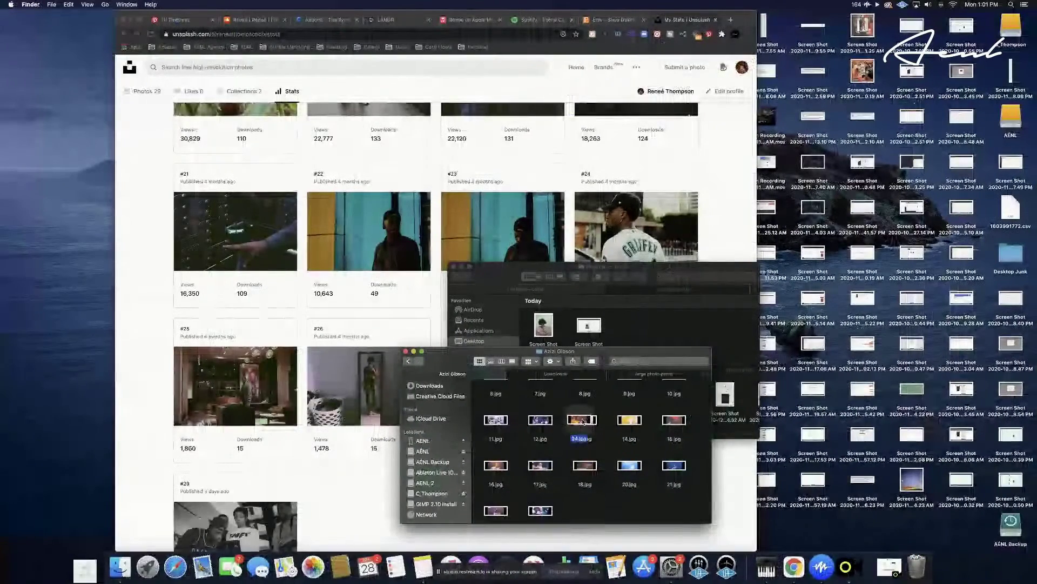
{"action": "right_click", "coordinate": [624, 510]}
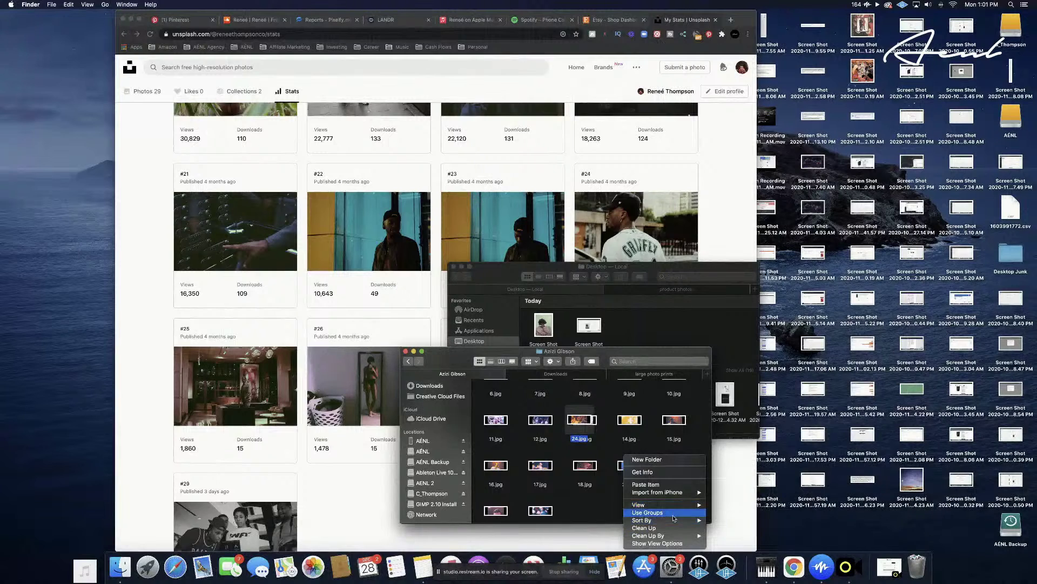
{"action": "mouse_move", "coordinate": [678, 520]}
{"action": "left_click", "coordinate": [731, 488]}
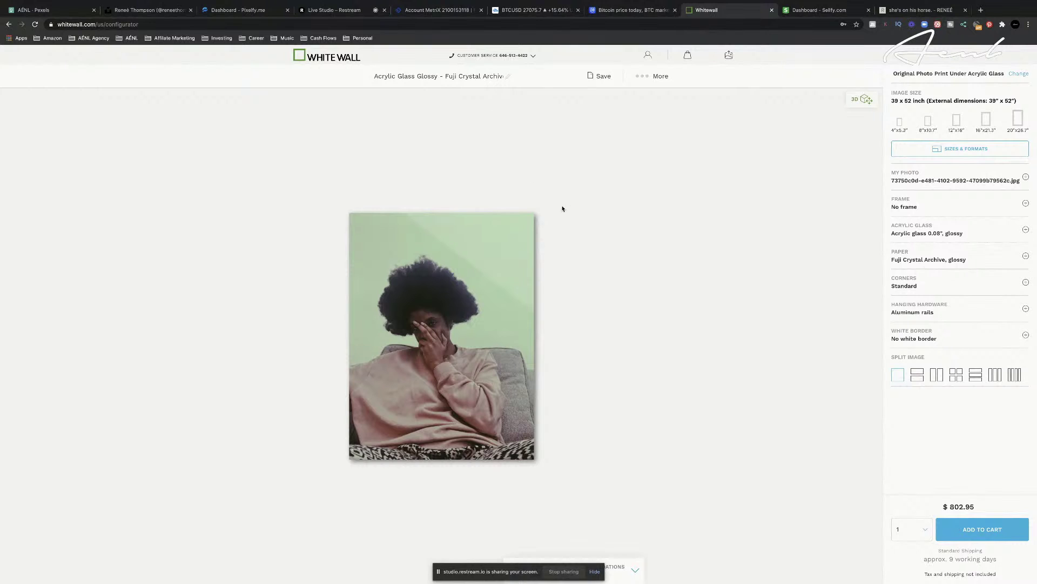
In the WhiteWall configurator, upload 8.JPG from the large photo prints folder and use it as the print's photo
{"action": "left_click", "coordinate": [1026, 178]}
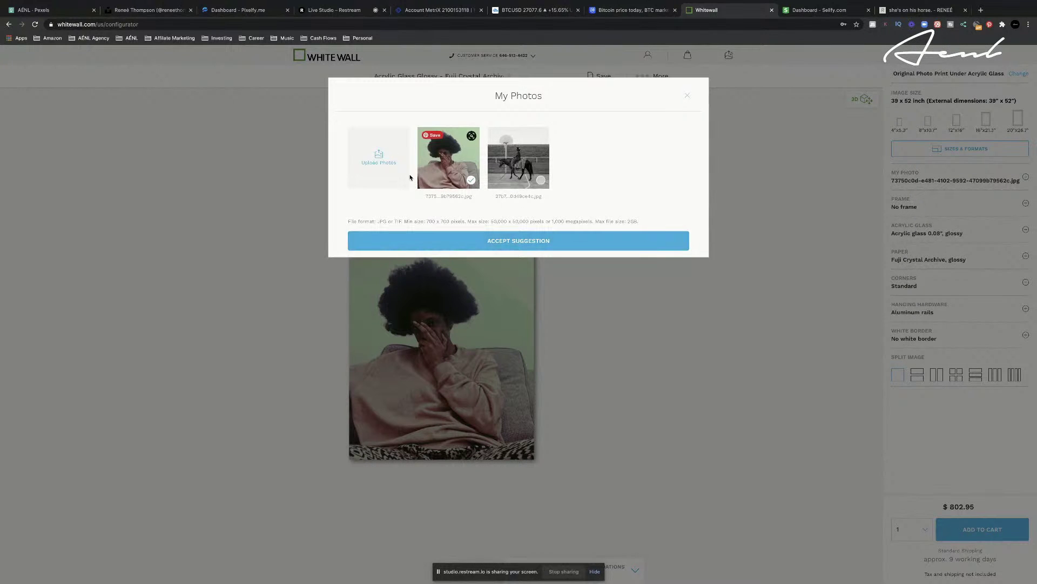
{"action": "left_click", "coordinate": [393, 170]}
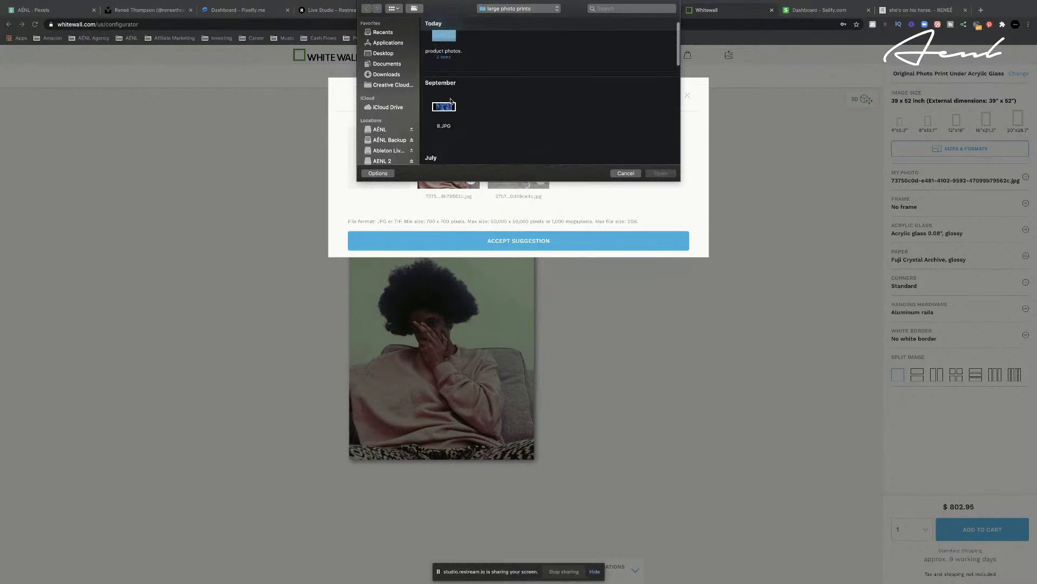
{"action": "double_click", "coordinate": [442, 114]}
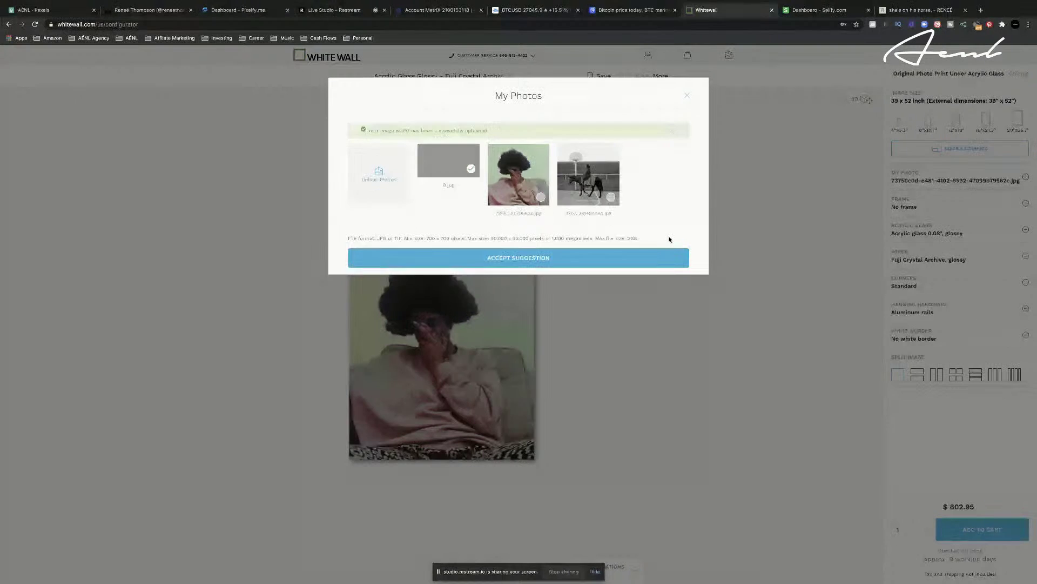
{"action": "left_click", "coordinate": [628, 260]}
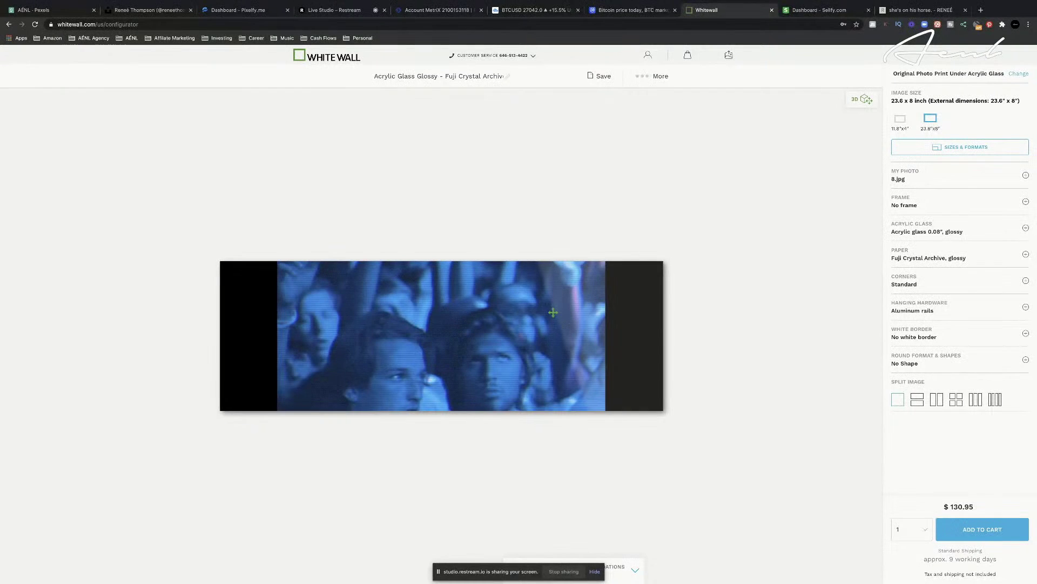
Inspect the acrylic print preview from different angles and check its custom size and crop options without applying any
{"action": "left_click_drag", "start_coordinate": [552, 311], "coordinate": [485, 307]}
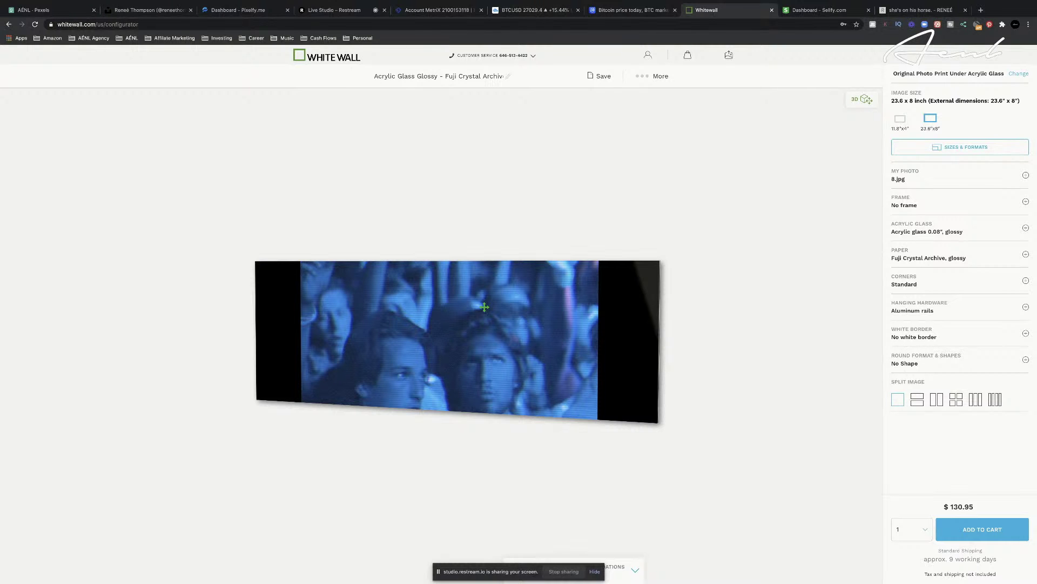
{"action": "left_click_drag", "start_coordinate": [485, 307], "coordinate": [554, 301]}
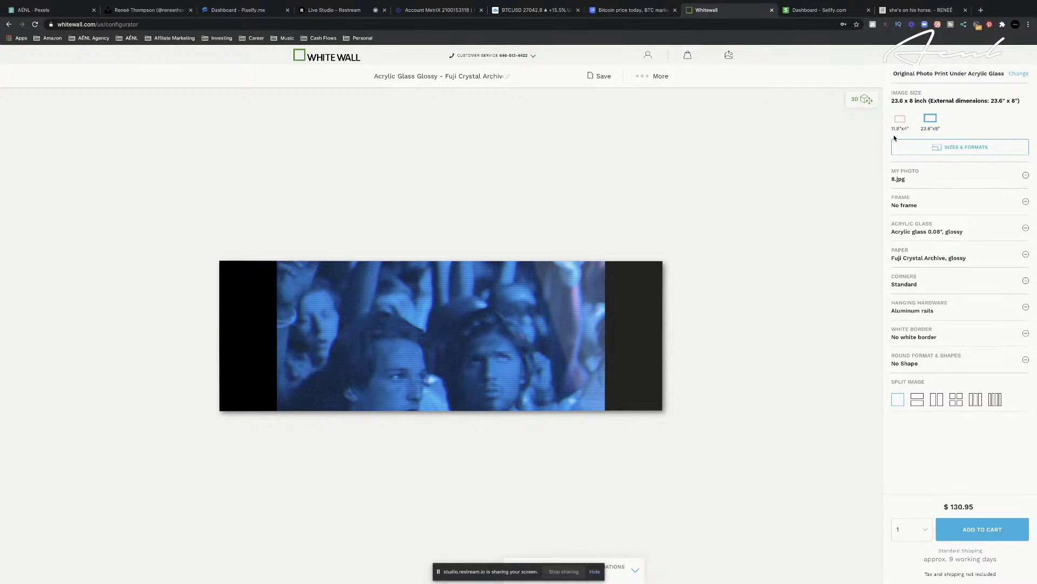
{"action": "left_click", "coordinate": [956, 144]}
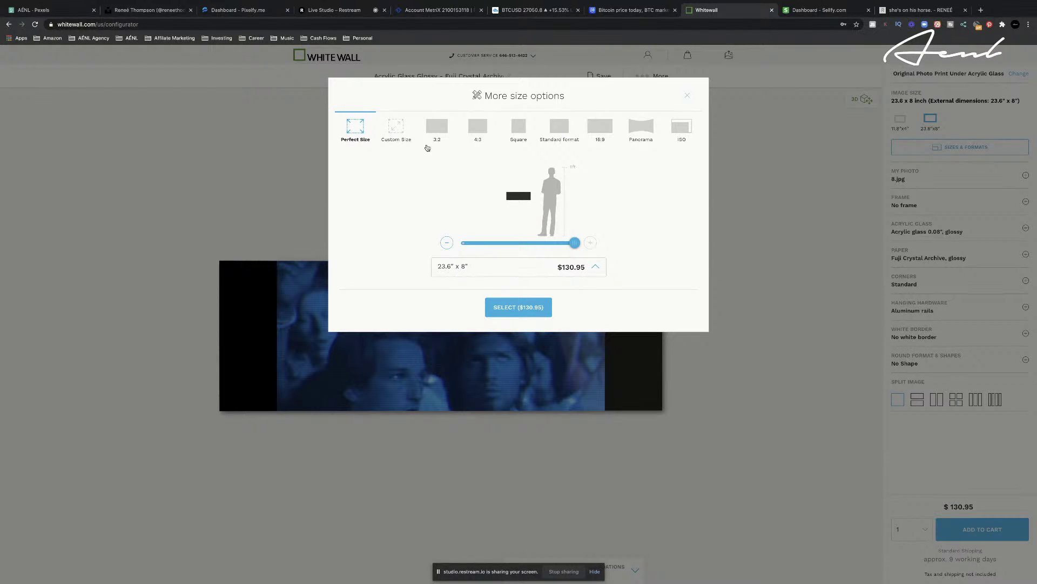
{"action": "left_click", "coordinate": [396, 128]}
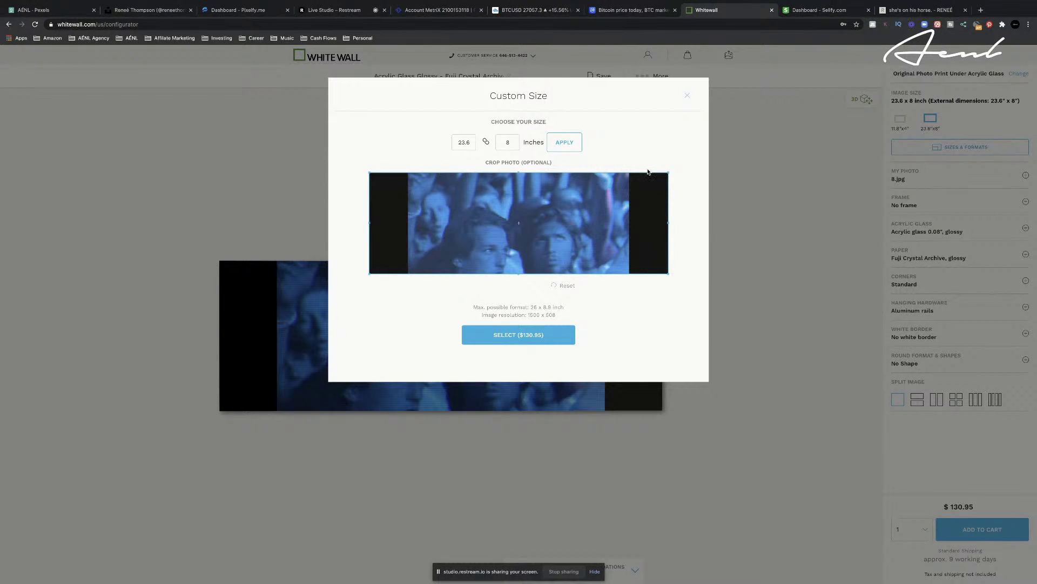
{"action": "left_click", "coordinate": [688, 97]}
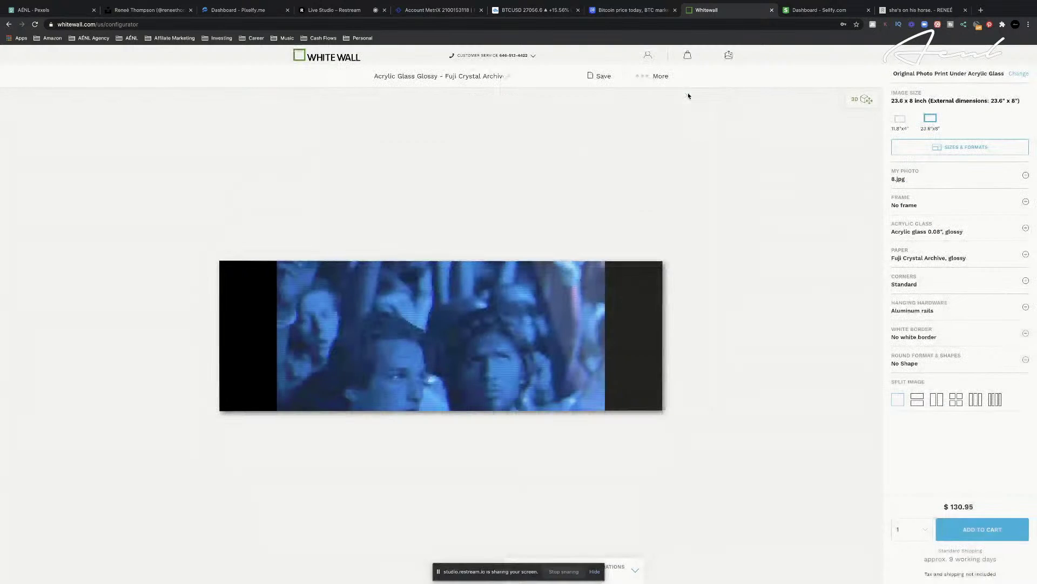
Compare the 11.8" x 4" and 23.6" x 8" Perfect Size options for the print
{"action": "left_click", "coordinate": [967, 148]}
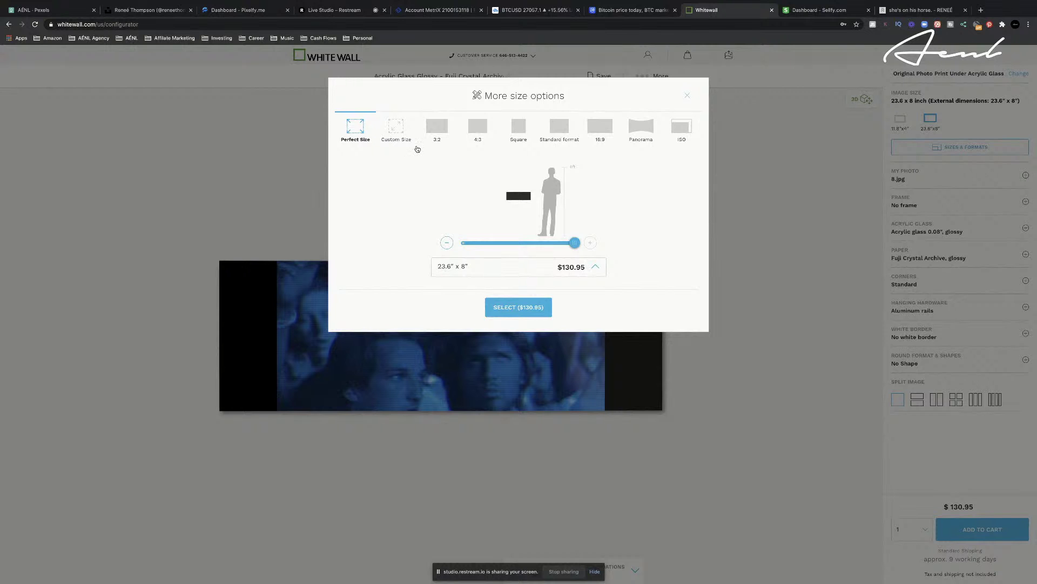
{"action": "left_click_drag", "start_coordinate": [574, 244], "coordinate": [464, 243]}
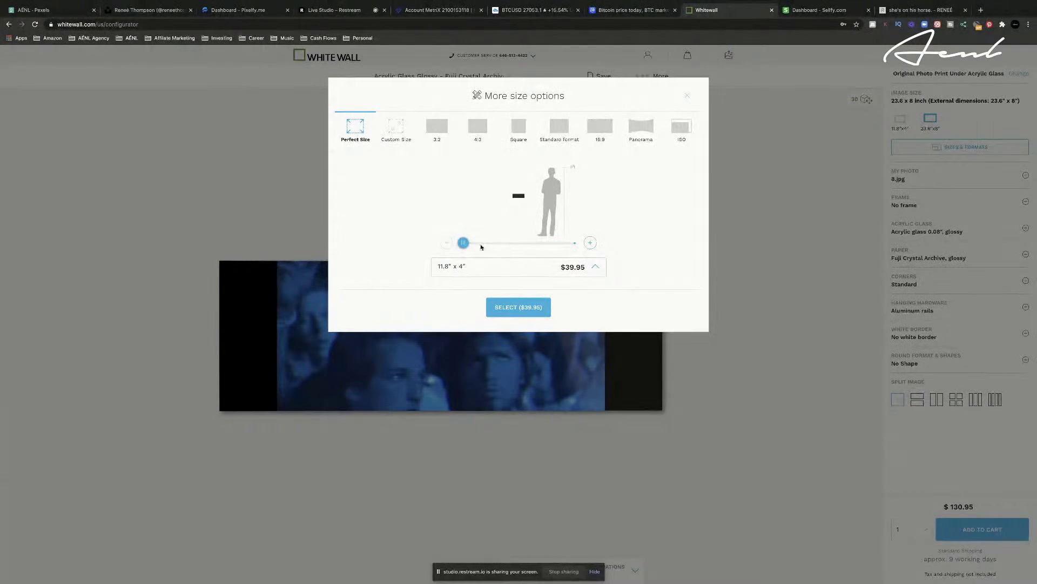
{"action": "left_click", "coordinate": [546, 242]}
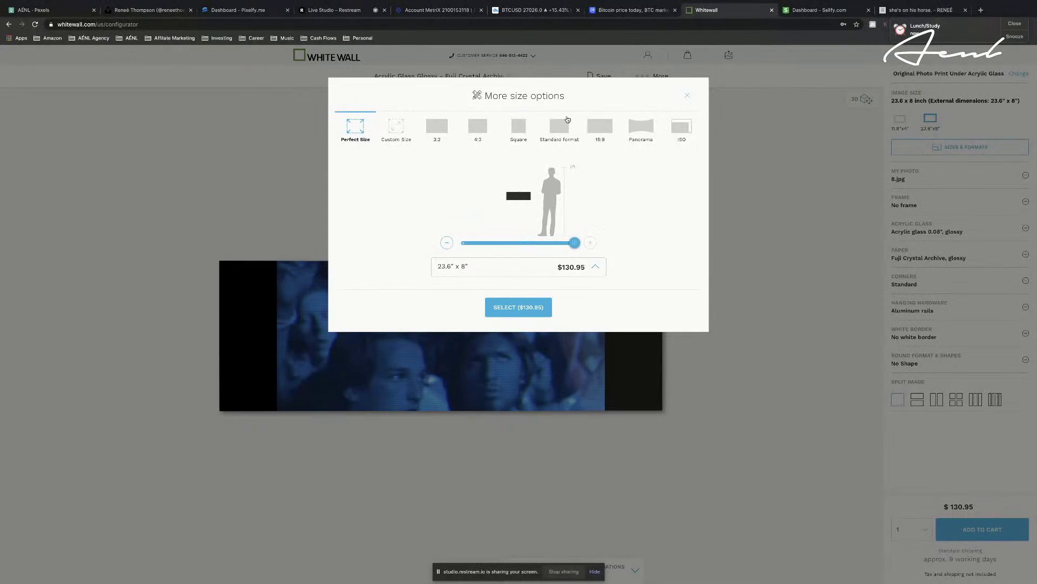
Compare the 3:2, 4:3, 16:9, Panorama and ISO formats, and settle on the Perfect Size of 23.6" x 8"
{"action": "left_click", "coordinate": [436, 128]}
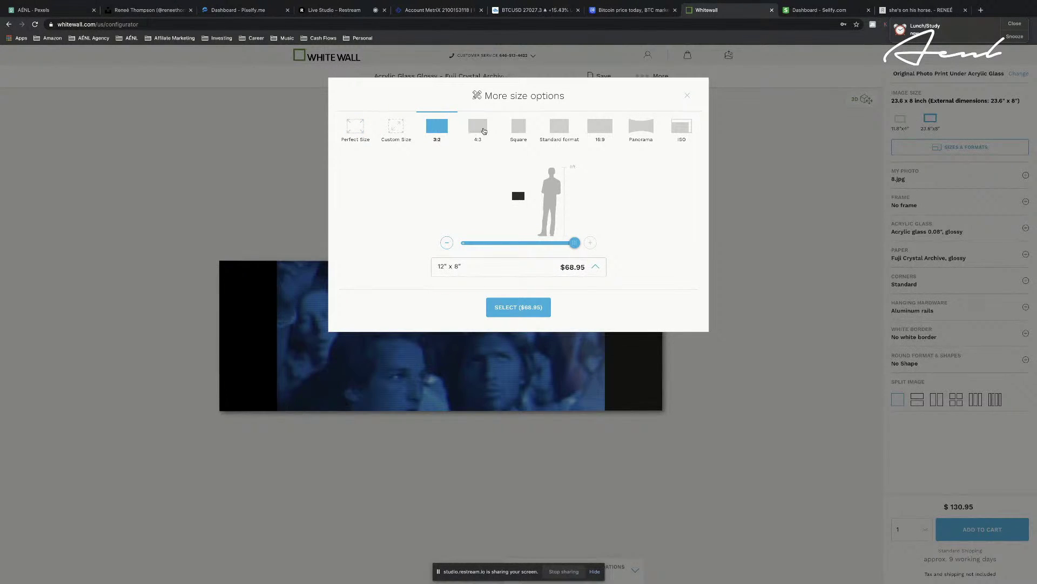
{"action": "left_click", "coordinate": [484, 131]}
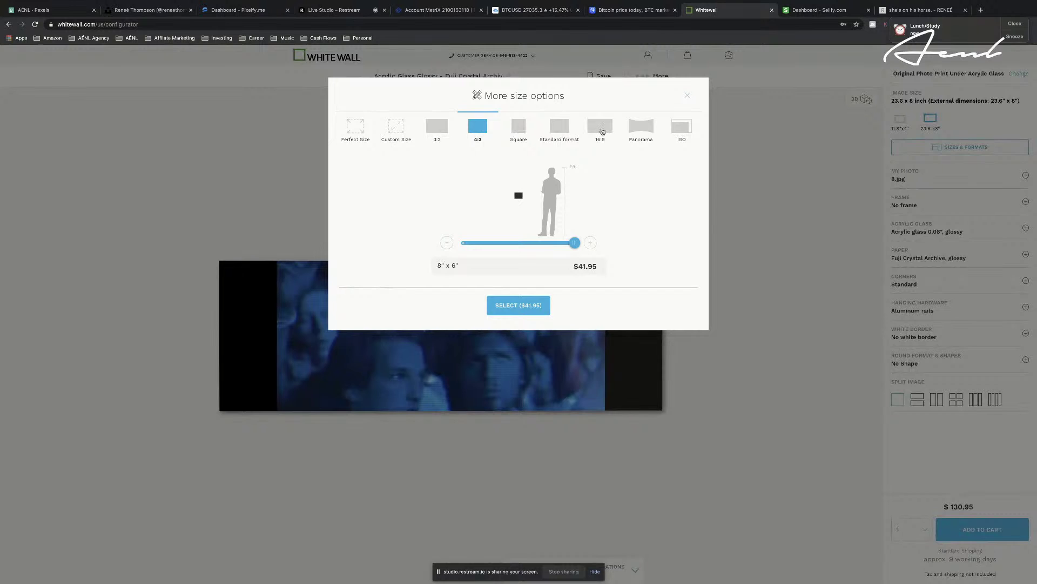
{"action": "left_click", "coordinate": [601, 130]}
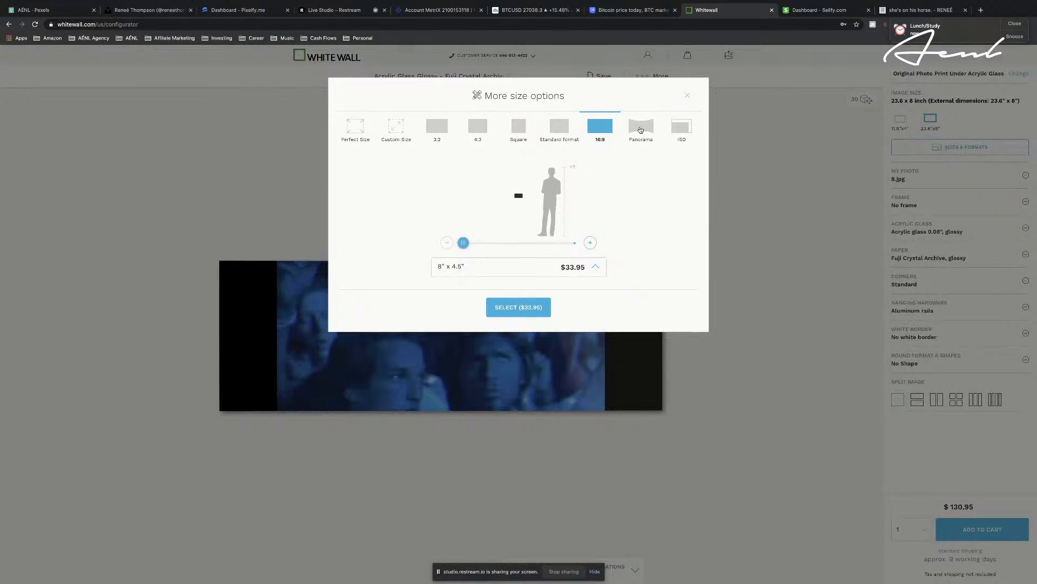
{"action": "left_click", "coordinate": [641, 128]}
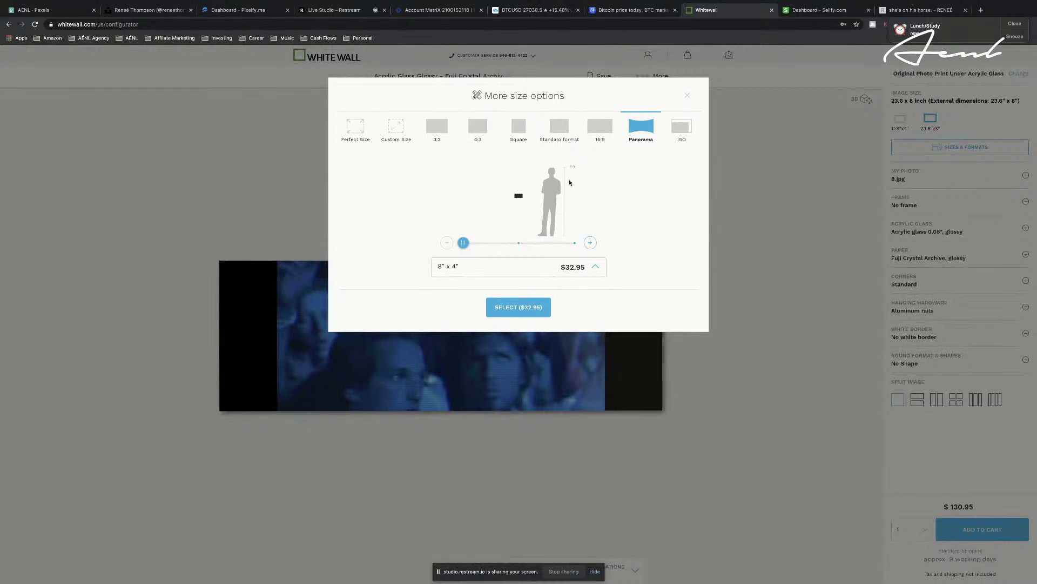
{"action": "left_click_drag", "start_coordinate": [463, 242], "coordinate": [681, 249]}
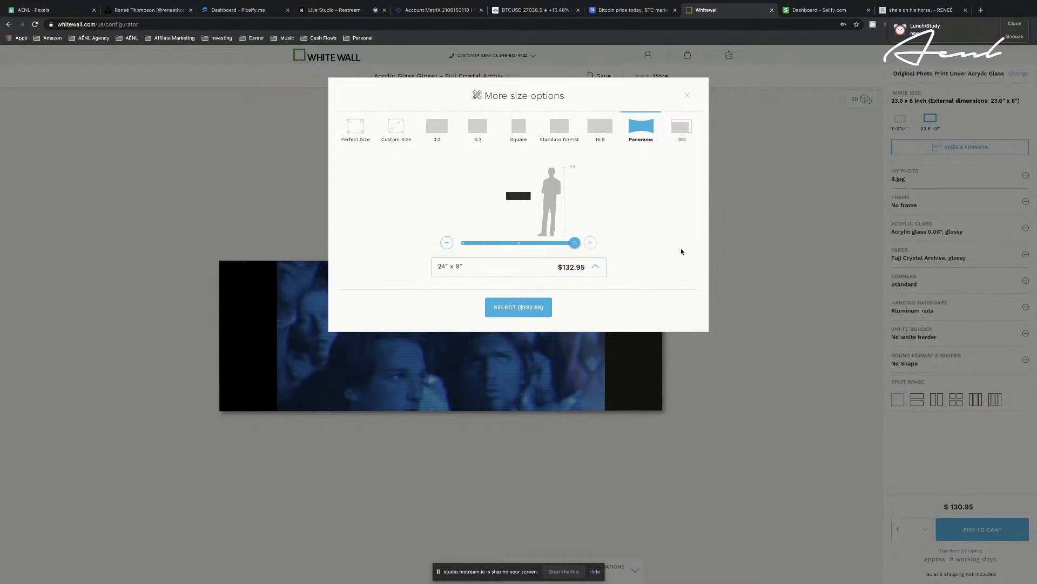
{"action": "left_click", "coordinate": [681, 133]}
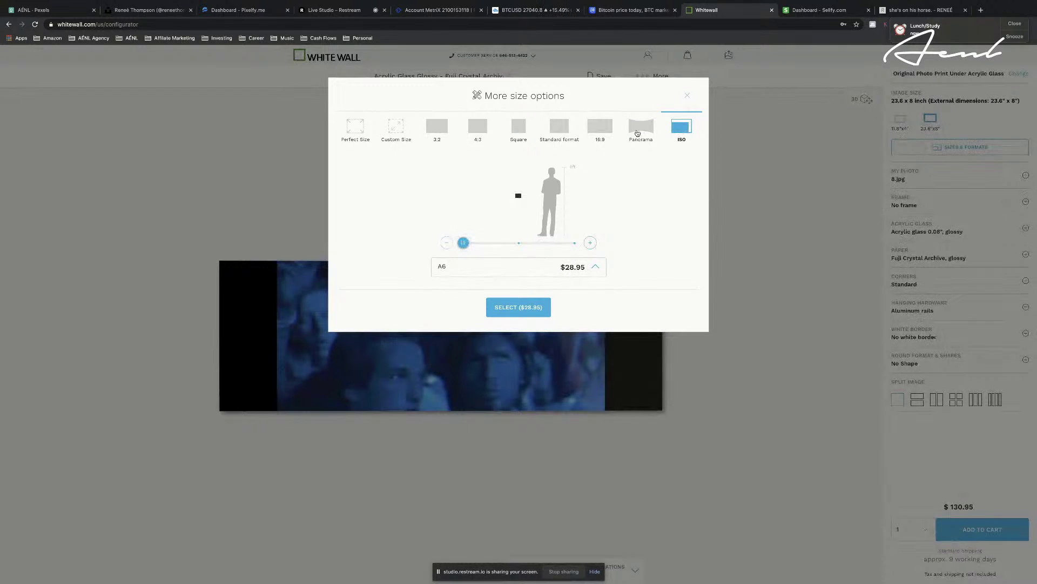
{"action": "left_click", "coordinate": [638, 127]}
{"action": "left_click", "coordinate": [354, 128]}
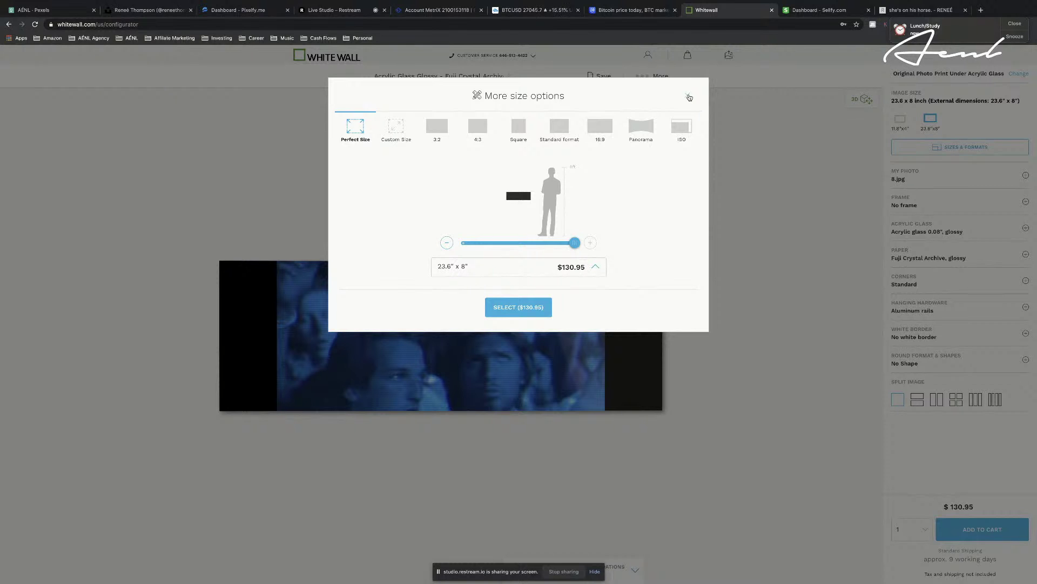
{"action": "left_click", "coordinate": [534, 308]}
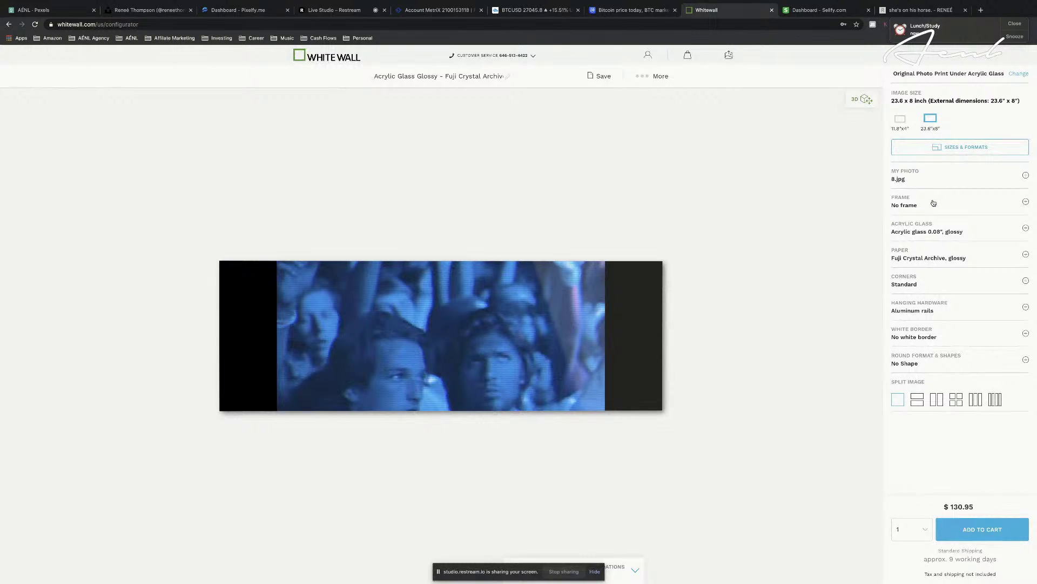
Choose the Hamburg frame for the print and go back to the selection of frame styles
{"action": "left_click", "coordinate": [933, 202]}
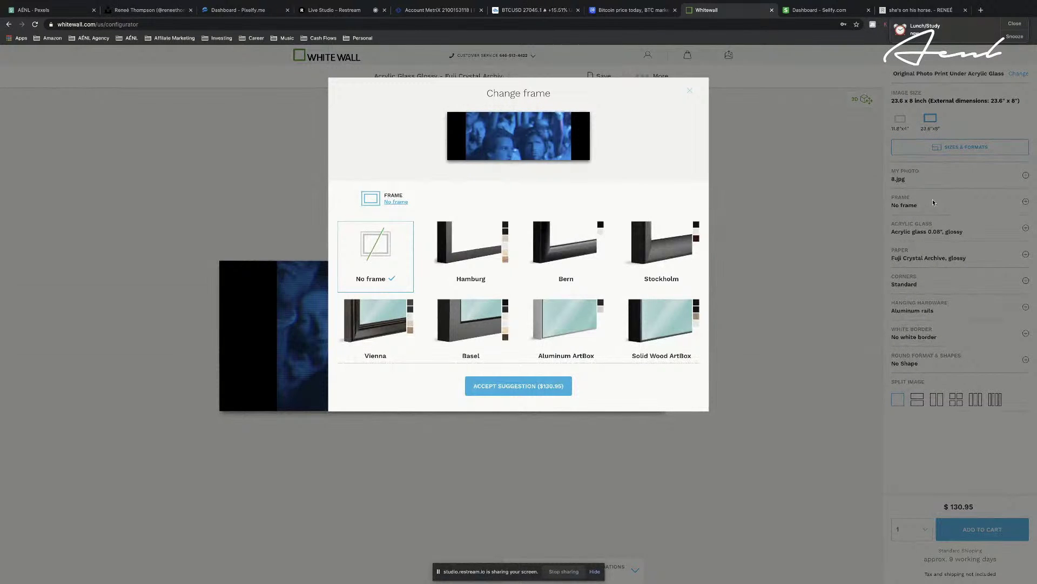
{"action": "left_click", "coordinate": [482, 257]}
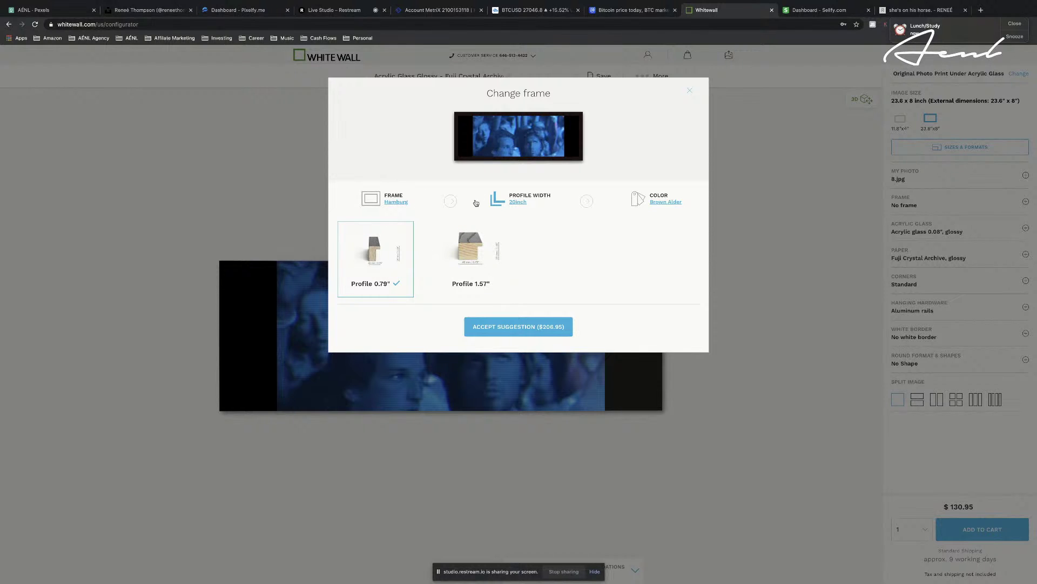
{"action": "left_click", "coordinate": [390, 201]}
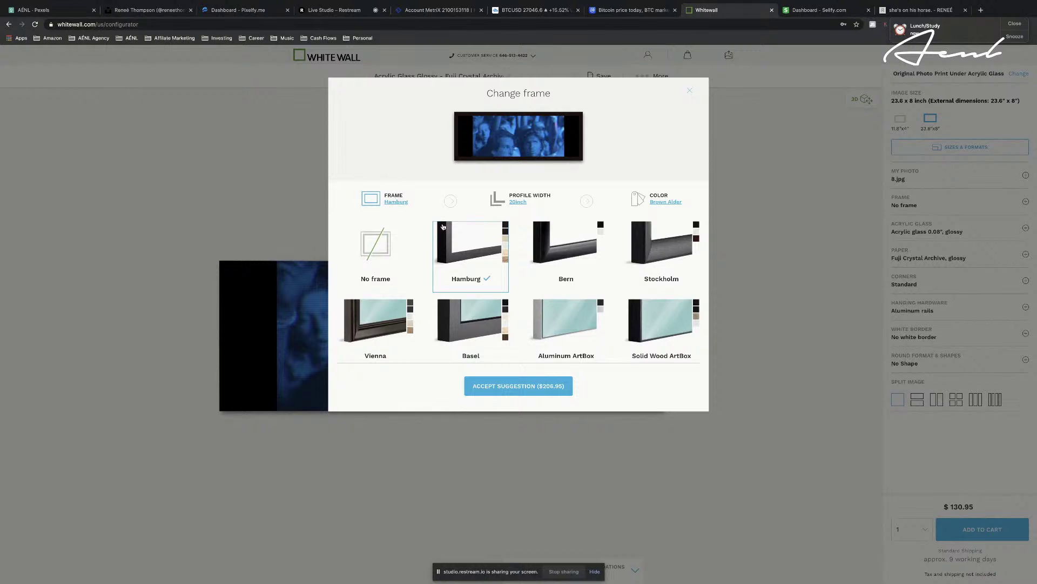
Look through the rest of the available frame styles for the print
{"action": "scroll", "coordinate": [563, 287], "scroll_direction": "down", "scroll_amount": 1}
{"action": "scroll", "coordinate": [563, 287], "scroll_direction": "down", "scroll_amount": 2}
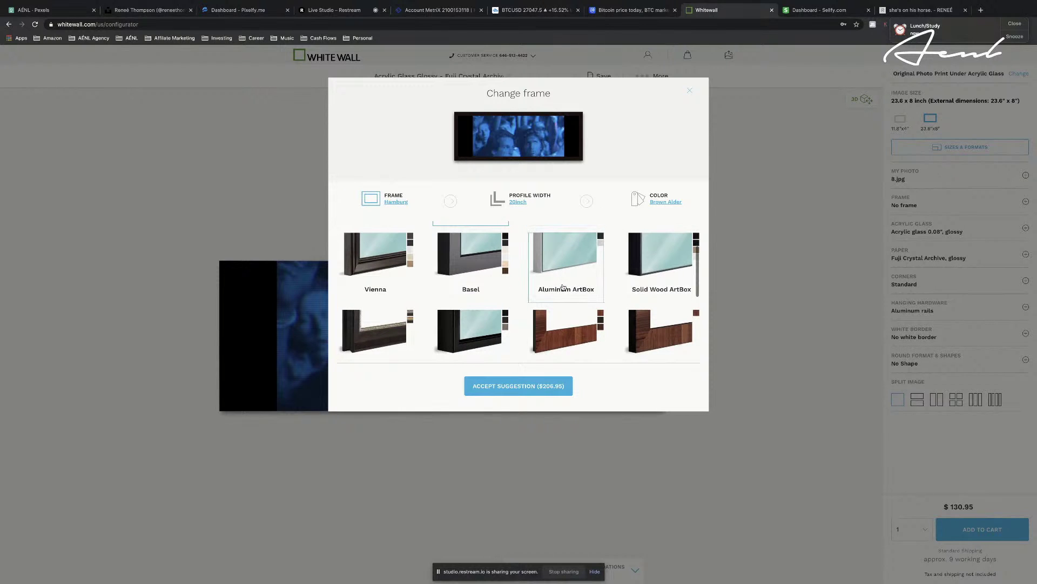
{"action": "scroll", "coordinate": [563, 286], "scroll_direction": "down", "scroll_amount": 1}
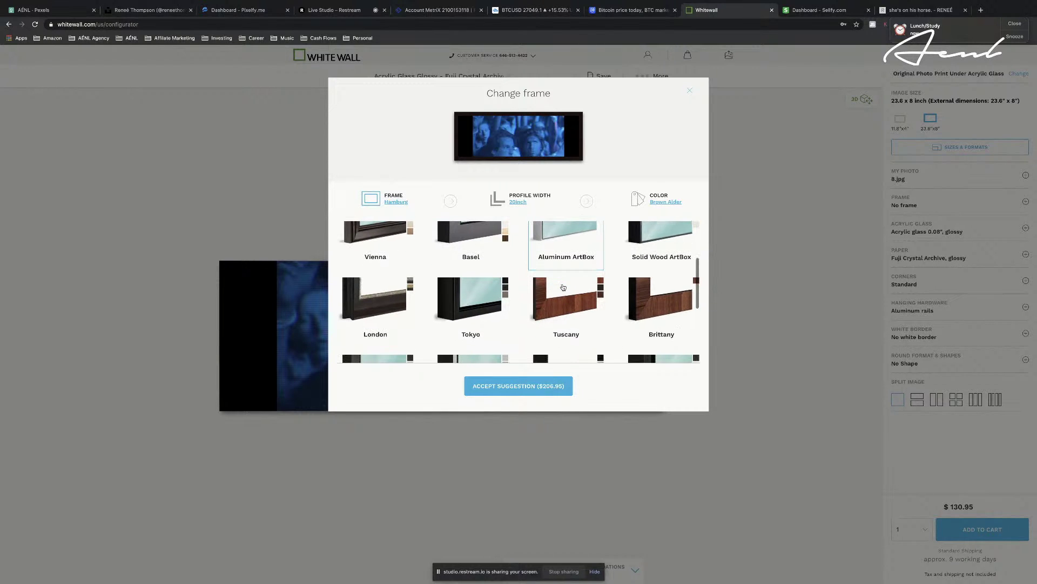
{"action": "scroll", "coordinate": [563, 286], "scroll_direction": "down", "scroll_amount": 1}
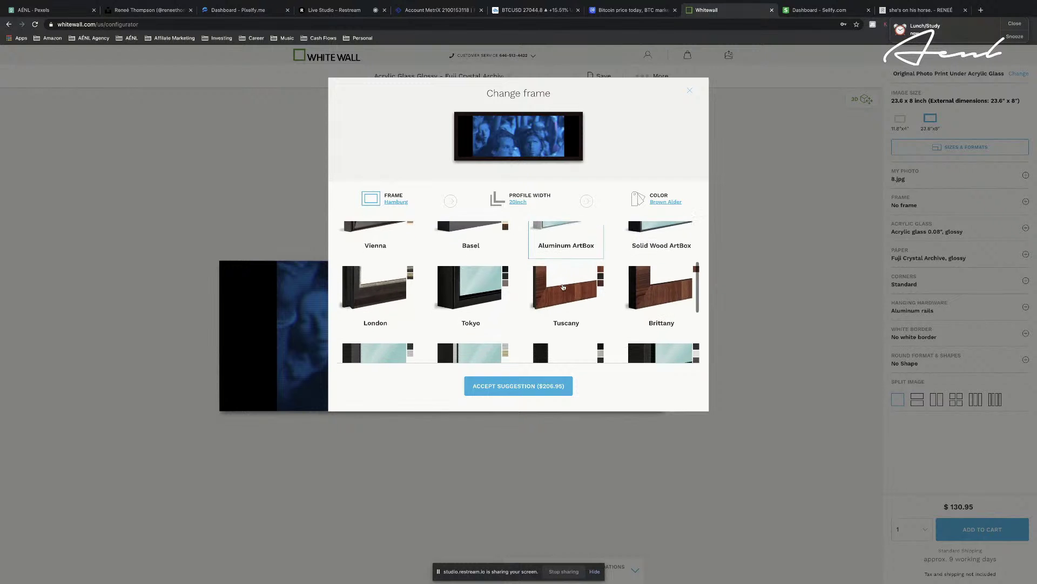
{"action": "scroll", "coordinate": [563, 287], "scroll_direction": "down", "scroll_amount": 1}
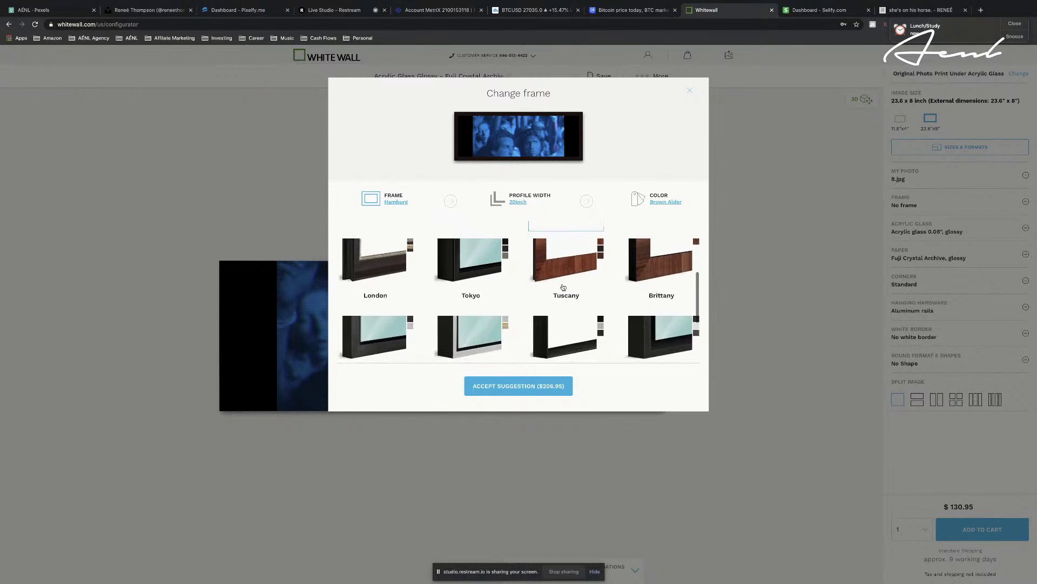
{"action": "scroll", "coordinate": [563, 287], "scroll_direction": "down", "scroll_amount": 1}
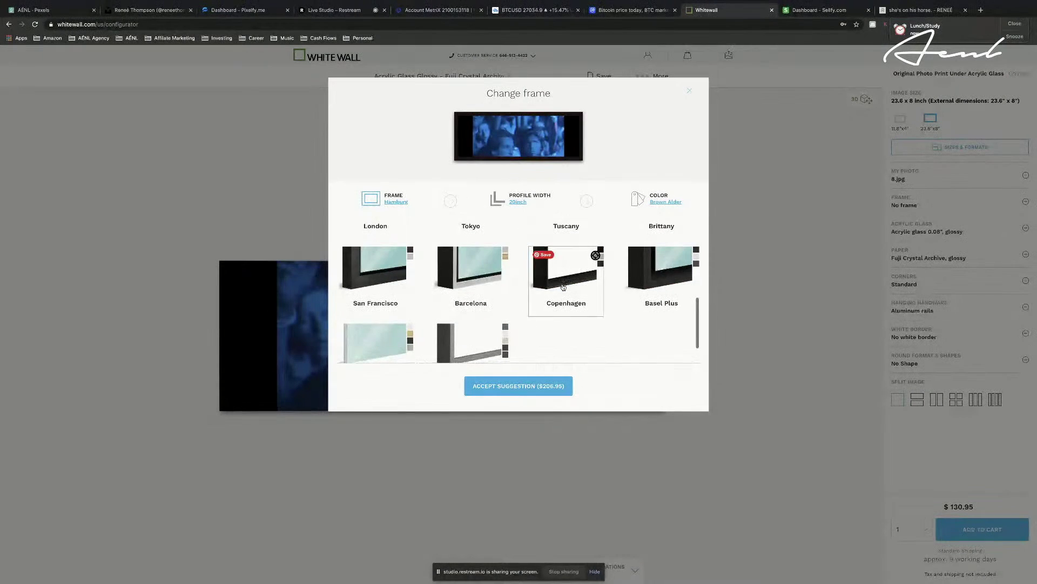
{"action": "scroll", "coordinate": [563, 287], "scroll_direction": "down", "scroll_amount": 1}
{"action": "scroll", "coordinate": [563, 287], "scroll_direction": "up", "scroll_amount": 1}
{"action": "scroll", "coordinate": [563, 287], "scroll_direction": "down", "scroll_amount": 1}
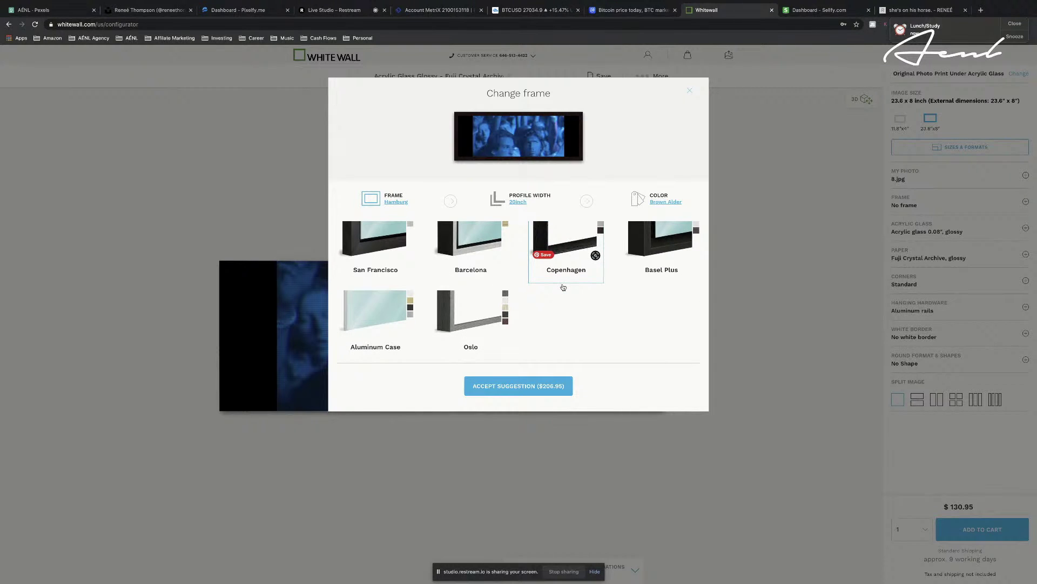
Choose the Aluminum Case frame in gold for the print and accept the suggestion
{"action": "scroll", "coordinate": [563, 286], "scroll_direction": "down", "scroll_amount": 1}
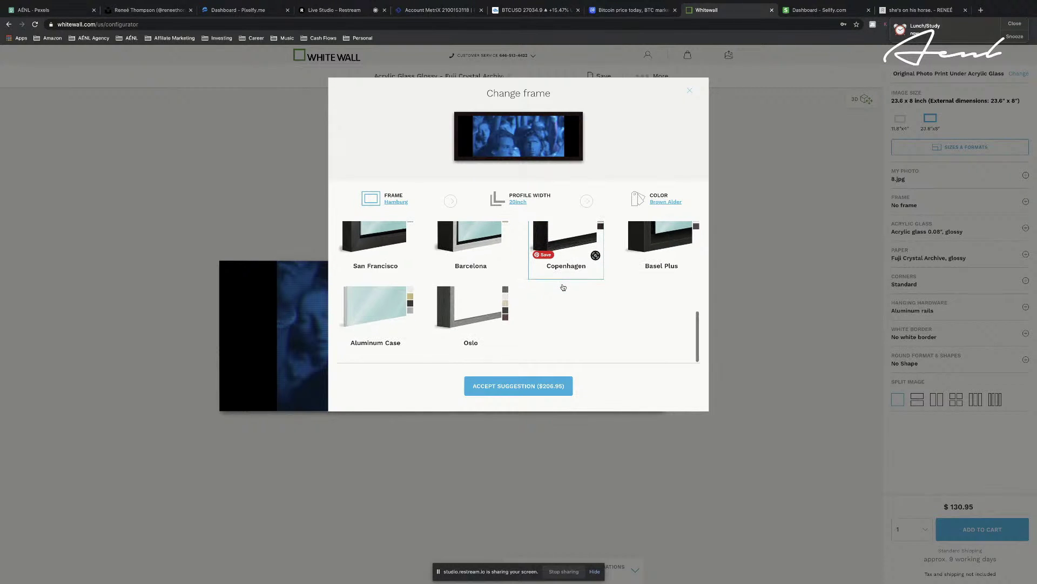
{"action": "left_click", "coordinate": [375, 319]}
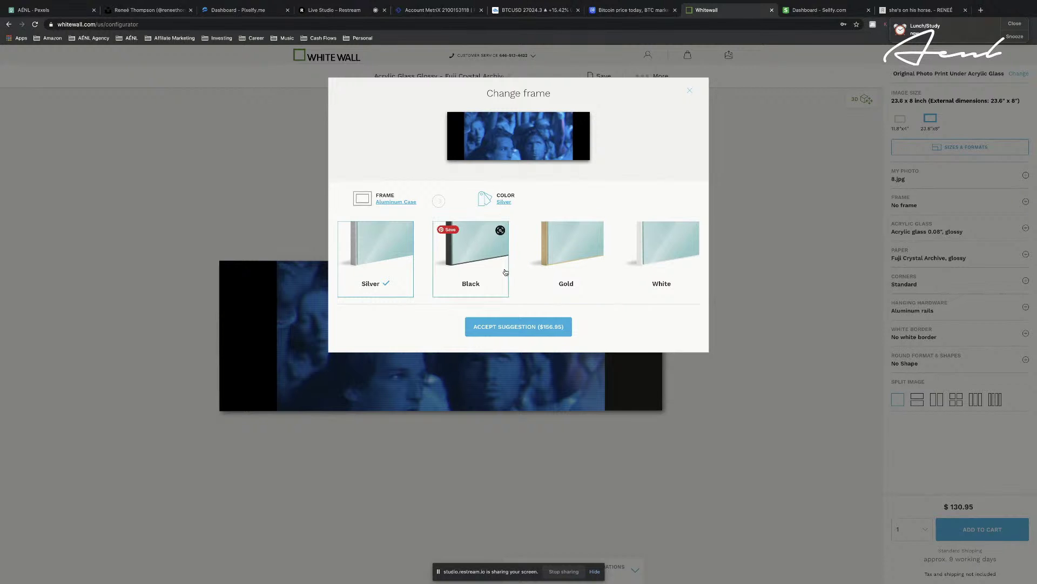
{"action": "left_click", "coordinate": [559, 267]}
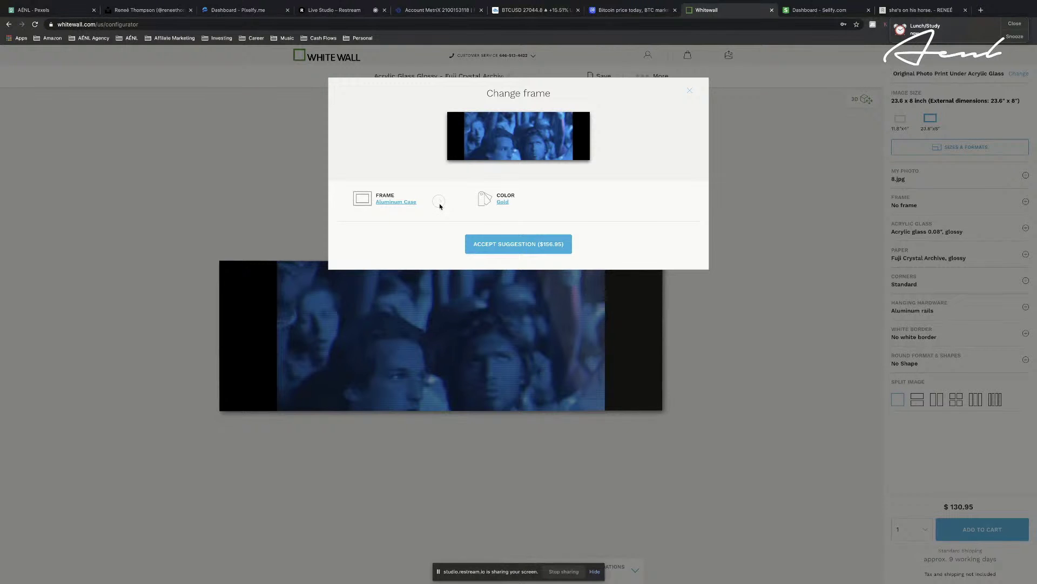
{"action": "left_click", "coordinate": [518, 244]}
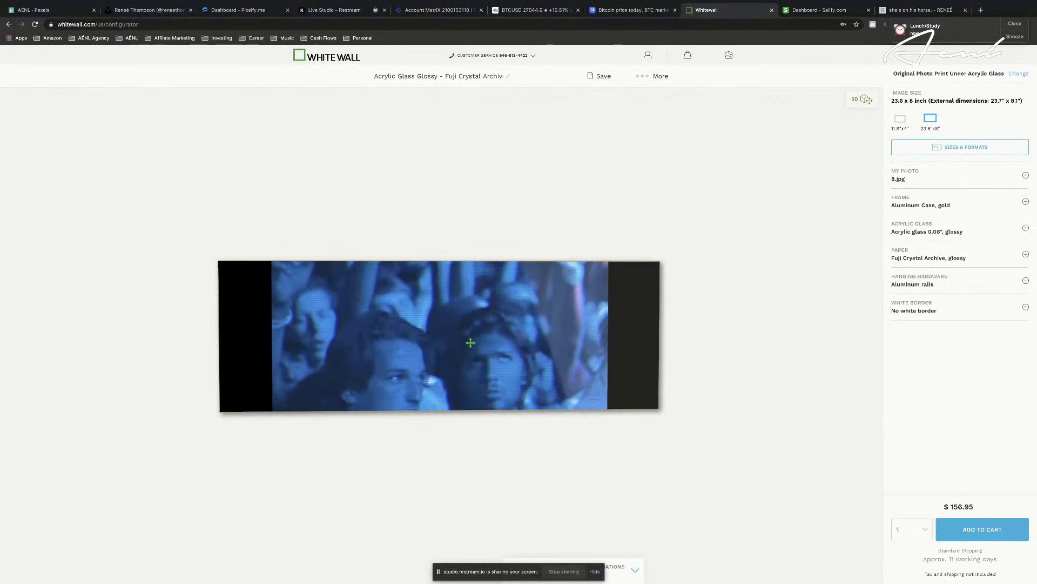
Inspect the framed print from different angles and view it in the room scene
{"action": "left_click_drag", "start_coordinate": [455, 346], "coordinate": [637, 352]}
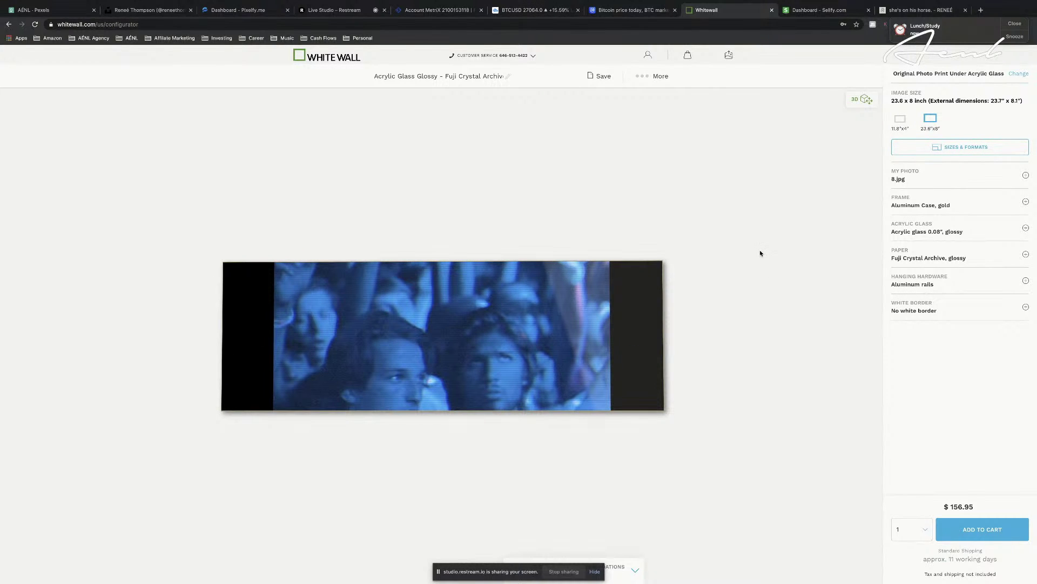
{"action": "left_click", "coordinate": [864, 101]}
{"action": "left_click", "coordinate": [865, 102]}
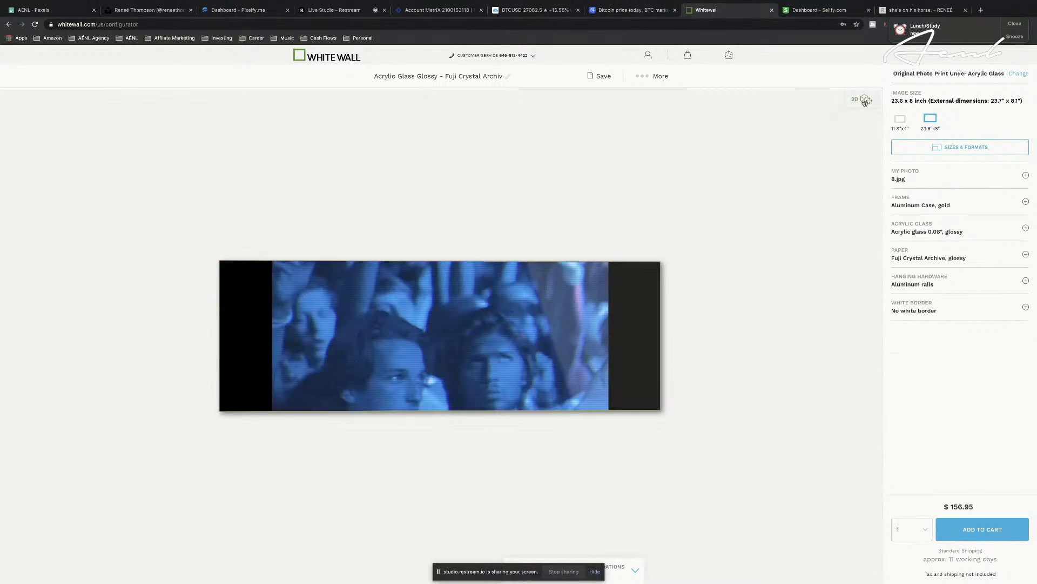
{"action": "left_click", "coordinate": [865, 101]}
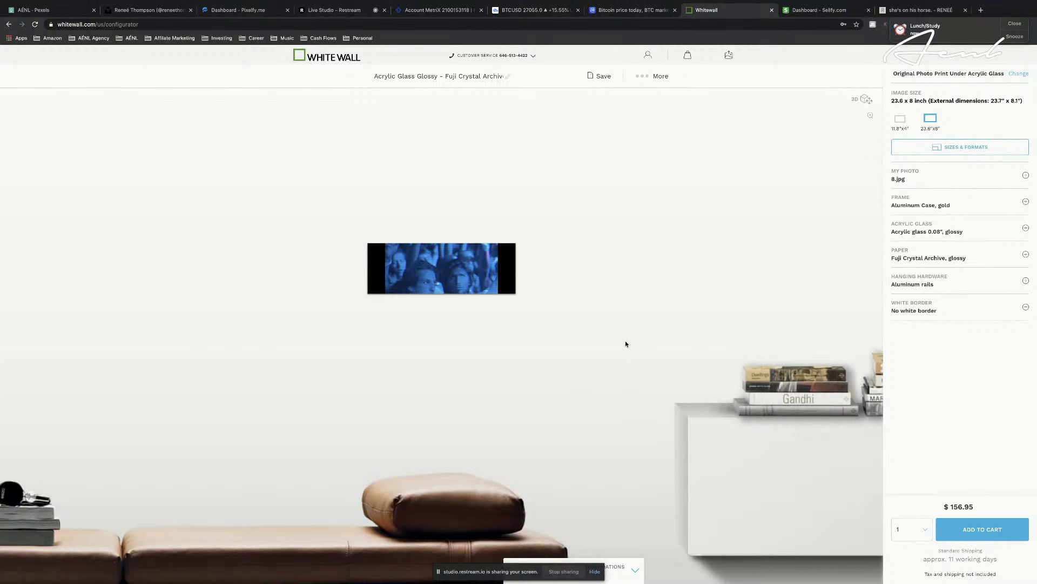
Read through the product information on round, hexagon, octagon and 12-sided photo prints below the configurator
{"action": "scroll", "coordinate": [624, 343], "scroll_direction": "down", "scroll_amount": 2}
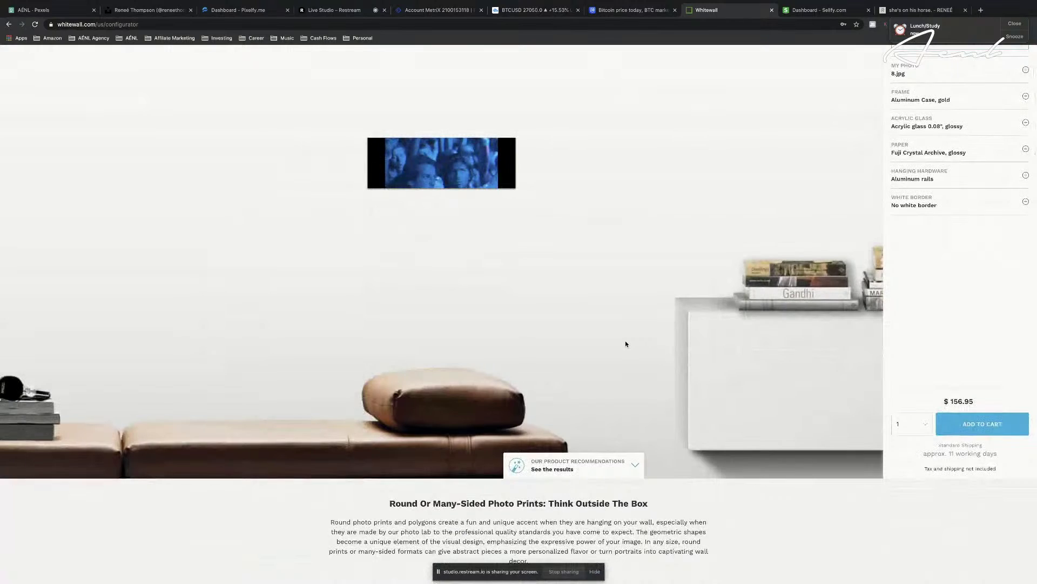
{"action": "scroll", "coordinate": [625, 344], "scroll_direction": "down", "scroll_amount": 3}
{"action": "scroll", "coordinate": [625, 343], "scroll_direction": "down", "scroll_amount": 1}
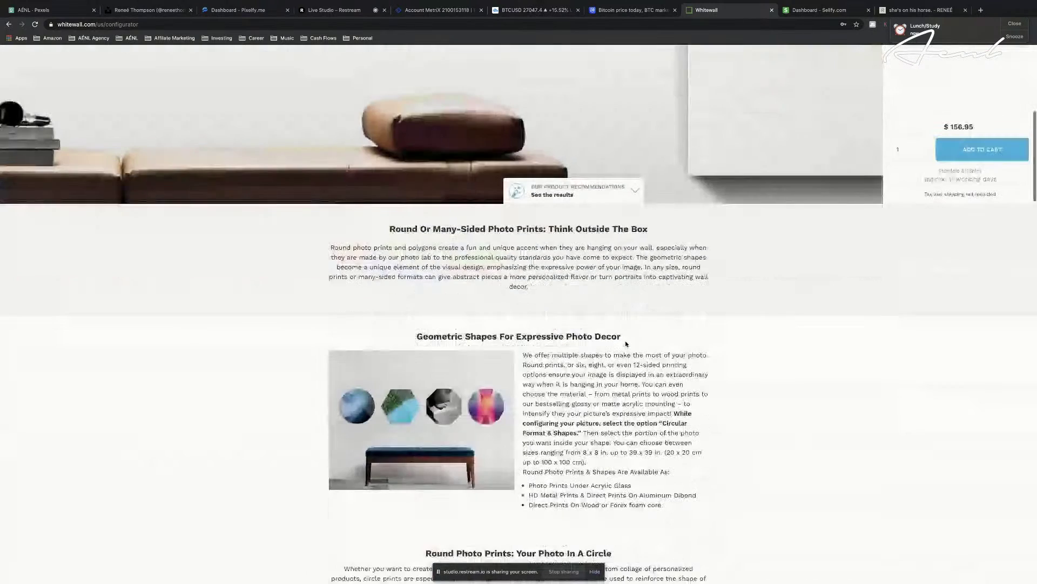
{"action": "scroll", "coordinate": [626, 344], "scroll_direction": "up", "scroll_amount": 4}
{"action": "scroll", "coordinate": [625, 344], "scroll_direction": "down", "scroll_amount": 2}
{"action": "scroll", "coordinate": [626, 344], "scroll_direction": "down", "scroll_amount": 3}
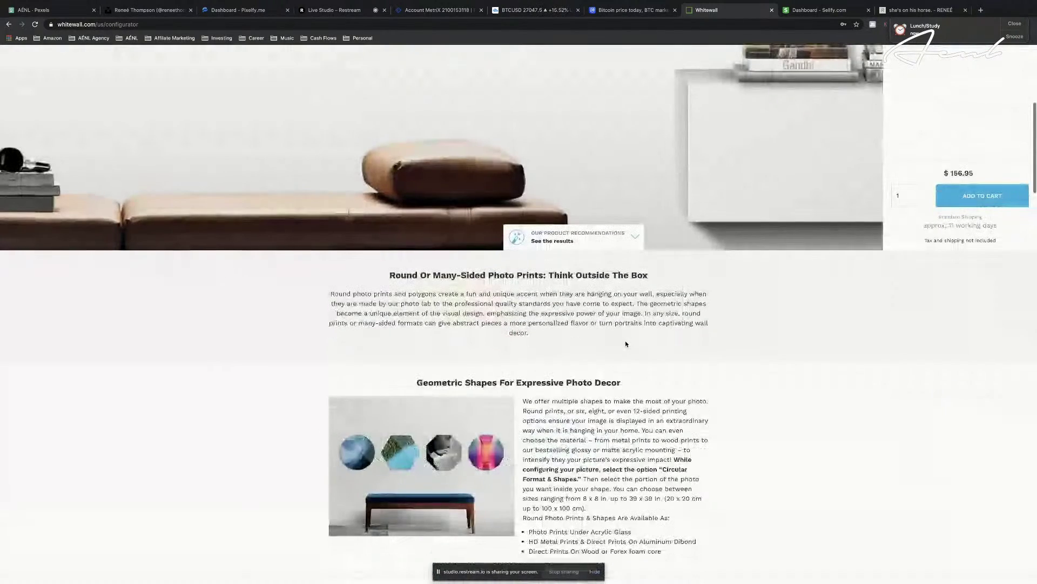
{"action": "scroll", "coordinate": [626, 343], "scroll_direction": "down", "scroll_amount": 2}
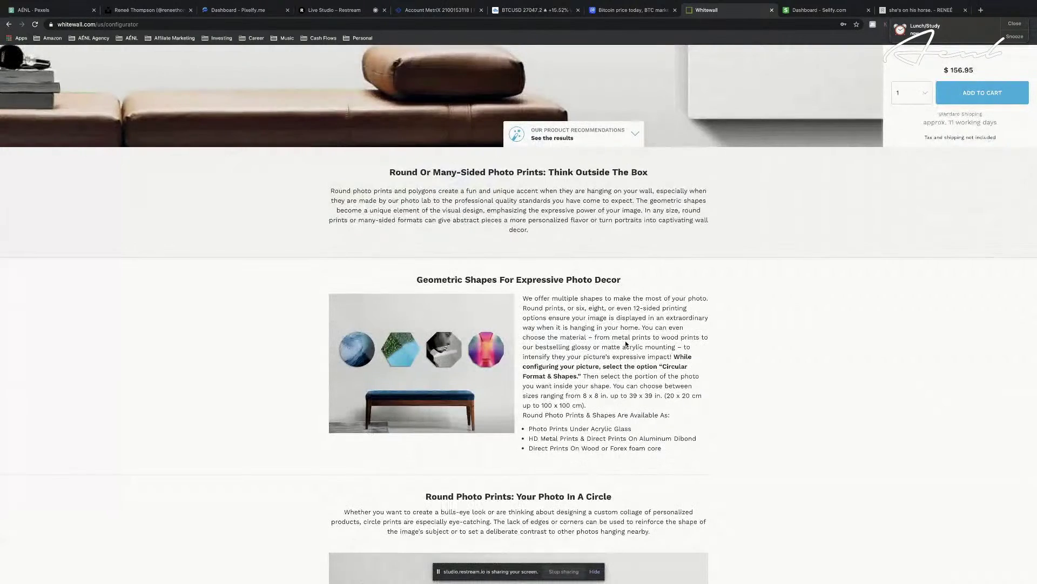
{"action": "scroll", "coordinate": [626, 343], "scroll_direction": "down", "scroll_amount": 4}
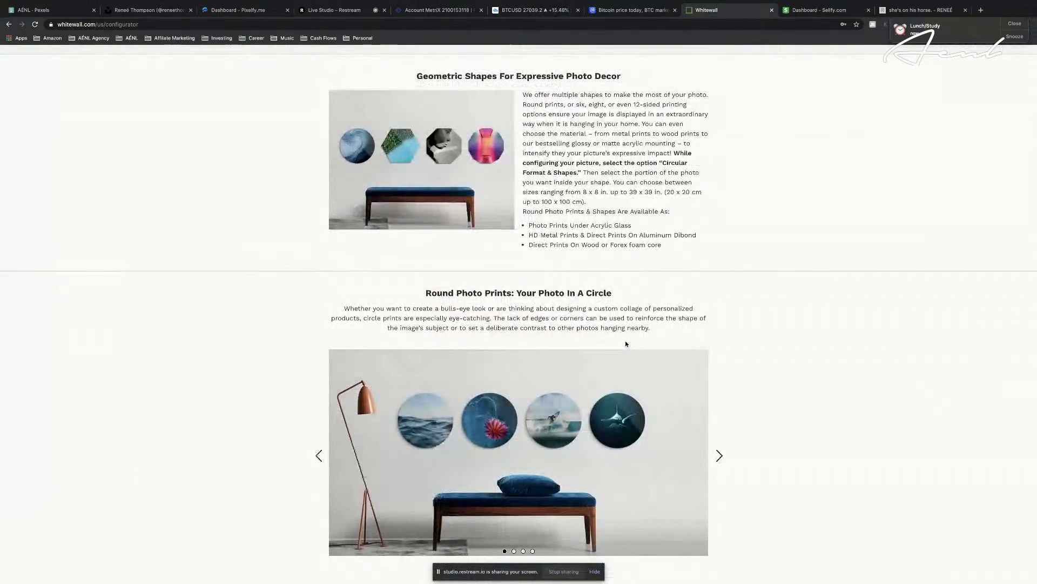
{"action": "scroll", "coordinate": [626, 343], "scroll_direction": "down", "scroll_amount": 4}
{"action": "scroll", "coordinate": [626, 343], "scroll_direction": "down", "scroll_amount": 5}
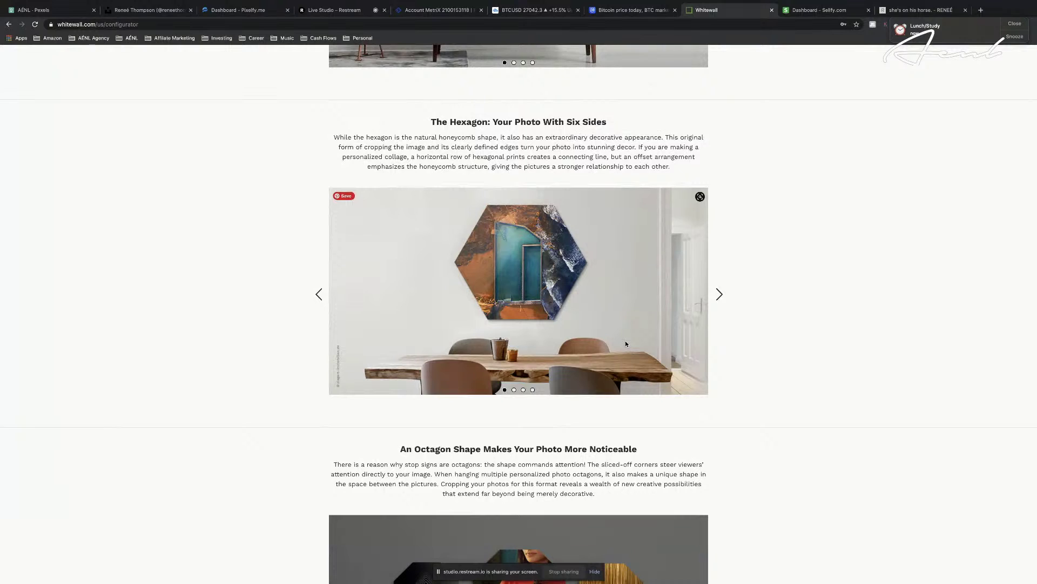
{"action": "scroll", "coordinate": [625, 343], "scroll_direction": "down", "scroll_amount": 4}
{"action": "scroll", "coordinate": [626, 344], "scroll_direction": "down", "scroll_amount": 7}
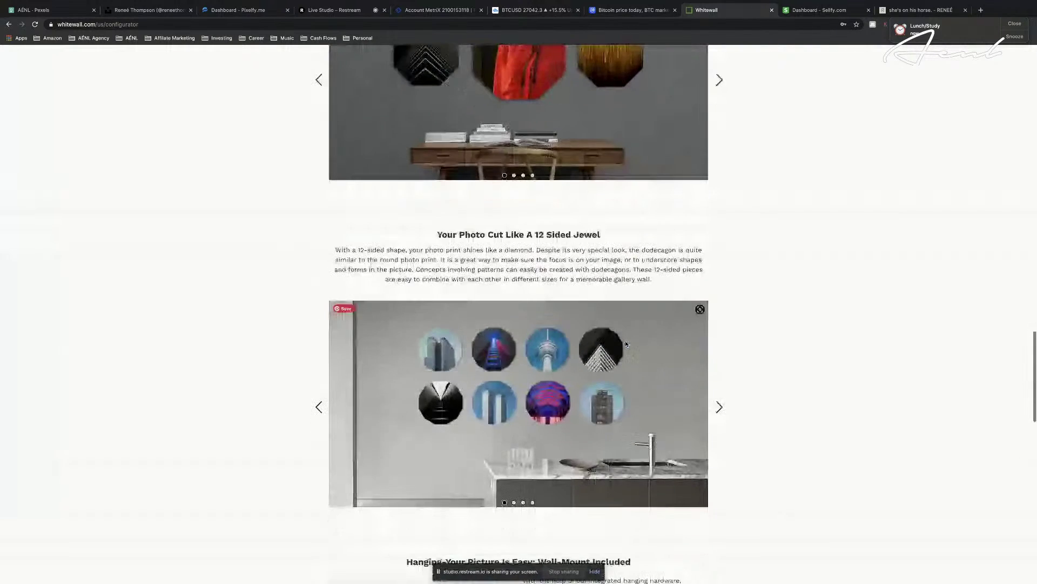
{"action": "scroll", "coordinate": [626, 344], "scroll_direction": "down", "scroll_amount": 8}
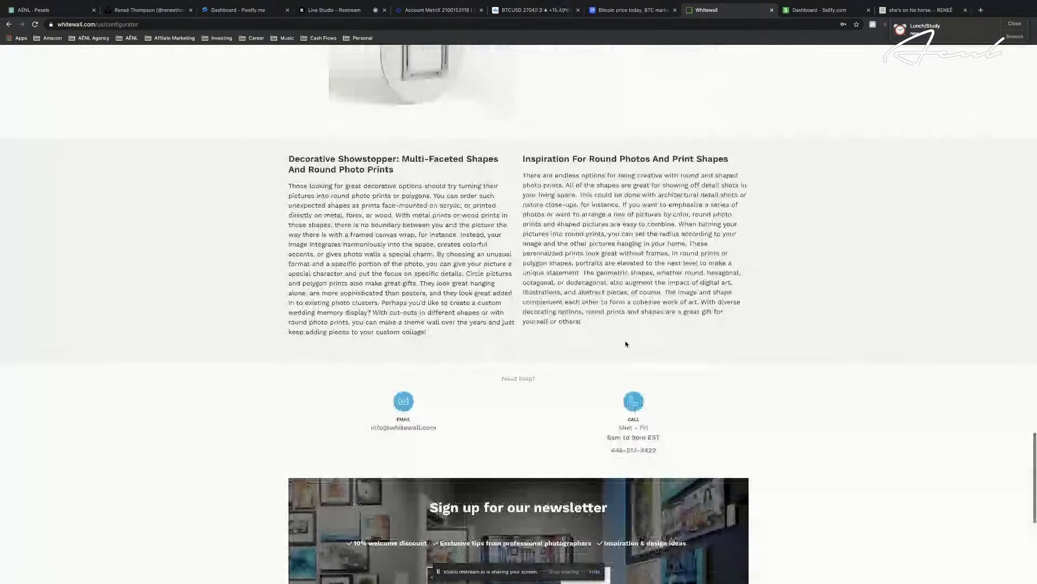
{"action": "scroll", "coordinate": [626, 343], "scroll_direction": "up", "scroll_amount": 20}
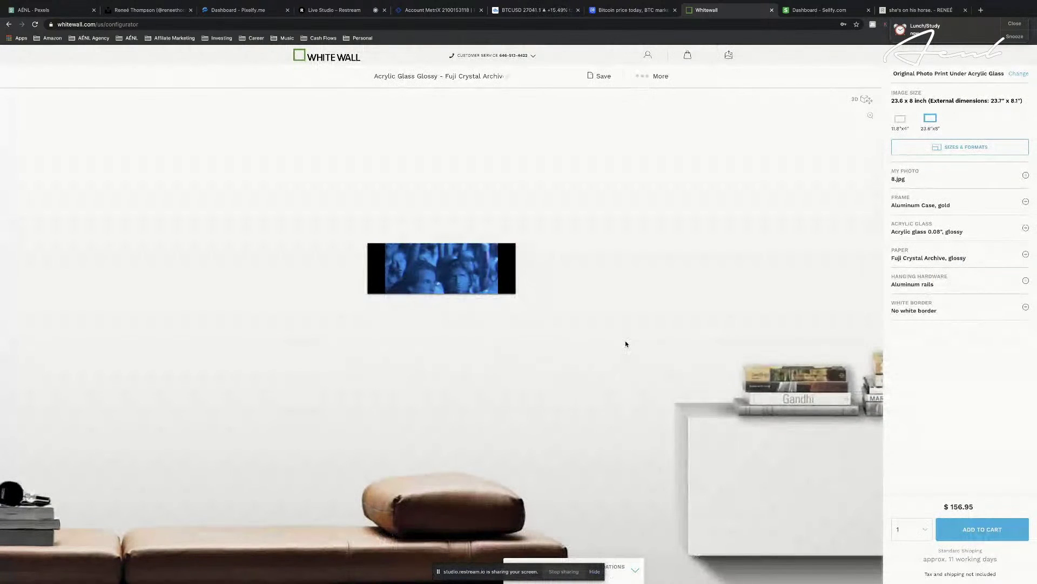
{"action": "mouse_move", "coordinate": [488, 282]}
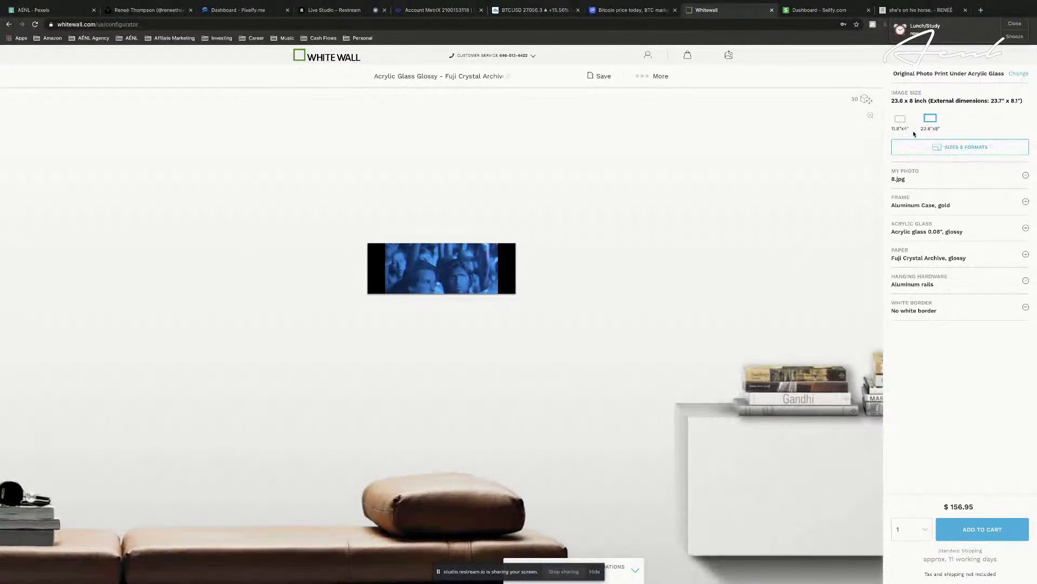
Check the image size and materials on the Sellfy "she's on his horse." product page and return to the WhiteWall configurator
{"action": "left_click", "coordinate": [839, 11]}
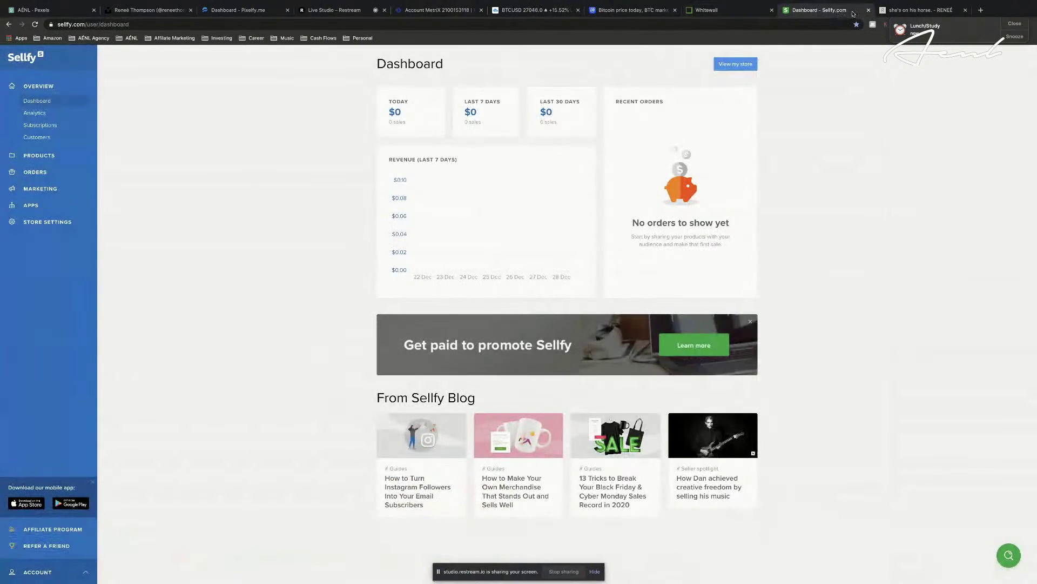
{"action": "left_click", "coordinate": [901, 11]}
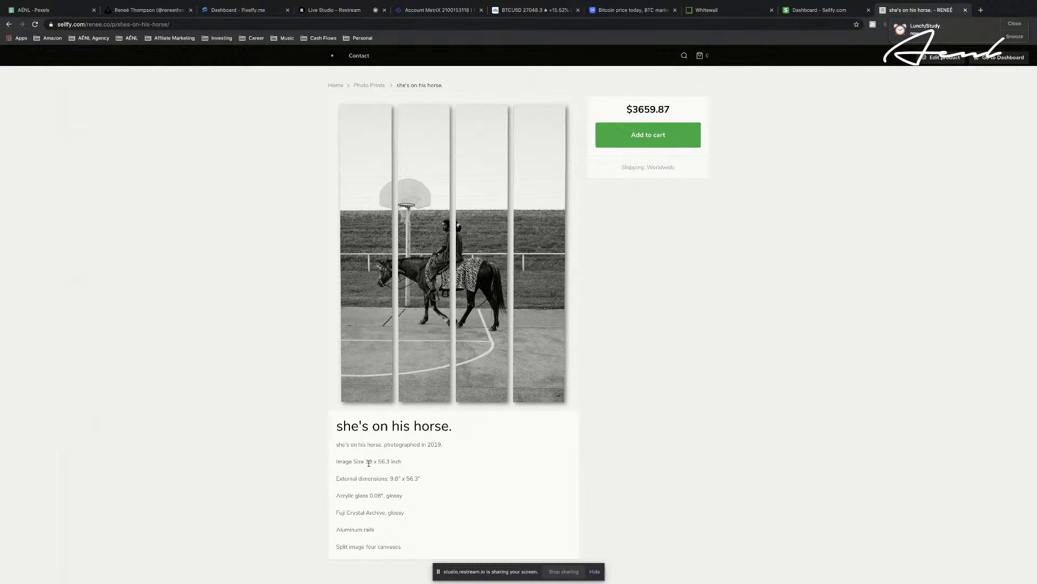
{"action": "left_click", "coordinate": [815, 11]}
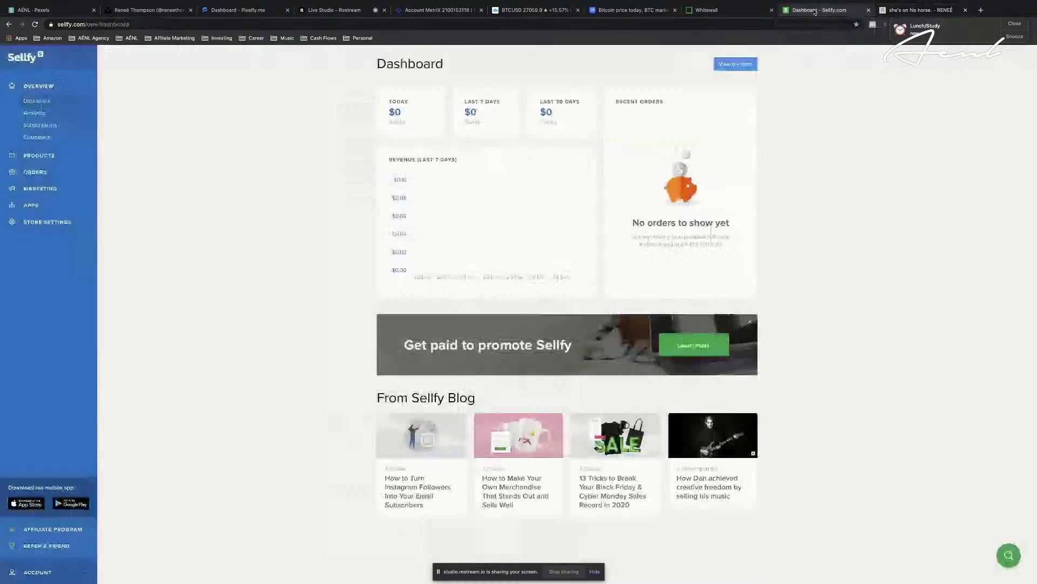
{"action": "left_click", "coordinate": [720, 13]}
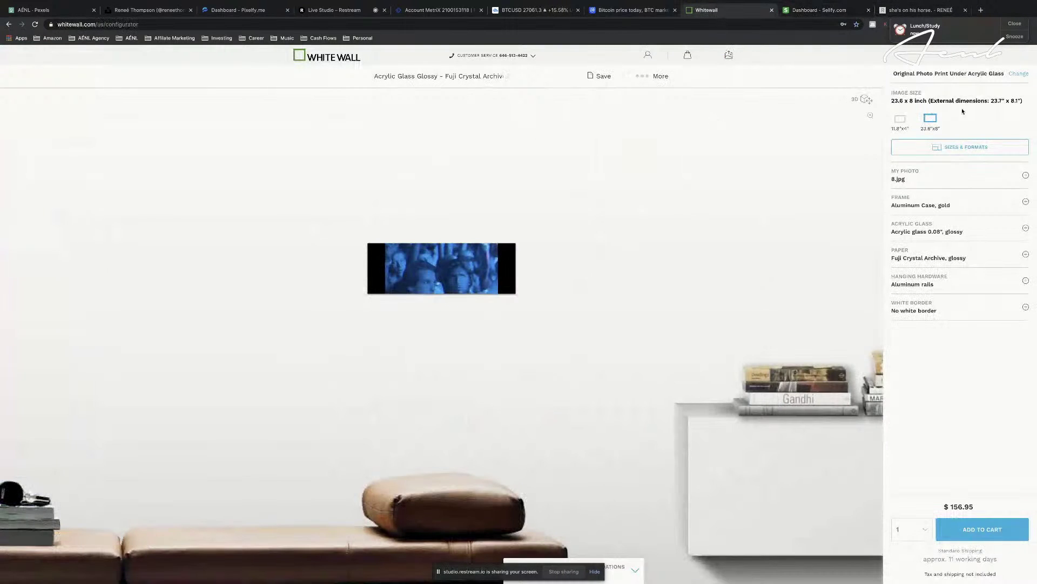
{"action": "left_click", "coordinate": [942, 146]}
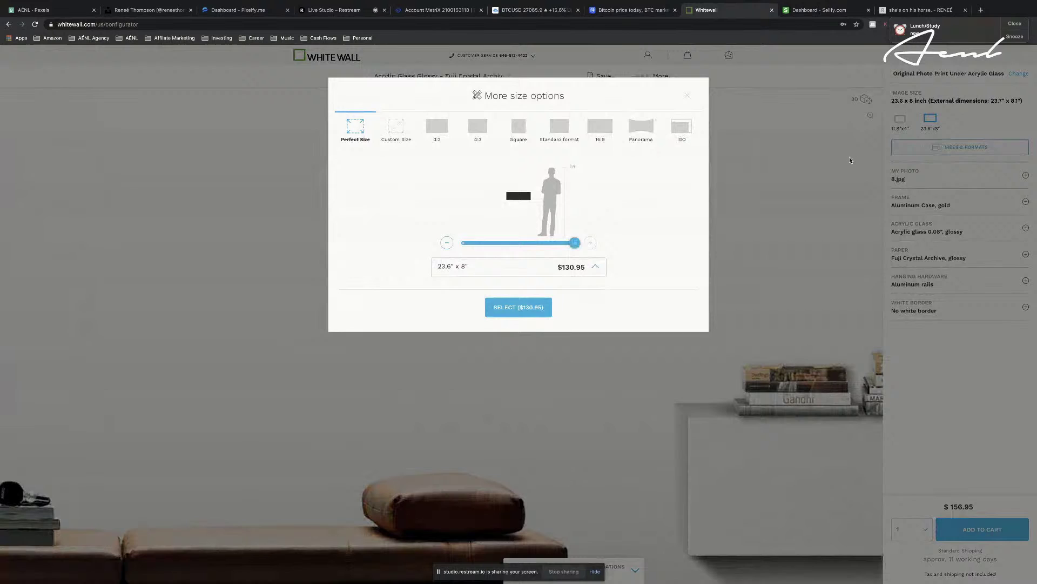
{"action": "left_click", "coordinate": [396, 128]}
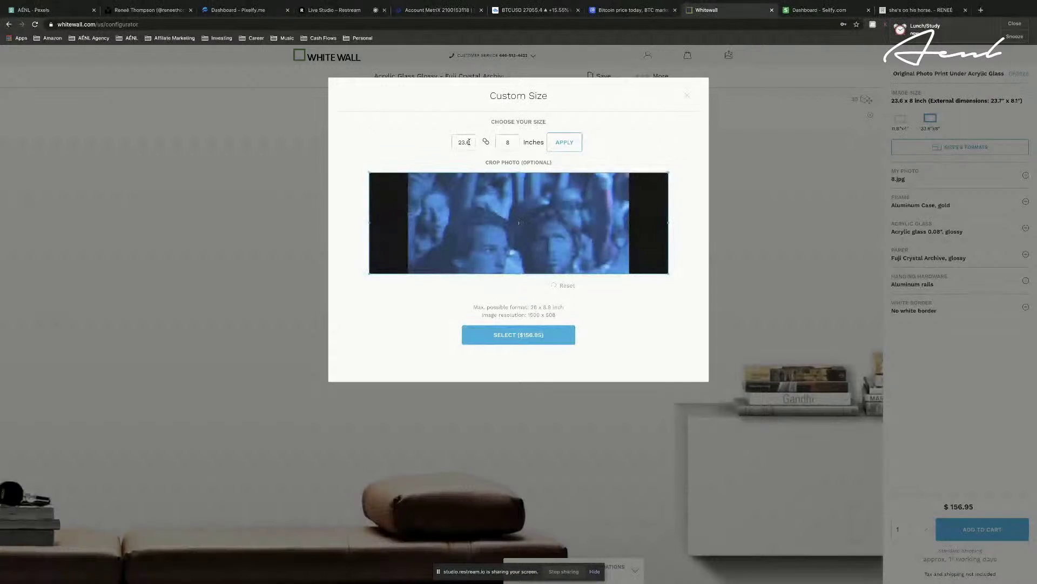
{"action": "type", "text": "57.2"}
{"action": "left_click", "coordinate": [506, 141]}
{"action": "key", "text": "BackSpace"}
{"action": "left_click", "coordinate": [619, 147]}
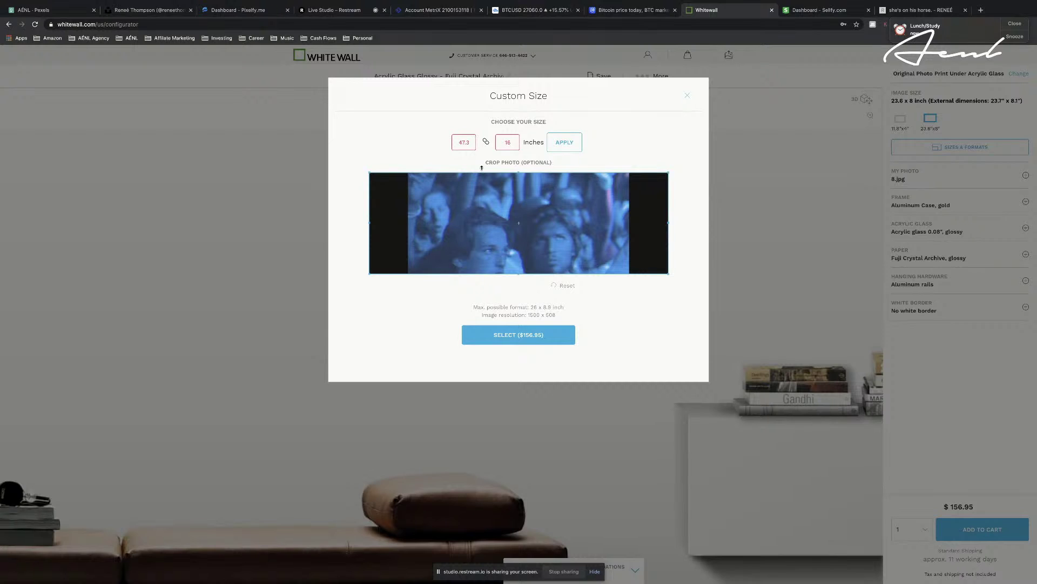
{"action": "left_click", "coordinate": [542, 334]}
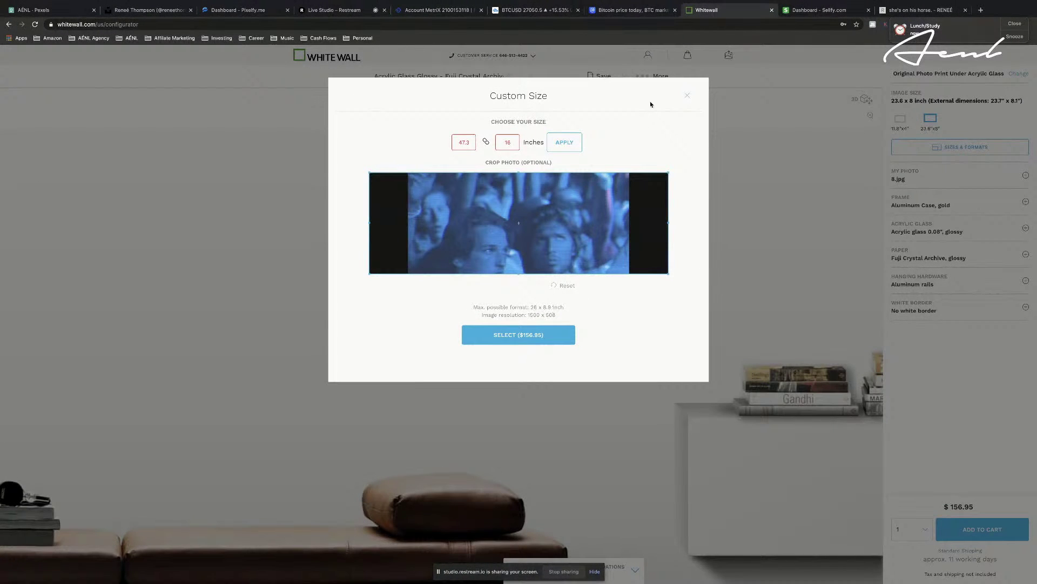
{"action": "left_click", "coordinate": [688, 97]}
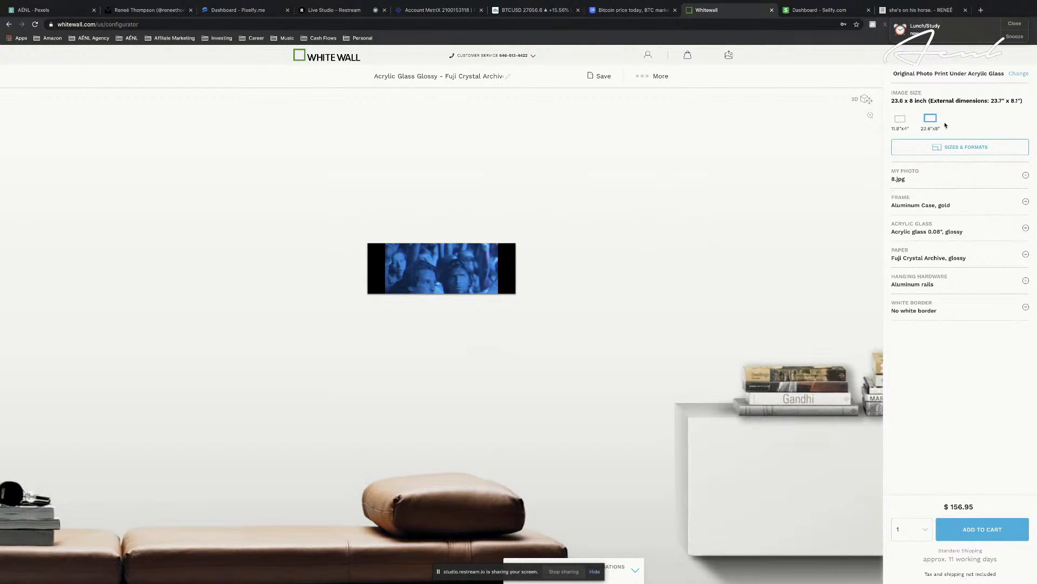
Set a custom print size of 26 x 8.8 inches for 8.jpg and select it
{"action": "left_click", "coordinate": [951, 147]}
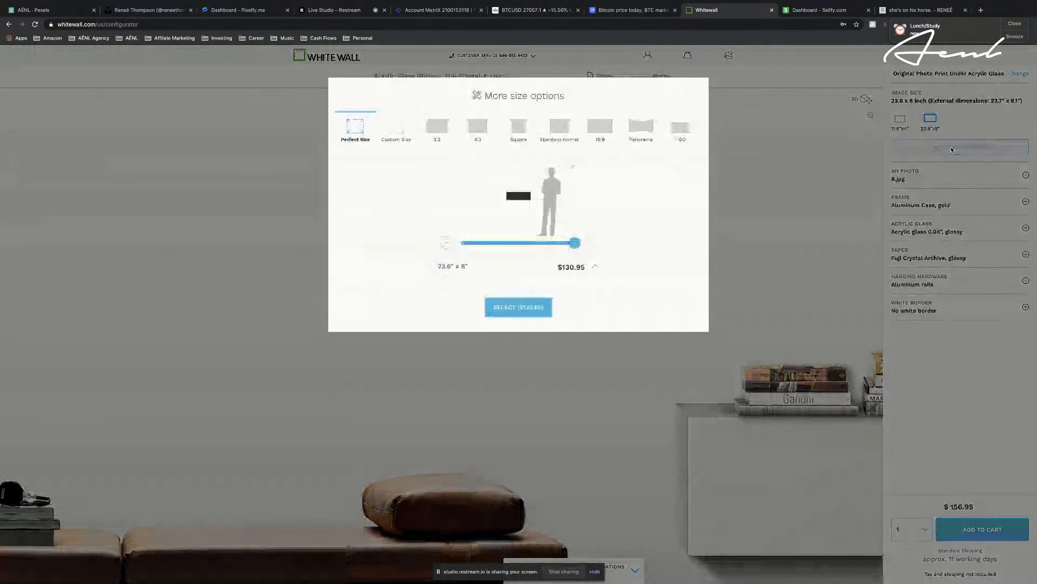
{"action": "left_click", "coordinate": [395, 134]}
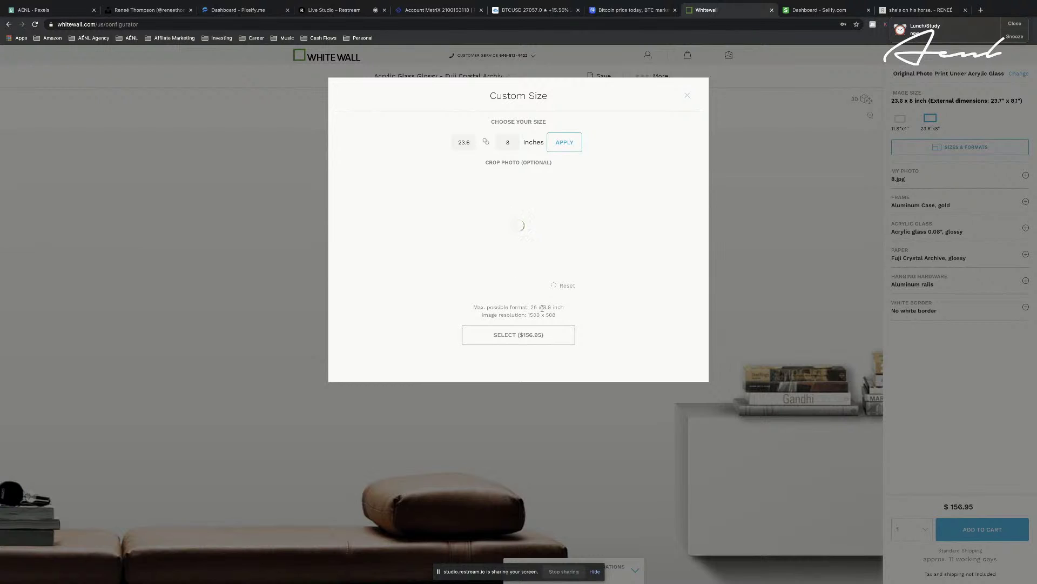
{"action": "left_click", "coordinate": [471, 139]}
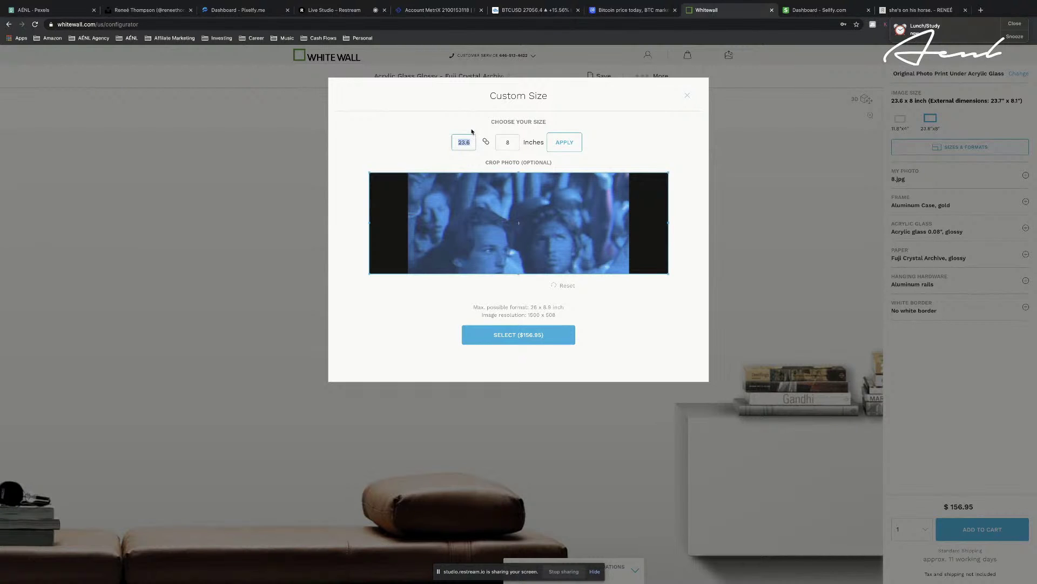
{"action": "key", "text": "BackSpace"}
{"action": "type", "text": "26"}
{"action": "left_click", "coordinate": [512, 141]}
{"action": "type", "text": ".9"}
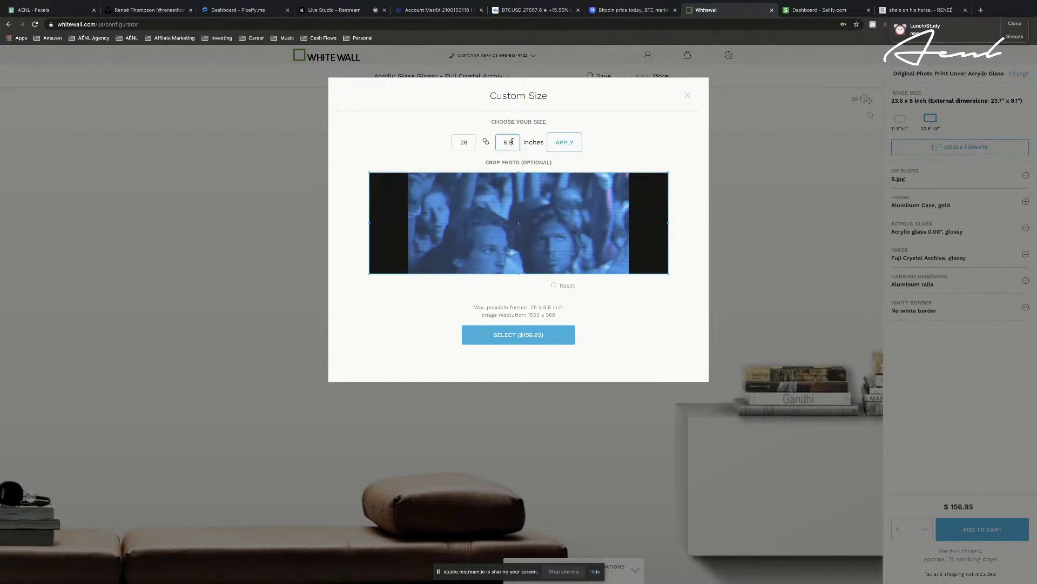
{"action": "left_click", "coordinate": [568, 145]}
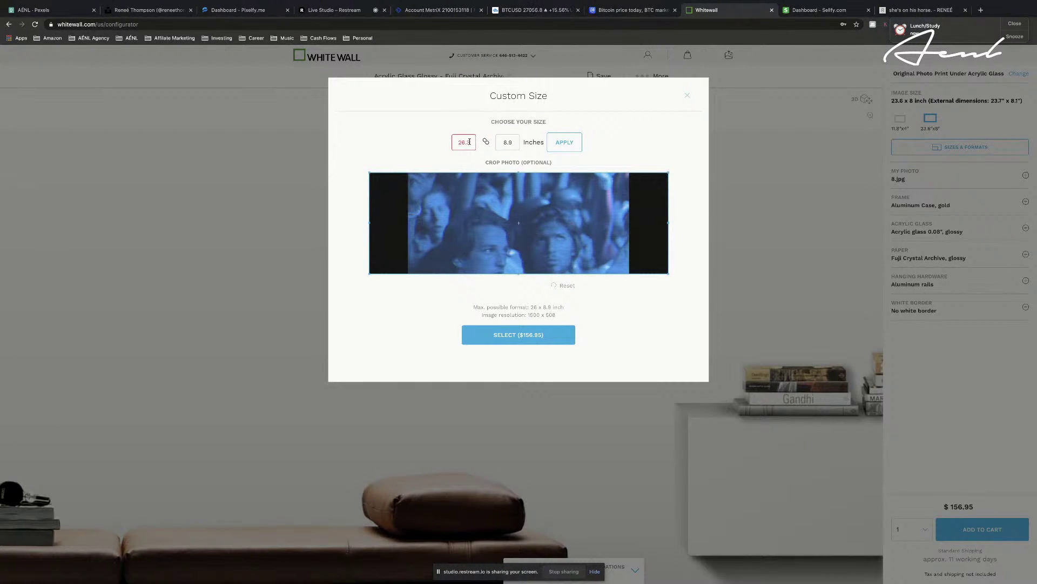
{"action": "key", "text": "BackSpace"}
{"action": "type", "text": "3"}
{"action": "key", "text": "BackSpace"}
{"action": "key", "text": "BackSpace"}
{"action": "left_click", "coordinate": [449, 146]}
{"action": "left_click", "coordinate": [564, 142]}
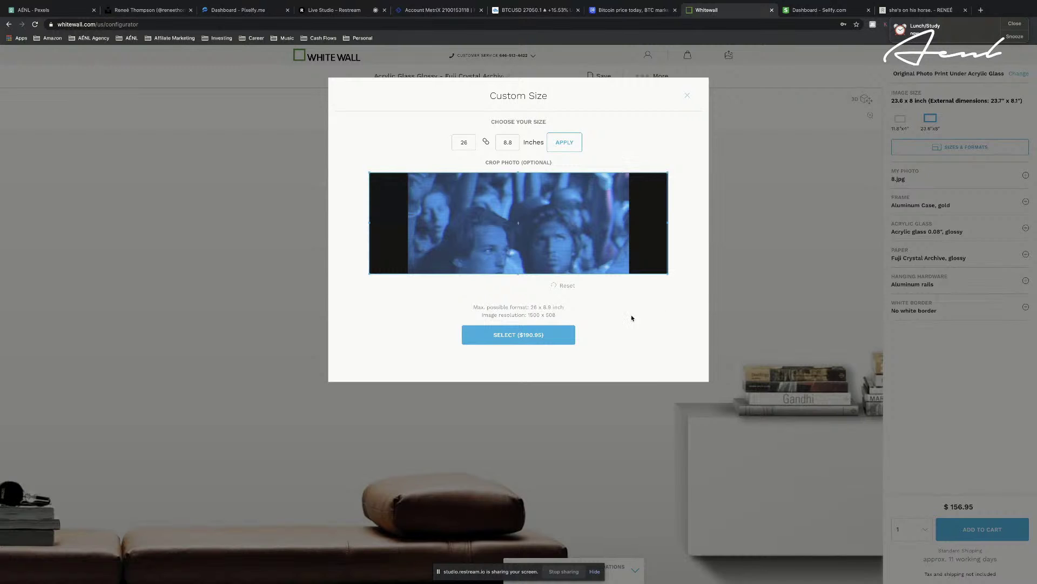
{"action": "left_click", "coordinate": [549, 340]}
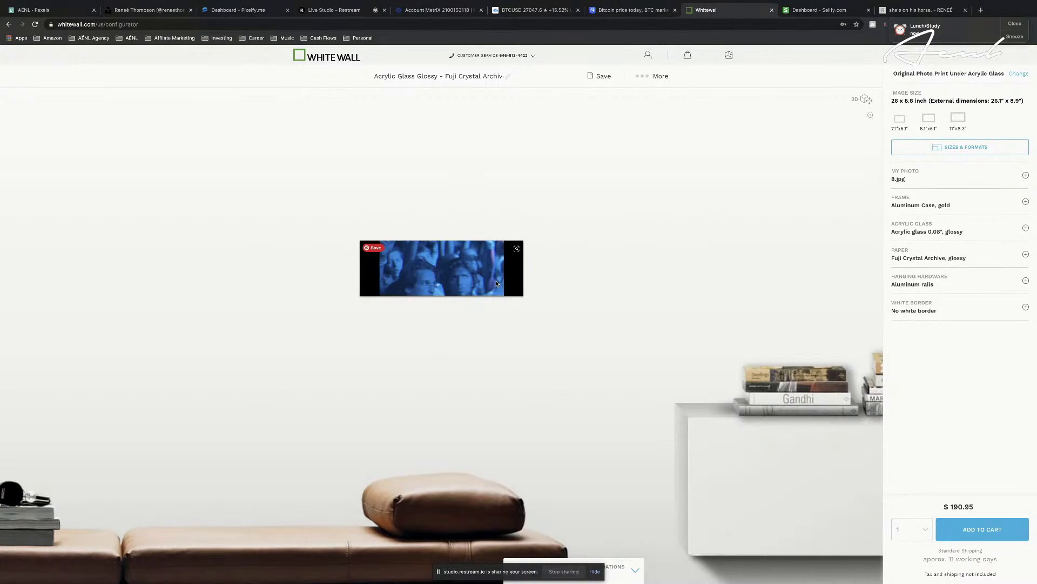
Examine the framed print by rotating it in the 3D view and look at the size options
{"action": "left_click", "coordinate": [865, 99]}
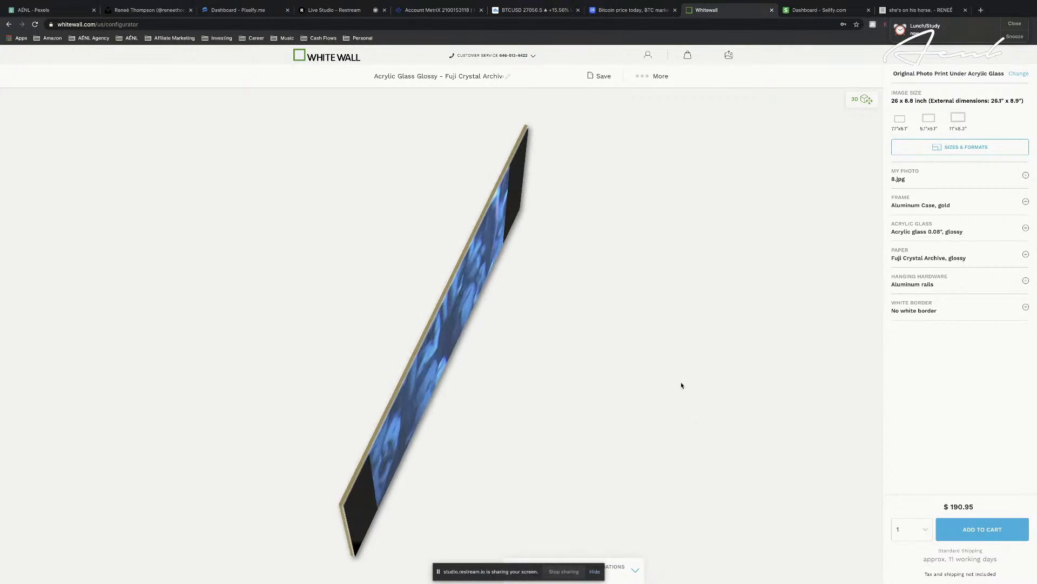
{"action": "left_click_drag", "start_coordinate": [448, 248], "coordinate": [495, 336]}
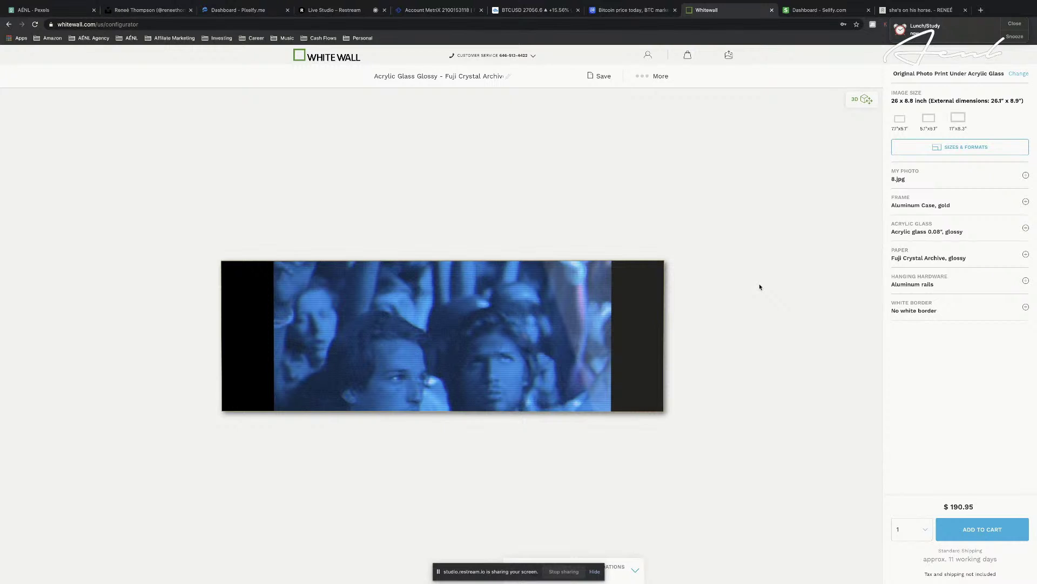
{"action": "left_click", "coordinate": [862, 101]}
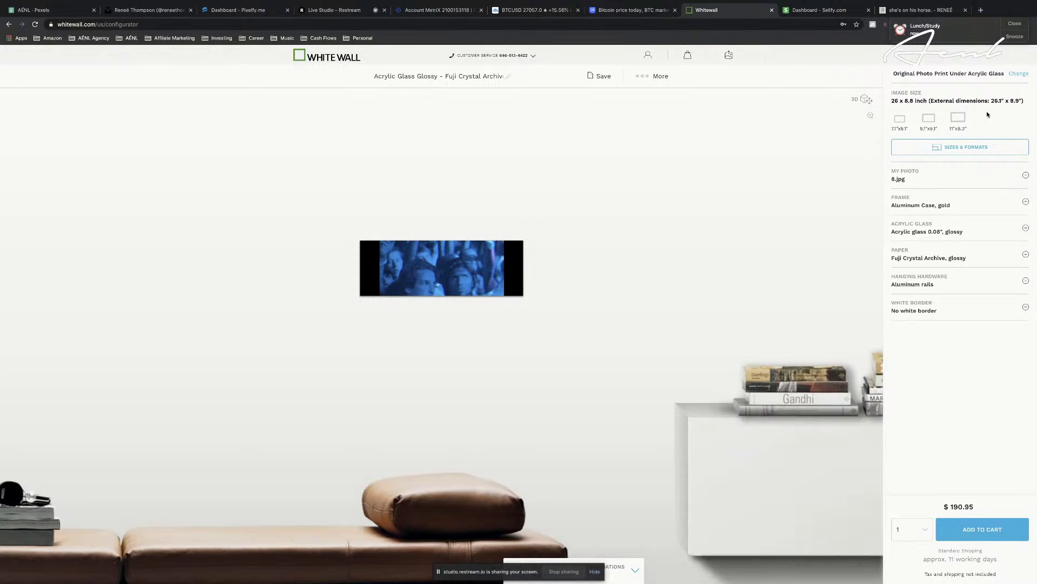
{"action": "left_click", "coordinate": [1003, 149]}
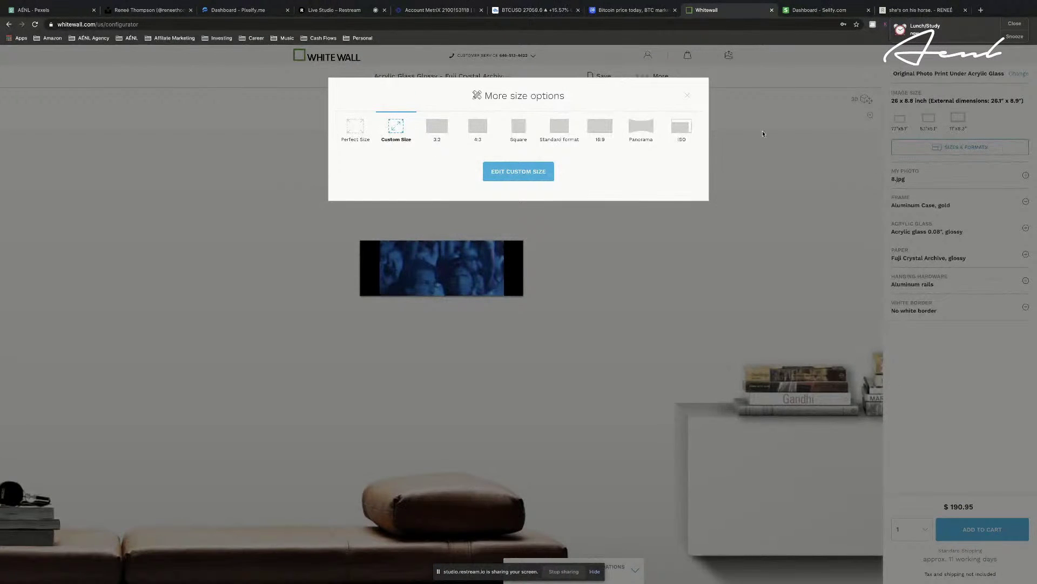
{"action": "left_click", "coordinate": [687, 95]}
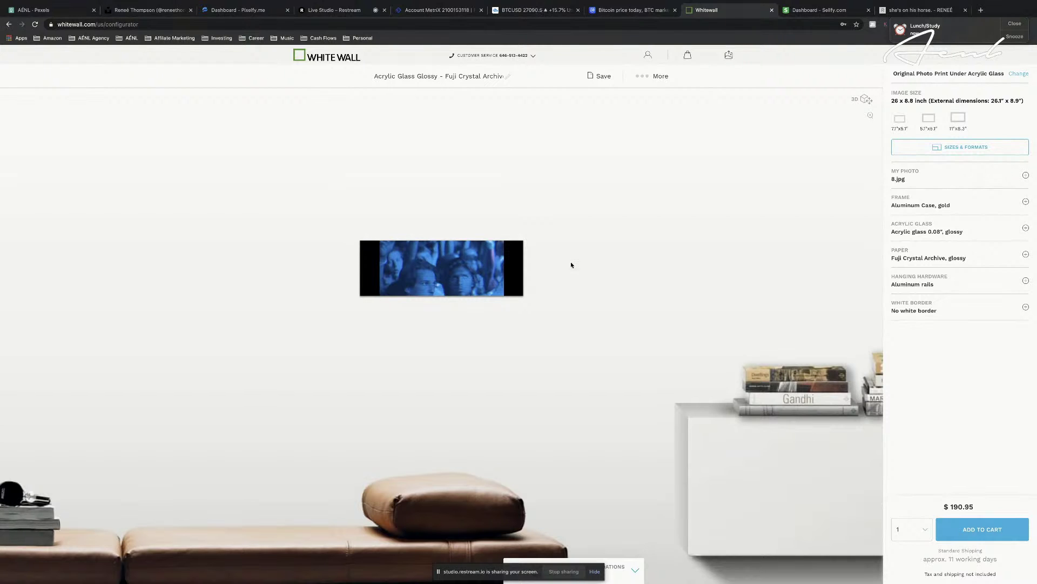
Show the print in the 3D view and capture a screenshot of just the print's area
{"action": "left_click", "coordinate": [867, 100]}
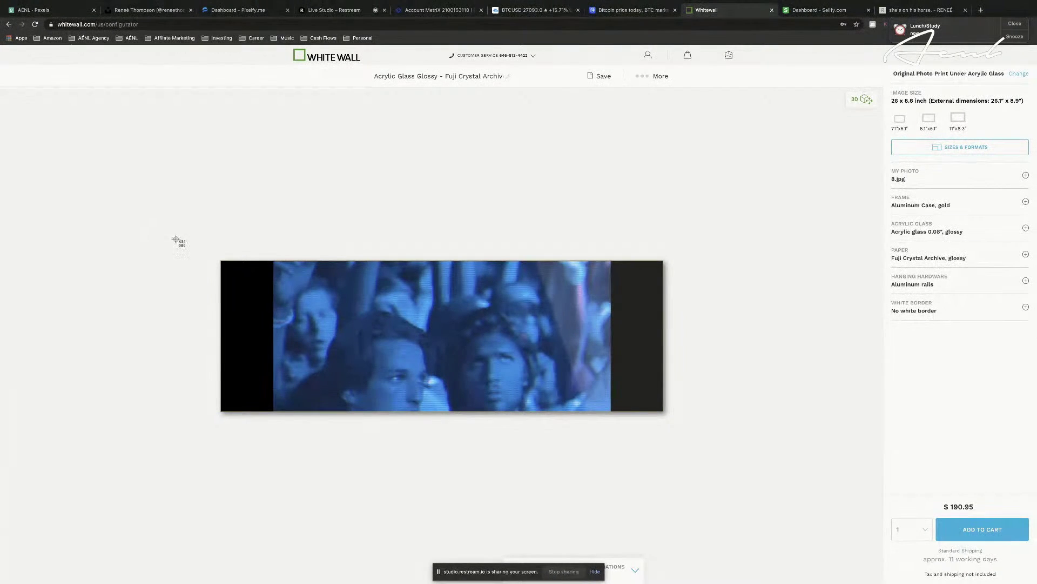
{"action": "key", "text": "super+shift+4"}
{"action": "left_click_drag", "start_coordinate": [213, 255], "coordinate": [671, 418]}
{"action": "key", "text": "super+shift+4"}
Switch to Finder, preview the new screenshot on the Desktop, and add the two newest screenshots to the product photos folder
{"action": "key", "text": "ctrl+Left"}
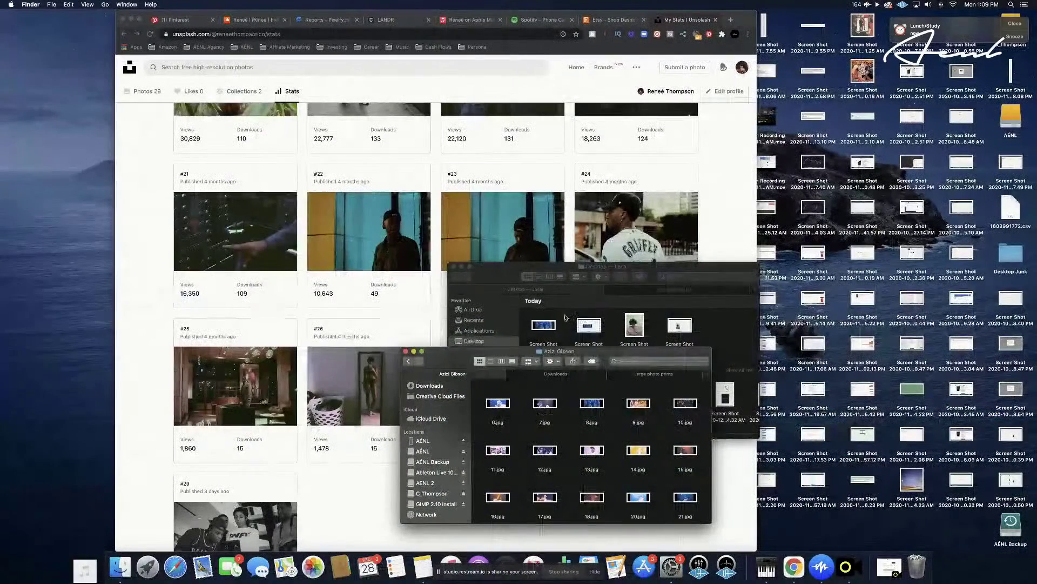
{"action": "left_click", "coordinate": [556, 333]}
{"action": "scroll", "coordinate": [556, 333], "scroll_direction": "down", "scroll_amount": 1}
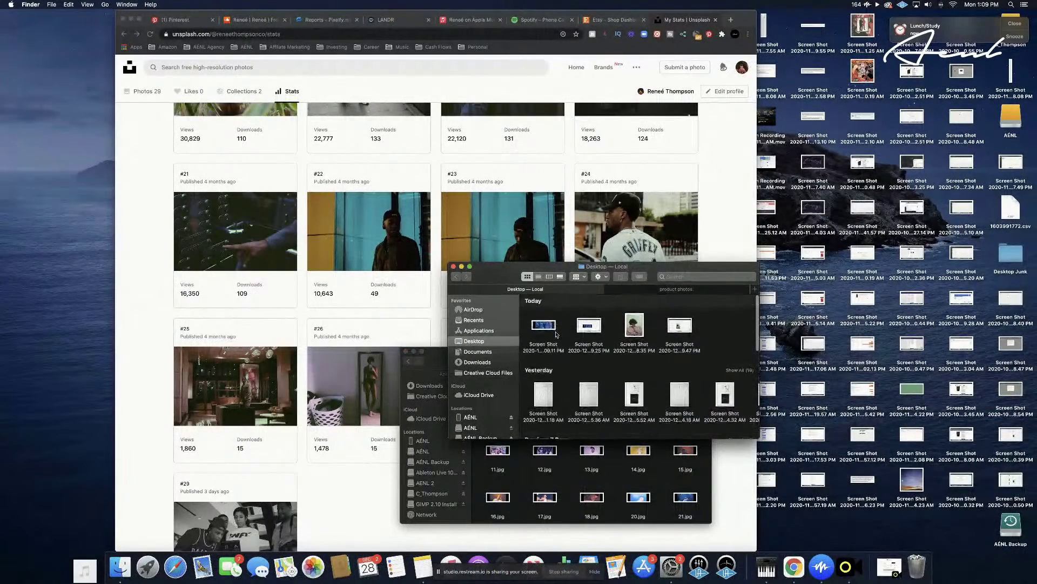
{"action": "left_click", "coordinate": [547, 326]}
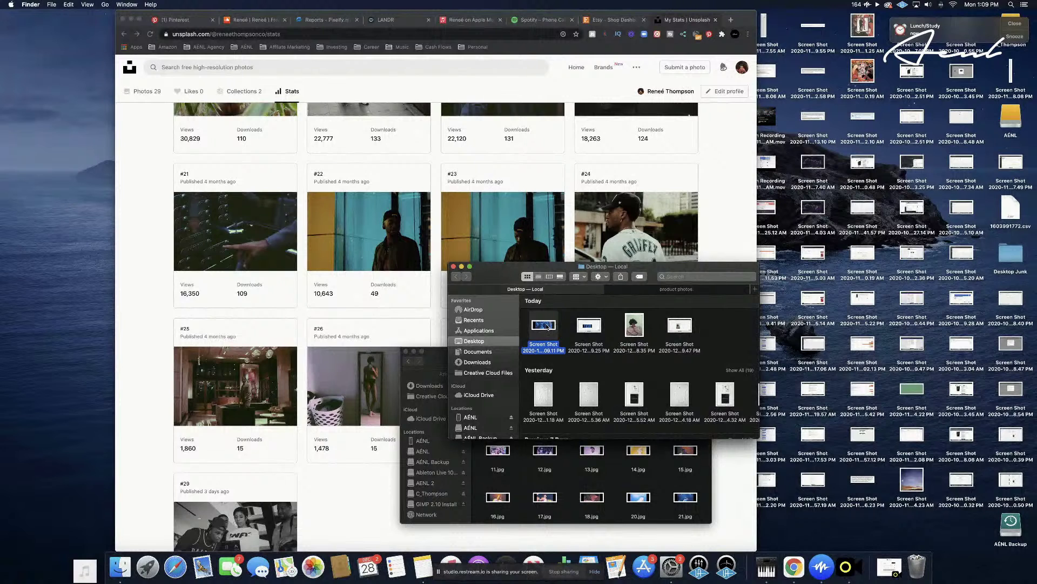
{"action": "key", "text": "space"}
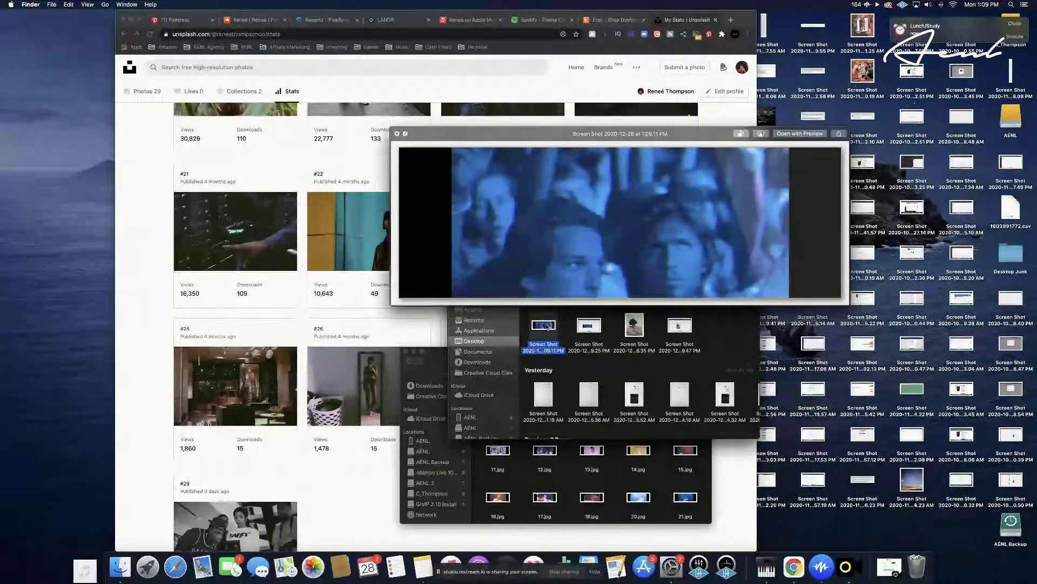
{"action": "key", "text": "space"}
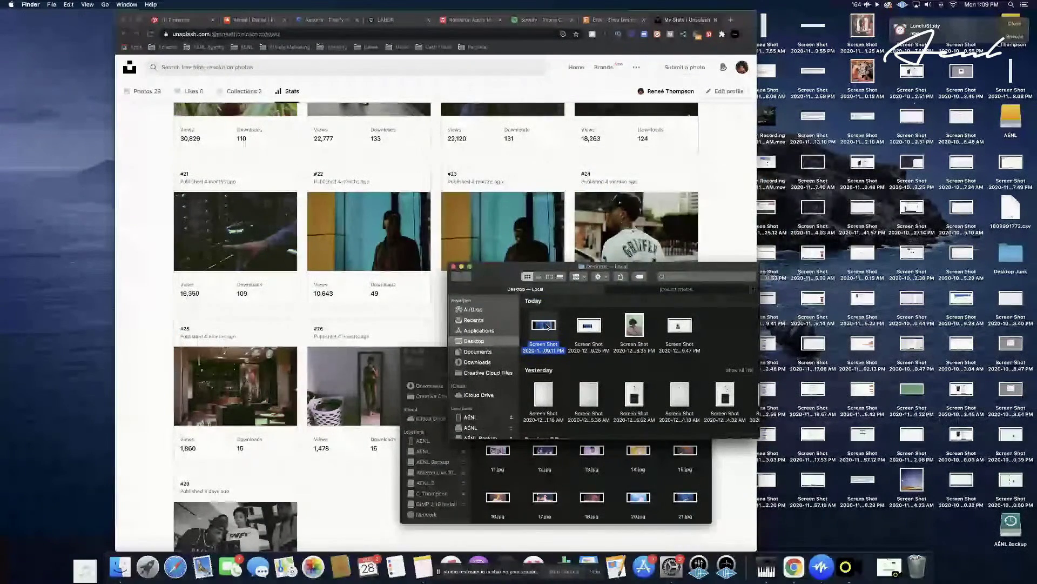
{"action": "left_click", "coordinate": [590, 326], "text": "shift"}
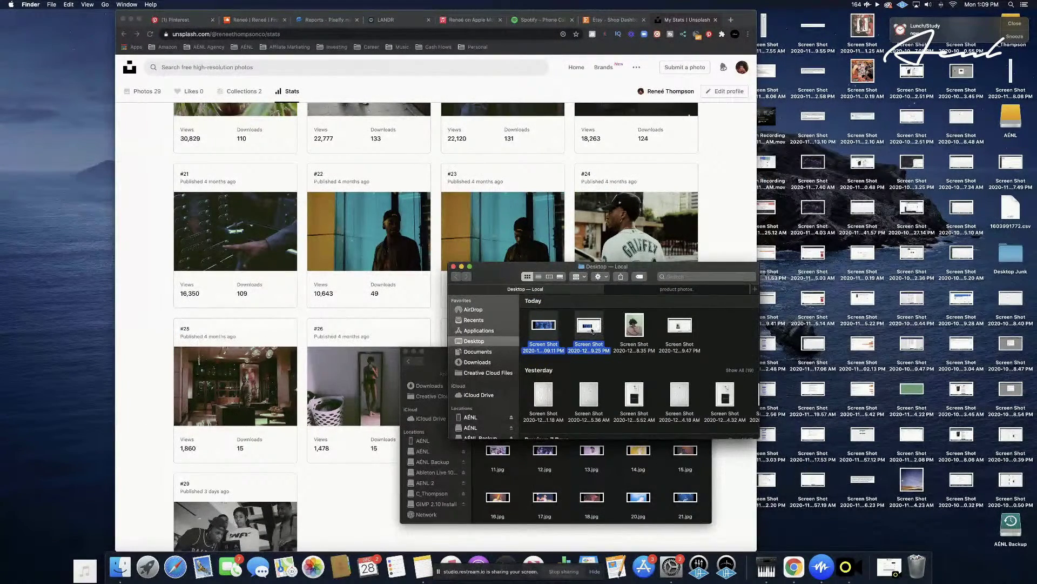
{"action": "left_click_drag", "start_coordinate": [590, 326], "coordinate": [651, 363]}
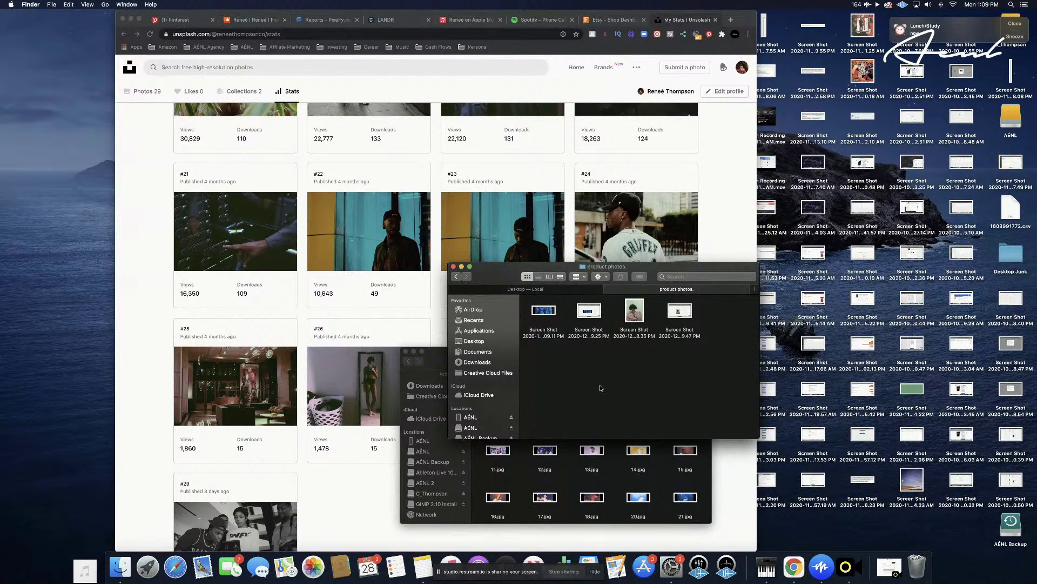
Preview the images 3.jpg, 2.jpg and 1.jpg in the folder of numbered photos
{"action": "left_click", "coordinate": [571, 489]}
{"action": "scroll", "coordinate": [570, 411], "scroll_direction": "up", "scroll_amount": 2}
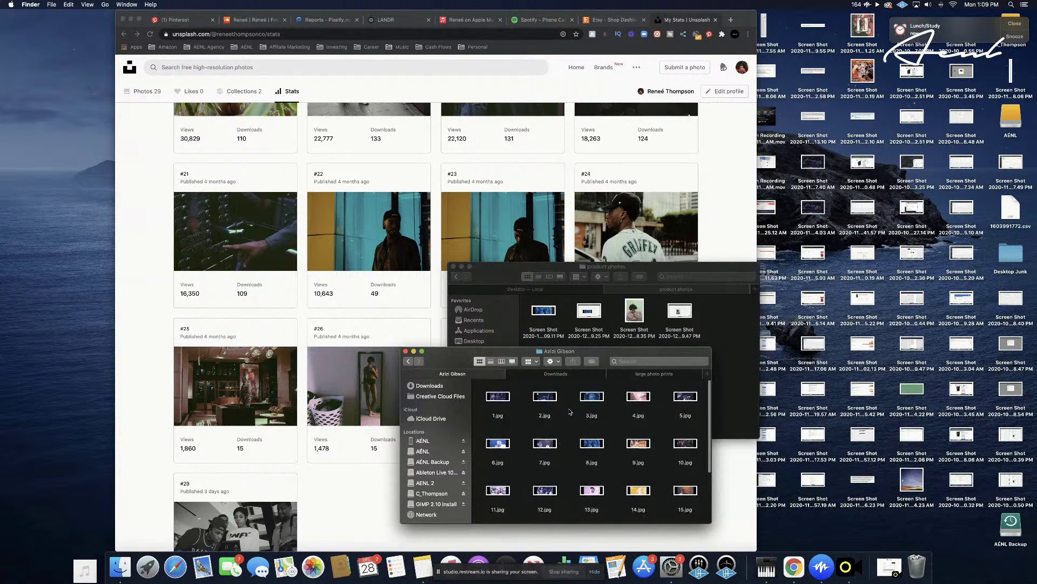
{"action": "left_click", "coordinate": [599, 398]}
{"action": "key", "text": "space"}
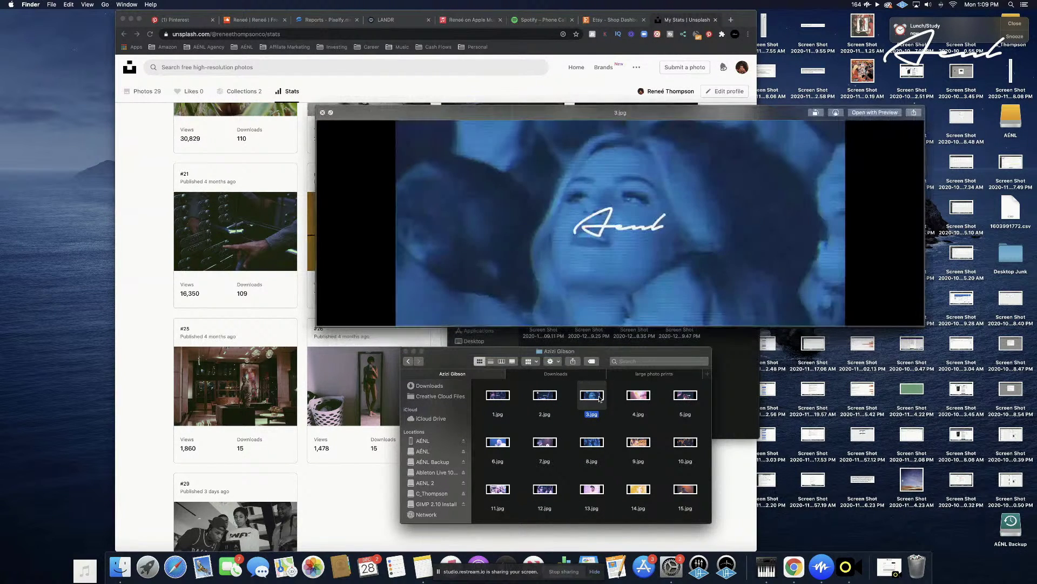
{"action": "key", "text": "space"}
{"action": "left_click", "coordinate": [541, 397]}
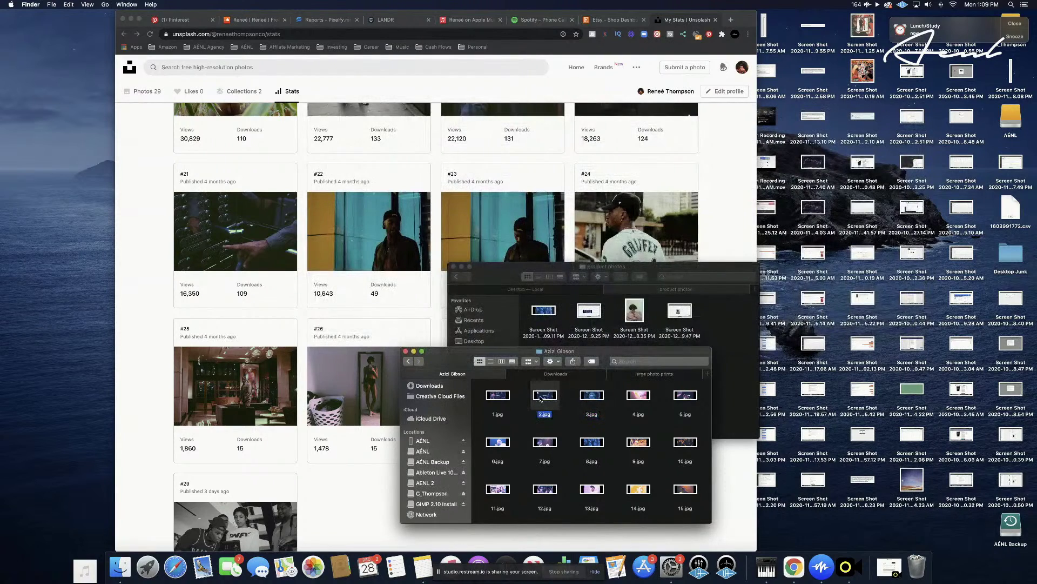
{"action": "key", "text": "space"}
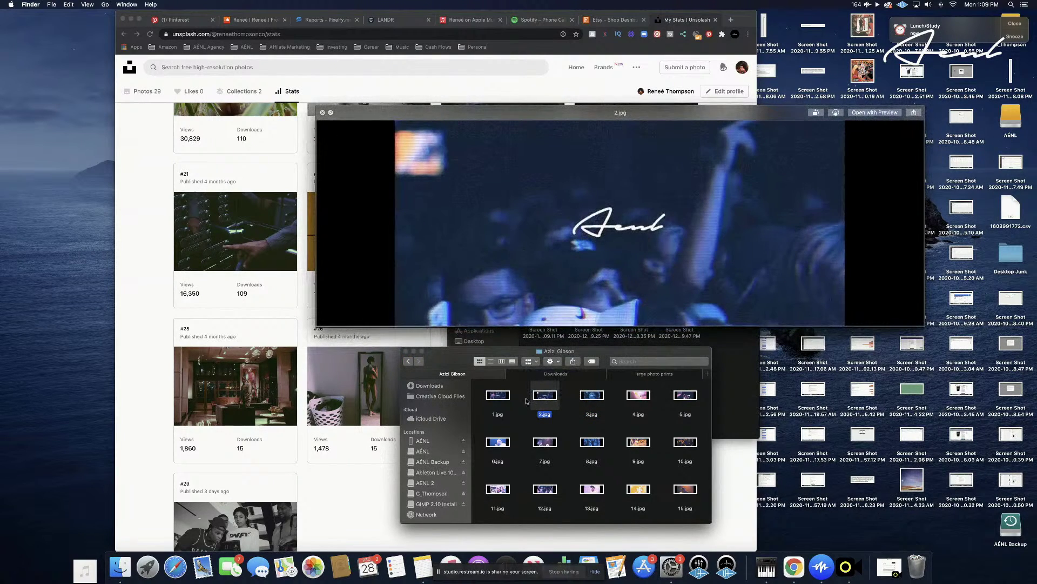
{"action": "key", "text": "space"}
{"action": "left_click", "coordinate": [499, 396]}
{"action": "key", "text": "space"}
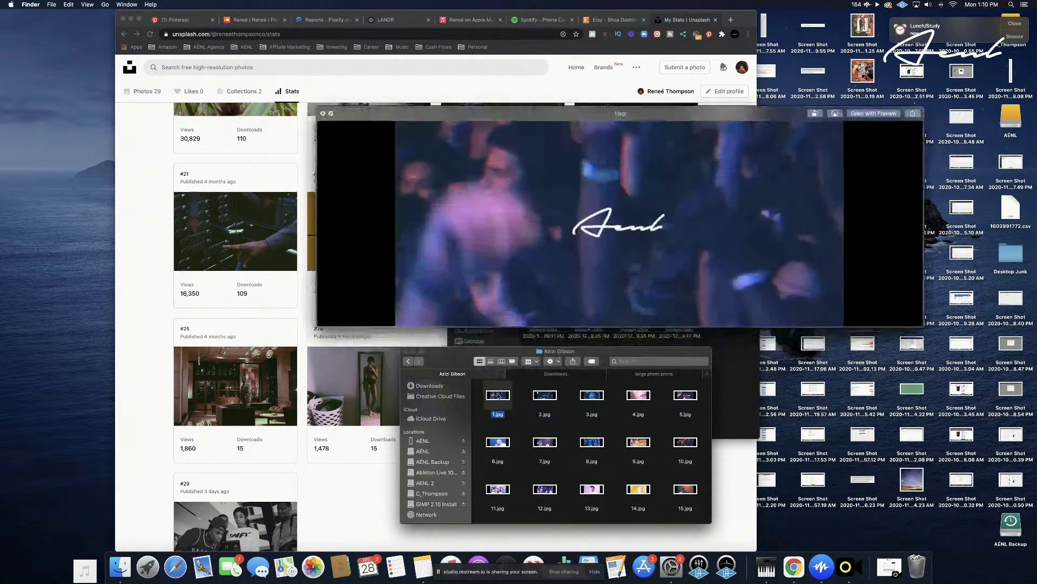
{"action": "key", "text": "space"}
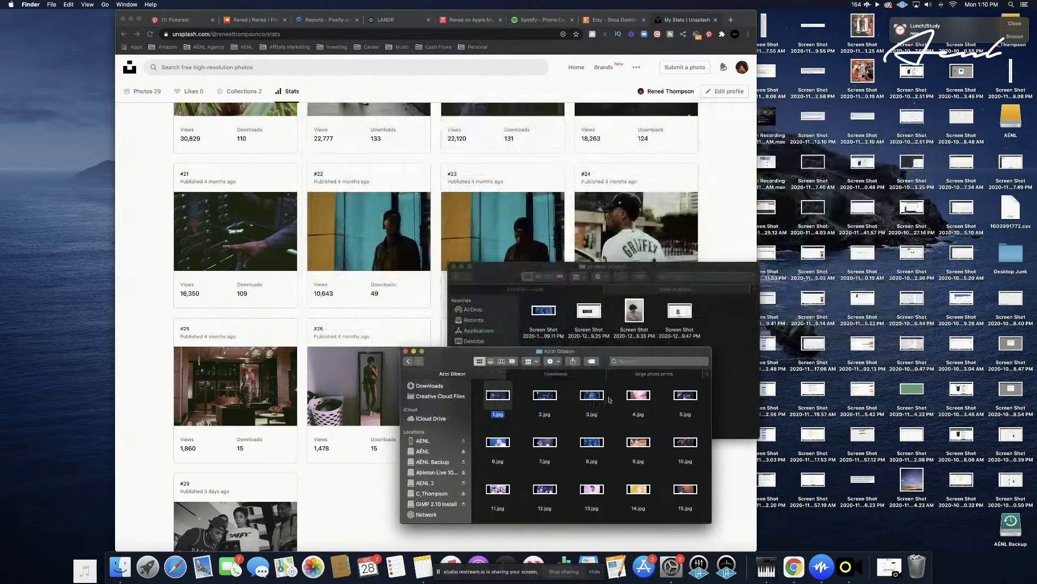
Preview the Azizi Gibson photo folder's information and select the image 3.jpg
{"action": "left_click", "coordinate": [611, 397]}
{"action": "key", "text": "space"}
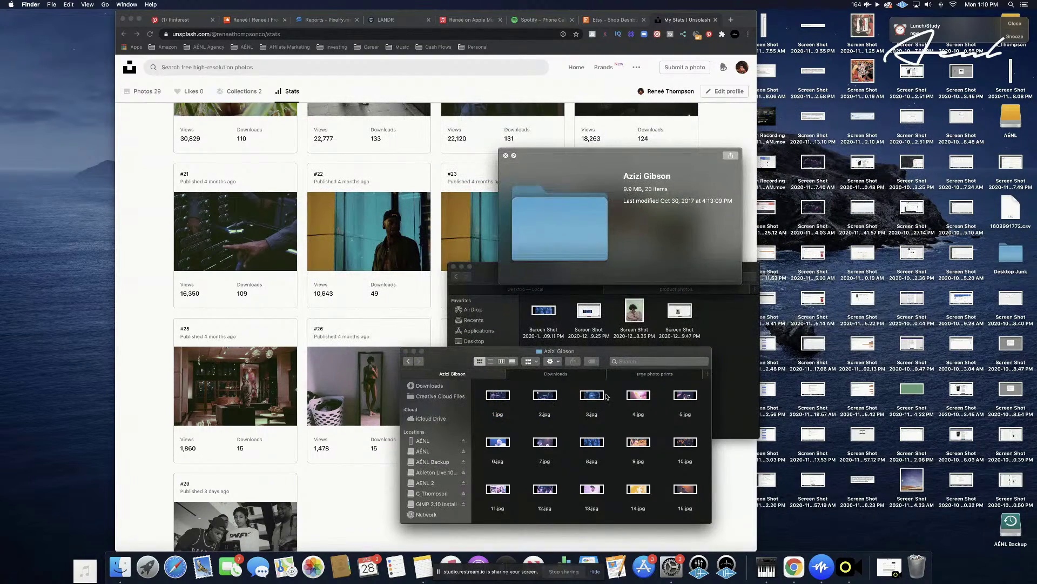
{"action": "key", "text": "space"}
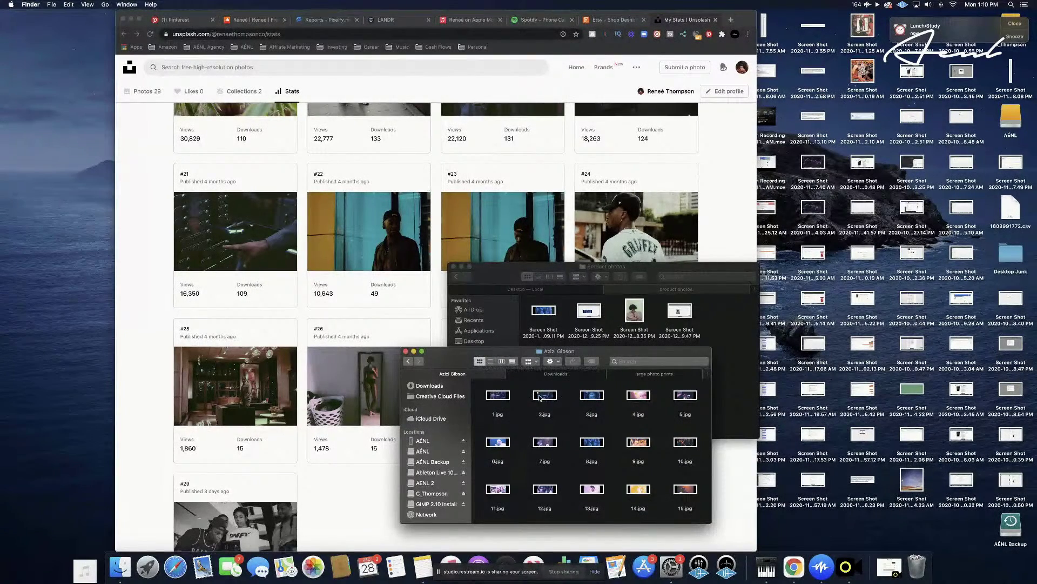
{"action": "left_click", "coordinate": [592, 396]}
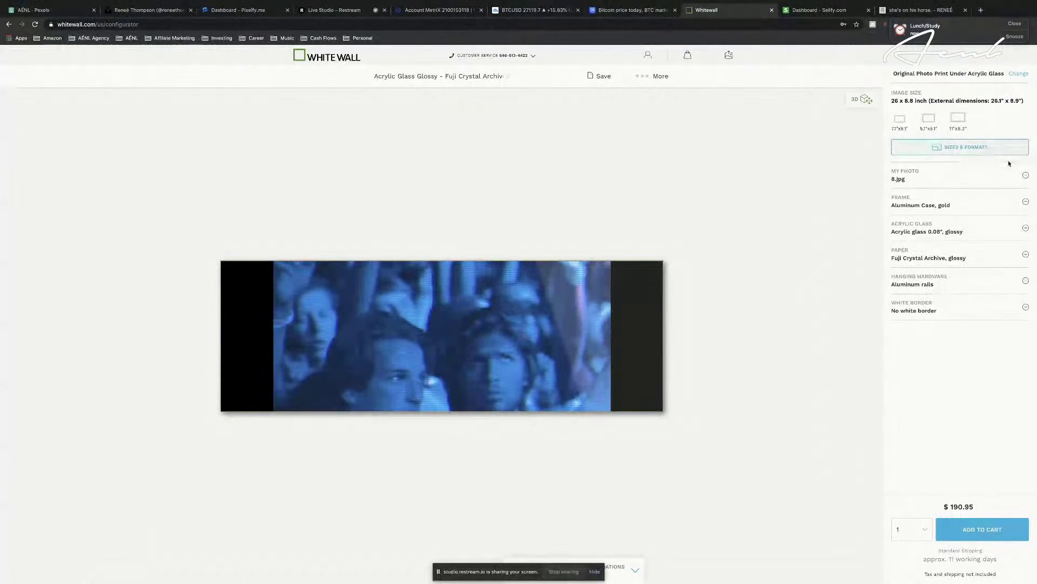
Switch to WhiteWall, open the file chooser for uploading a new print photo, and look through the recent folders
{"action": "left_click", "coordinate": [1026, 175]}
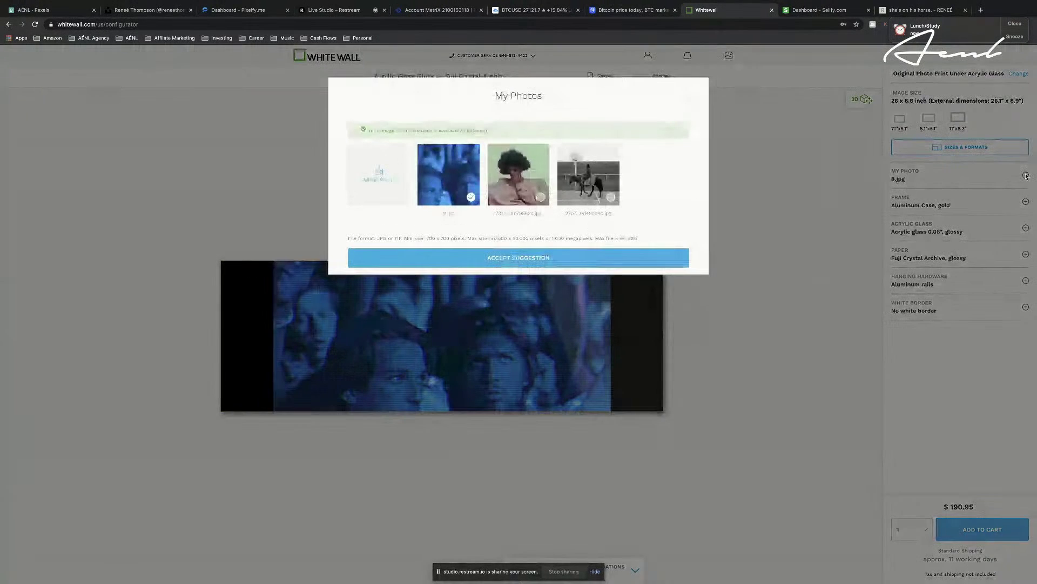
{"action": "left_click", "coordinate": [387, 173]}
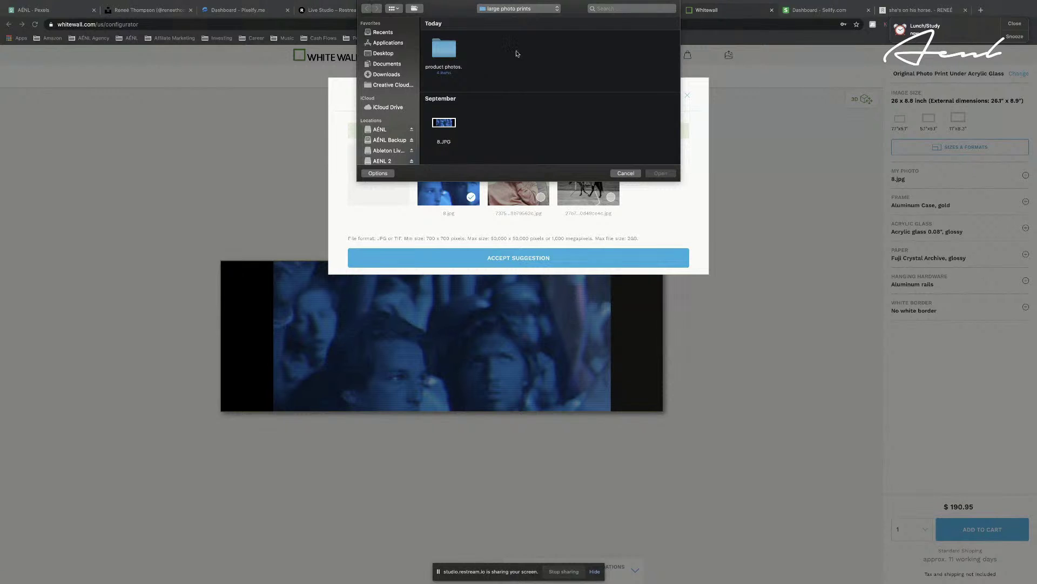
{"action": "left_click", "coordinate": [526, 9]}
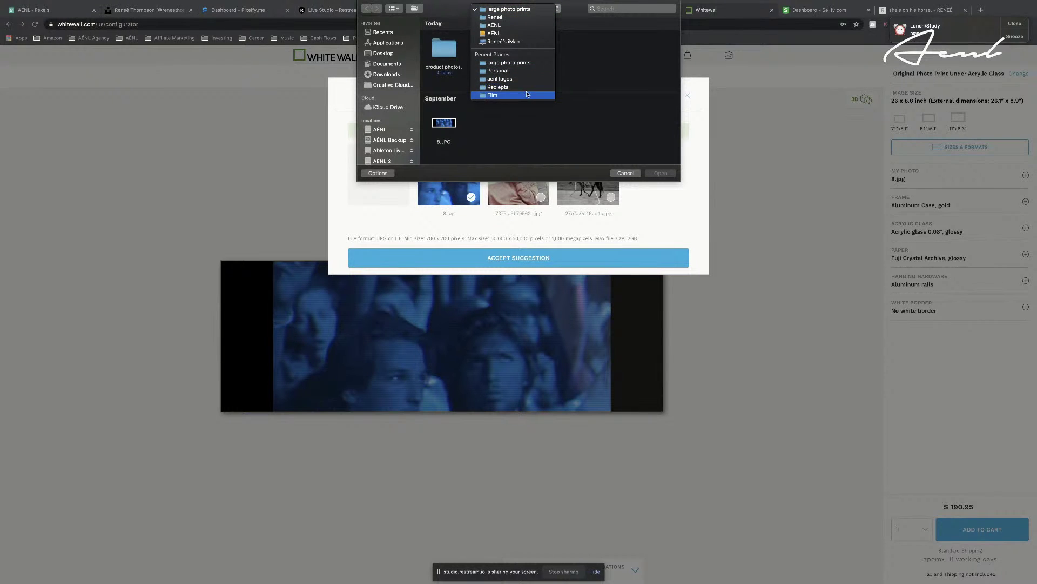
{"action": "left_click", "coordinate": [595, 119]}
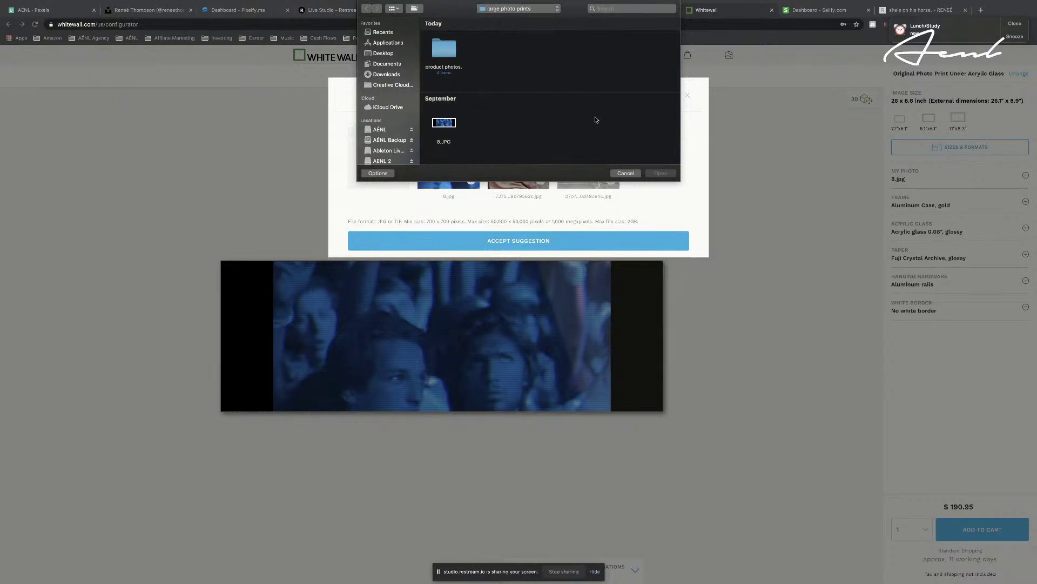
Switch to Finder and trace the path from the photo folder back to the AENL 2 drive
{"action": "key", "text": "ctrl+Left"}
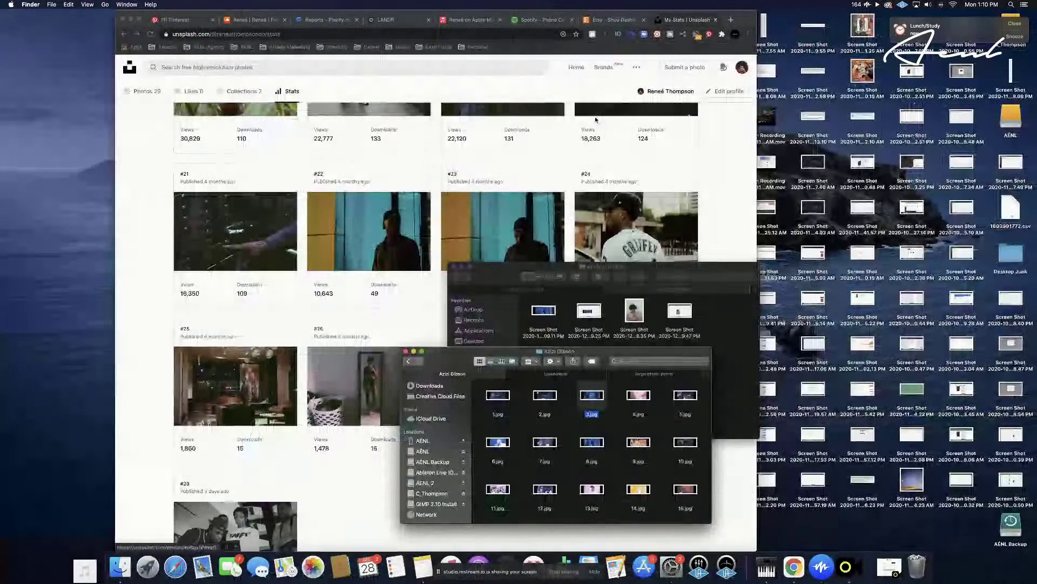
{"action": "left_click", "coordinate": [409, 361]}
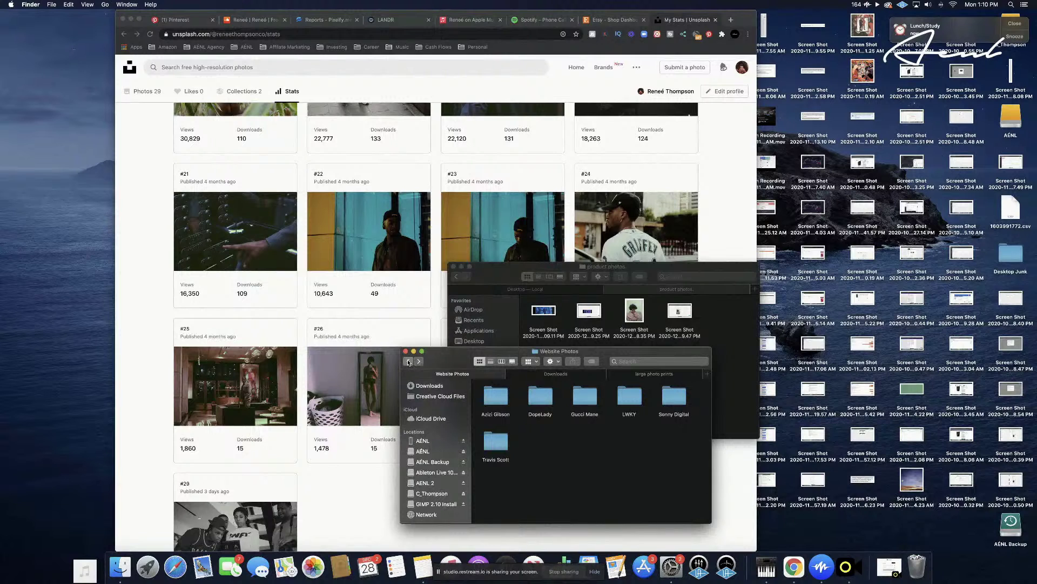
{"action": "left_click", "coordinate": [409, 361]}
{"action": "left_click", "coordinate": [408, 360]}
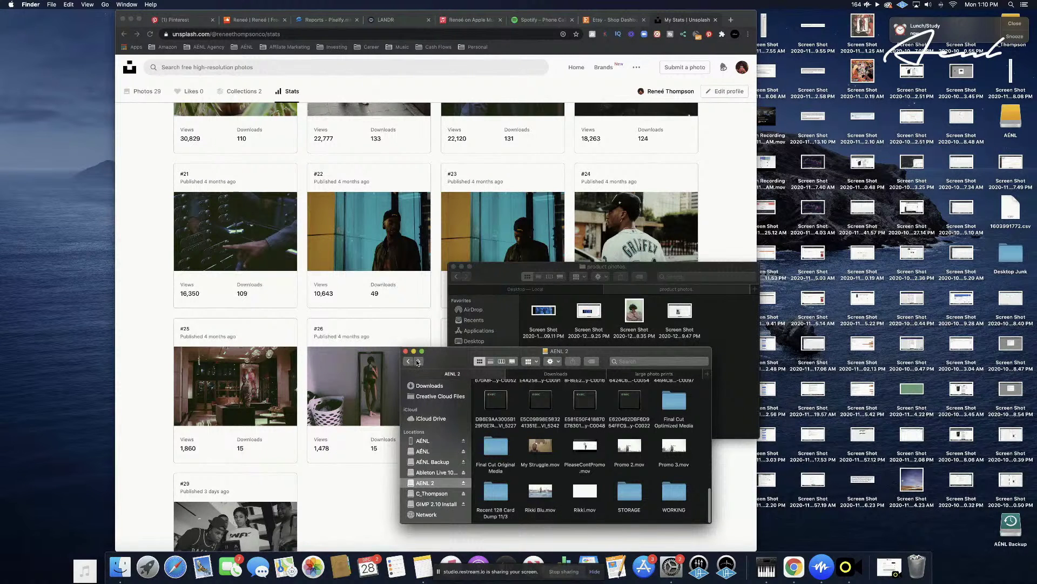
{"action": "left_click", "coordinate": [418, 361]}
{"action": "left_click", "coordinate": [419, 361]}
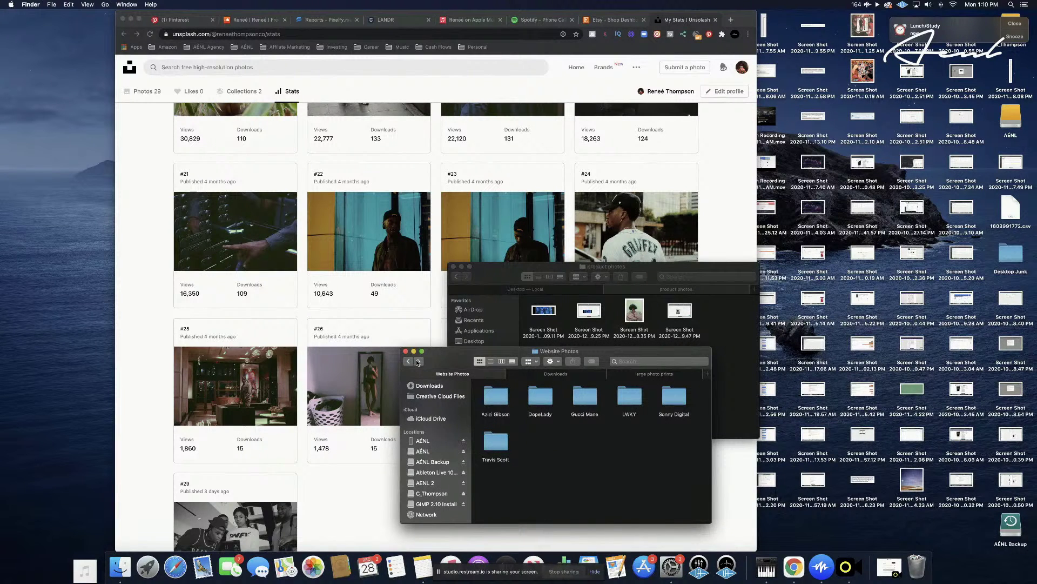
{"action": "left_click", "coordinate": [418, 361]}
Return to WhiteWall's file chooser and open the Azizi Gibson folder within STORAGE and Website Photos on the AENL 2 drive
{"action": "key", "text": "ctrl+Right"}
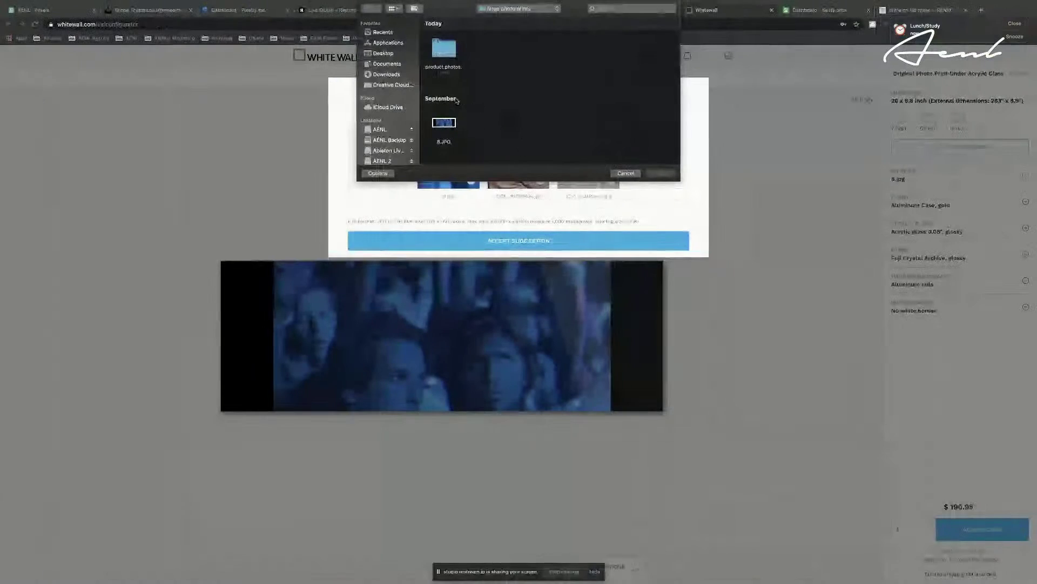
{"action": "left_click", "coordinate": [382, 161]}
{"action": "scroll", "coordinate": [485, 74], "scroll_direction": "down", "scroll_amount": 5}
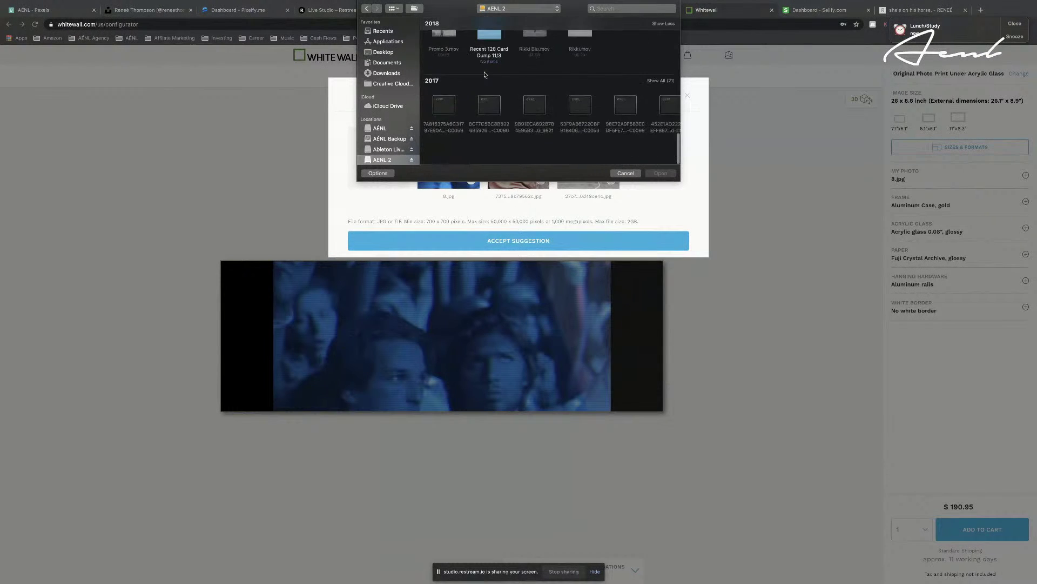
{"action": "scroll", "coordinate": [485, 75], "scroll_direction": "up", "scroll_amount": 3}
{"action": "scroll", "coordinate": [630, 125], "scroll_direction": "right", "scroll_amount": 5}
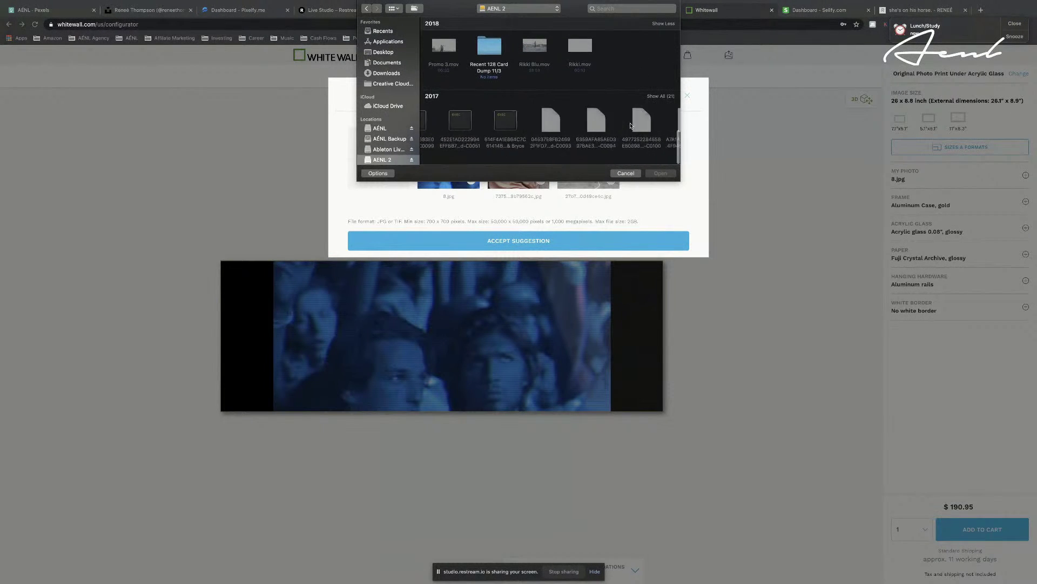
{"action": "scroll", "coordinate": [630, 125], "scroll_direction": "right", "scroll_amount": 5}
{"action": "double_click", "coordinate": [611, 122]}
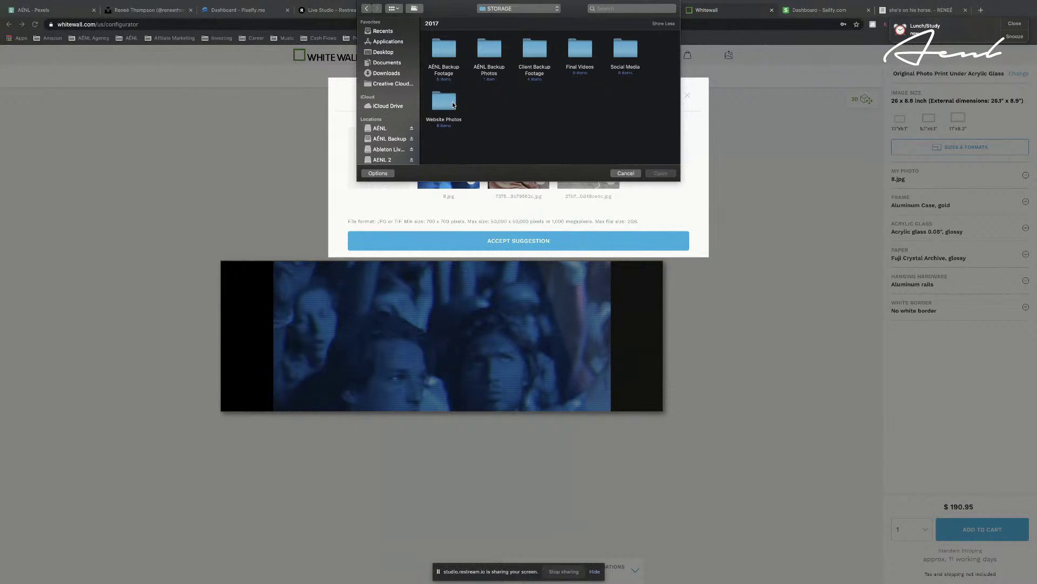
{"action": "double_click", "coordinate": [452, 104]}
{"action": "left_click", "coordinate": [441, 51]}
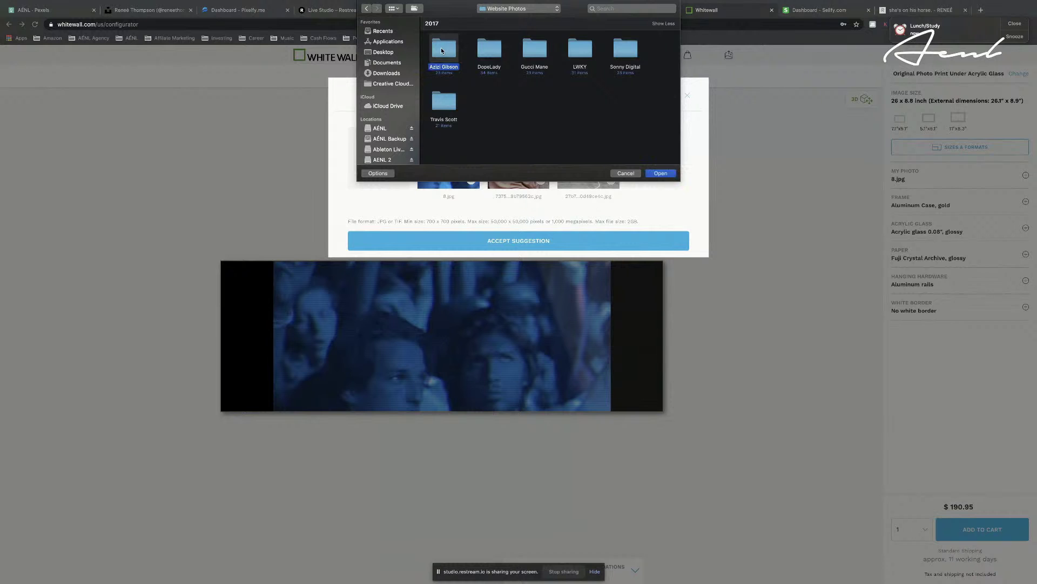
{"action": "double_click", "coordinate": [441, 50]}
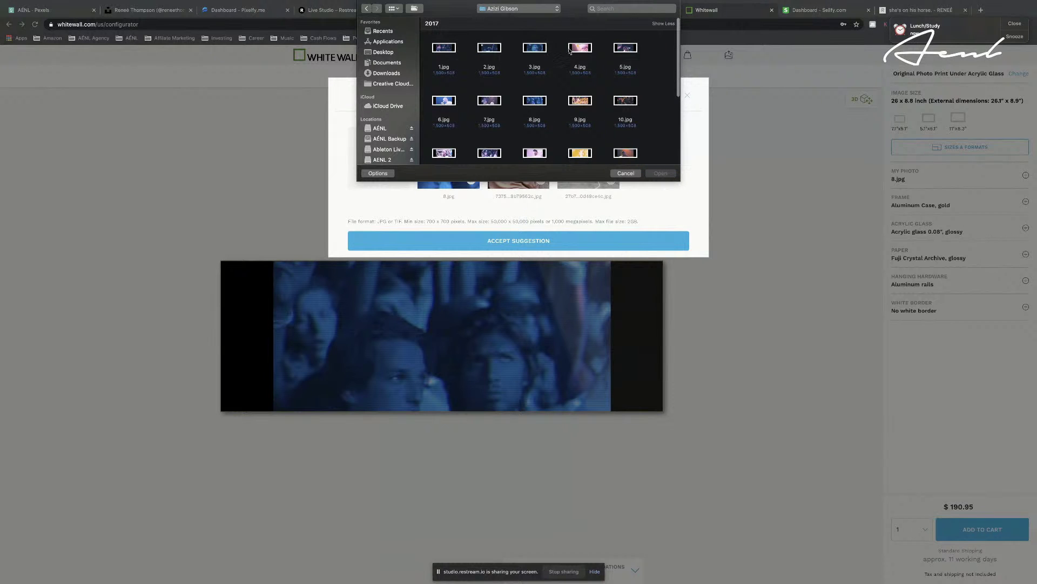
Upload 3.jpg, accept it as the print's photo, and confirm the 24 x 8 inch Panorama crop
{"action": "left_click", "coordinate": [535, 48]}
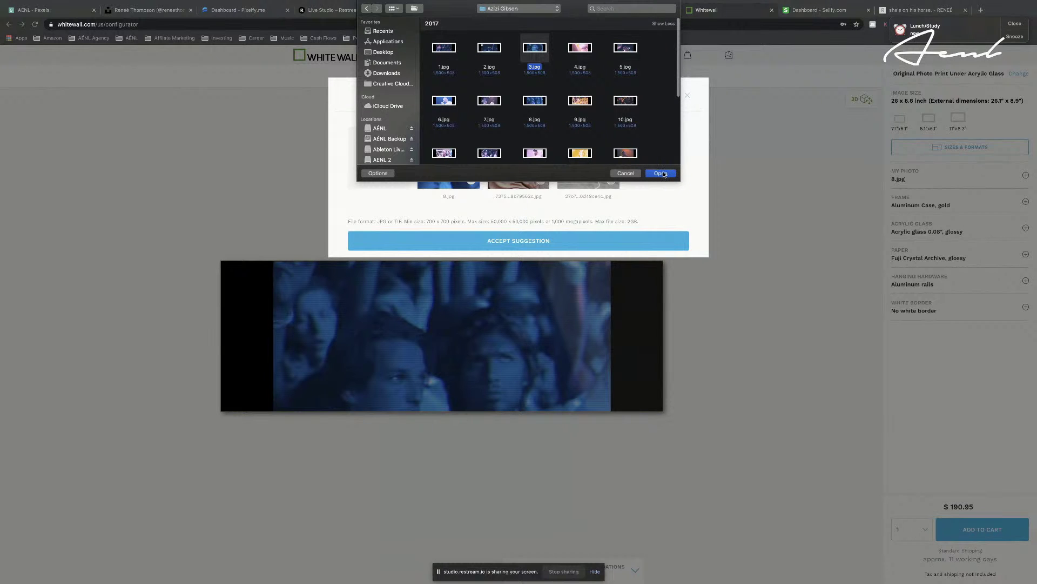
{"action": "left_click", "coordinate": [664, 174]}
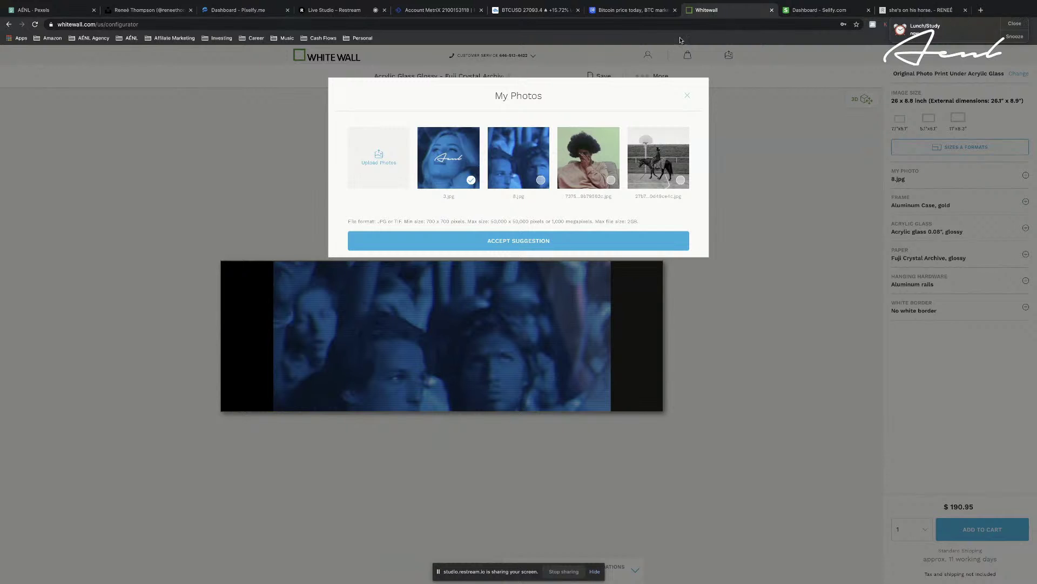
{"action": "left_click", "coordinate": [570, 241]}
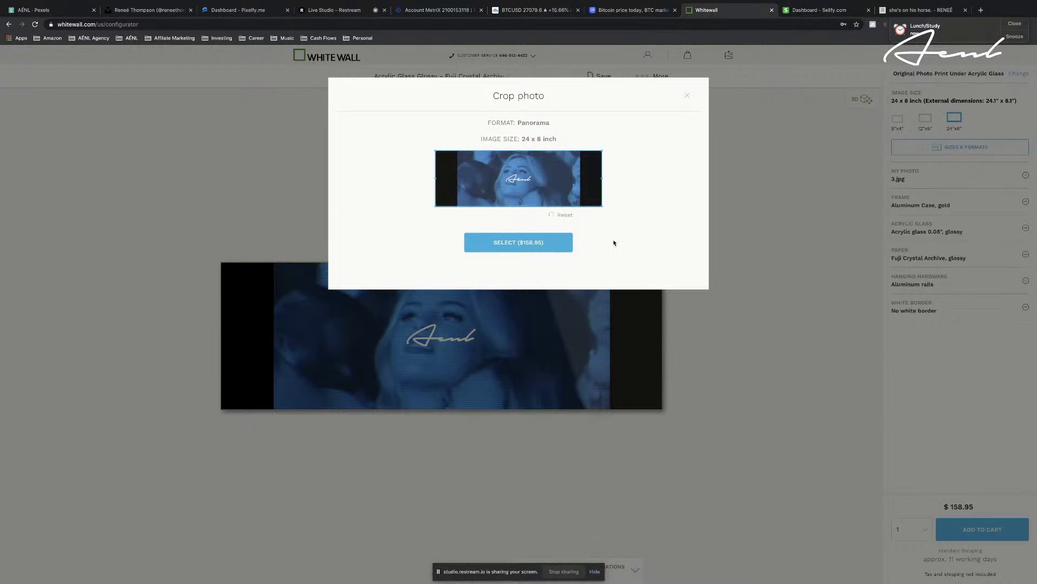
{"action": "left_click", "coordinate": [545, 247]}
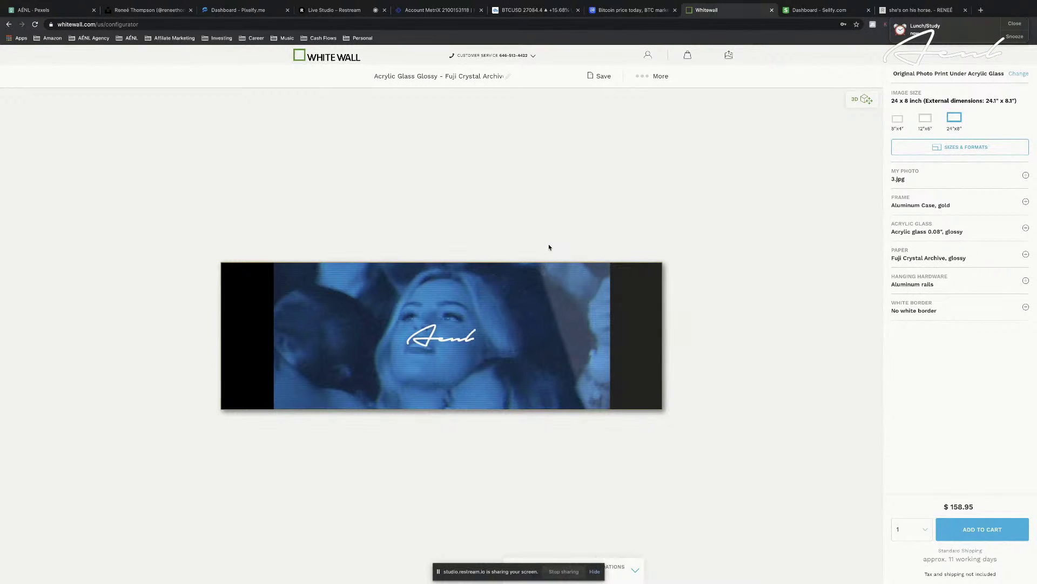
Look at the available Panorama sizes and prices in the print's size options
{"action": "left_click", "coordinate": [971, 152]}
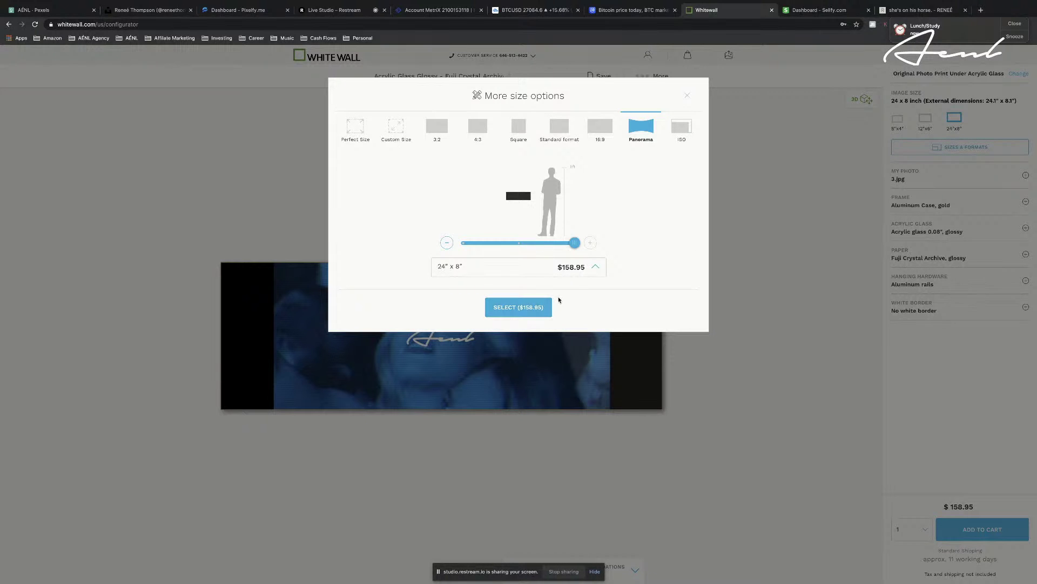
{"action": "left_click", "coordinate": [596, 267]}
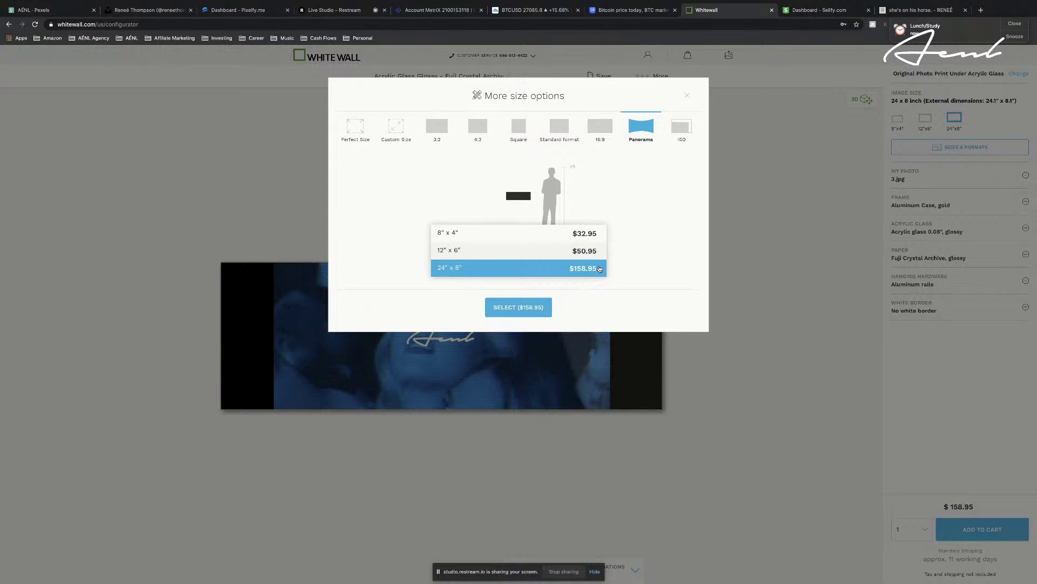
{"action": "left_click", "coordinate": [638, 272]}
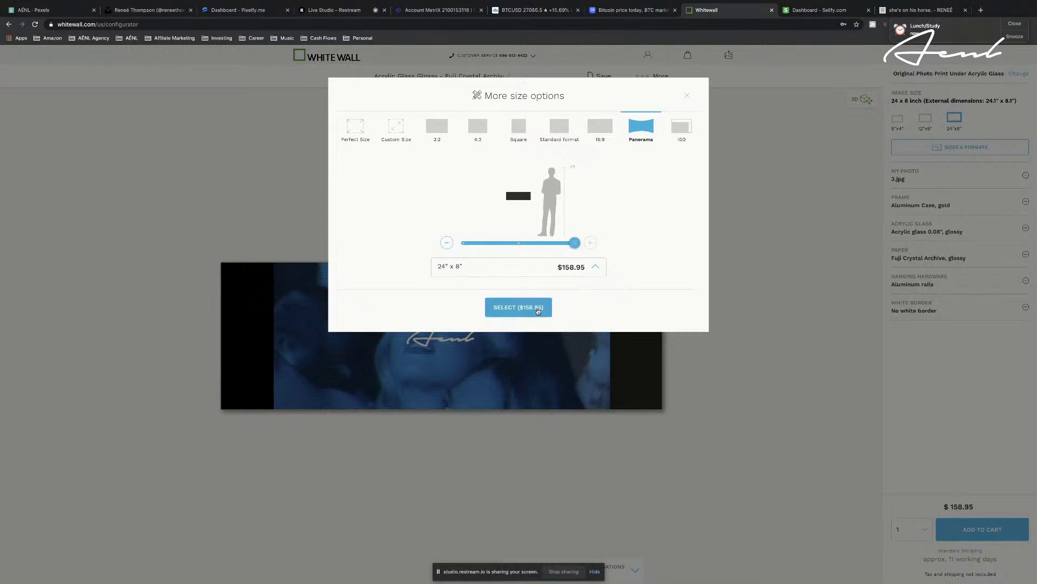
Set a custom print size of 26 x 8.7 inches, apply it, and select it for the print
{"action": "left_click", "coordinate": [396, 130]}
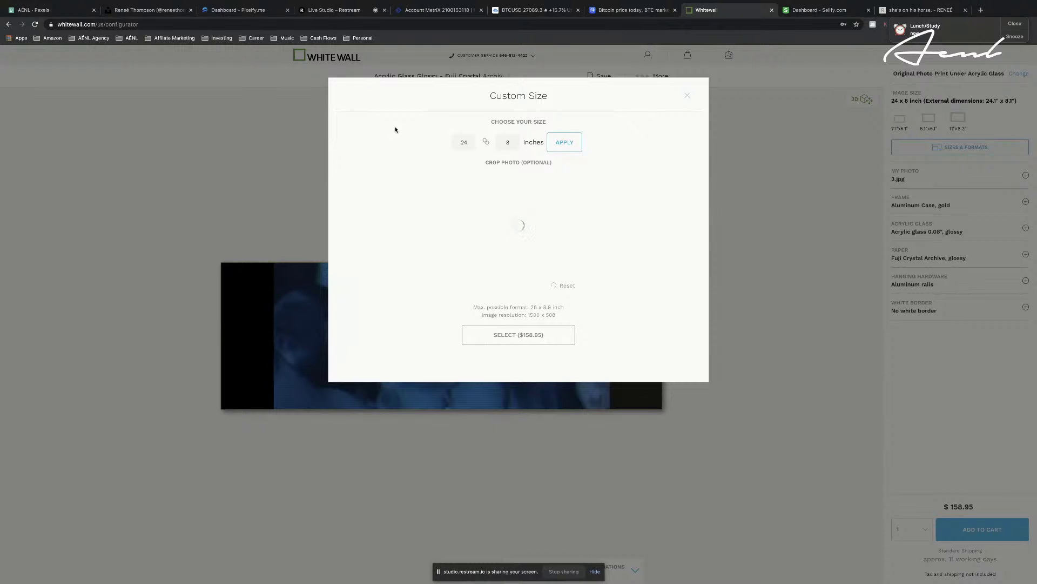
{"action": "left_click", "coordinate": [468, 143]}
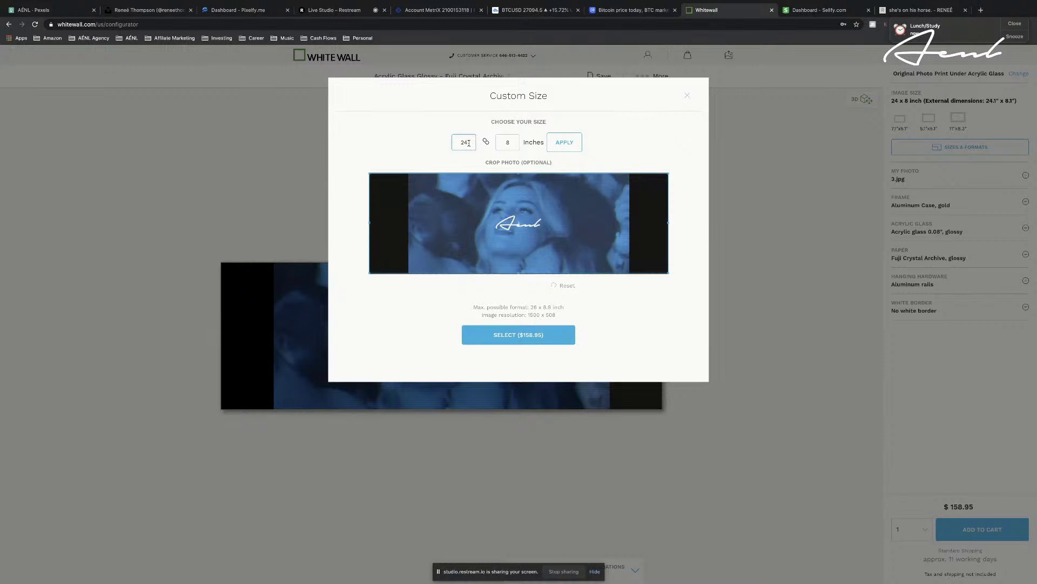
{"action": "key", "text": "BackSpace"}
{"action": "type", "text": "6"}
{"action": "left_click", "coordinate": [512, 142]}
{"action": "type", "text": ".7"}
{"action": "left_click", "coordinate": [617, 137]}
{"action": "key", "text": "BackSpace"}
{"action": "key", "text": "BackSpace"}
{"action": "left_click", "coordinate": [426, 132]}
{"action": "left_click", "coordinate": [511, 141]}
{"action": "type", "text": ".9"}
{"action": "left_click", "coordinate": [466, 142]}
{"action": "key", "text": "BackSpace"}
{"action": "key", "text": "BackSpace"}
{"action": "left_click", "coordinate": [409, 124]}
{"action": "left_click", "coordinate": [550, 143]}
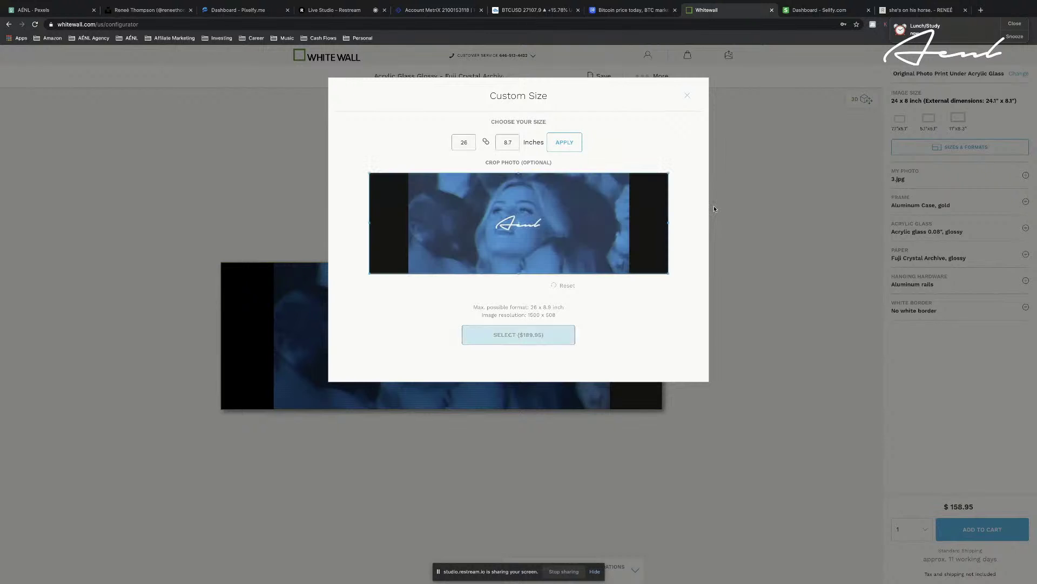
{"action": "left_click", "coordinate": [553, 337]}
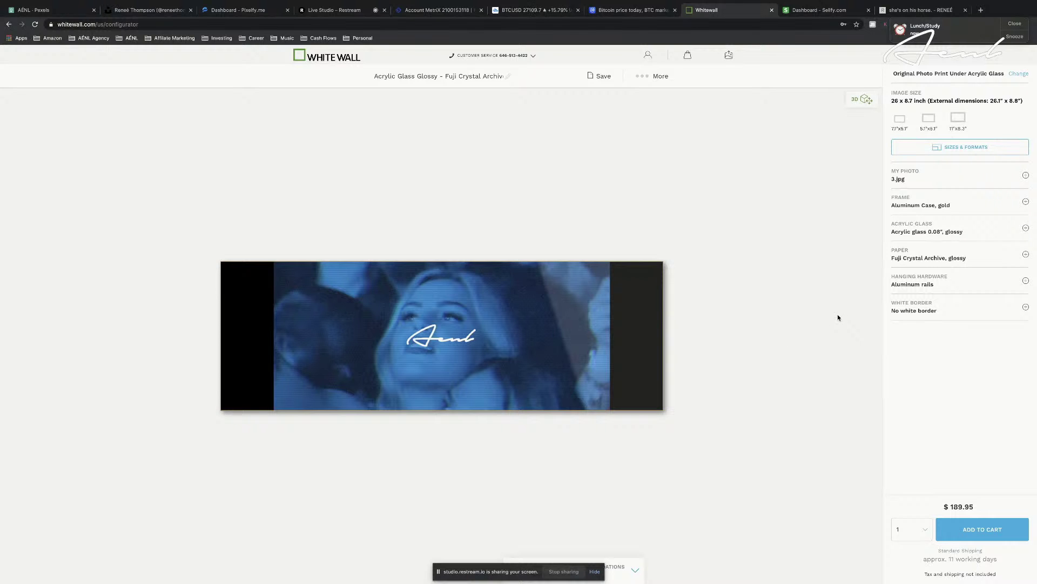
Examine the resized print by rotating it in 3D and switching to the room view and back
{"action": "left_click_drag", "start_coordinate": [838, 313], "coordinate": [561, 351]}
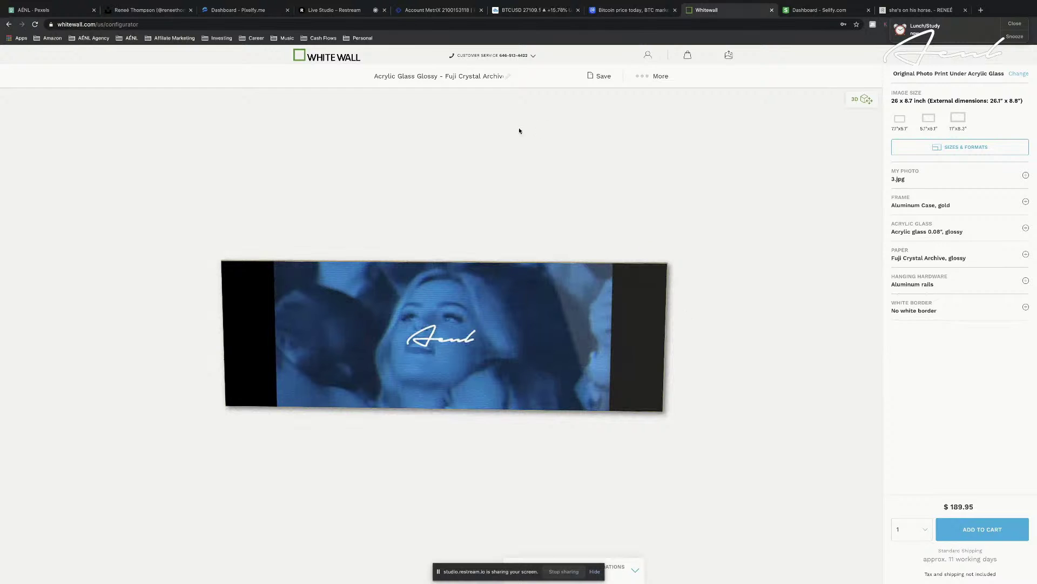
{"action": "left_click", "coordinate": [866, 102]}
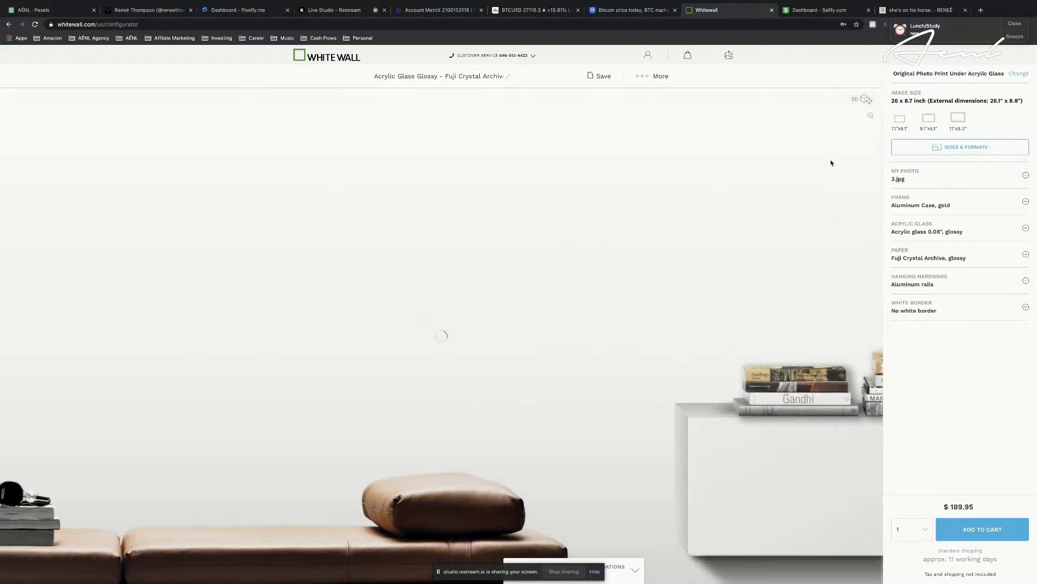
{"action": "left_click", "coordinate": [864, 101]}
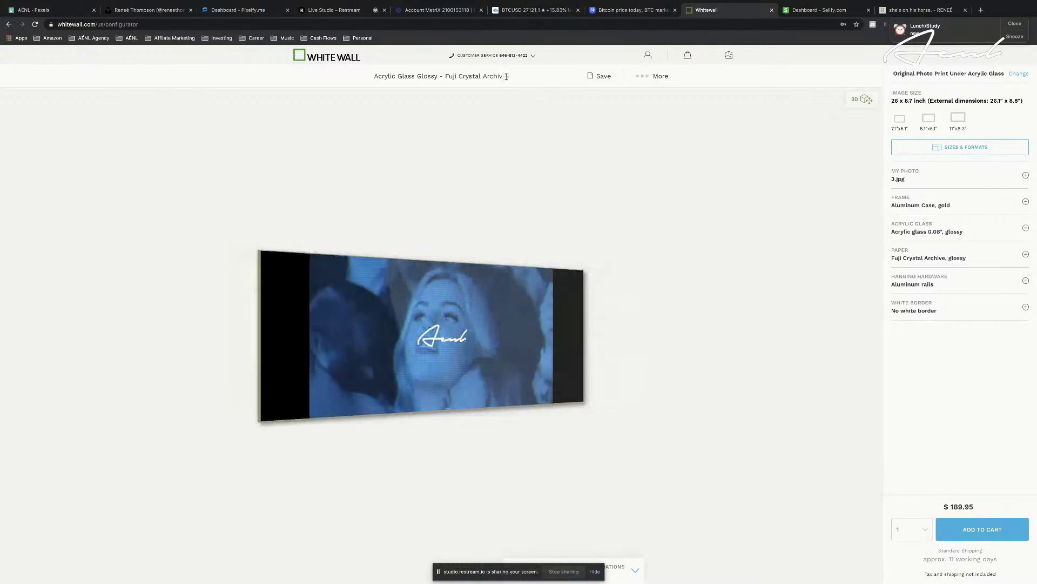
Append "Panorama" to the end of the saved configuration's name, after "Fuji Crystal Archive Glossy"
{"action": "left_click", "coordinate": [506, 76]}
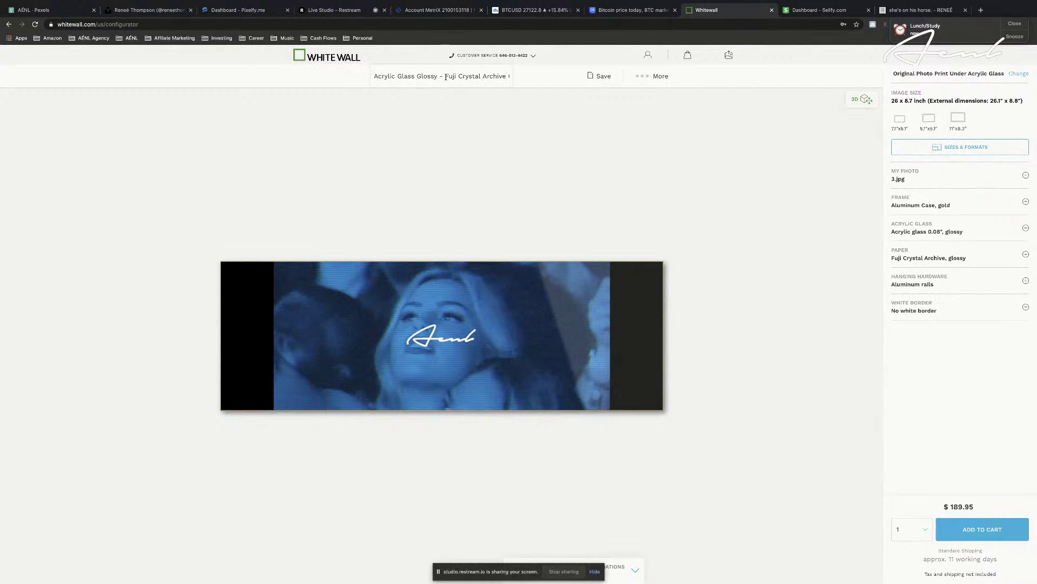
{"action": "left_click_drag", "start_coordinate": [446, 76], "coordinate": [453, 78]}
{"action": "left_click_drag", "start_coordinate": [452, 77], "coordinate": [470, 77]}
{"action": "left_click", "coordinate": [444, 77]}
{"action": "left_click_drag", "start_coordinate": [444, 77], "coordinate": [541, 84]}
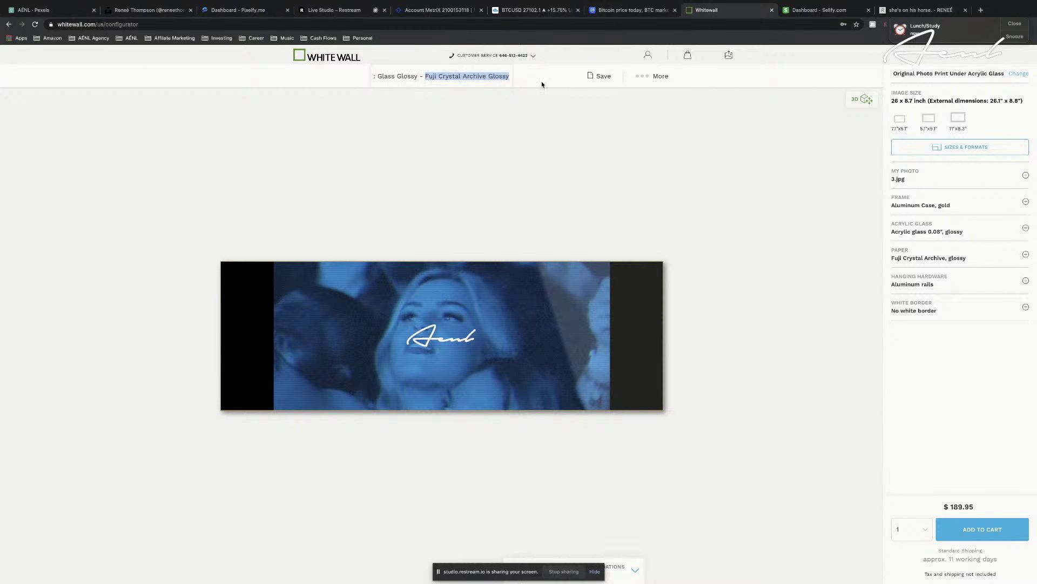
{"action": "left_click", "coordinate": [500, 78]}
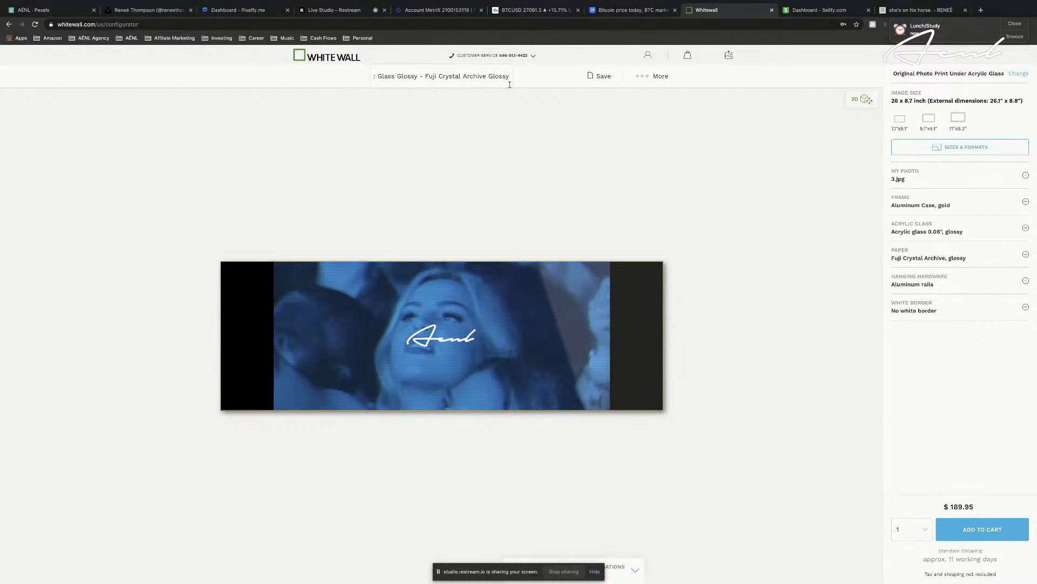
{"action": "type", "text": "P"}
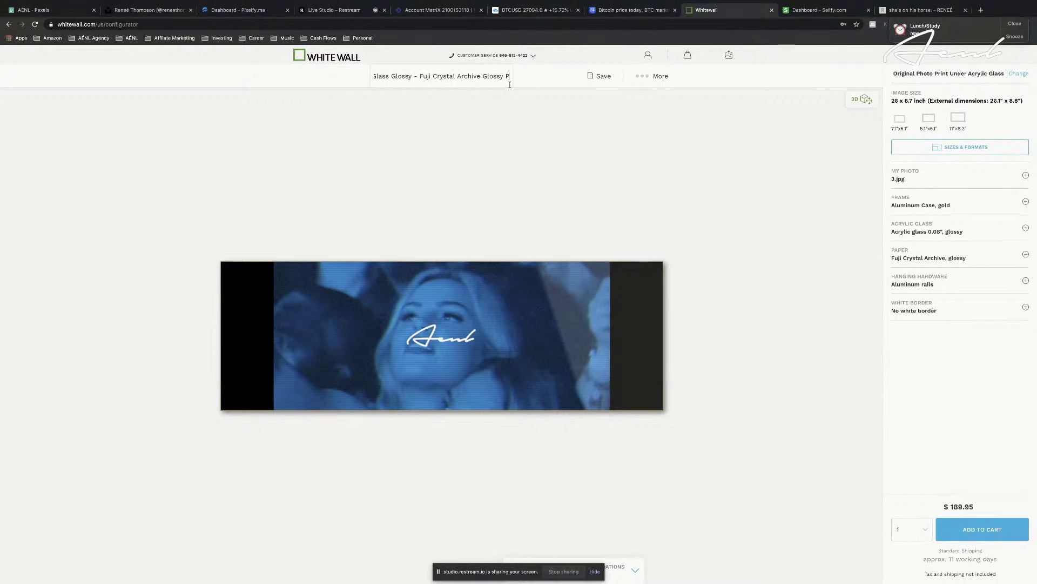
{"action": "type", "text": "arana"}
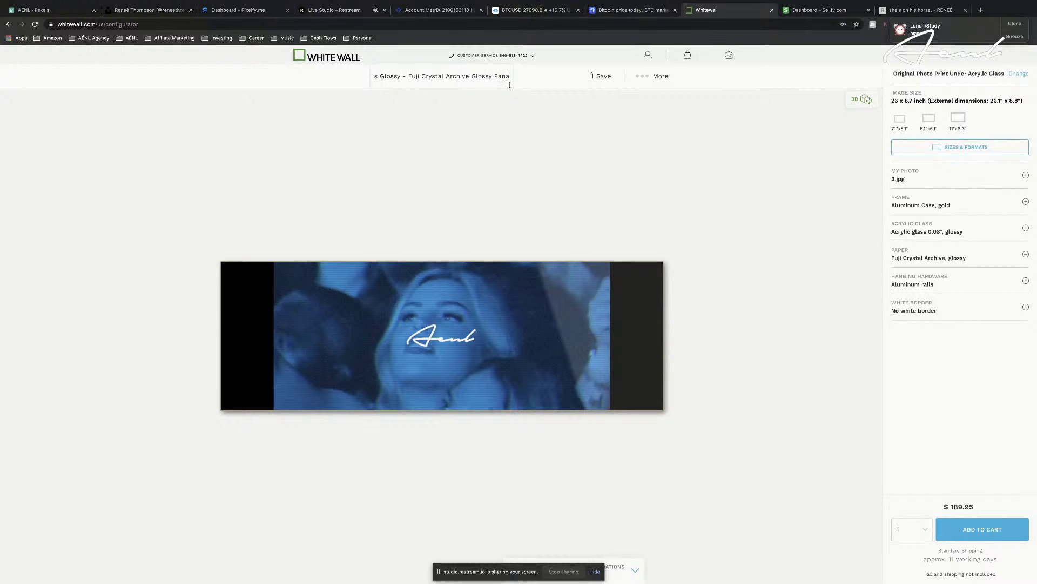
{"action": "type", "text": "roma"}
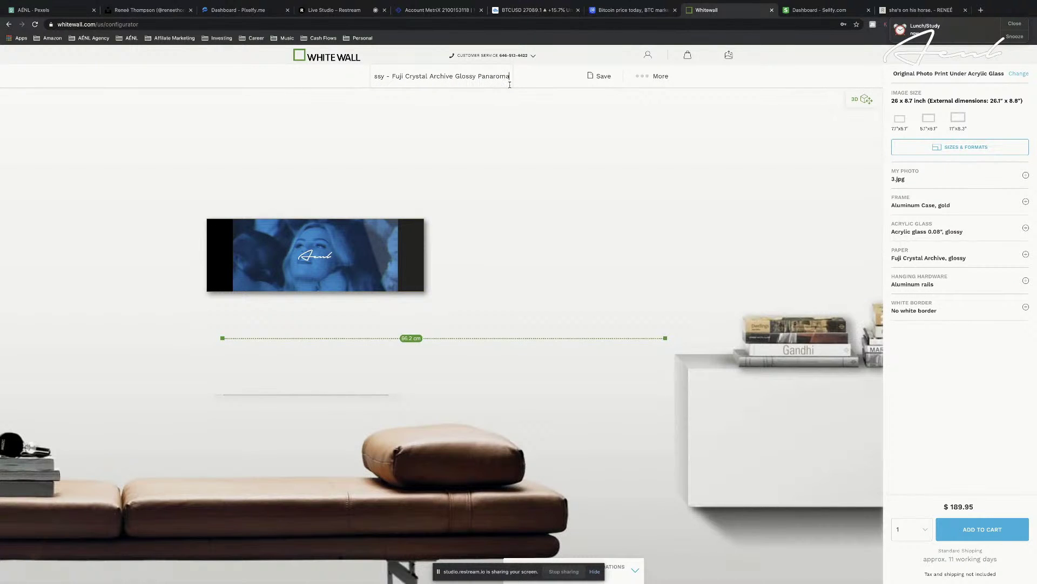
{"action": "key", "text": "BackSpace"}
{"action": "key", "text": "BackSpace"}
{"action": "key", "text": "BackSpace"}
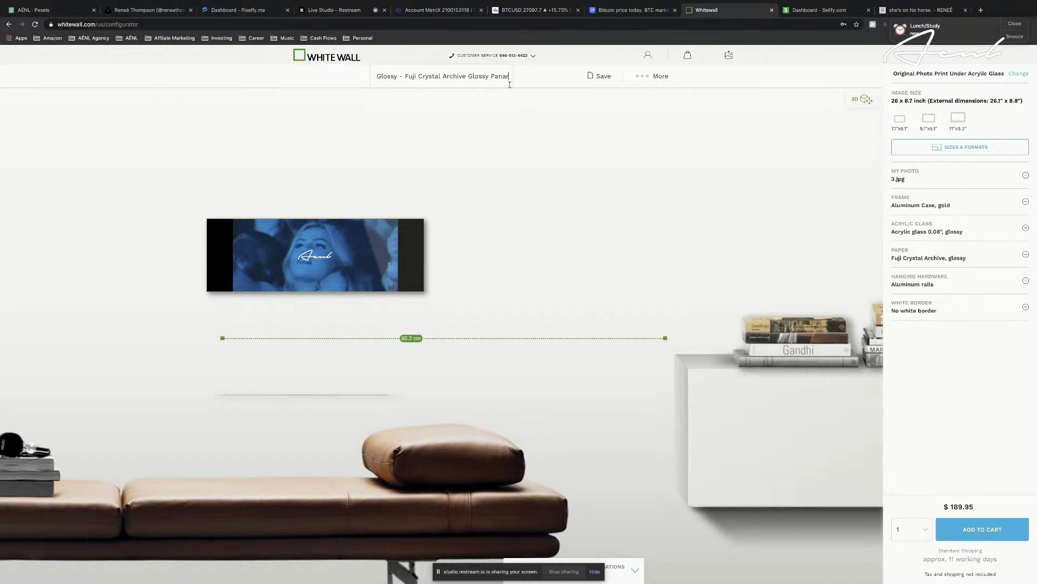
{"action": "type", "text": "ama"}
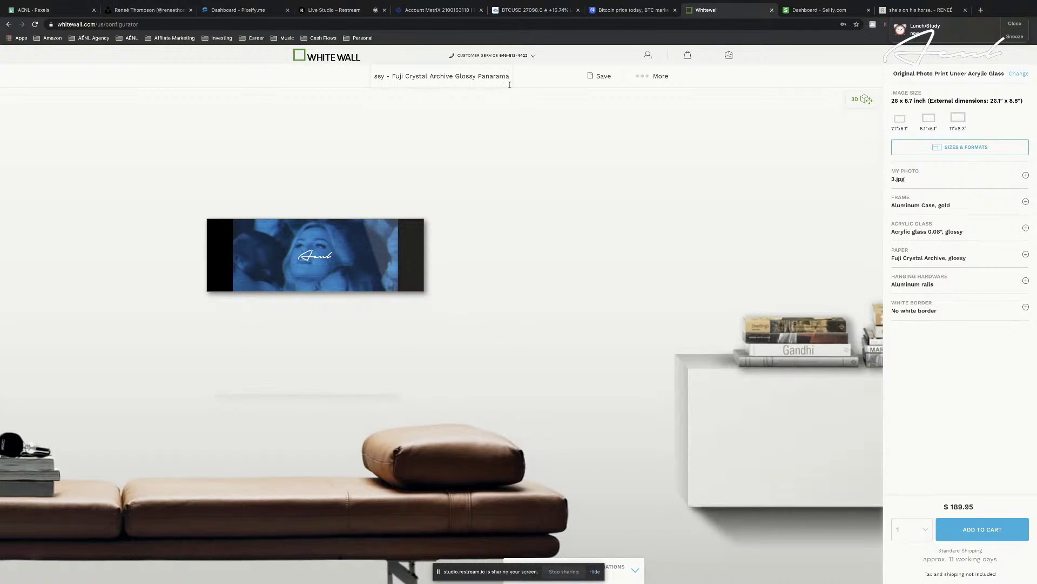
{"action": "key", "text": "BackSpace"}
{"action": "key", "text": "BackSpace"}
{"action": "key", "text": "BackSpace"}
{"action": "key", "text": "BackSpace"}
{"action": "key", "text": "BackSpace"}
{"action": "type", "text": "oram"}
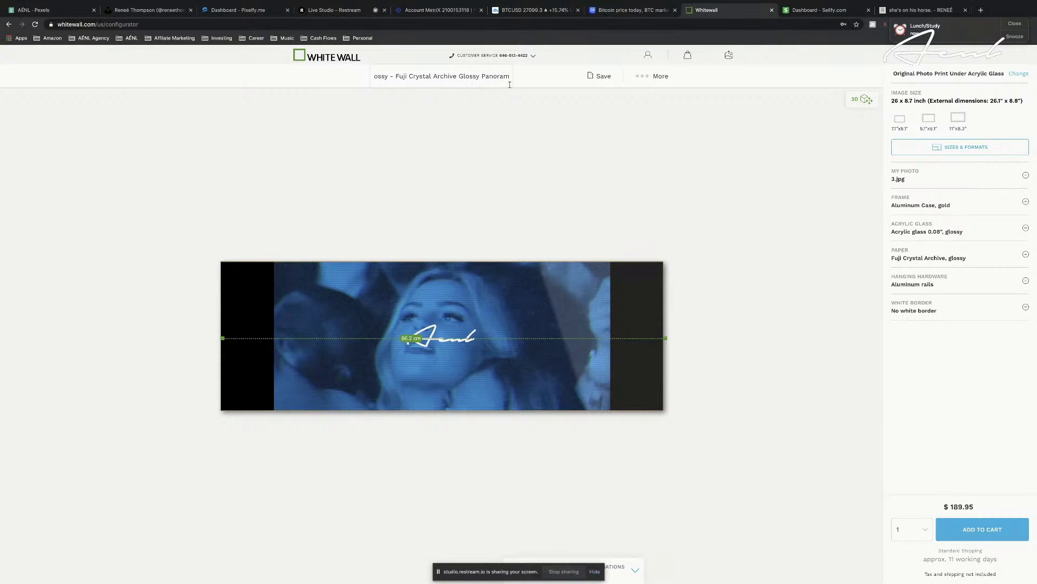
{"action": "type", "text": "a"}
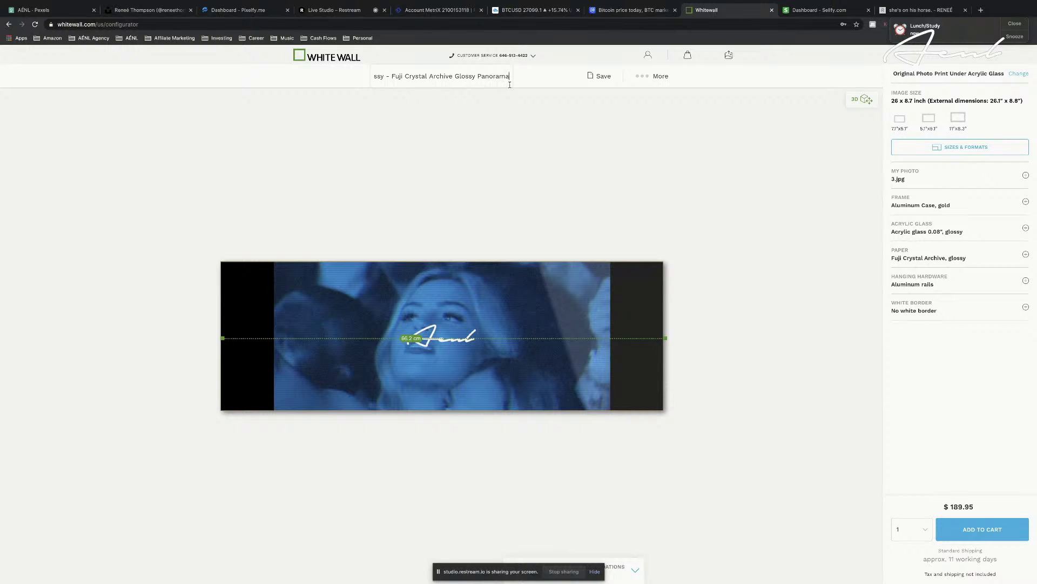
{"action": "type", "text": "mm"}
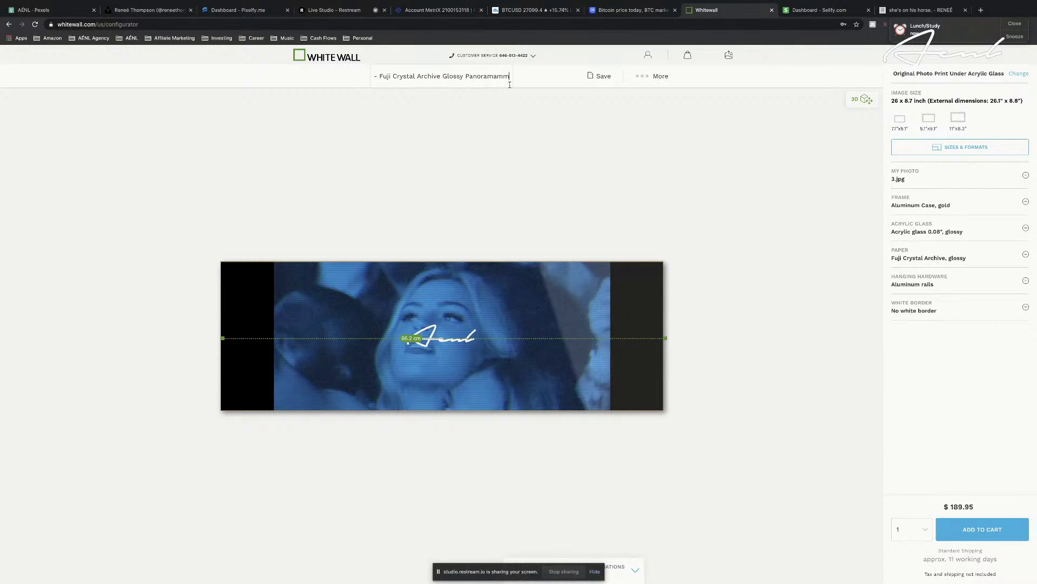
{"action": "type", "text": "m"}
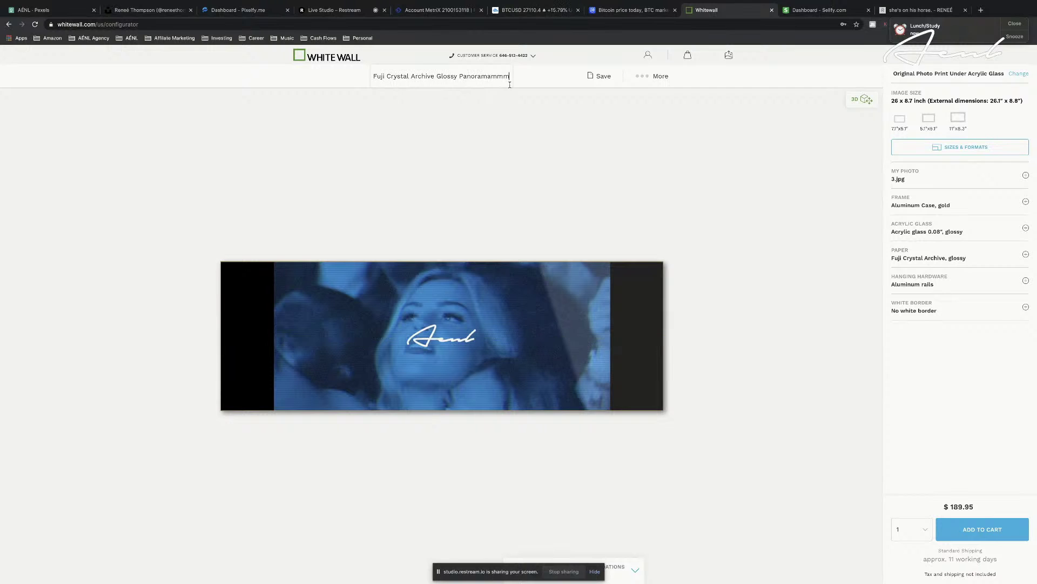
{"action": "key", "text": "BackSpace"}
{"action": "key", "text": "BackSpace"}
{"action": "key", "text": "BackSpace"}
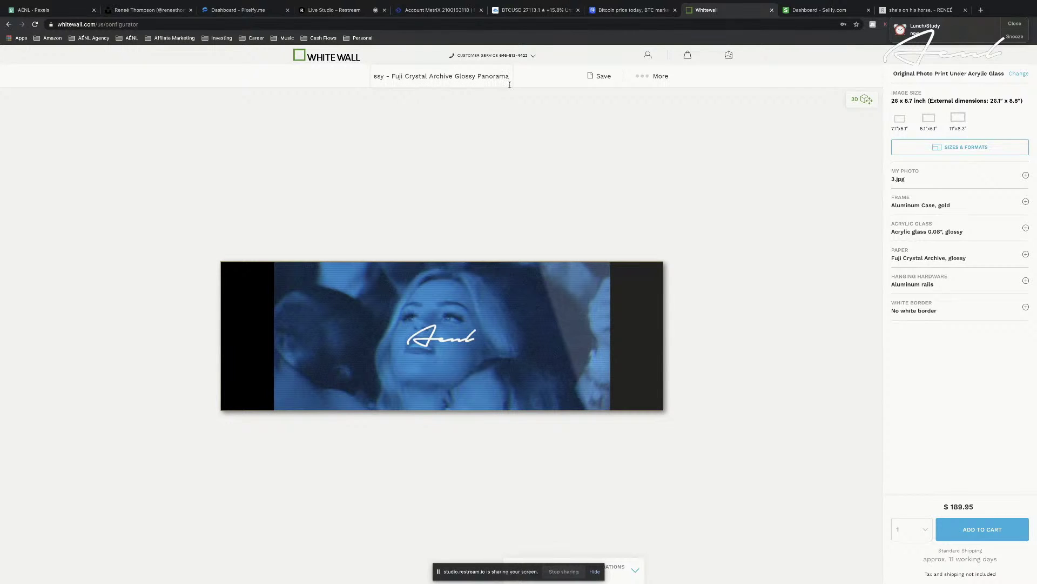
Add "Gold Lining" to the end of the configuration name, save the configuration, and check the full name
{"action": "type", "text": "Go"}
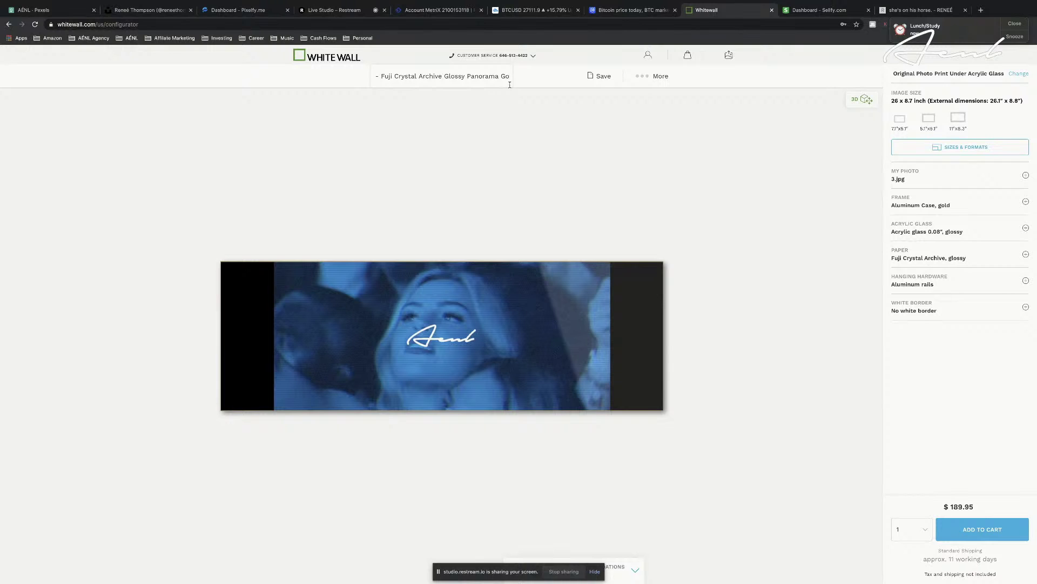
{"action": "type", "text": "ld Linin"}
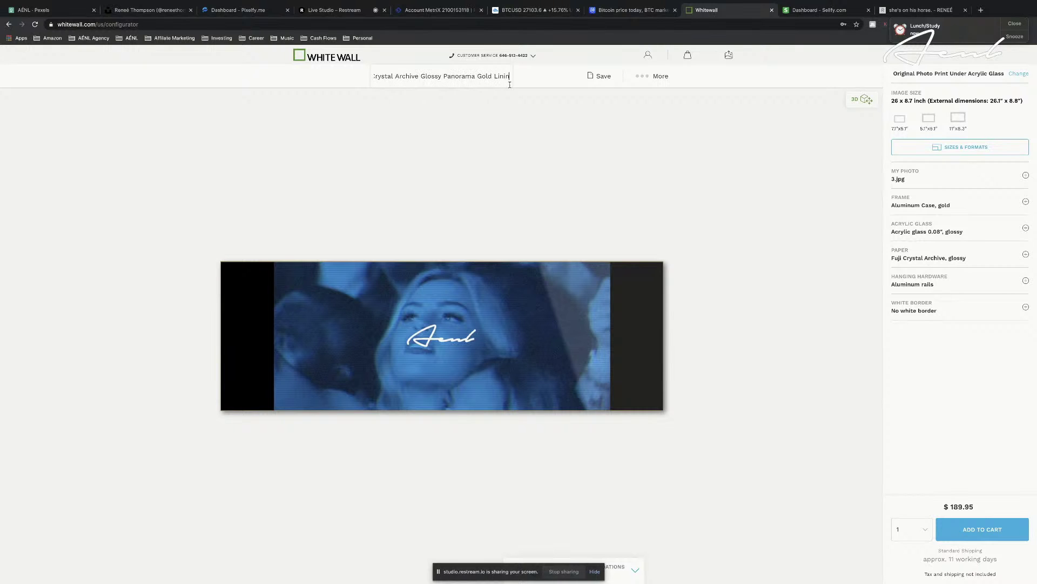
{"action": "type", "text": "g"}
{"action": "left_click", "coordinate": [640, 77]}
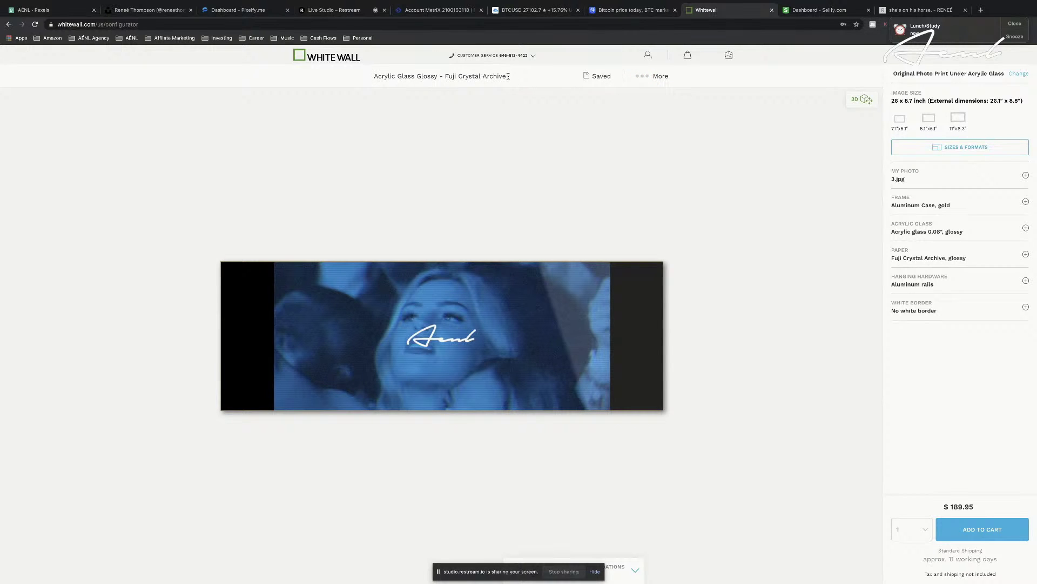
{"action": "left_click_drag", "start_coordinate": [497, 76], "coordinate": [558, 79]}
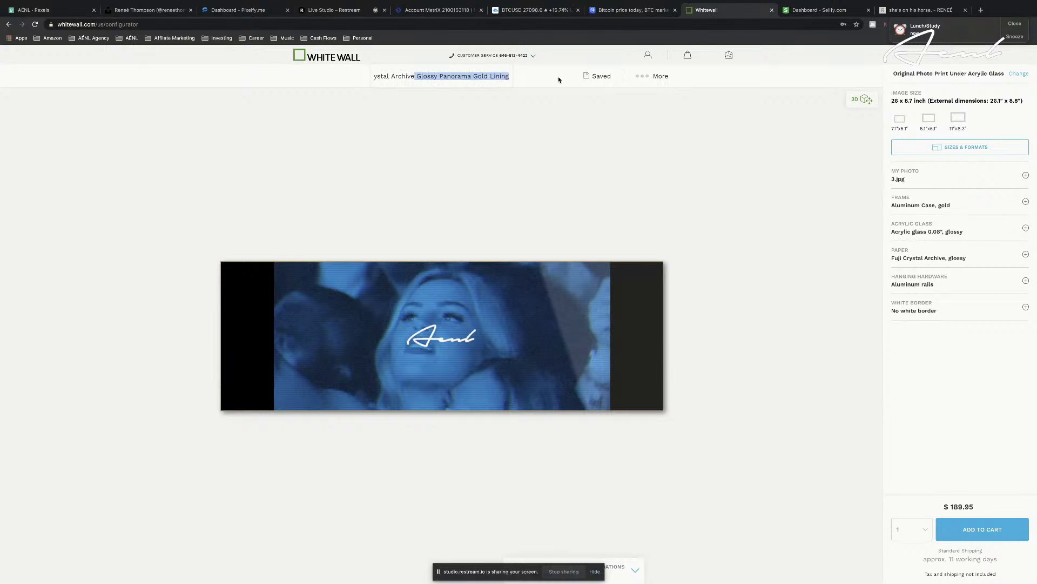
{"action": "left_click", "coordinate": [496, 75]}
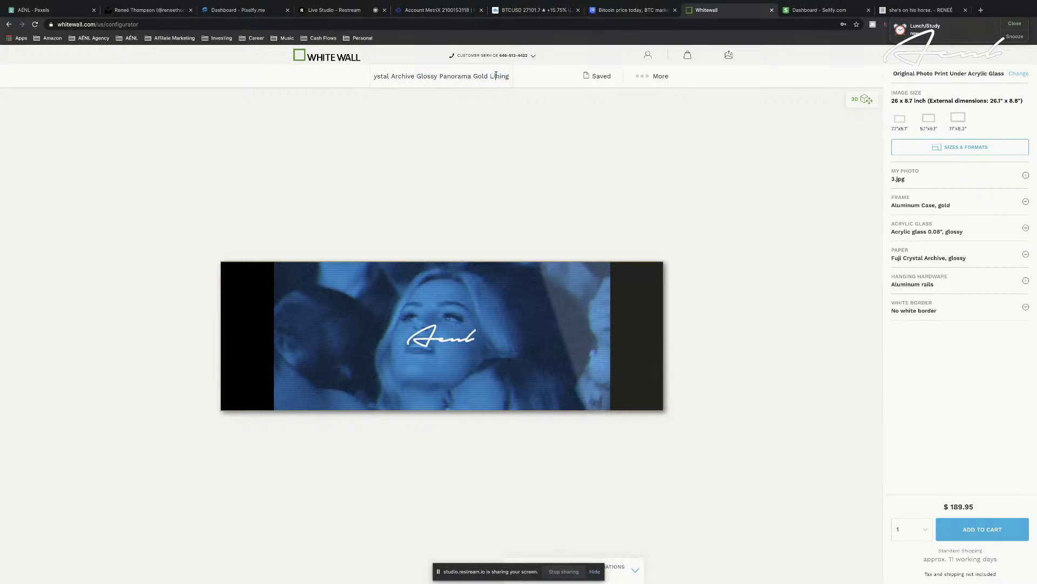
Start a new configuration and accept 3.jpg as its photo
{"action": "left_click", "coordinate": [654, 77]}
{"action": "left_click", "coordinate": [645, 98]}
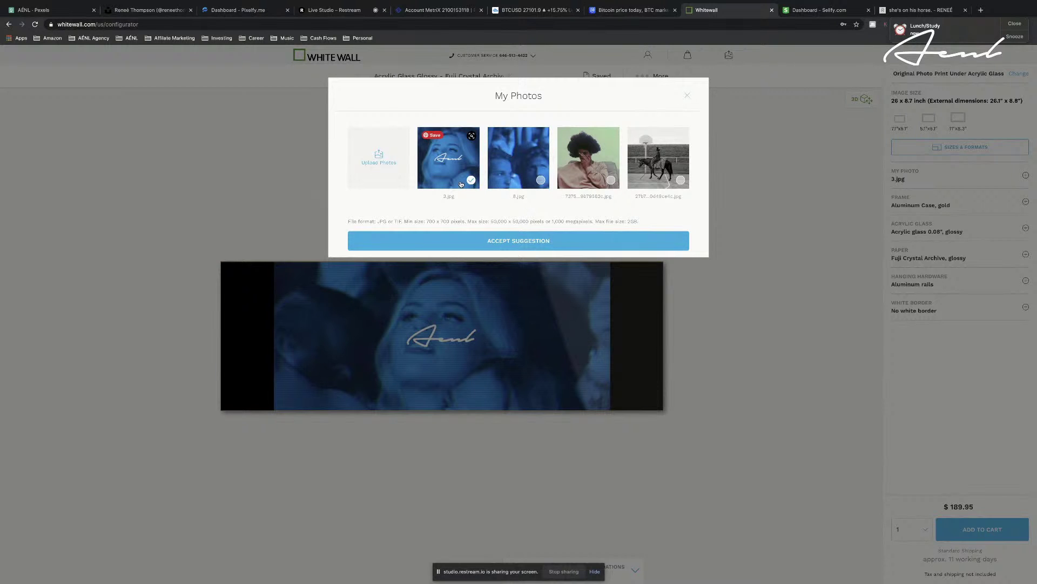
{"action": "left_click", "coordinate": [597, 241]}
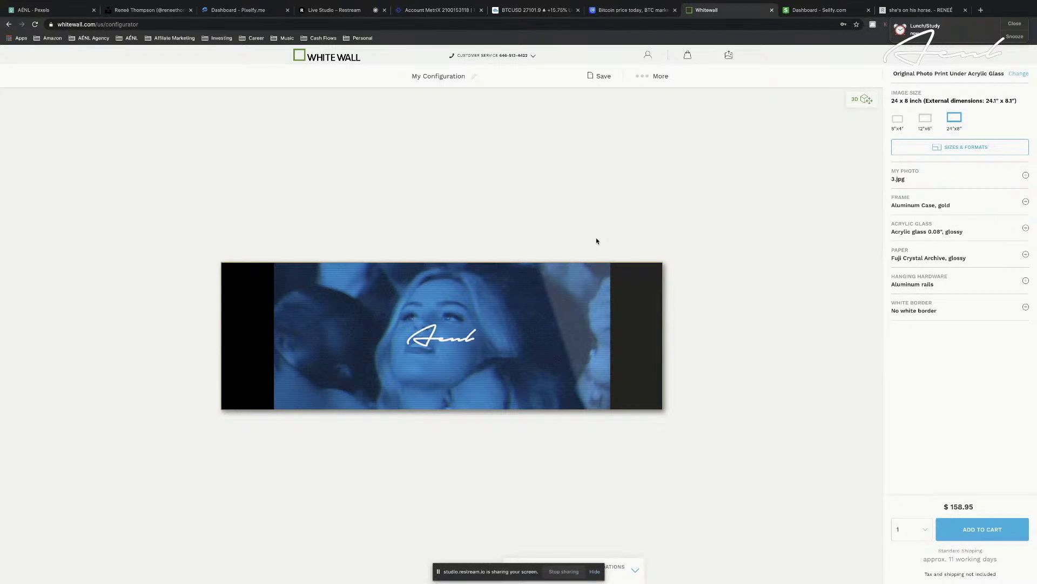
Rename the new configuration "Acrylic Glass Glossy - Fuji Crystal Archive Glossy Panorama Gold Lining" and save it
{"action": "left_click", "coordinate": [473, 77]}
{"action": "triple_click", "coordinate": [467, 66]}
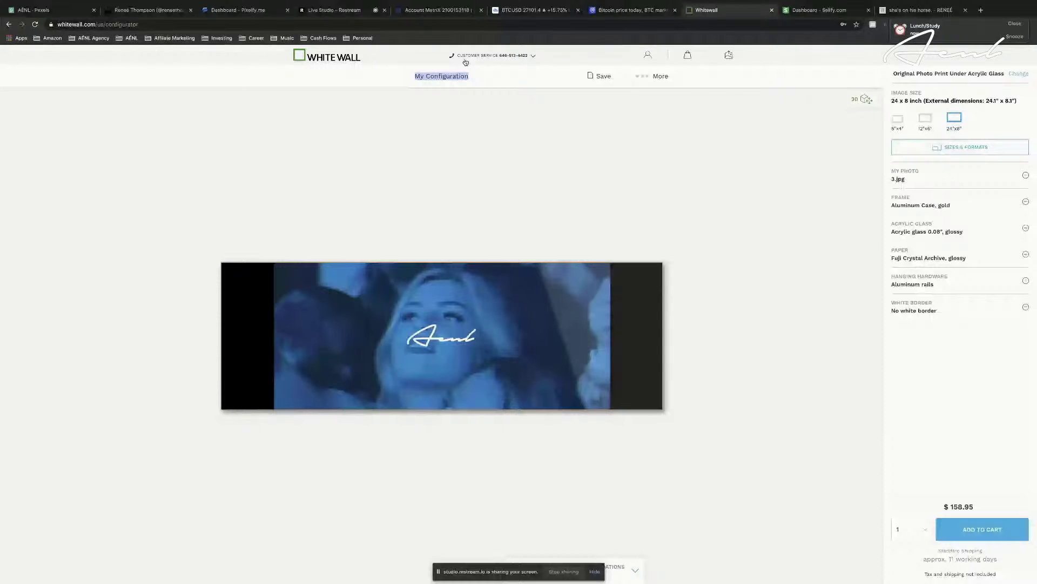
{"action": "type", "text": "Acr"}
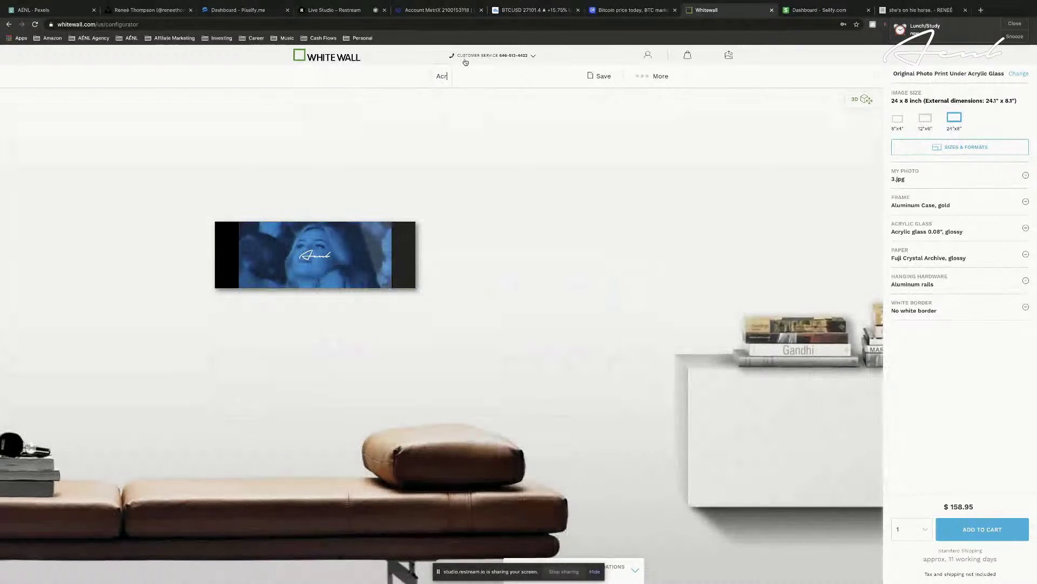
{"action": "type", "text": "ylic Glass Glossy - Fuji Crystal"}
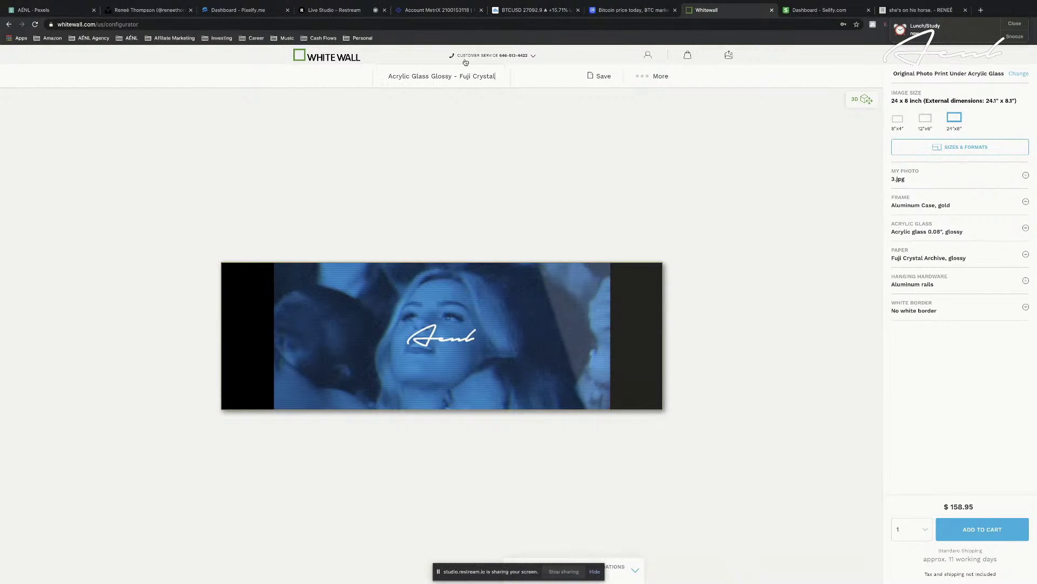
{"action": "type", "text": " Archive"}
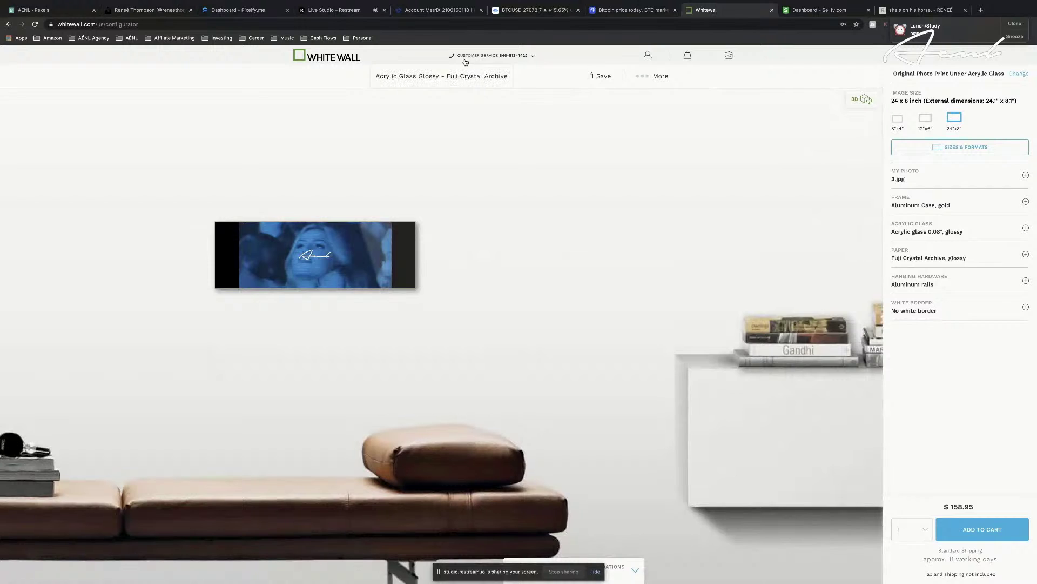
{"action": "type", "text": " Glossy Panoram"}
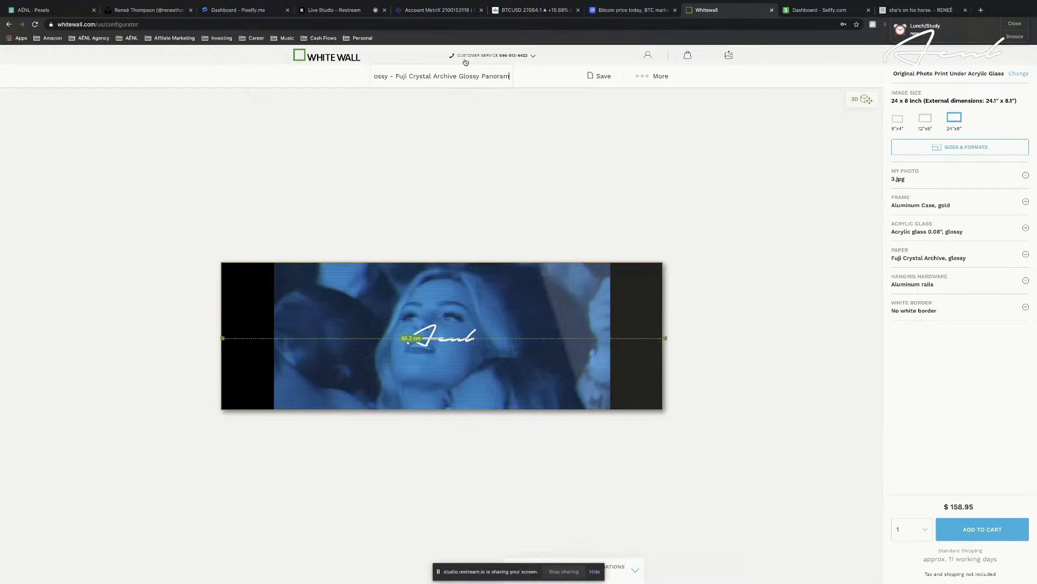
{"action": "type", "text": "a"}
{"action": "type", "text": " Gold"}
{"action": "type", "text": " Linin"}
{"action": "type", "text": "g"}
{"action": "left_click", "coordinate": [605, 79]}
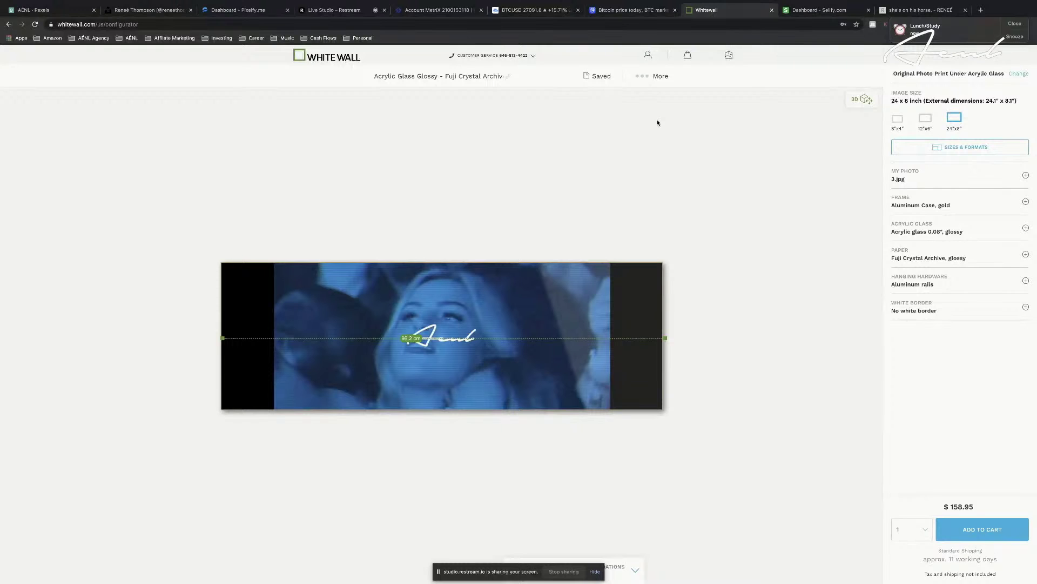
Capture a closely cropped screenshot of the front-facing Panorama print on the plain background, and dismiss the Lunch/Study reminder
{"action": "left_click", "coordinate": [862, 102]}
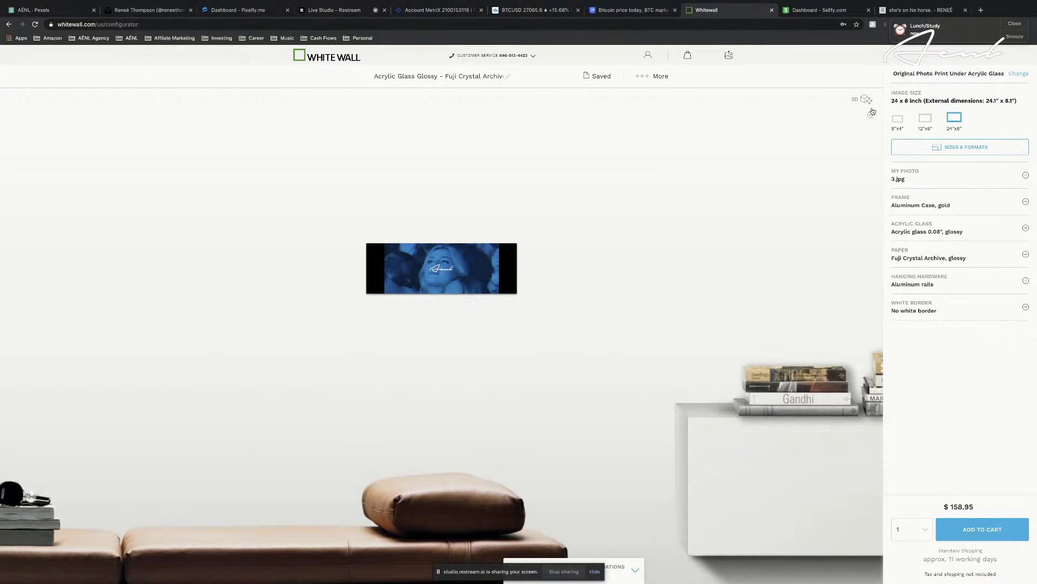
{"action": "left_click", "coordinate": [864, 99]}
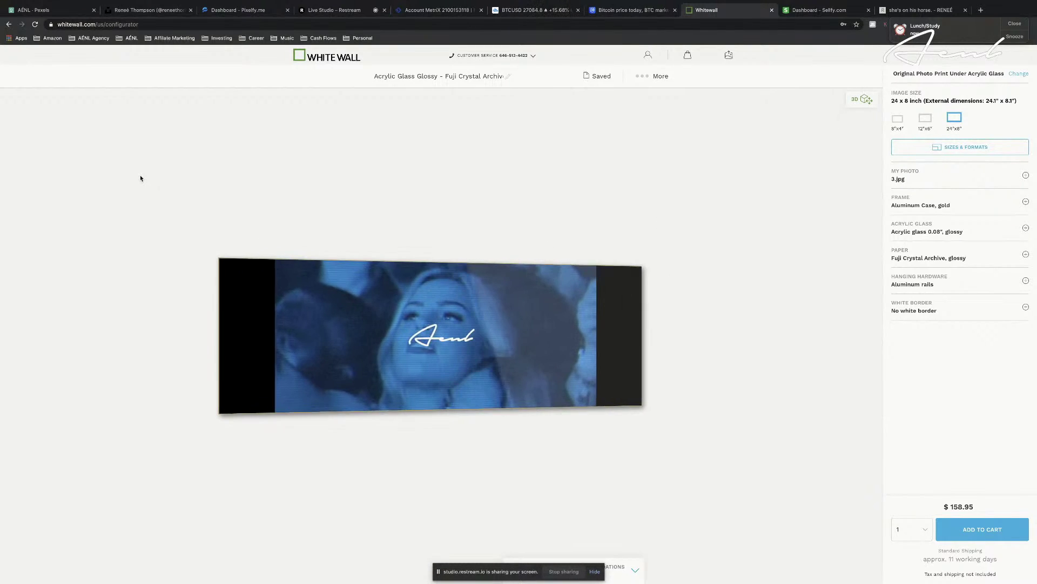
{"action": "key", "text": "super+shift+4"}
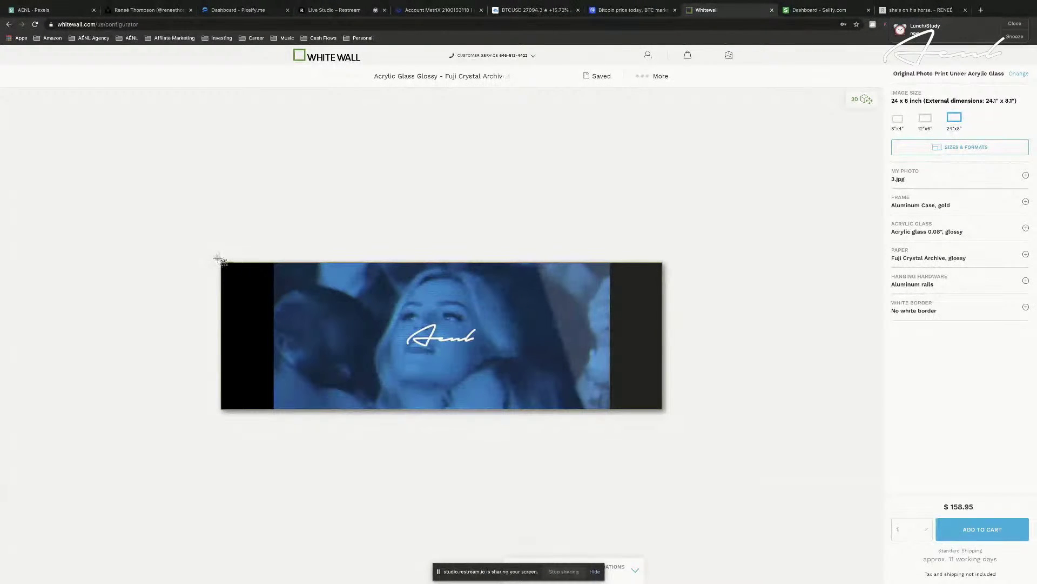
{"action": "mouse_move", "coordinate": [217, 259]}
{"action": "left_mouse_down"}
{"action": "mouse_move", "coordinate": [270, 381]}
{"action": "mouse_move", "coordinate": [453, 428]}
{"action": "mouse_move", "coordinate": [153, 231]}
{"action": "mouse_move", "coordinate": [277, 362]}
{"action": "mouse_move", "coordinate": [183, 241]}
{"action": "mouse_move", "coordinate": [472, 417]}
{"action": "mouse_move", "coordinate": [616, 426]}
{"action": "mouse_move", "coordinate": [678, 416]}
{"action": "mouse_move", "coordinate": [219, 234]}
{"action": "mouse_move", "coordinate": [204, 241]}
{"action": "mouse_move", "coordinate": [216, 241]}
{"action": "left_mouse_up"}
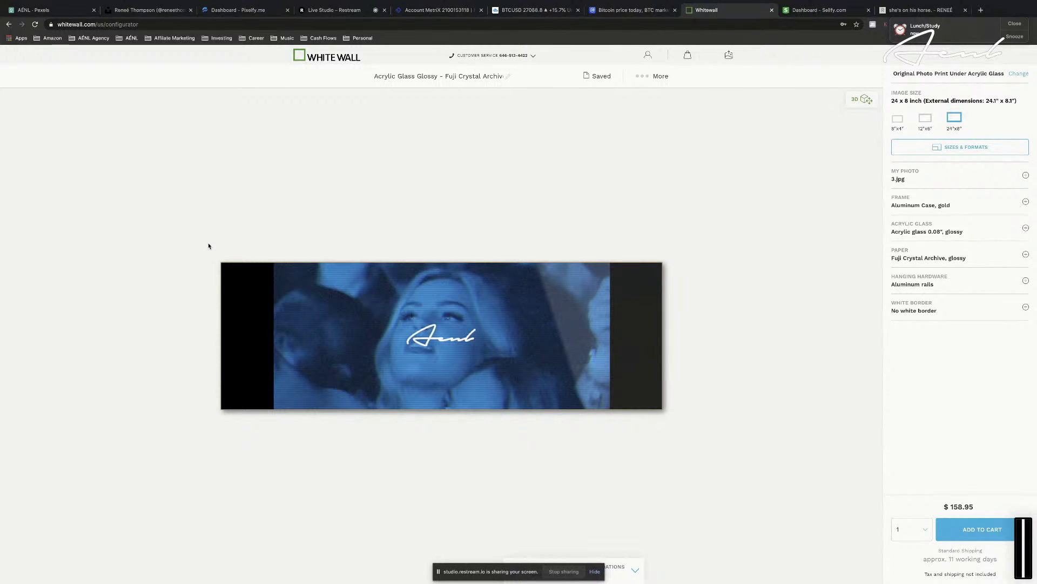
{"action": "key", "text": "super+shift+4"}
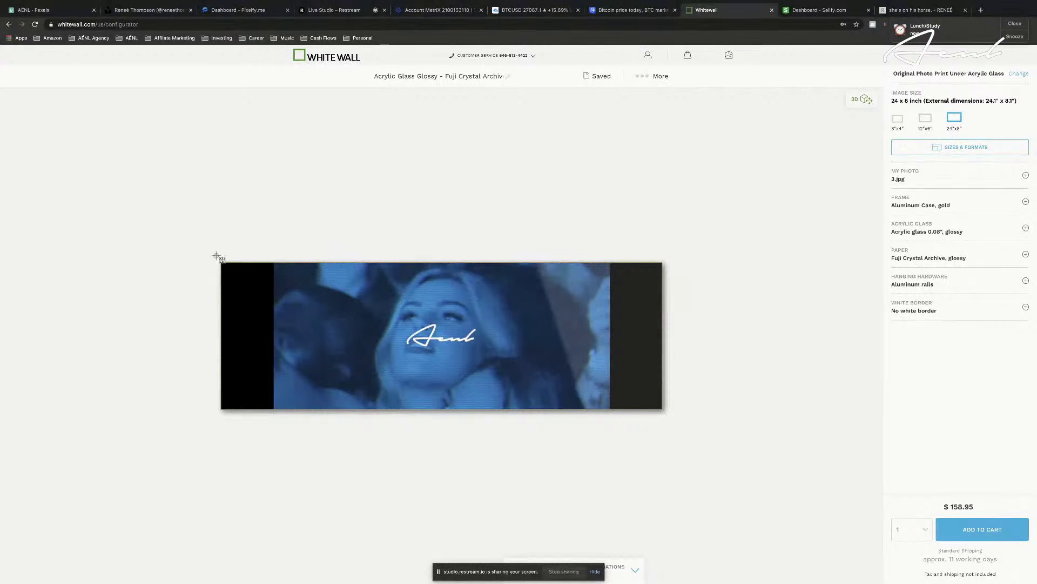
{"action": "left_click_drag", "start_coordinate": [216, 256], "coordinate": [667, 417]}
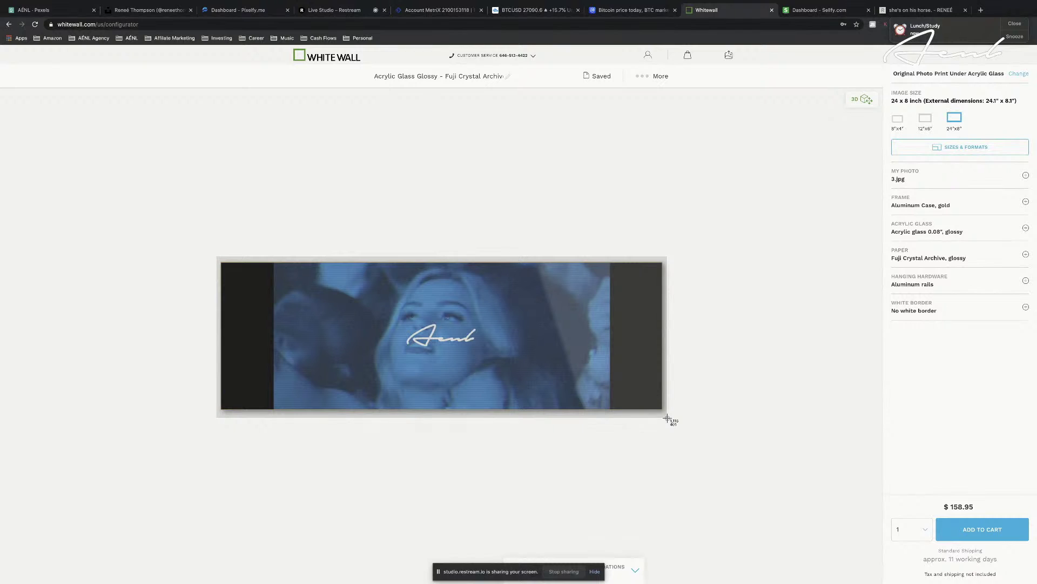
{"action": "left_click_drag", "start_coordinate": [667, 418], "coordinate": [668, 416]}
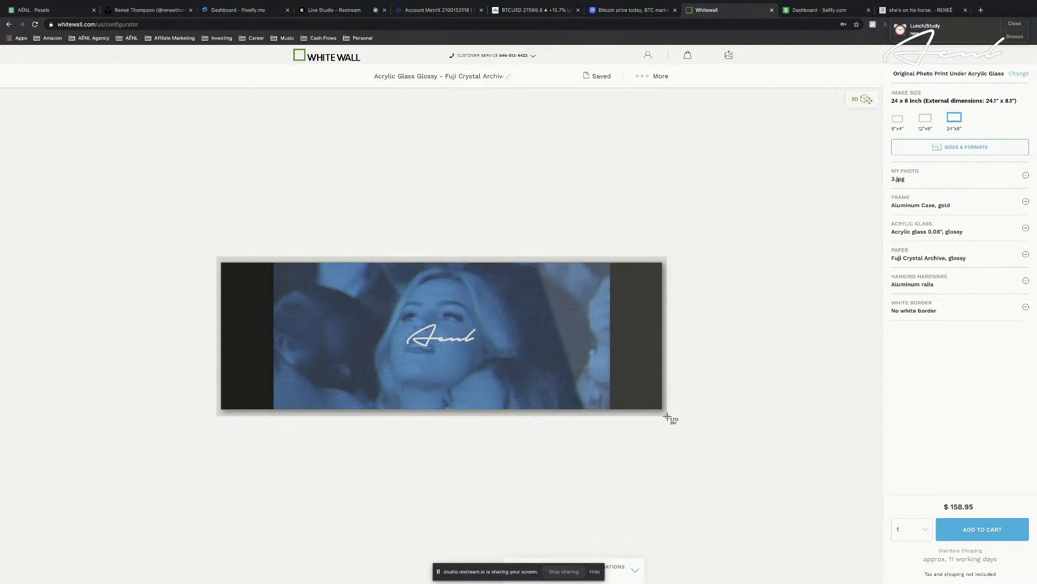
{"action": "left_click_drag", "start_coordinate": [667, 416], "coordinate": [666, 416]}
{"action": "left_click_drag", "start_coordinate": [666, 417], "coordinate": [667, 417]}
{"action": "left_click_drag", "start_coordinate": [666, 416], "coordinate": [667, 417]}
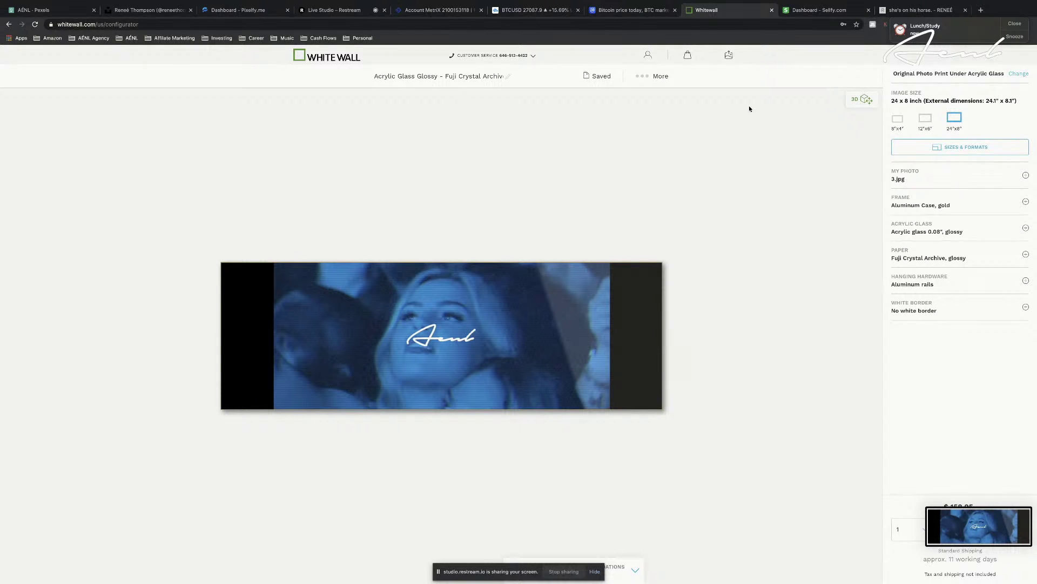
{"action": "left_click", "coordinate": [1017, 27]}
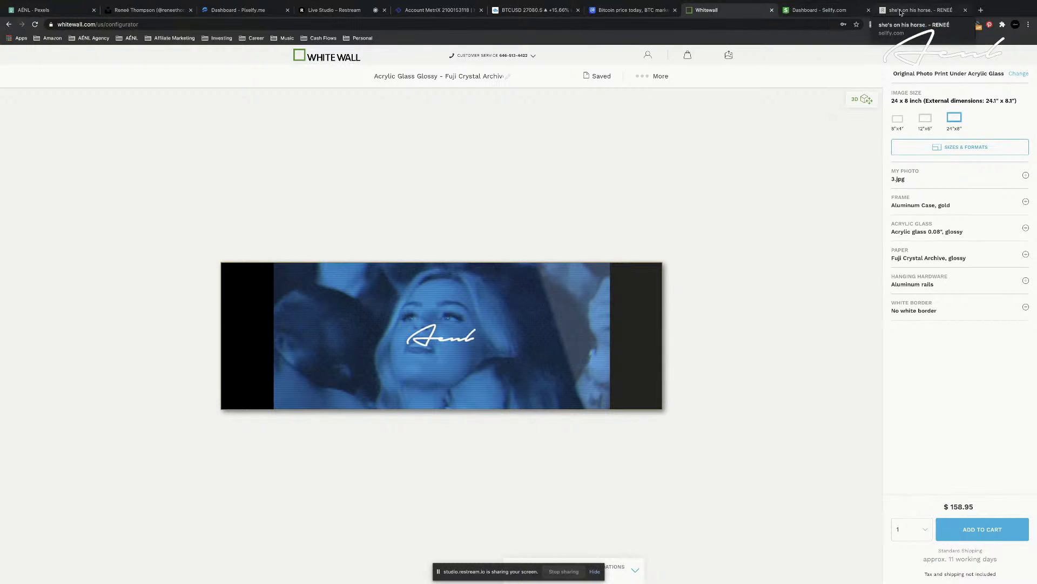
{"action": "left_click", "coordinate": [829, 12]}
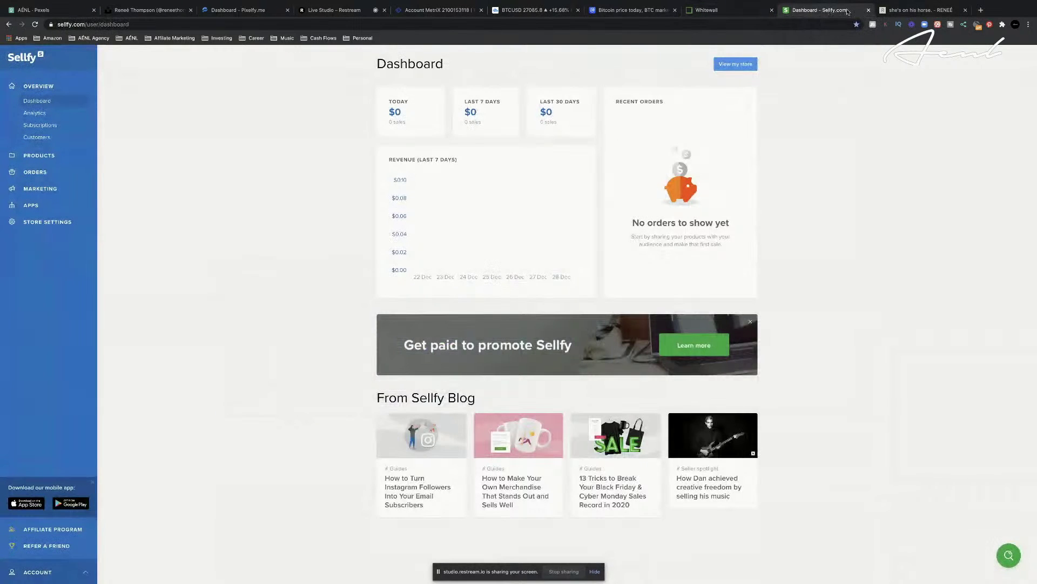
{"action": "left_click", "coordinate": [719, 10]}
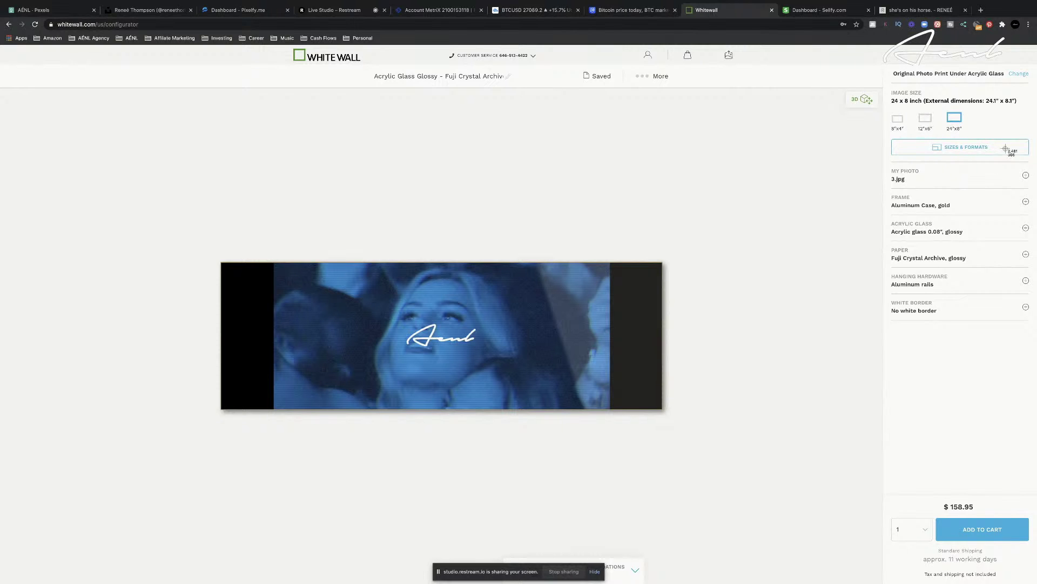
Set the Panorama print to a custom size of 26 x 8.7 inches, apply it, and select that size for the configuration
{"action": "left_click", "coordinate": [950, 150]}
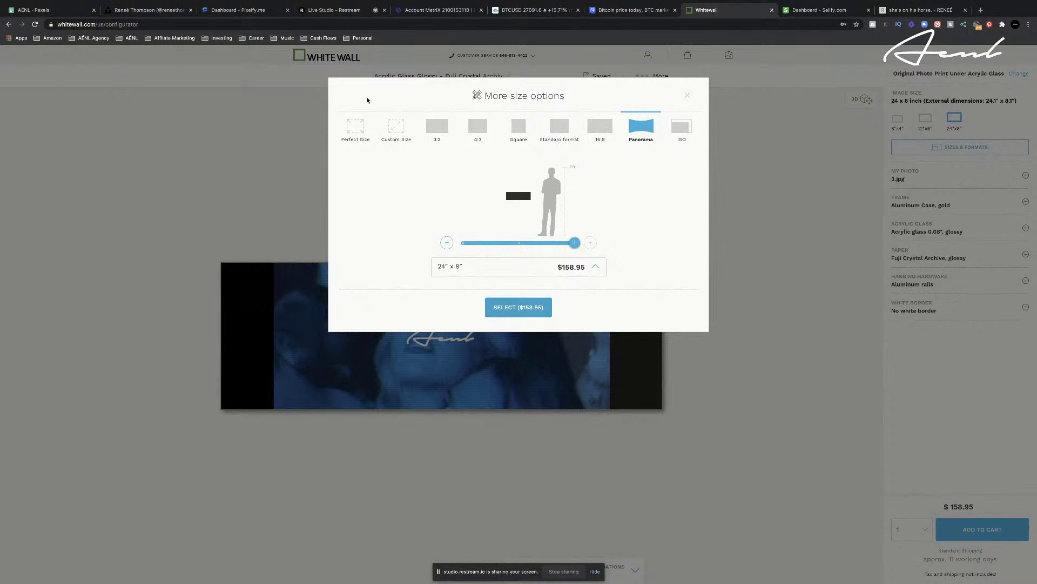
{"action": "left_click", "coordinate": [399, 128]}
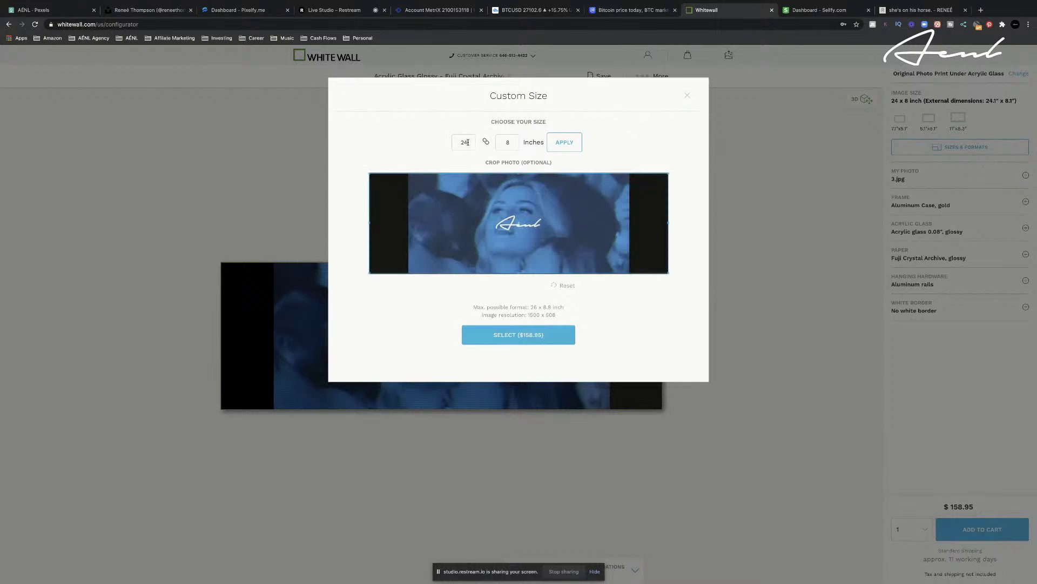
{"action": "left_click", "coordinate": [468, 142]}
{"action": "key", "text": "BackSpace"}
{"action": "type", "text": "6"}
{"action": "left_click", "coordinate": [506, 142]}
{"action": "left_click", "coordinate": [468, 142]}
{"action": "type", "text": ".7"}
{"action": "key", "text": "BackSpace"}
{"action": "left_click", "coordinate": [425, 138]}
{"action": "left_click", "coordinate": [567, 143]}
{"action": "left_click", "coordinate": [553, 337]}
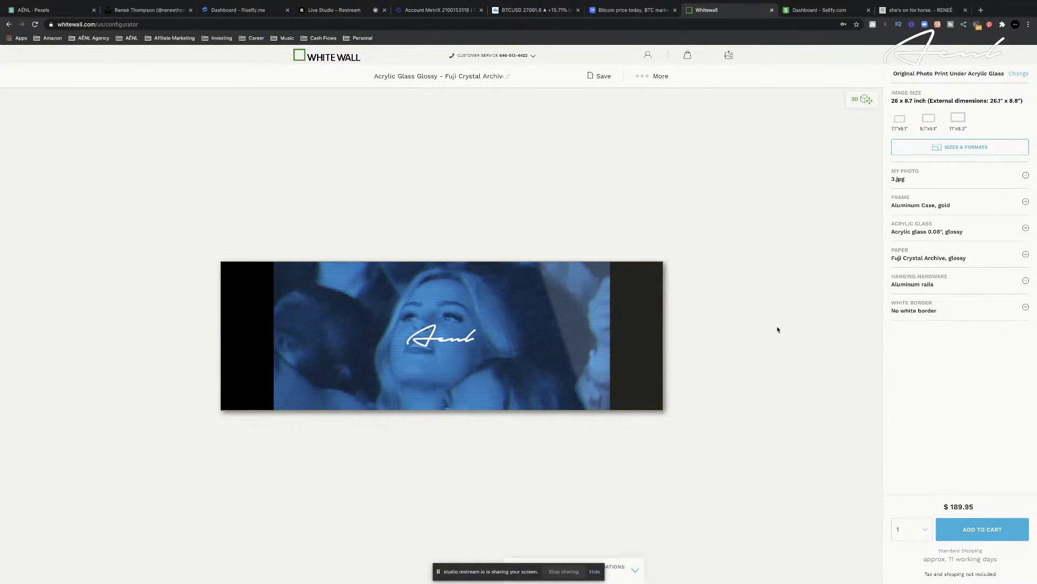
Capture a full-screen screenshot of the resized print configuration and look through today's screenshots in the Desktop folder
{"action": "key", "text": "super+shift+3"}
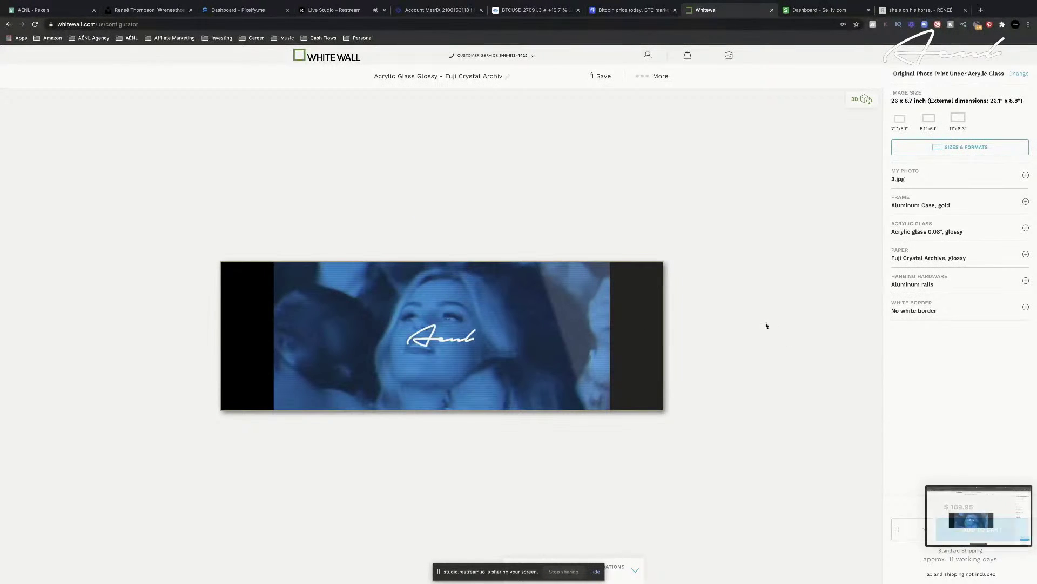
{"action": "key", "text": "ctrl+Left"}
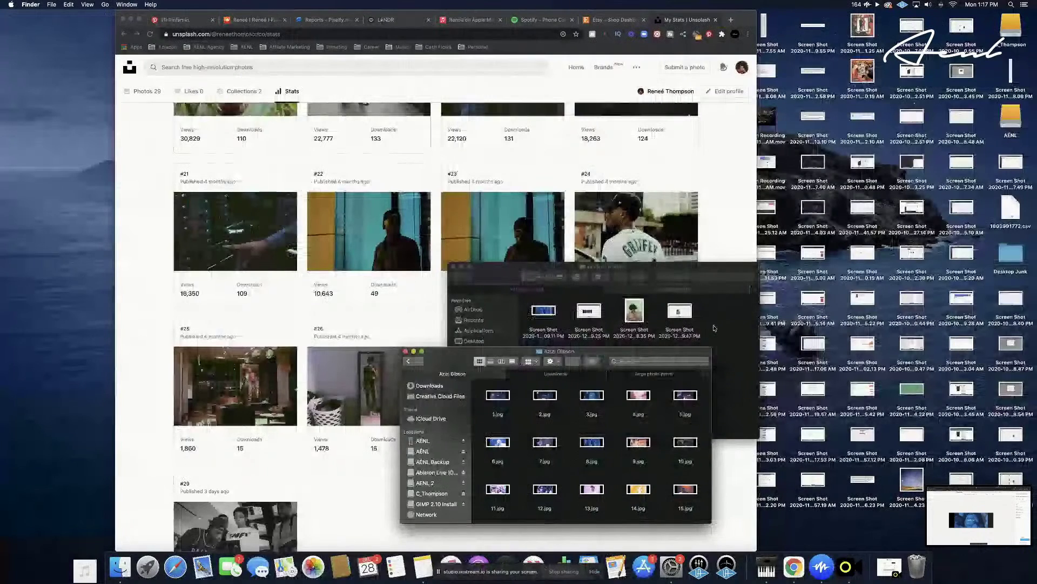
{"action": "left_click", "coordinate": [526, 289]}
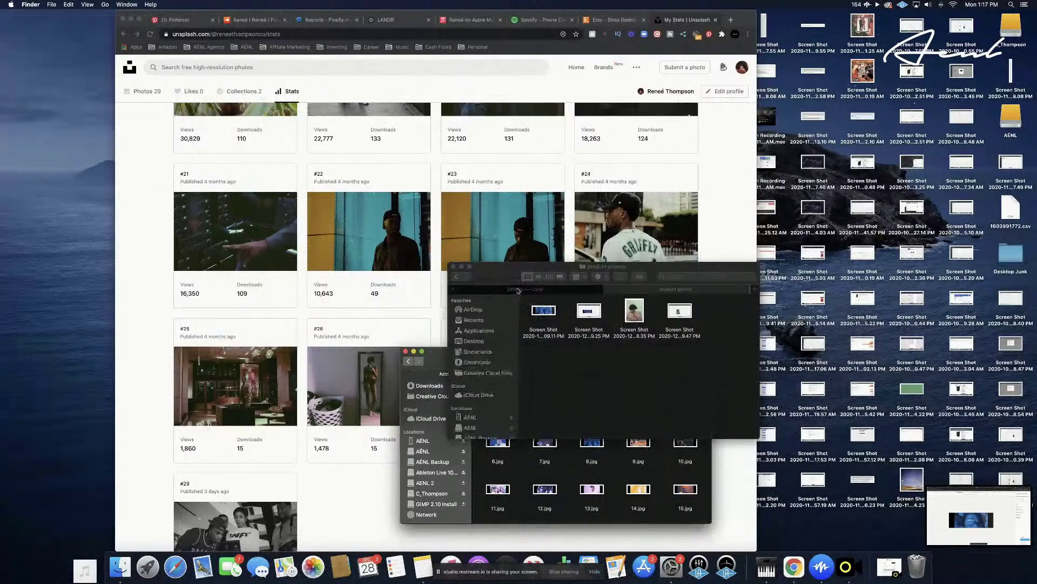
{"action": "left_click_drag", "start_coordinate": [525, 304], "coordinate": [614, 323]}
{"action": "scroll", "coordinate": [613, 324], "scroll_direction": "right", "scroll_amount": 4}
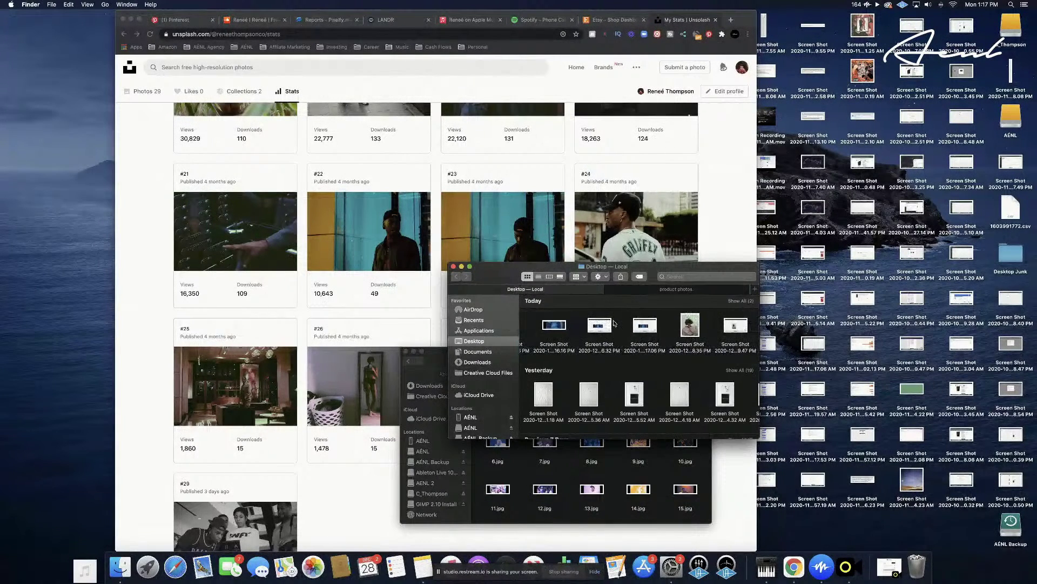
{"action": "scroll", "coordinate": [614, 324], "scroll_direction": "left", "scroll_amount": 4}
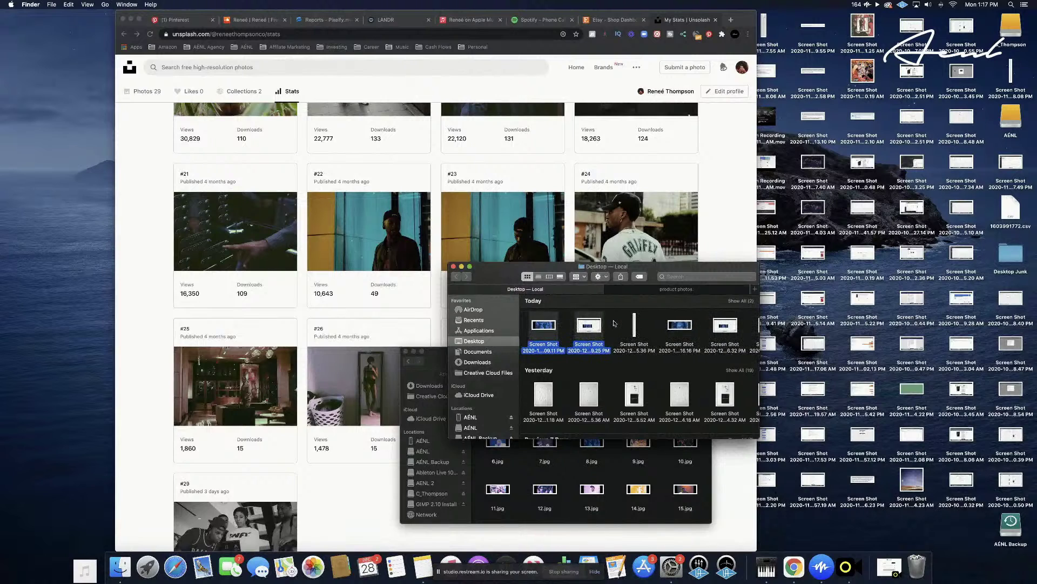
{"action": "scroll", "coordinate": [614, 323], "scroll_direction": "right", "scroll_amount": 1}
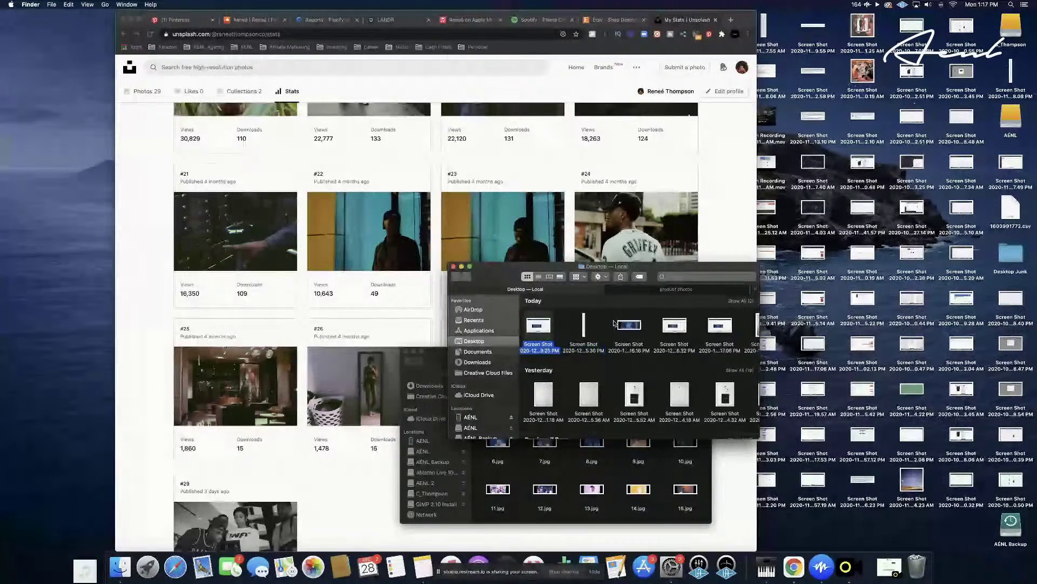
{"action": "scroll", "coordinate": [614, 323], "scroll_direction": "right", "scroll_amount": 1}
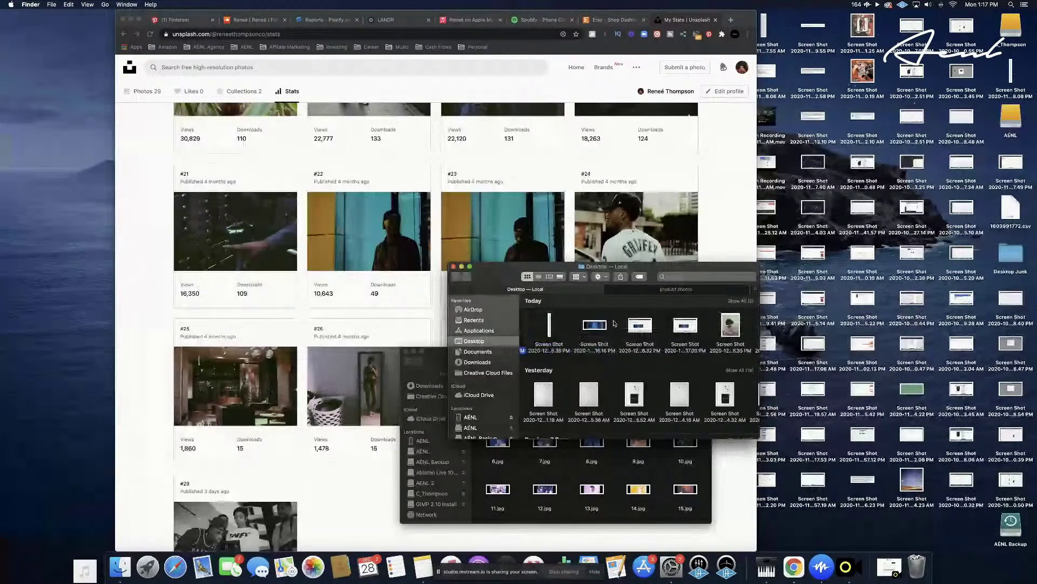
{"action": "scroll", "coordinate": [614, 323], "scroll_direction": "right", "scroll_amount": 1}
Preview the "Screen Shot 2020-12-28 at 1.16.32 PM" file of the 24 x 8 inch configuration and move it to the Trash
{"action": "right_click", "coordinate": [596, 328]}
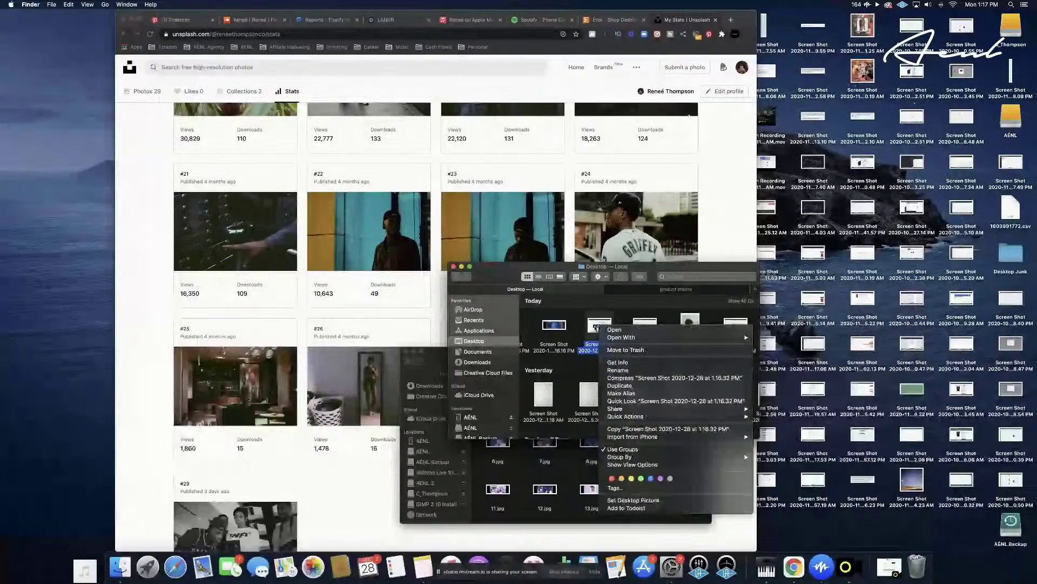
{"action": "key", "text": "Escape"}
{"action": "key", "text": "space"}
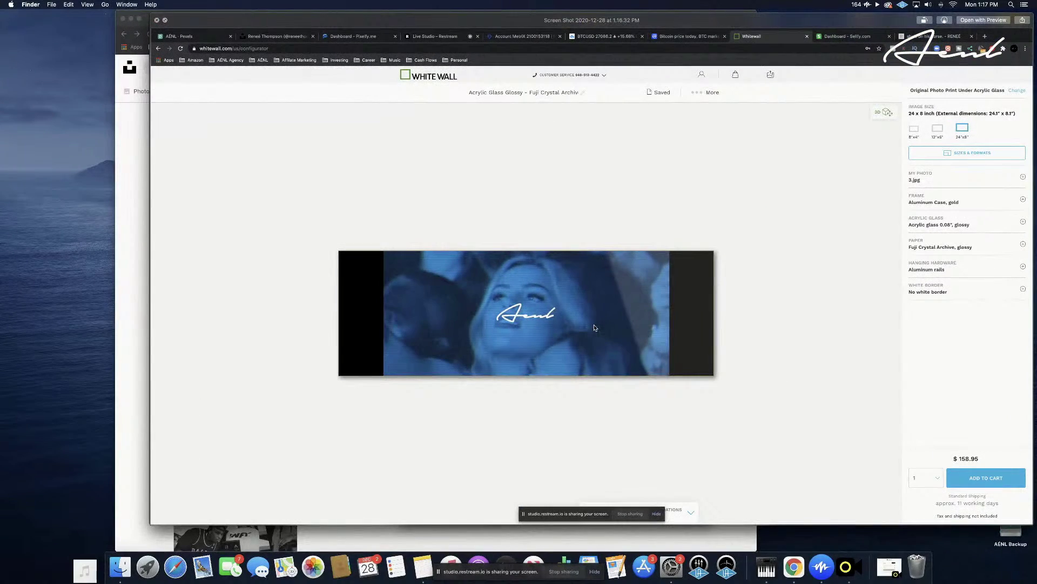
{"action": "key", "text": "space"}
{"action": "right_click", "coordinate": [595, 326]}
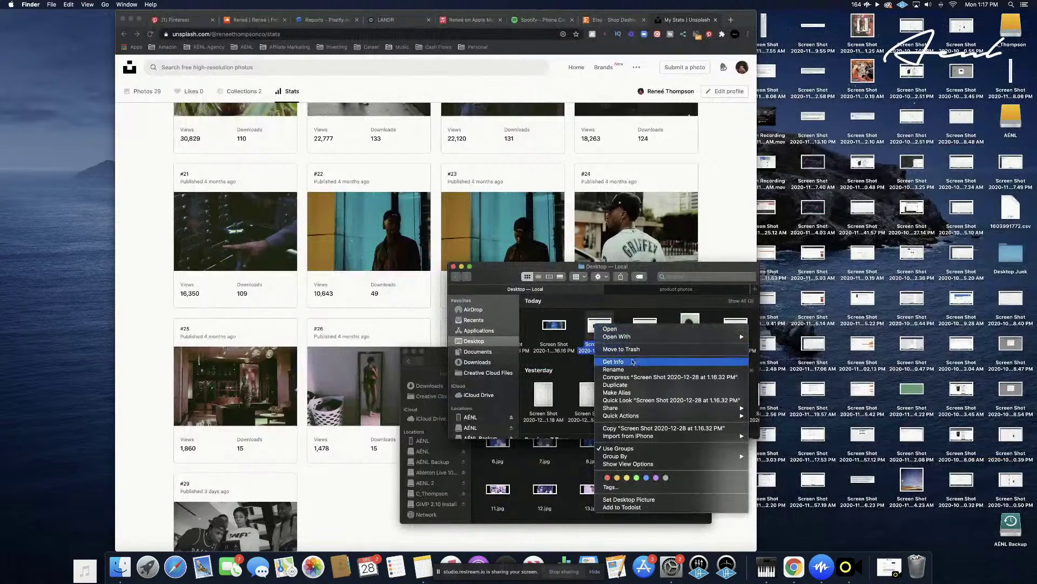
{"action": "left_click", "coordinate": [621, 349]}
Preview the 1.17.06 PM screenshot, then move it together with the 1.16.16 PM screenshot into the product photos folder
{"action": "left_click", "coordinate": [645, 326]}
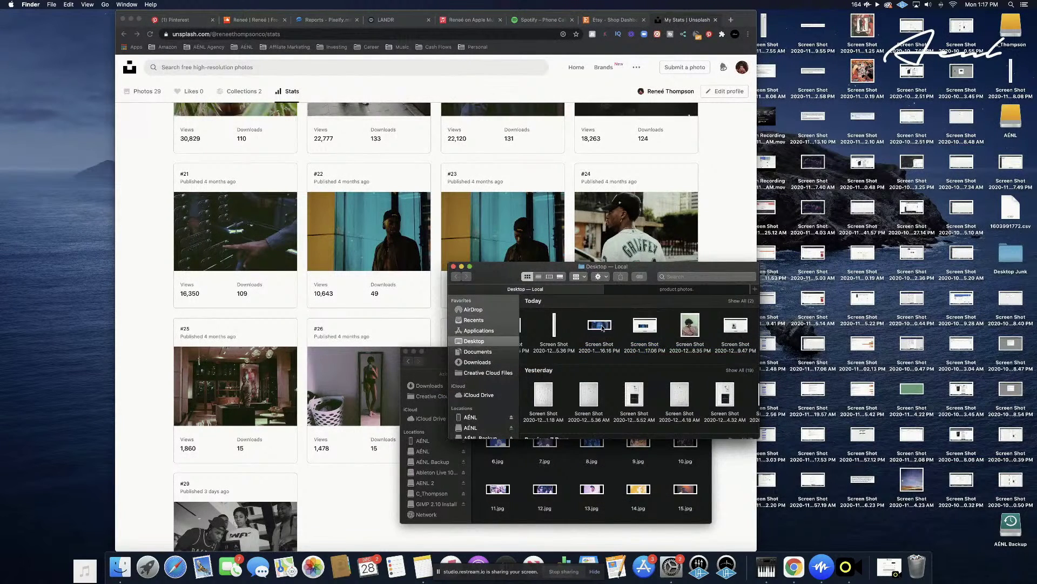
{"action": "key", "text": "space"}
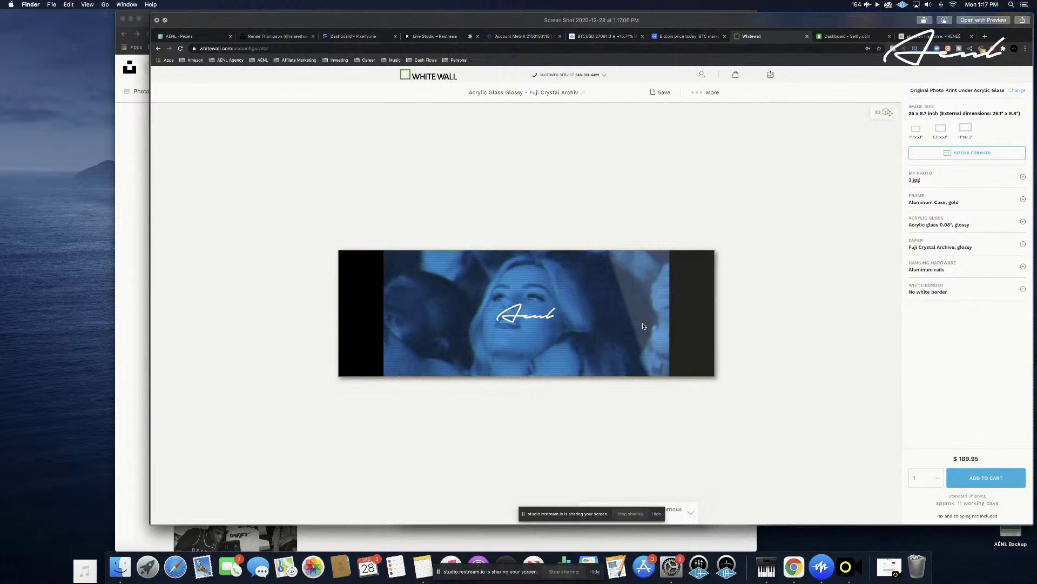
{"action": "key", "text": "space"}
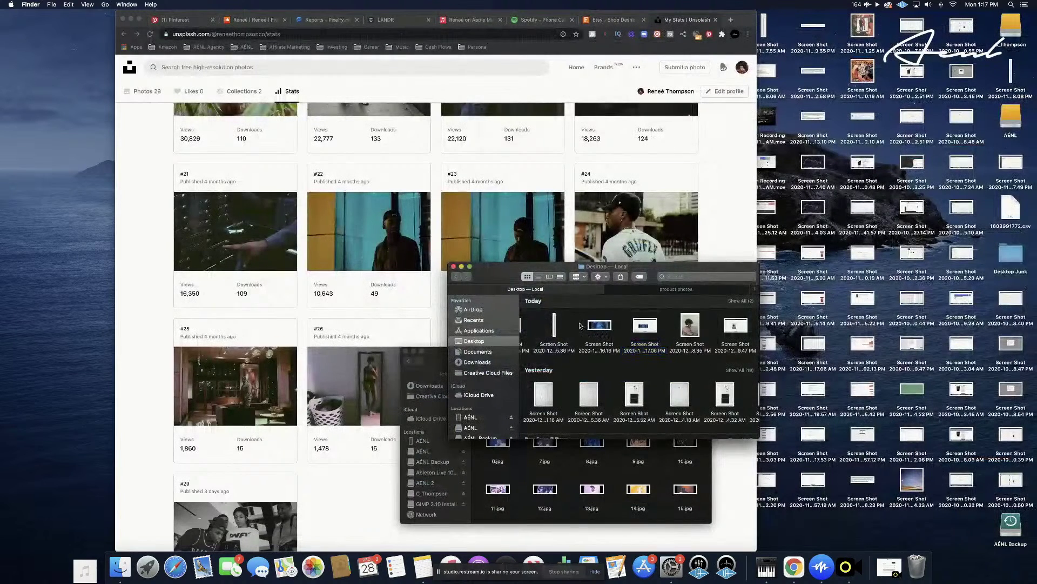
{"action": "left_click_drag", "start_coordinate": [580, 326], "coordinate": [655, 291]}
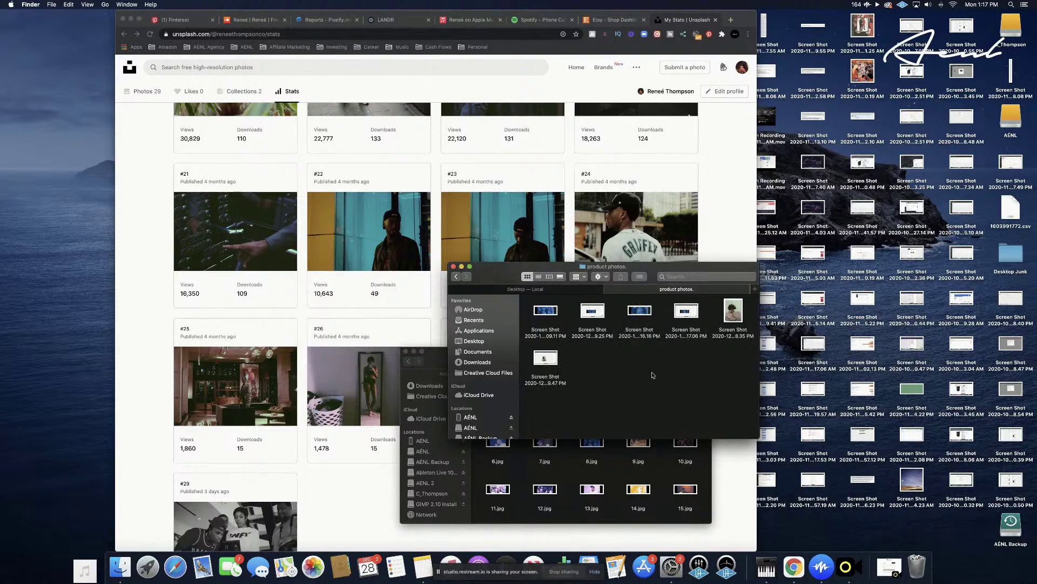
Return to WhiteWall in the browser and save the configuration with its custom size
{"action": "key", "text": "ctrl+Right"}
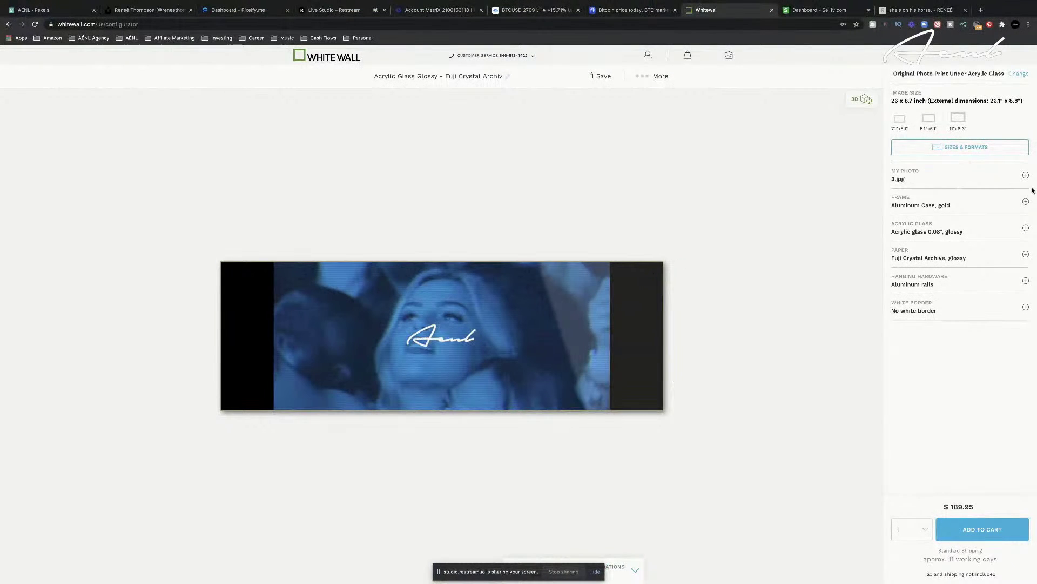
{"action": "left_click", "coordinate": [601, 76]}
Start a photo upload for the print and preview the candidate images between 4.jpg and 15.jpg, ending with 14.jpg selected
{"action": "left_click", "coordinate": [1026, 176]}
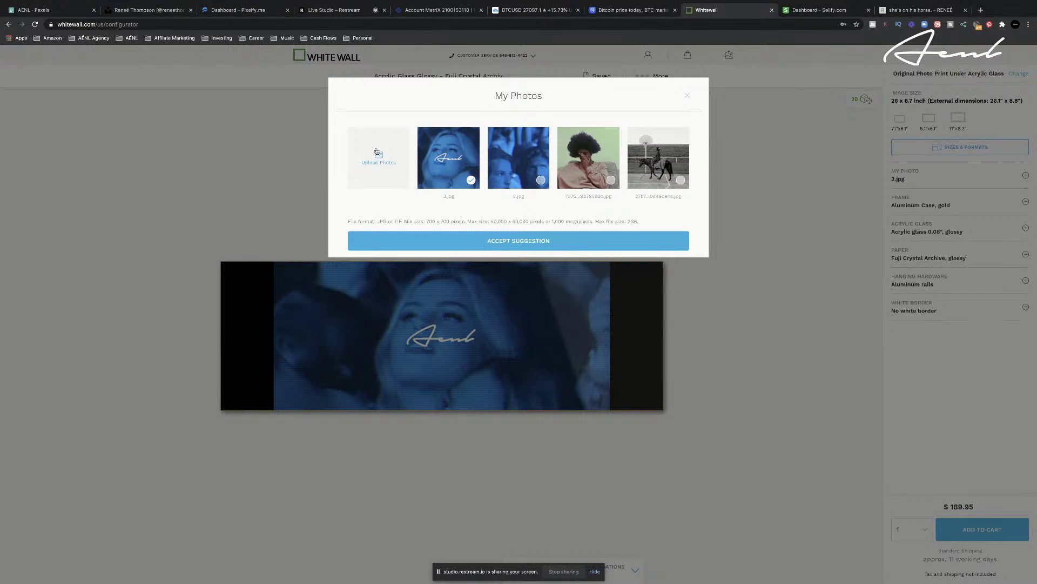
{"action": "left_click", "coordinate": [393, 152]}
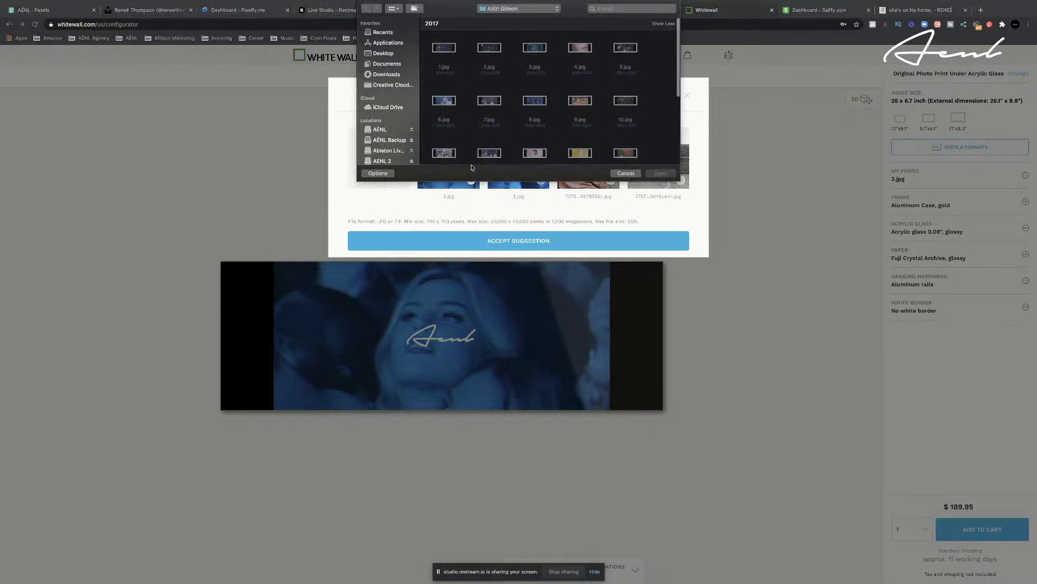
{"action": "left_click", "coordinate": [589, 48]}
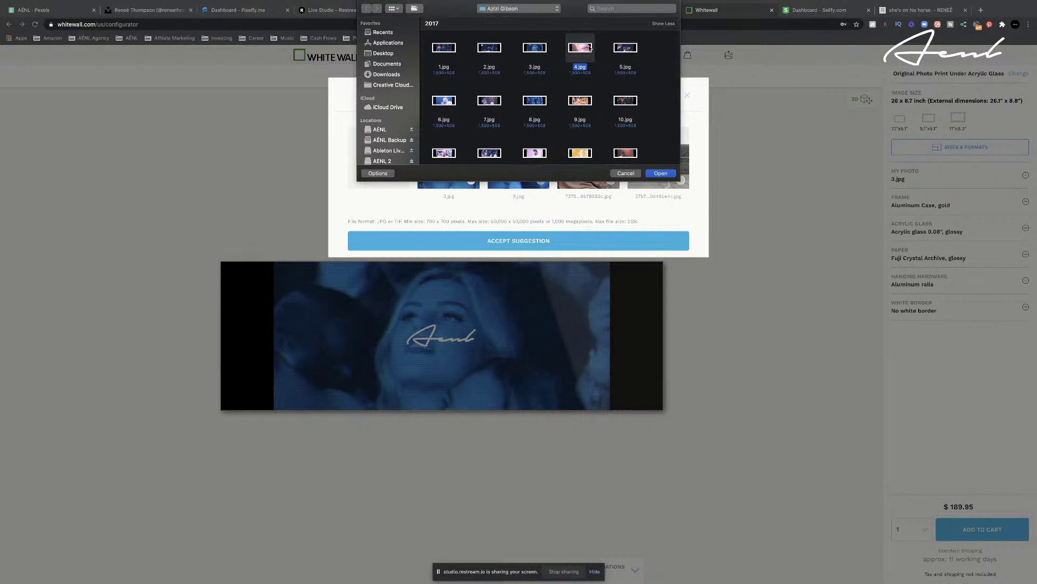
{"action": "key", "text": "space"}
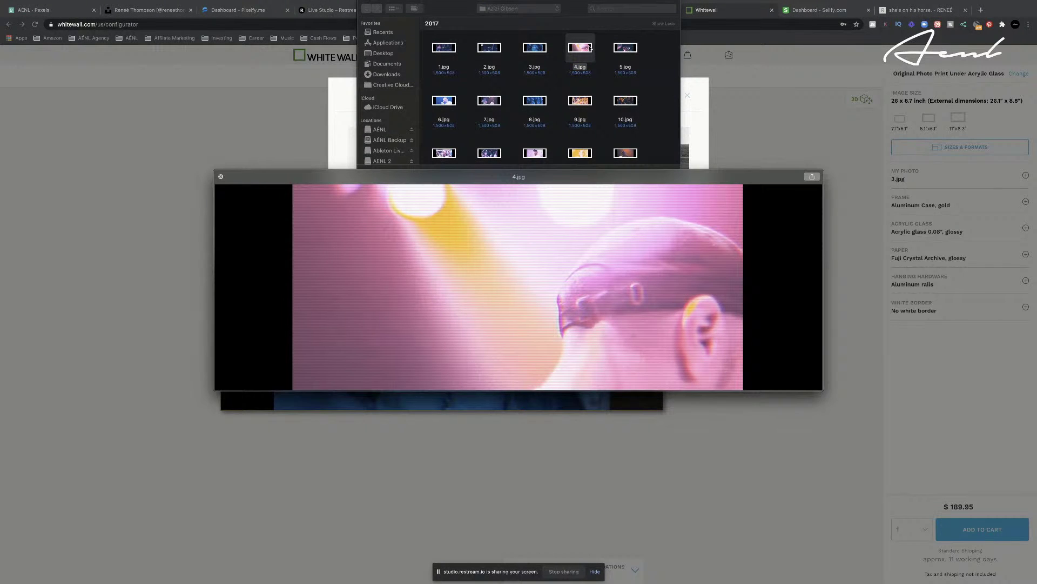
{"action": "key", "text": "Right"}
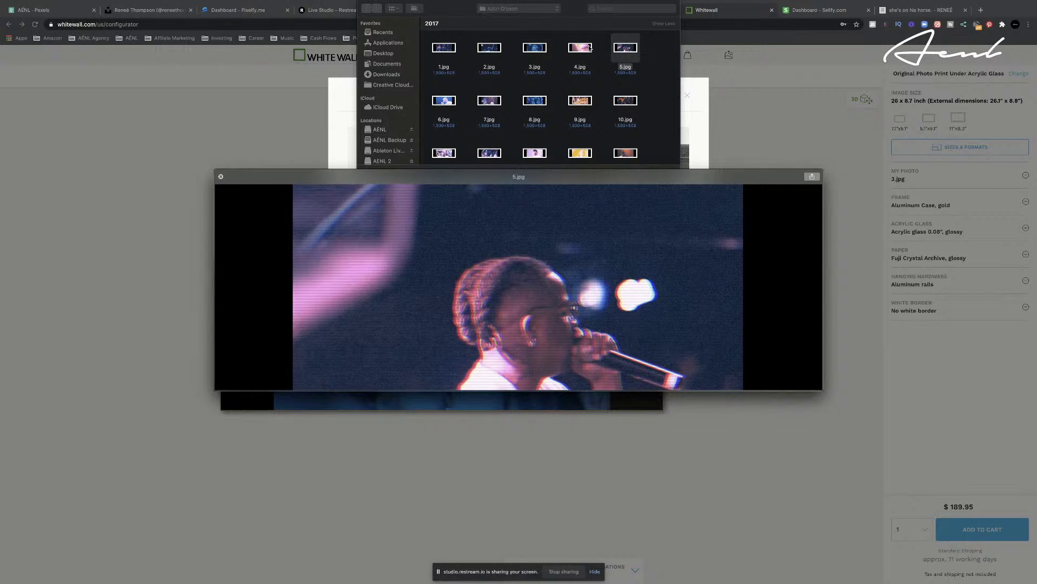
{"action": "key", "text": "Left"}
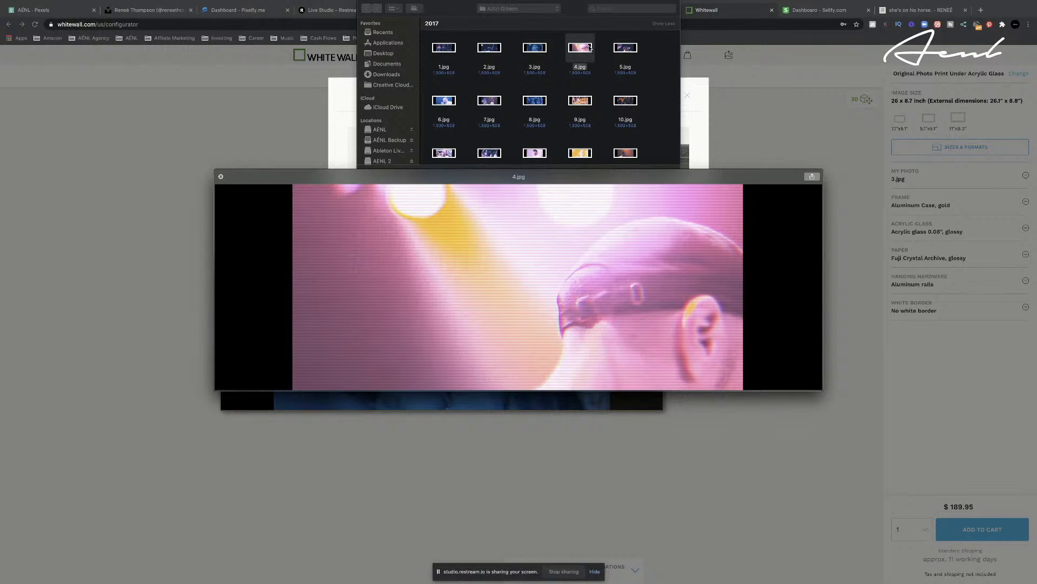
{"action": "key", "text": "Right"}
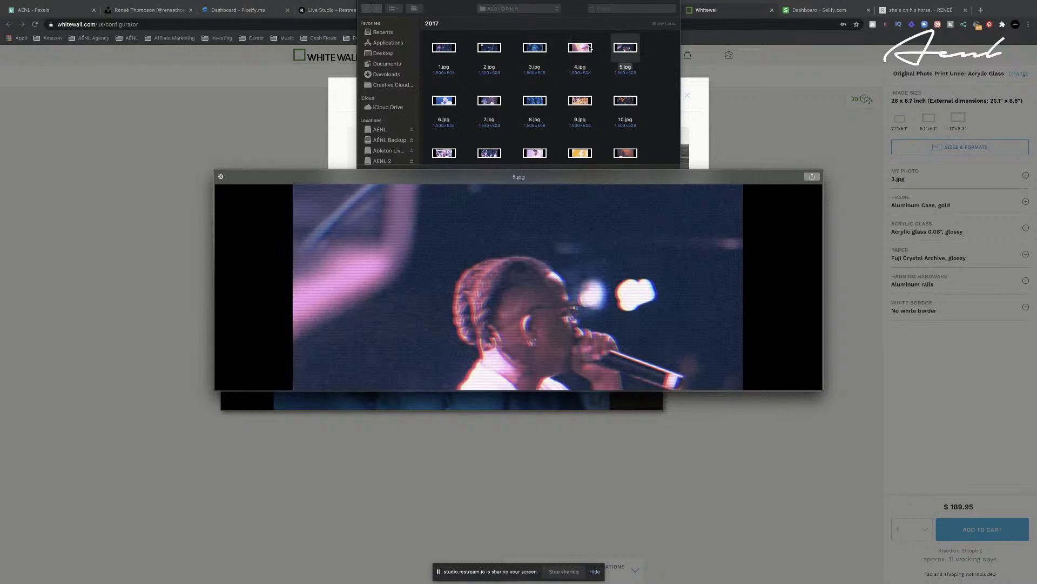
{"action": "key", "text": "Down"}
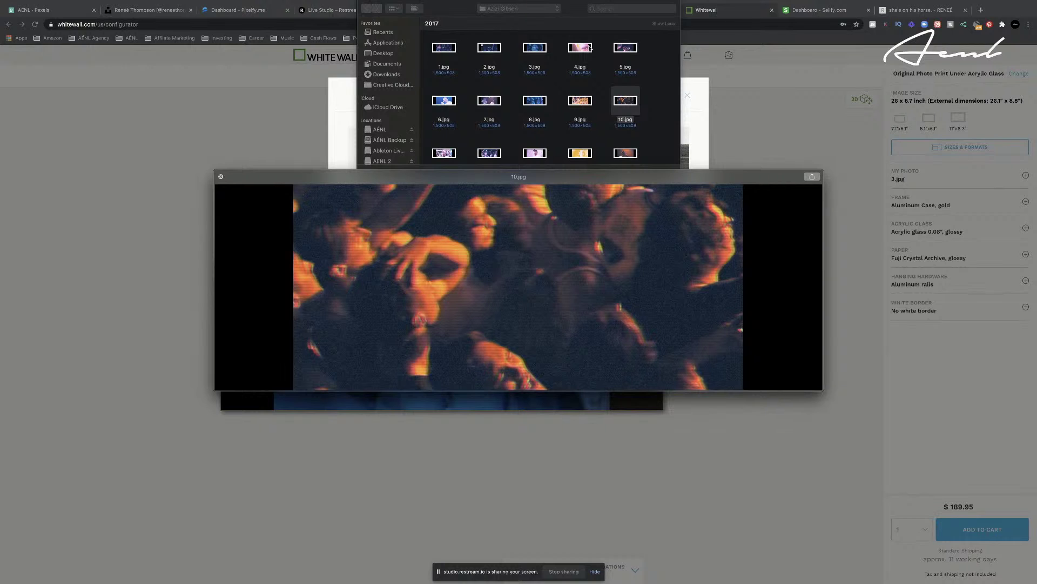
{"action": "key", "text": "Left"}
{"action": "key", "text": "Left"}
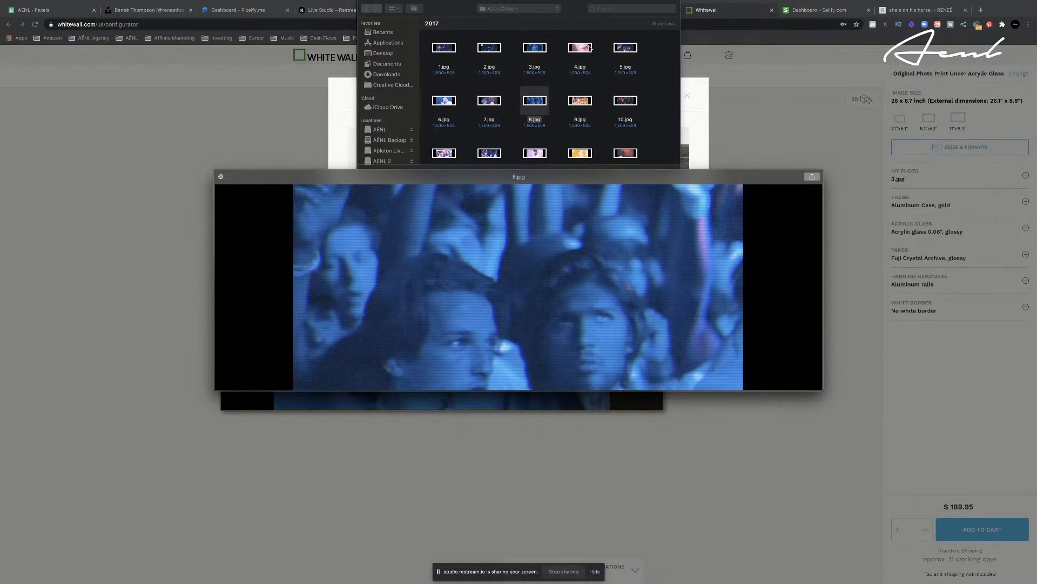
{"action": "key", "text": "Left"}
{"action": "key", "text": "Left"}
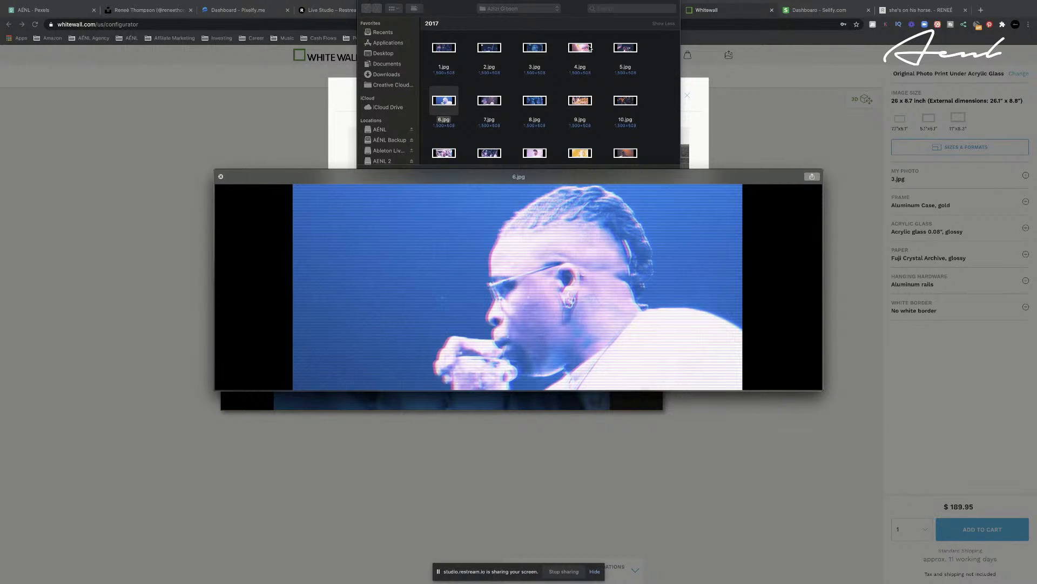
{"action": "key", "text": "Down"}
{"action": "key", "text": "Right"}
{"action": "key", "text": "Right"}
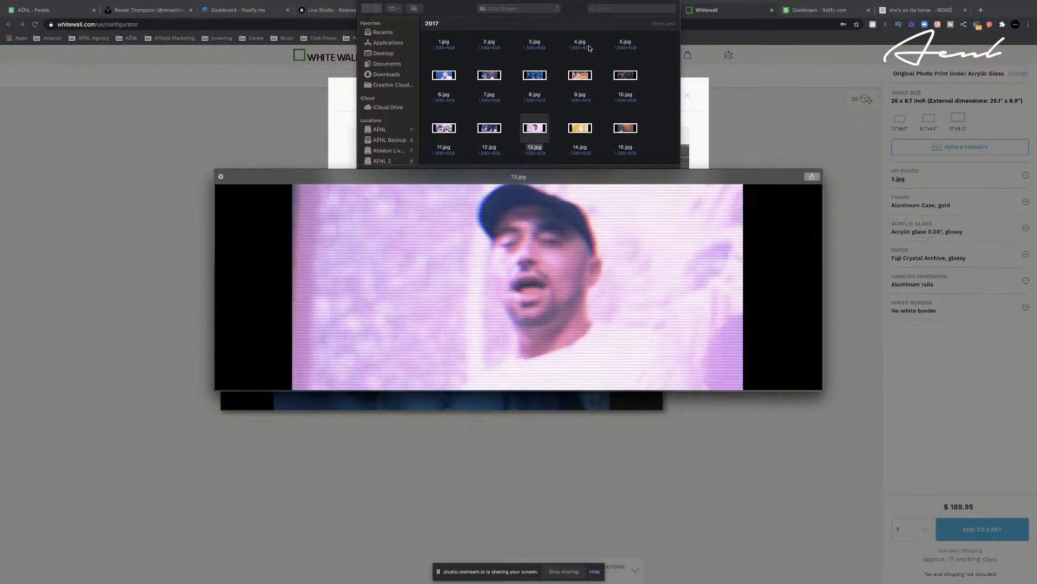
{"action": "key", "text": "Right"}
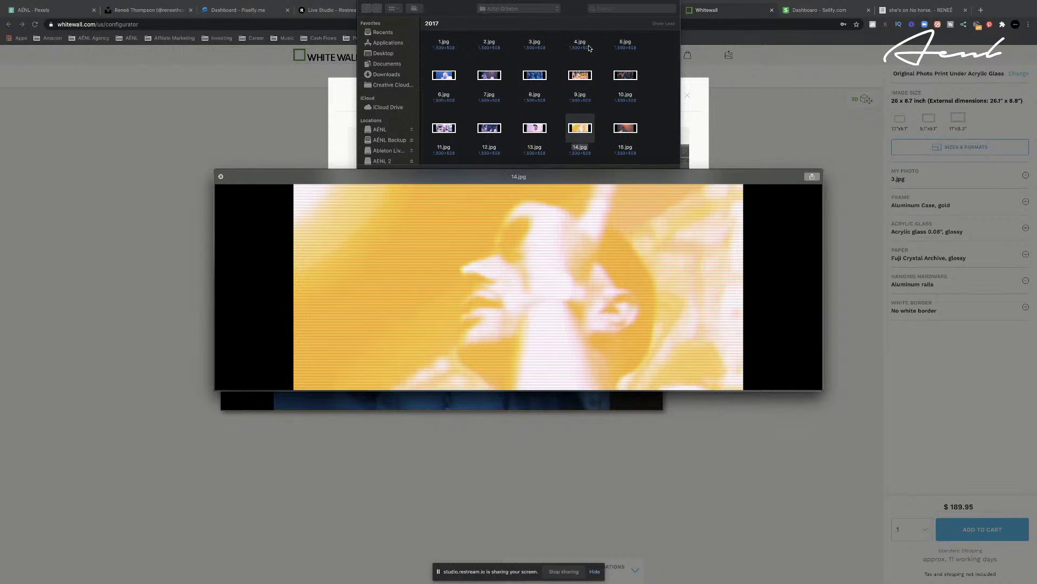
{"action": "key", "text": "Right"}
{"action": "key", "text": "Left"}
{"action": "key", "text": "Left"}
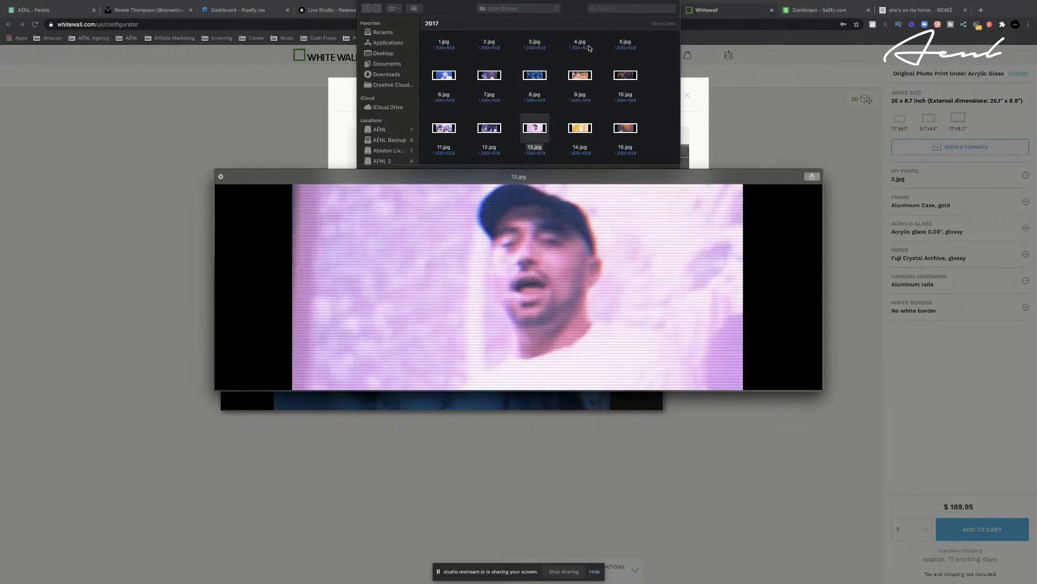
{"action": "key", "text": "Right"}
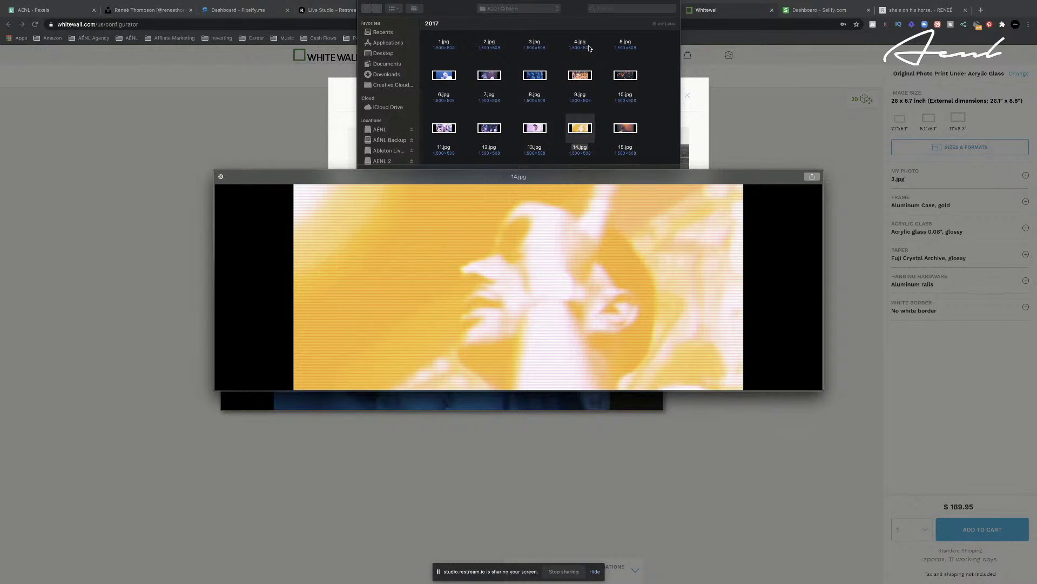
{"action": "key", "text": "Right"}
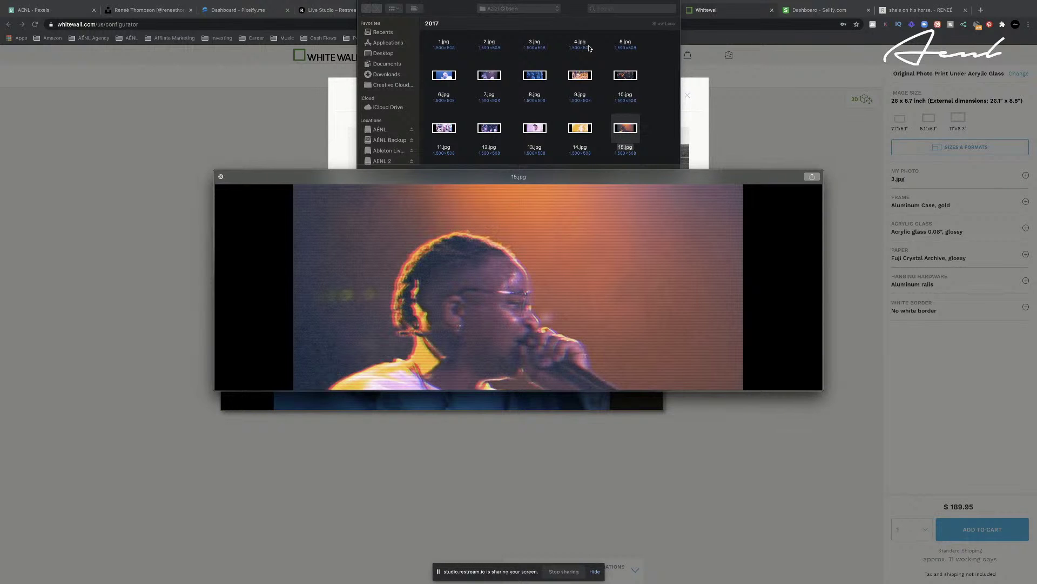
{"action": "key", "text": "Left"}
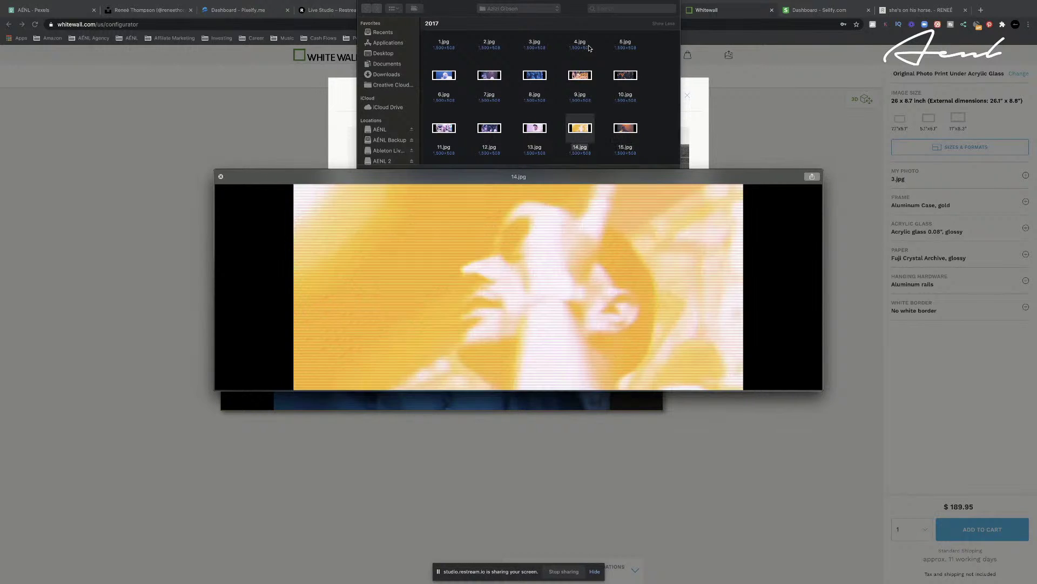
{"action": "key", "text": "Left"}
{"action": "key", "text": "Left"}
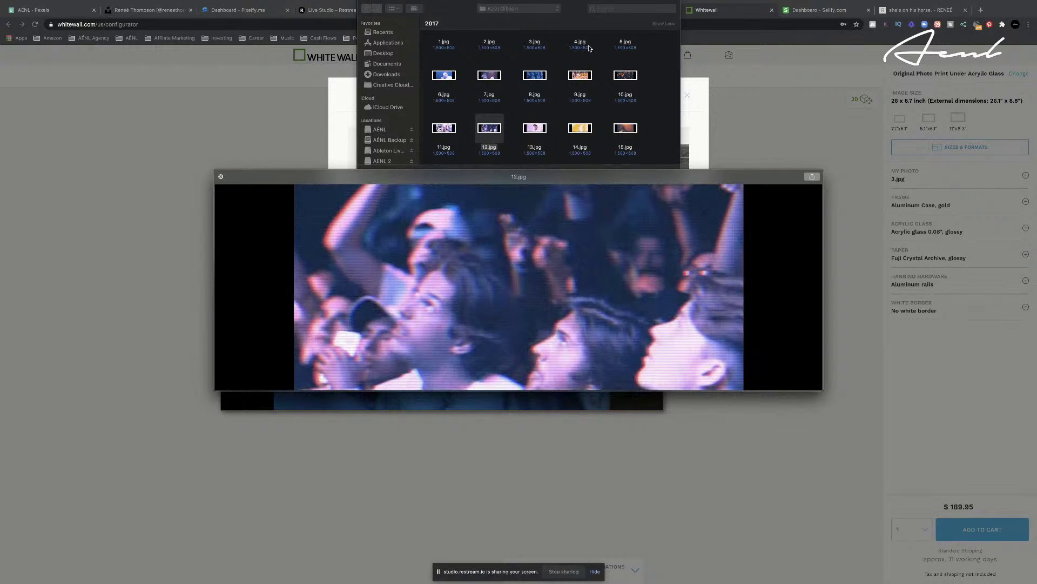
{"action": "key", "text": "Right"}
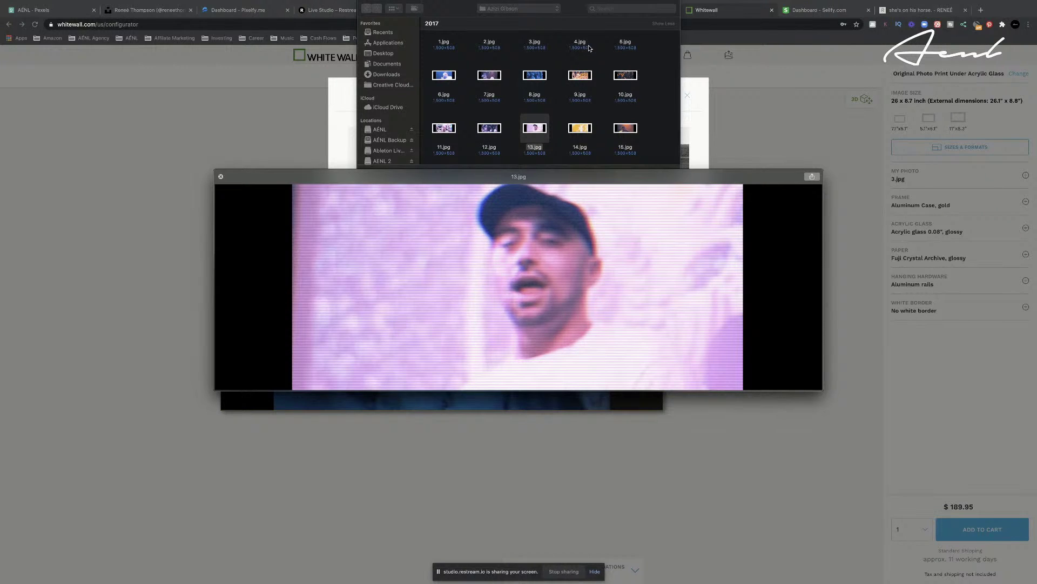
{"action": "key", "text": "Right"}
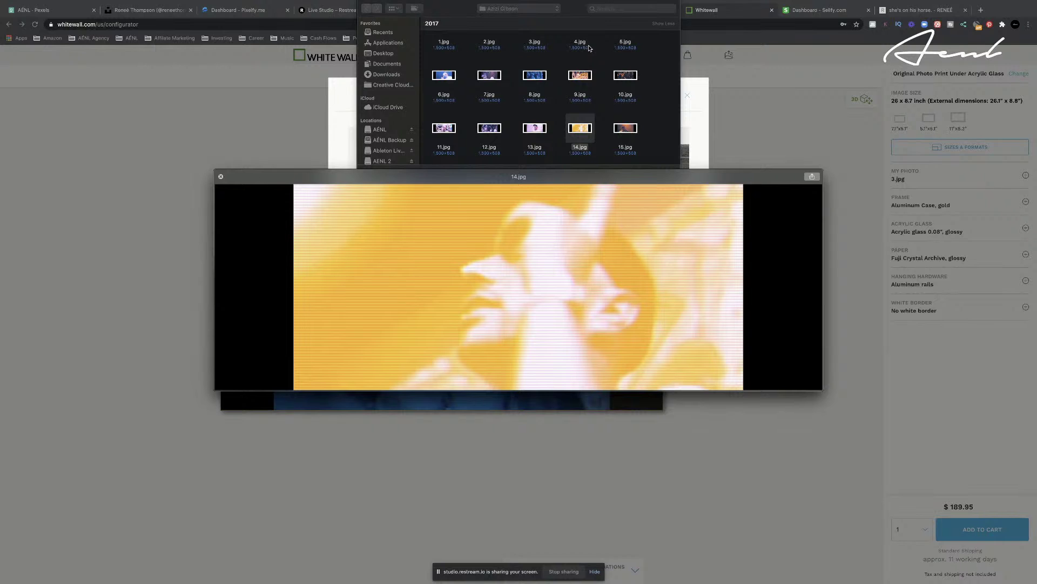
{"action": "key", "text": "space"}
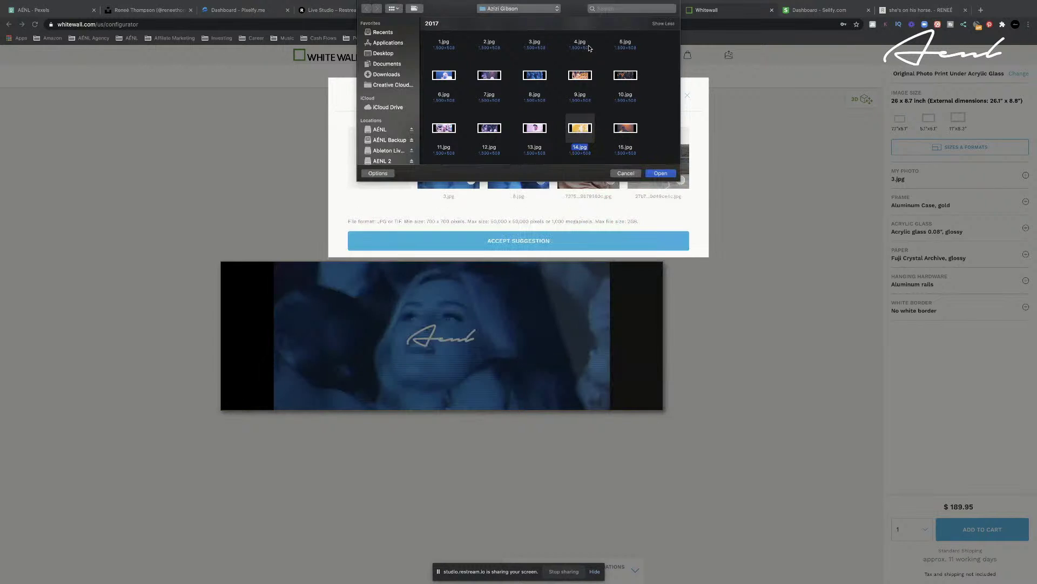
Upload 14.jpg, accept it as the print photo and confirm the 24 x 8 inch panorama crop
{"action": "left_click", "coordinate": [660, 173]}
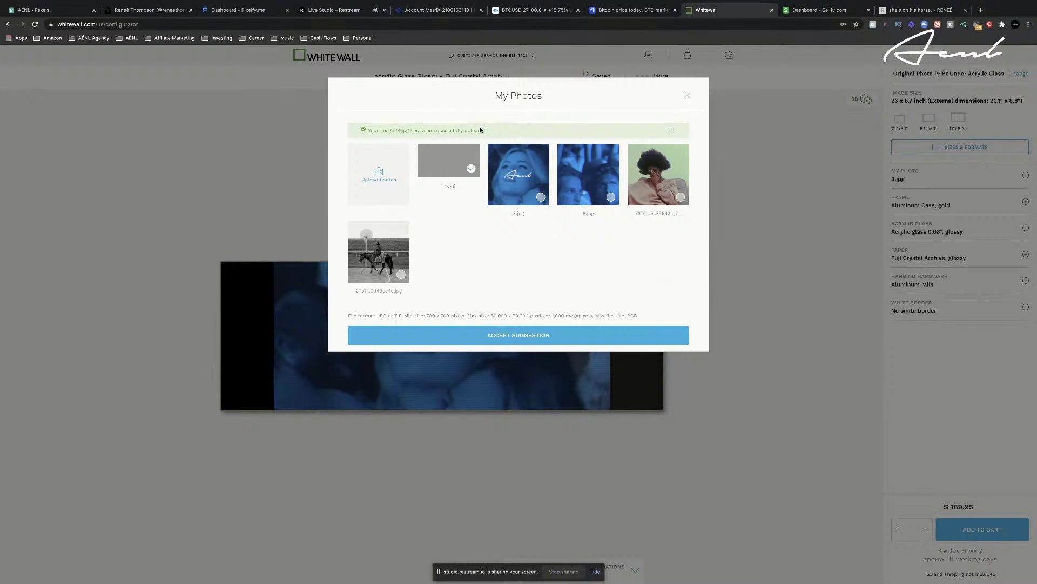
{"action": "left_click", "coordinate": [548, 338]}
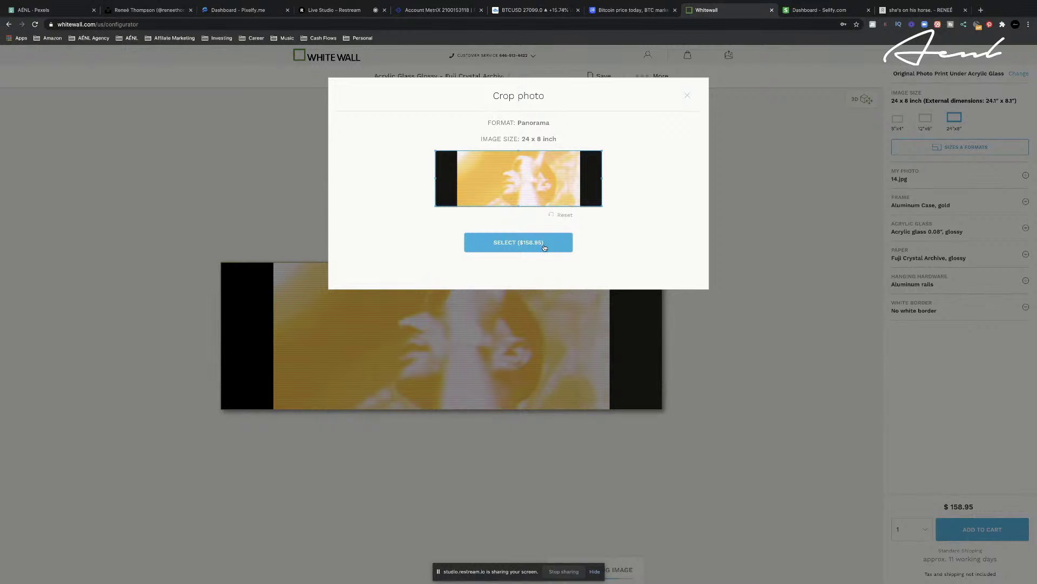
{"action": "left_click", "coordinate": [544, 247]}
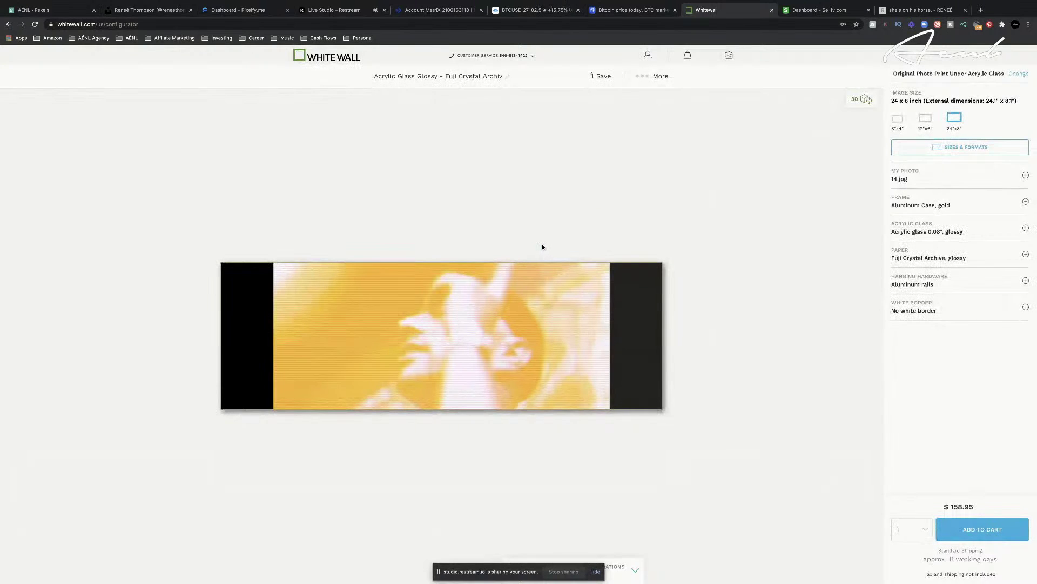
Load the saved 26 x 8.7 inch panorama configuration with gold lining and replace its photo with 14.jpg
{"action": "left_click", "coordinate": [645, 79]}
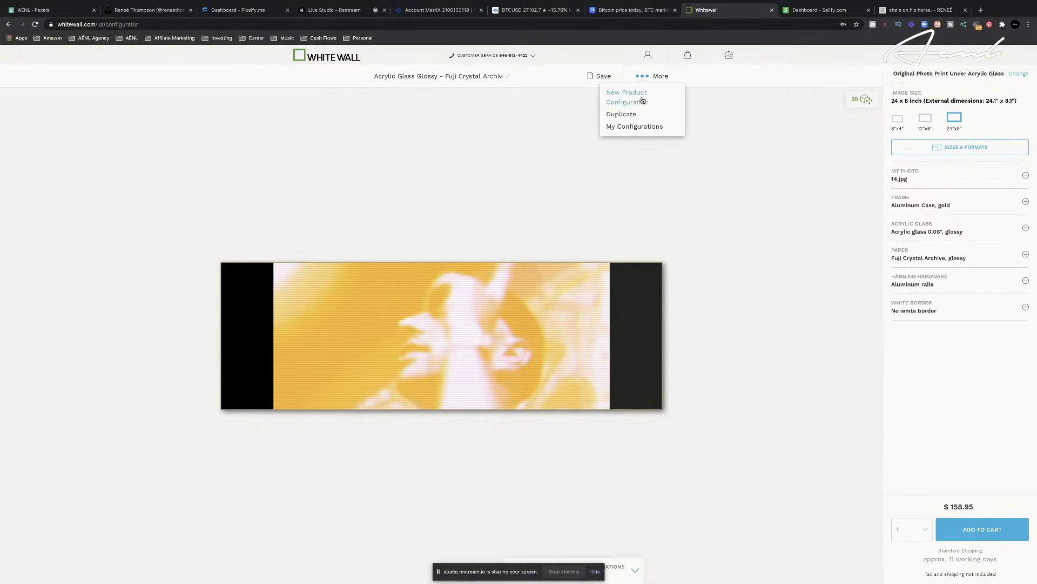
{"action": "left_click", "coordinate": [639, 127]}
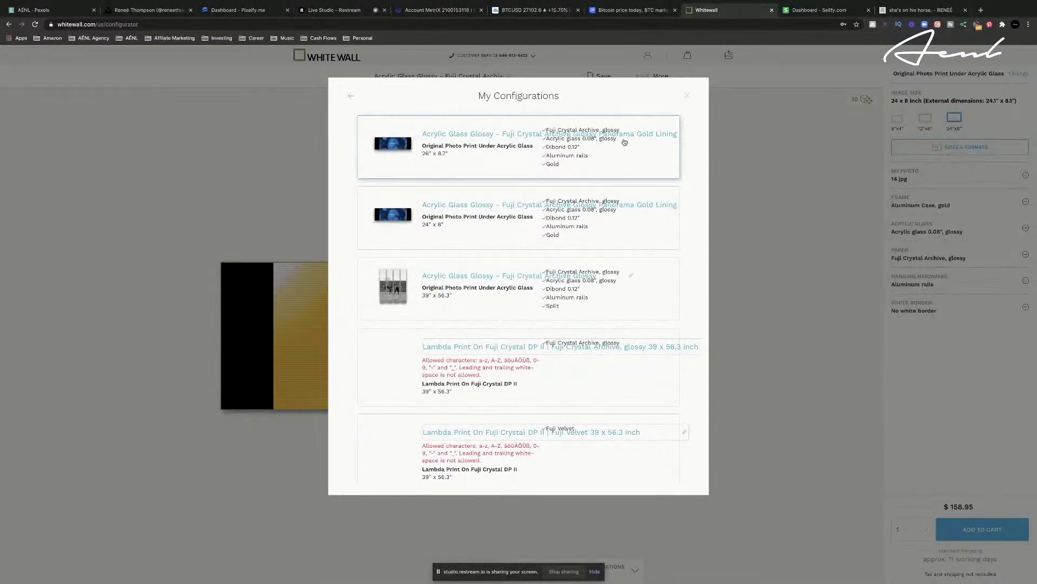
{"action": "left_click", "coordinate": [524, 168]}
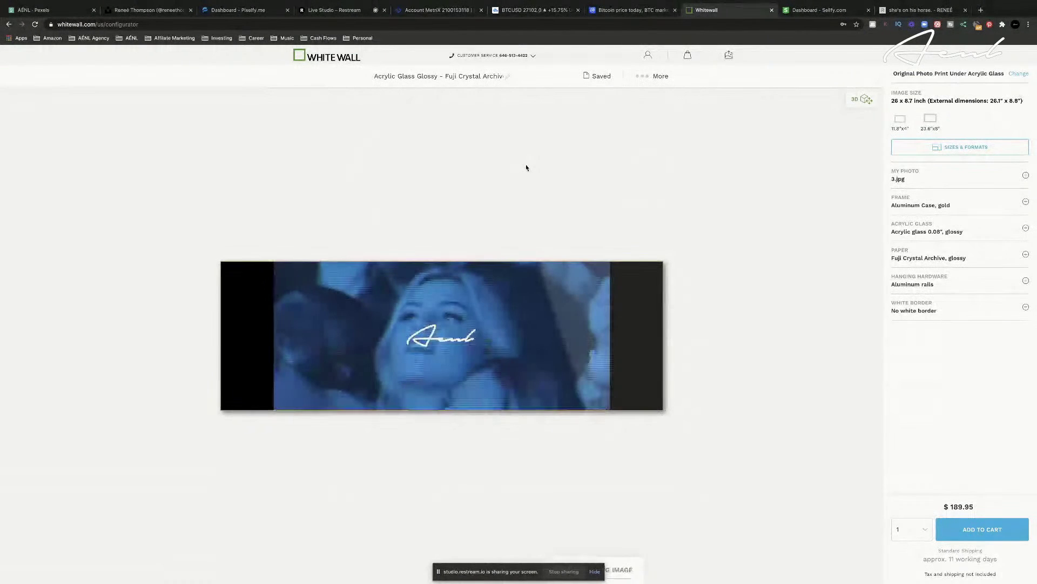
{"action": "left_click", "coordinate": [1026, 175]}
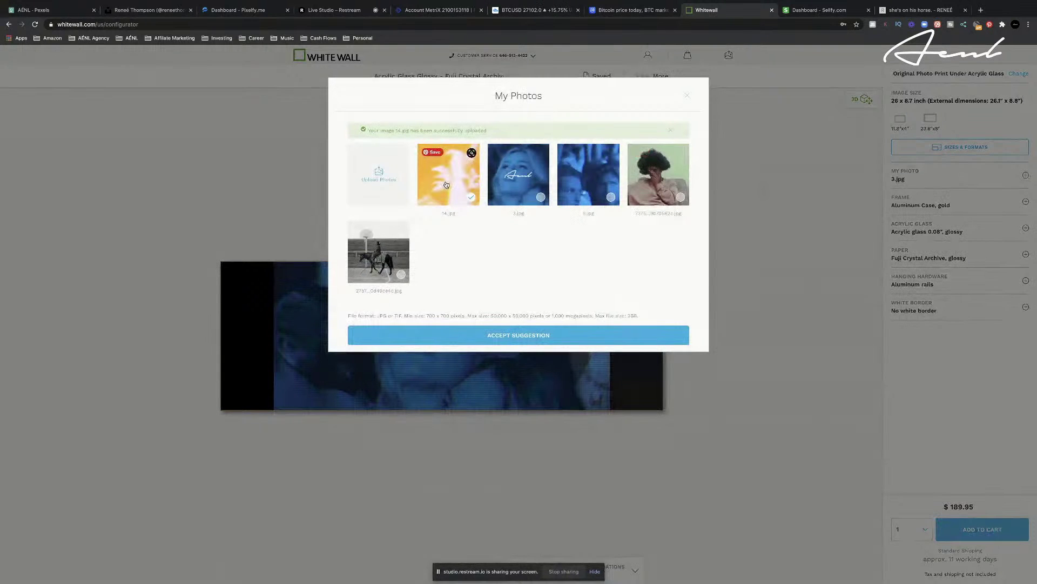
{"action": "left_click", "coordinate": [564, 339]}
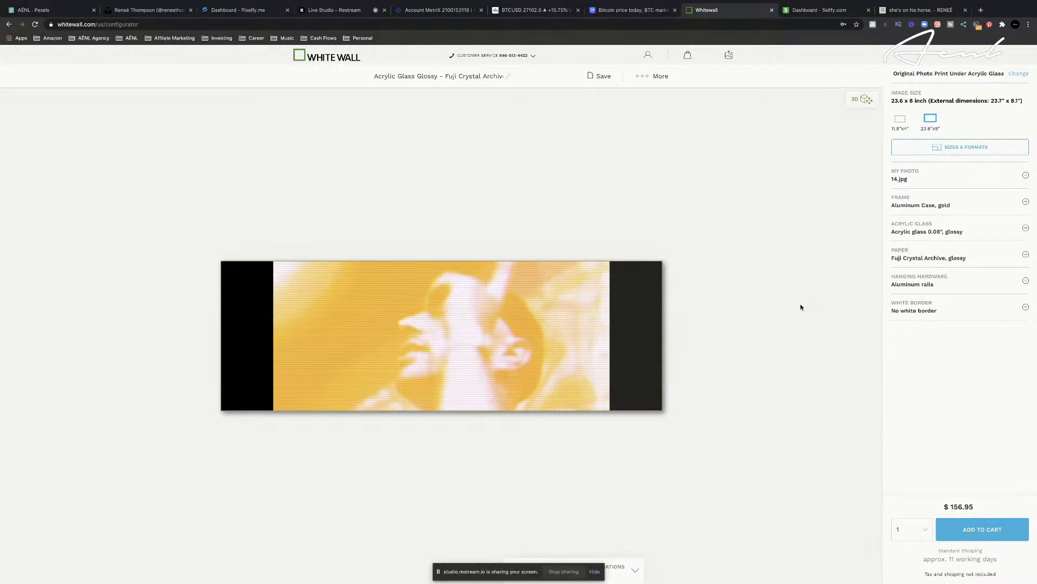
Open the custom size options for the 14.jpg print and enter a width of 26 and a height of 8.9 inches
{"action": "left_click", "coordinate": [938, 153]}
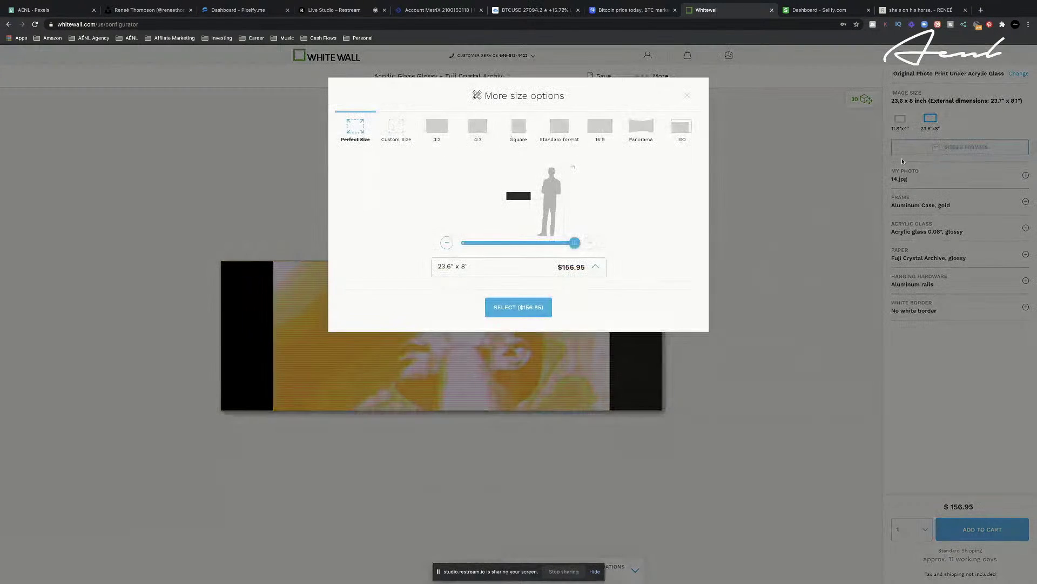
{"action": "left_click", "coordinate": [390, 127]}
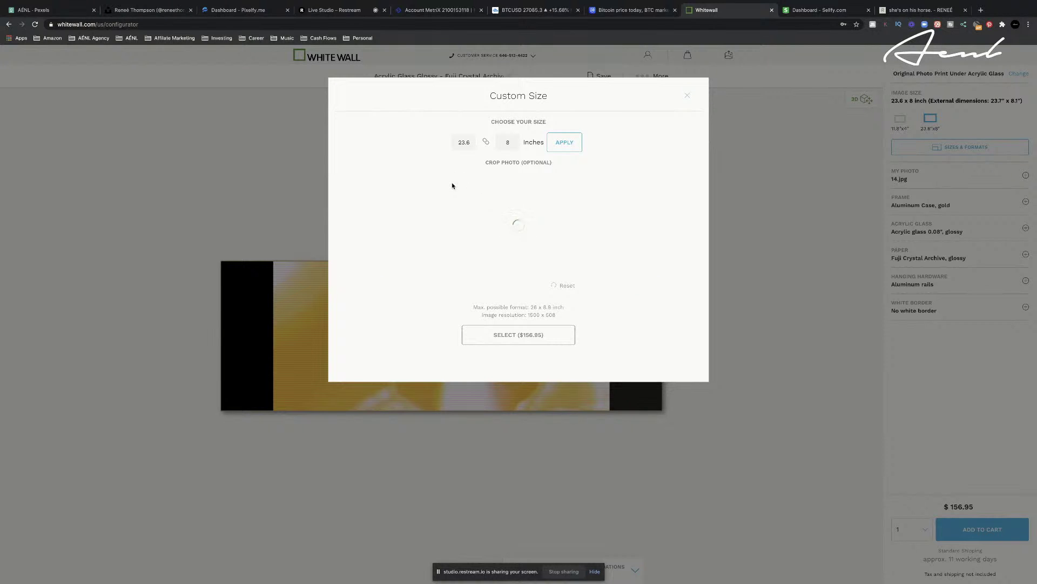
{"action": "left_click", "coordinate": [472, 142]}
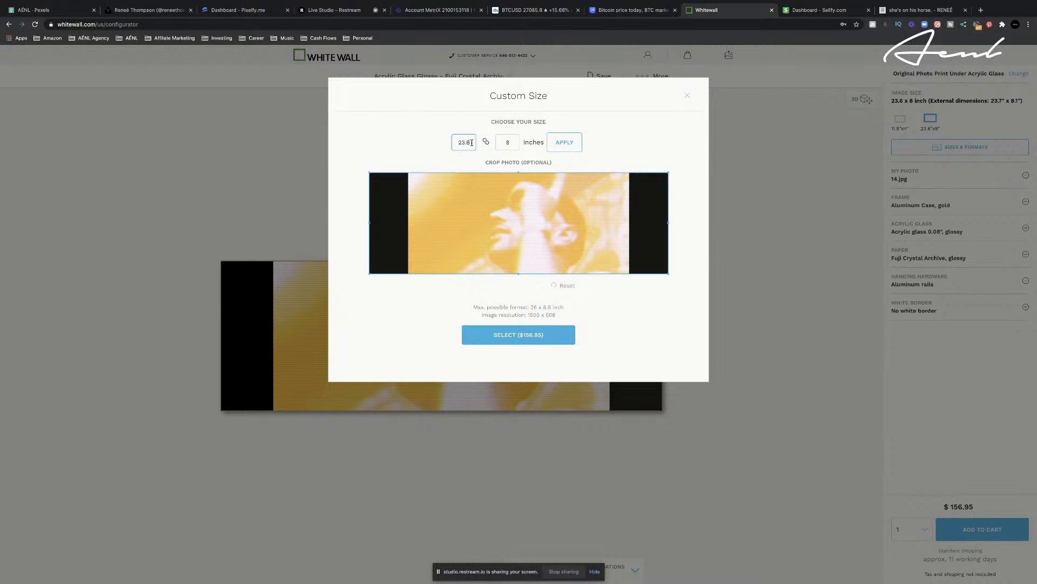
{"action": "key", "text": "BackSpace"}
{"action": "key", "text": "BackSpace"}
{"action": "key", "text": "BackSpace"}
{"action": "type", "text": "6"}
{"action": "left_click", "coordinate": [518, 142]}
{"action": "key", "text": "BackSpace"}
{"action": "type", "text": "9"}
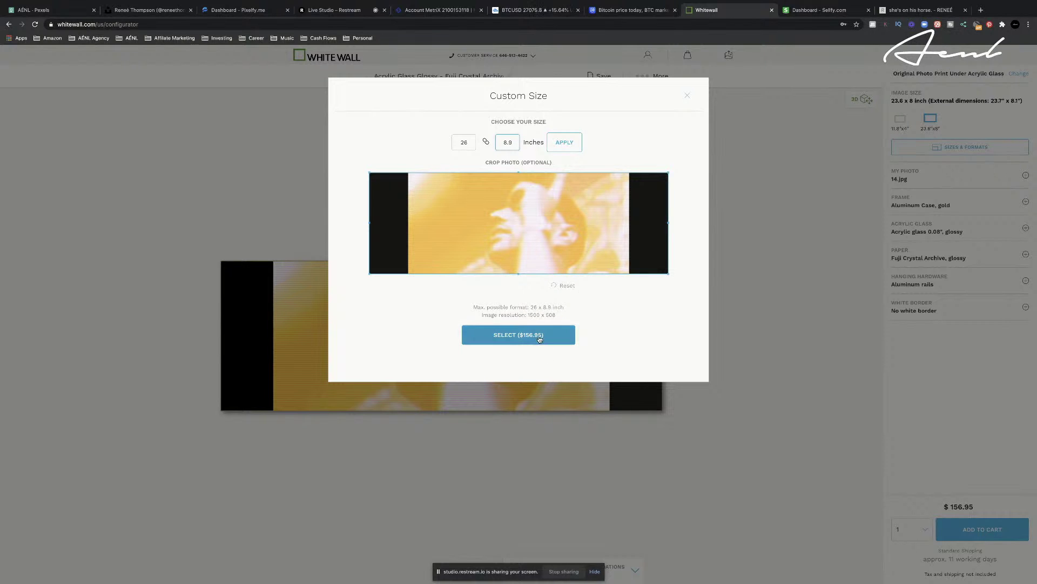
{"action": "left_click", "coordinate": [613, 319]}
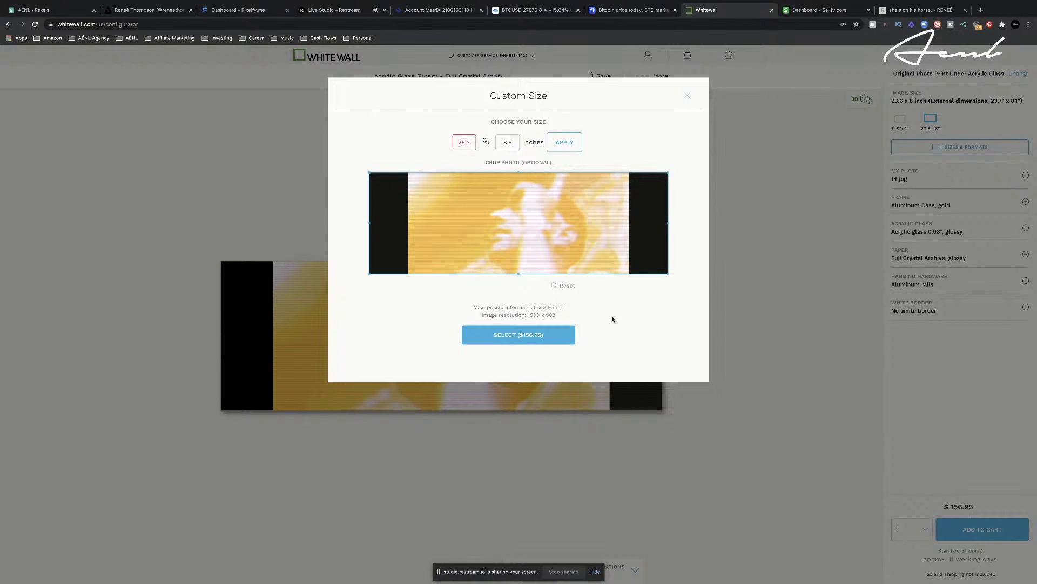
Correct the custom print width to 26 inches with linked proportions and select that size
{"action": "left_click", "coordinate": [470, 142]}
{"action": "key", "text": "BackSpace"}
{"action": "key", "text": "BackSpace"}
{"action": "left_click", "coordinate": [650, 360]}
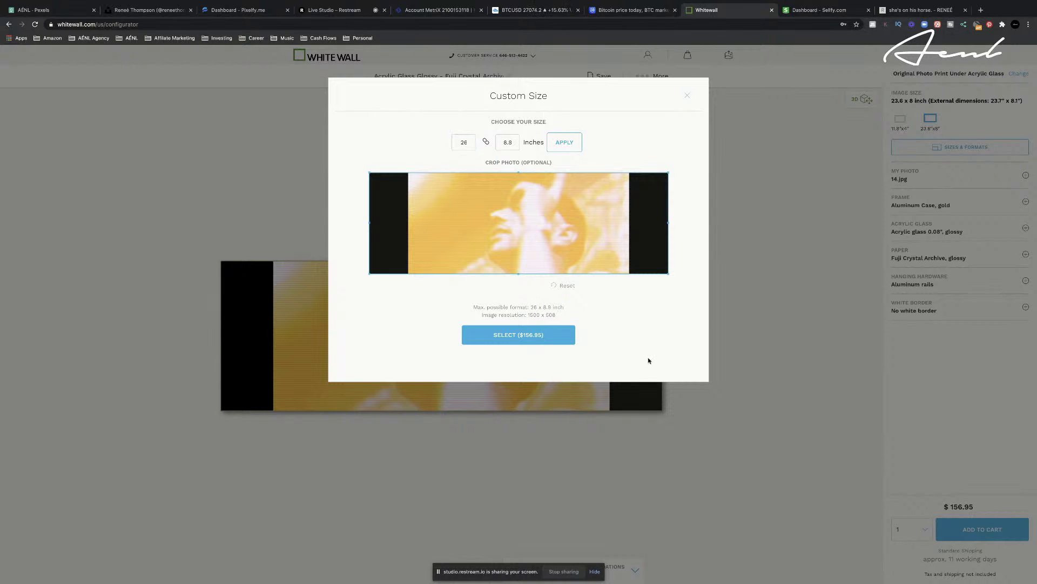
{"action": "left_click", "coordinate": [542, 336]}
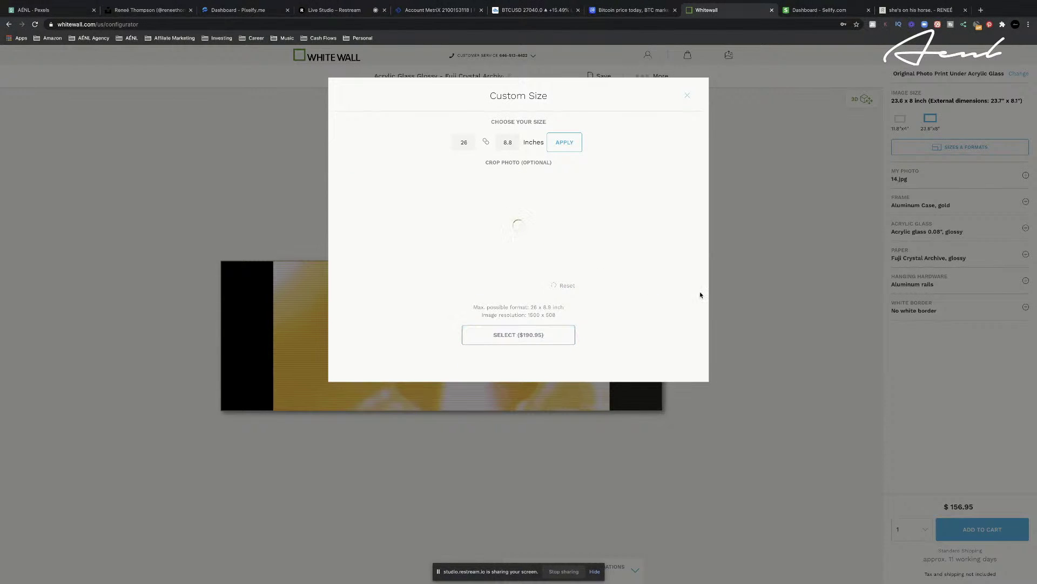
Confirm the 26 x 8.8 inch size and capture a cropped screenshot of the 14.jpg print plus one of the full screen
{"action": "left_click", "coordinate": [560, 340]}
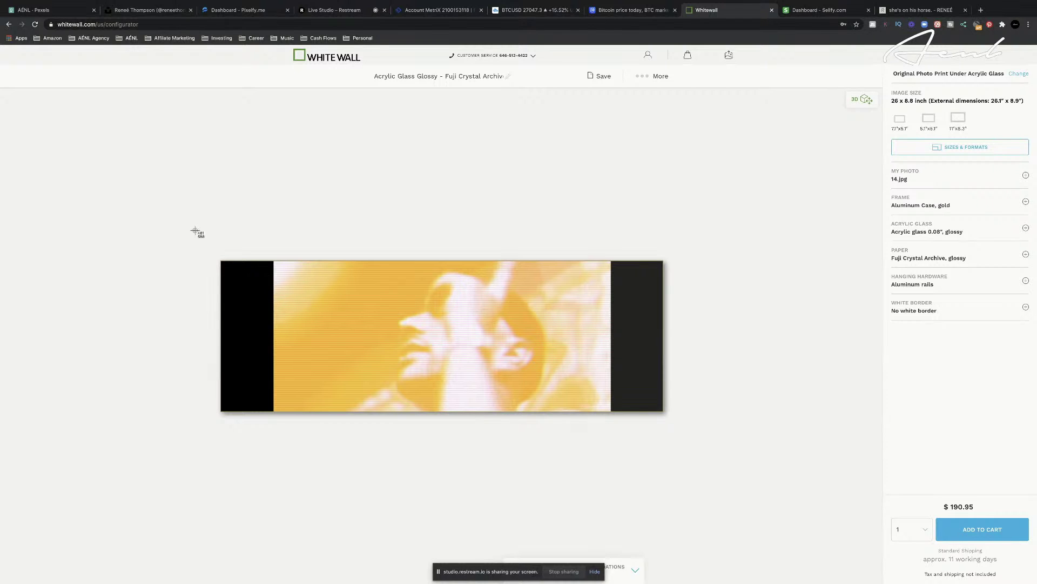
{"action": "key", "text": "super+shift+4"}
{"action": "left_click_drag", "start_coordinate": [215, 255], "coordinate": [670, 420]}
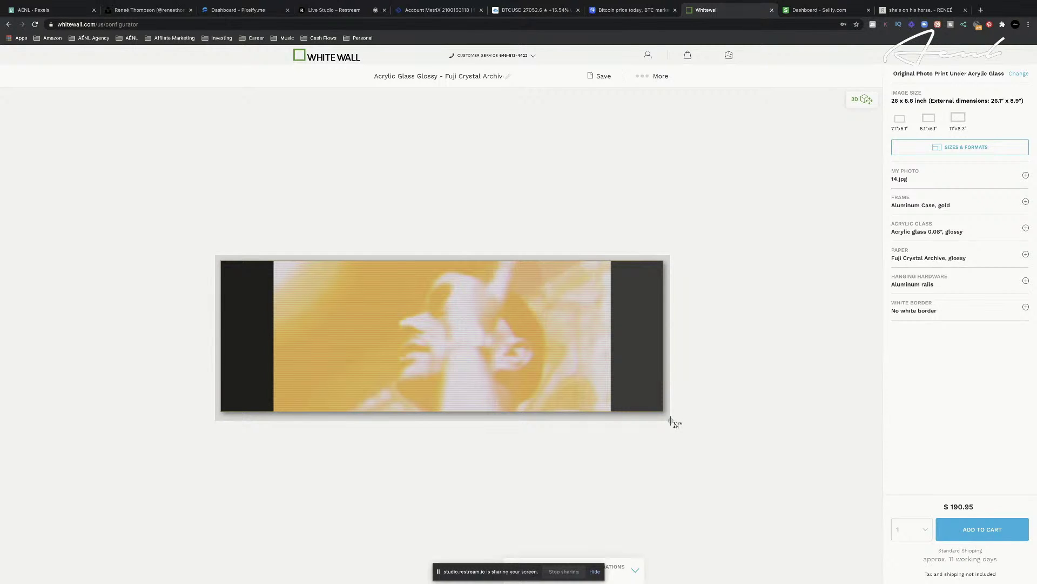
{"action": "left_click_drag", "start_coordinate": [670, 420], "coordinate": [671, 419]}
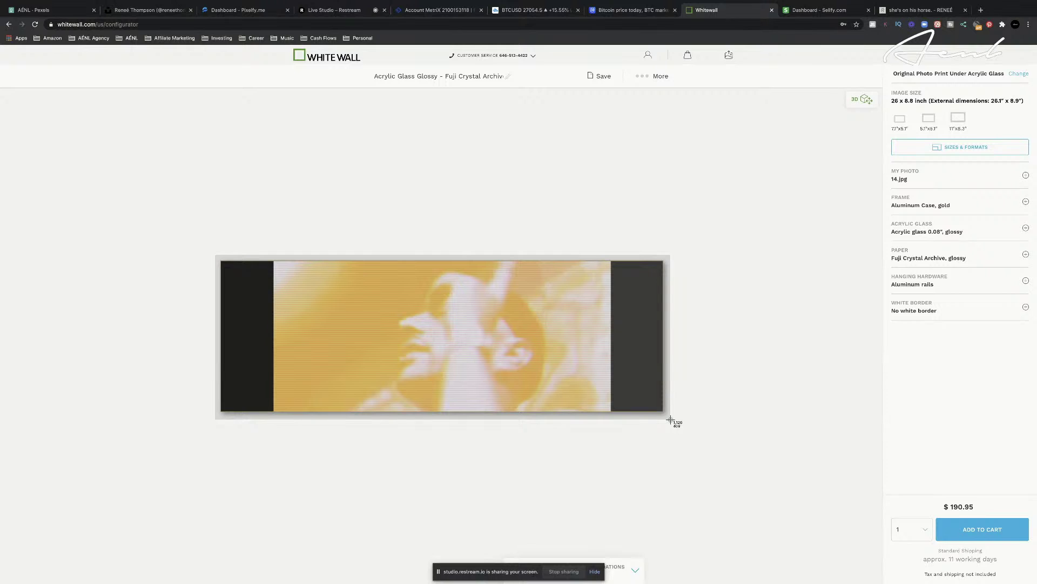
{"action": "left_click_drag", "start_coordinate": [671, 420], "coordinate": [669, 420]}
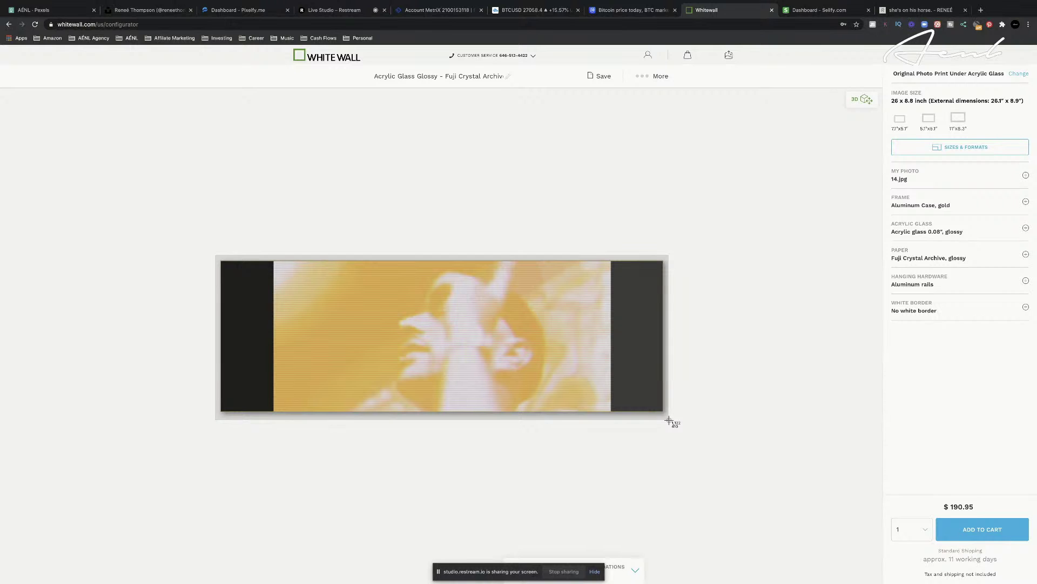
{"action": "left_click_drag", "start_coordinate": [669, 420], "coordinate": [669, 419]}
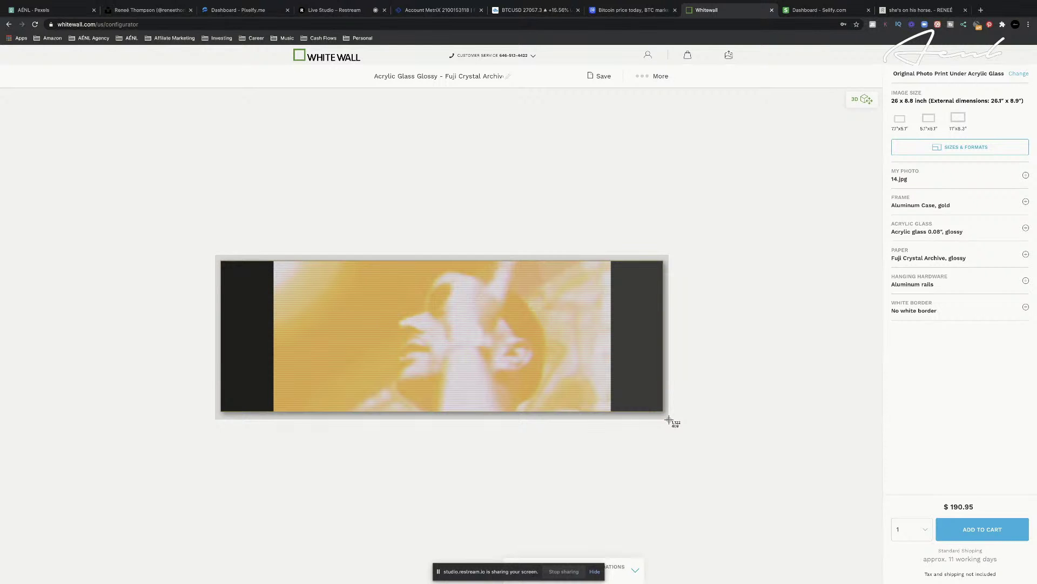
{"action": "left_click_drag", "start_coordinate": [669, 419], "coordinate": [669, 418]}
{"action": "left_click_drag", "start_coordinate": [669, 418], "coordinate": [669, 419]}
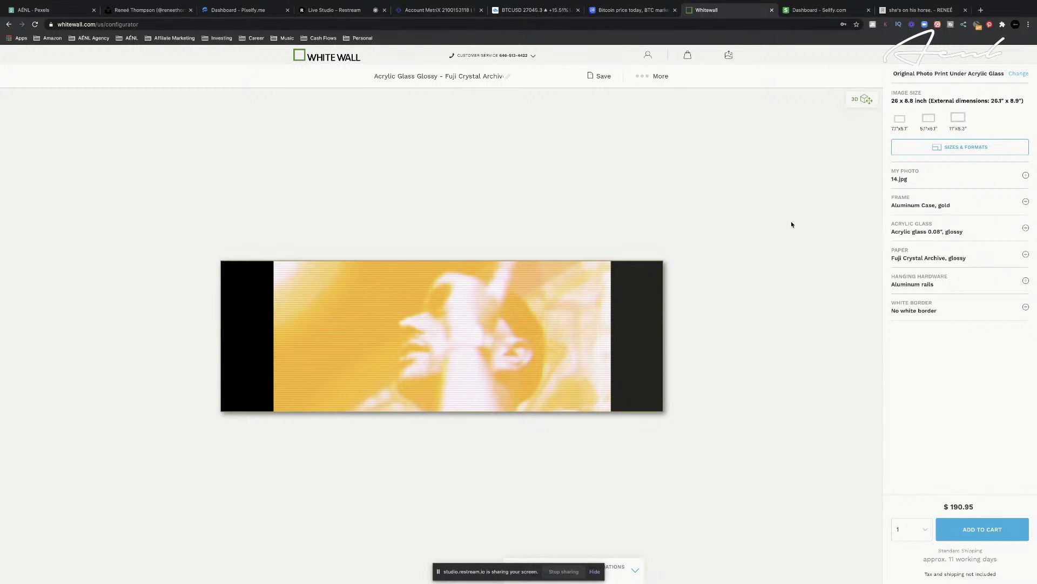
{"action": "key", "text": "super+shift+3"}
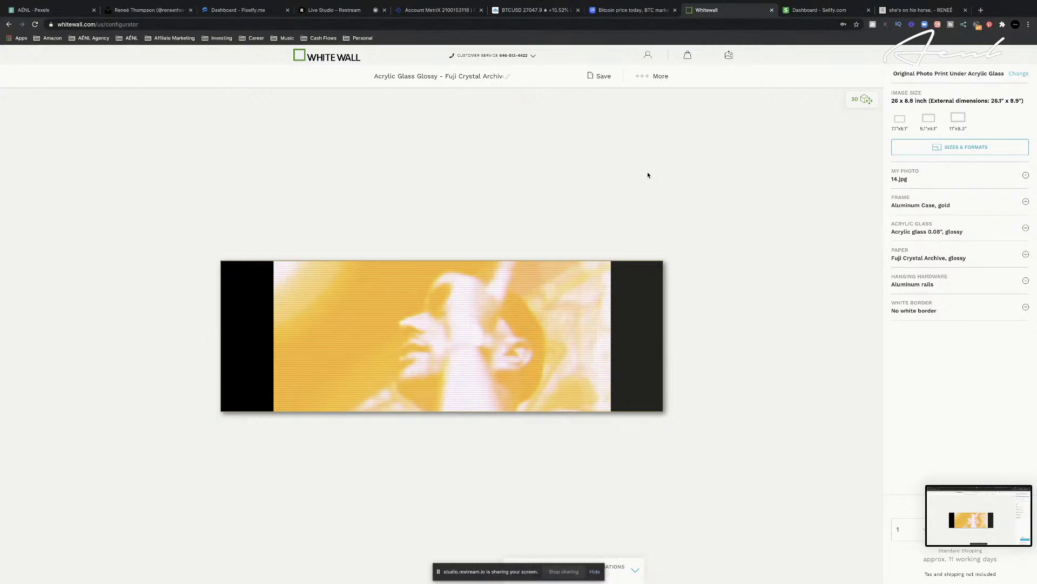
In Finder, move the two new print screenshots from the Desktop into the product photos folder, and return to the WhiteWall configurator
{"action": "key", "text": "ctrl+Left"}
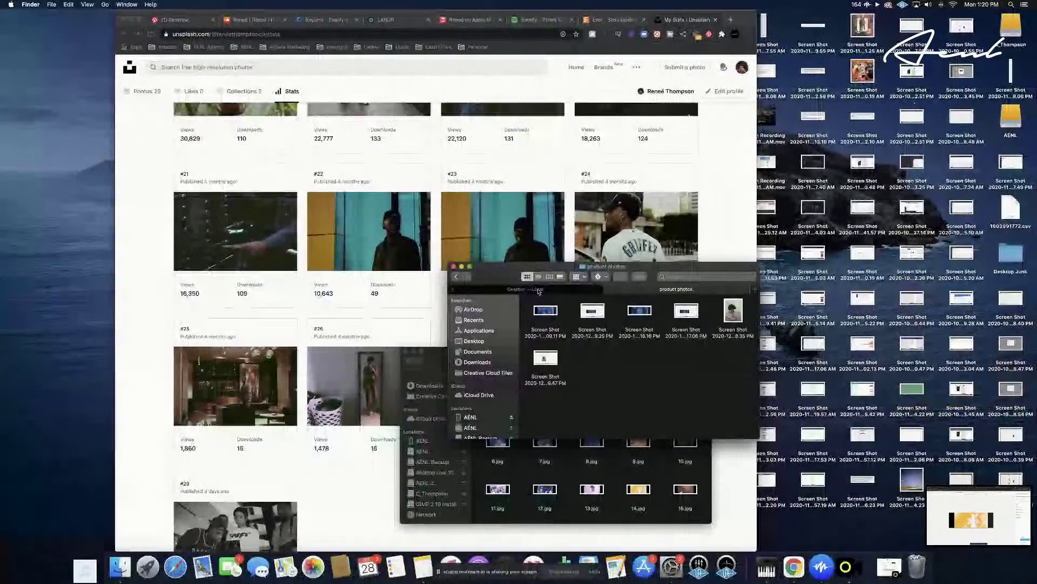
{"action": "left_click", "coordinate": [543, 290]}
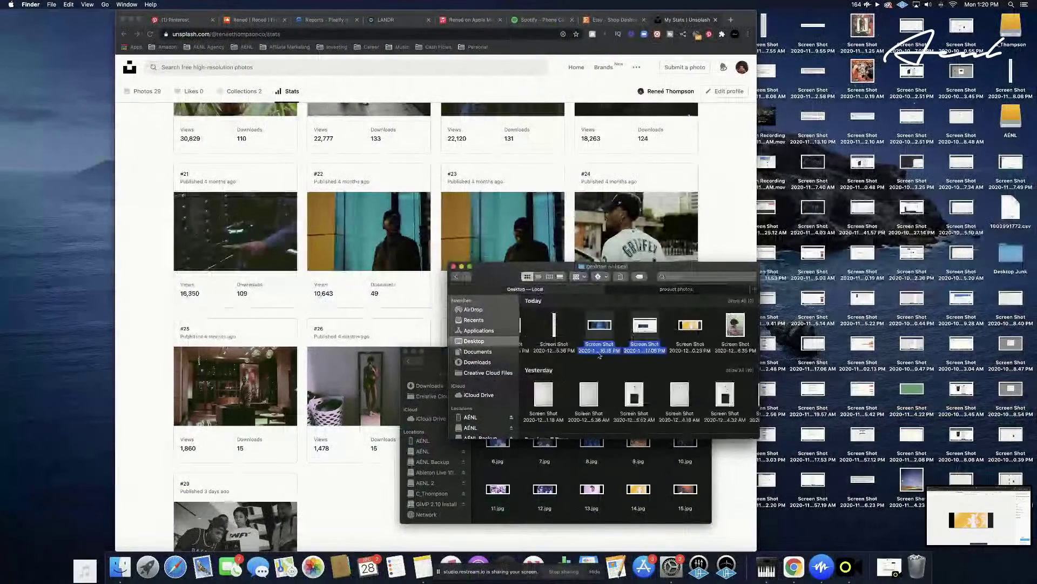
{"action": "left_click", "coordinate": [624, 329]}
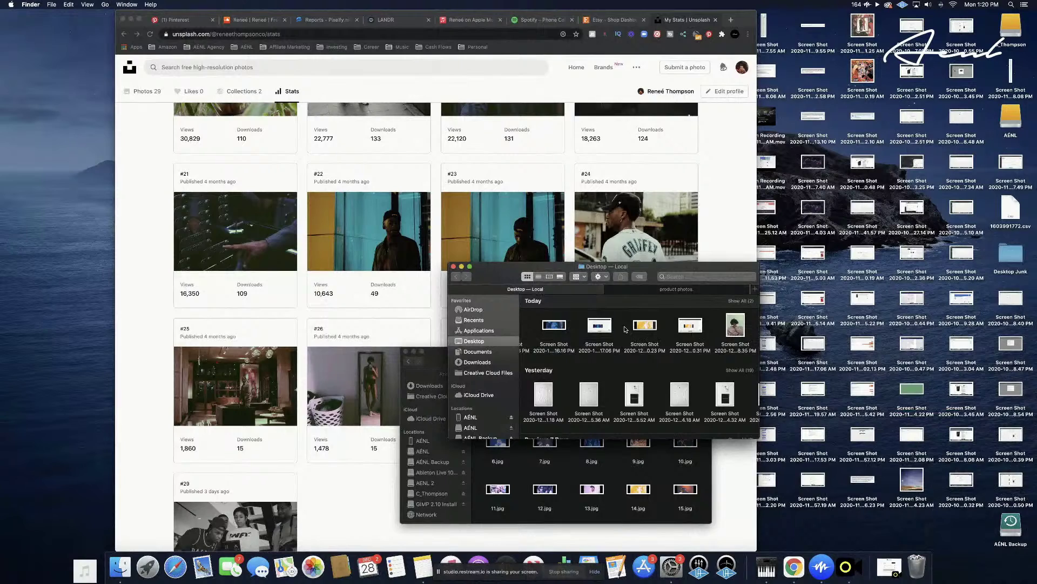
{"action": "left_click_drag", "start_coordinate": [624, 329], "coordinate": [687, 292]}
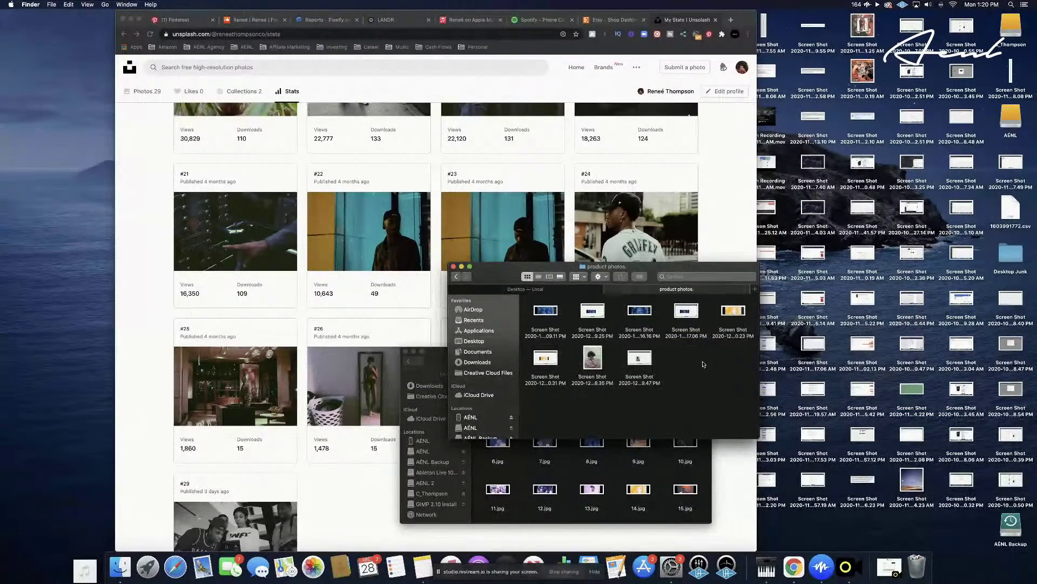
{"action": "key", "text": "ctrl+Right"}
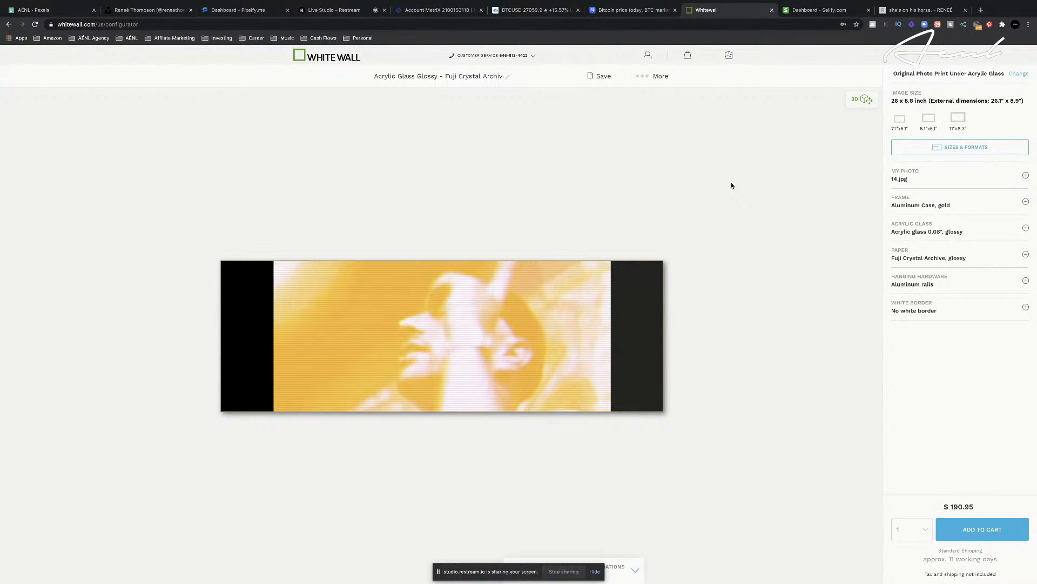
Start a new photo upload for the print, preview the images from 16.jpg onward and choose 24.jpg
{"action": "left_click", "coordinate": [1026, 175]}
{"action": "left_click", "coordinate": [377, 168]}
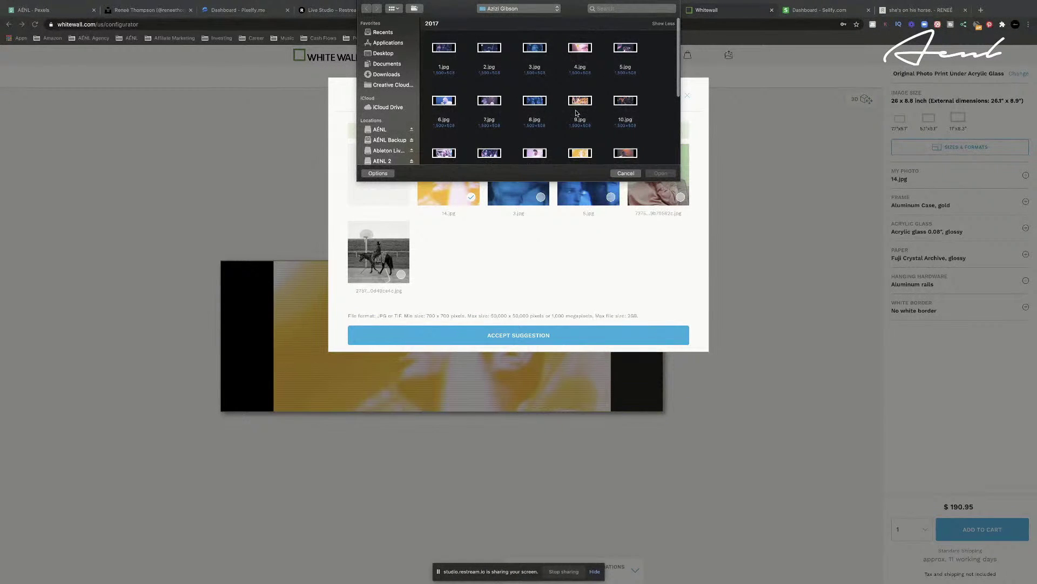
{"action": "left_click", "coordinate": [624, 49]}
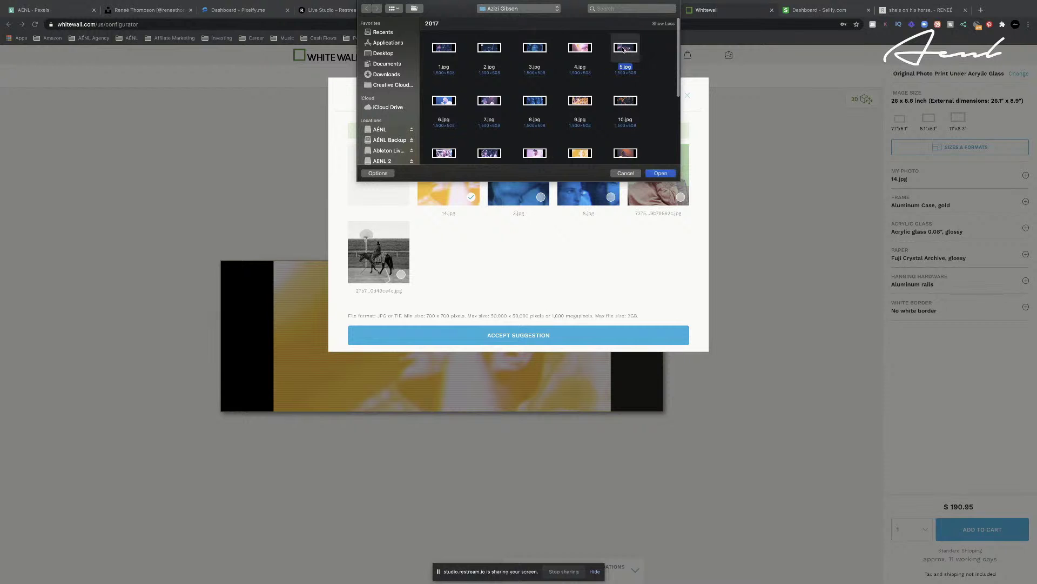
{"action": "scroll", "coordinate": [486, 108], "scroll_direction": "down", "scroll_amount": 4}
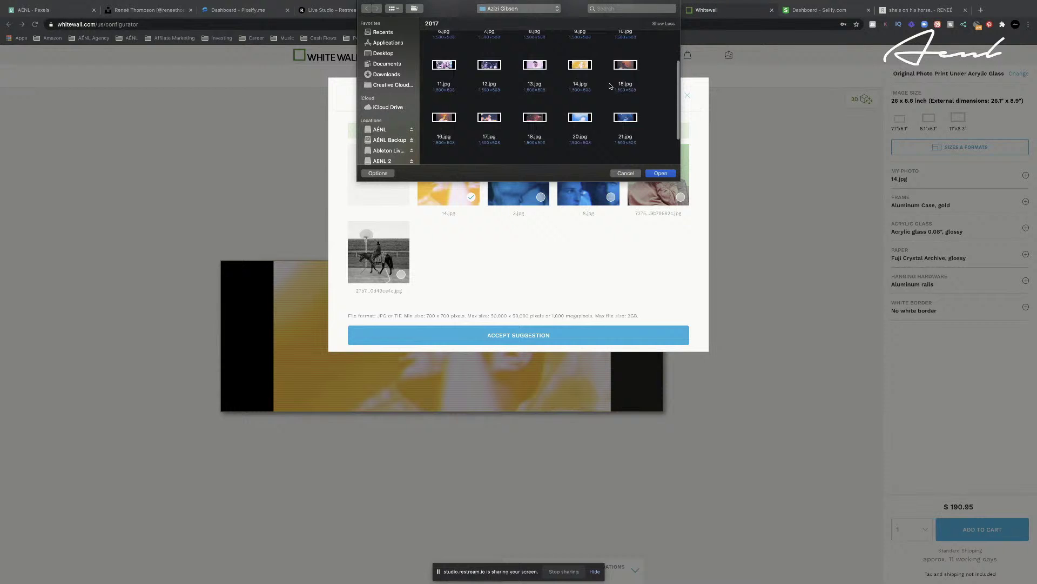
{"action": "left_click", "coordinate": [444, 111]}
{"action": "key", "text": "space"}
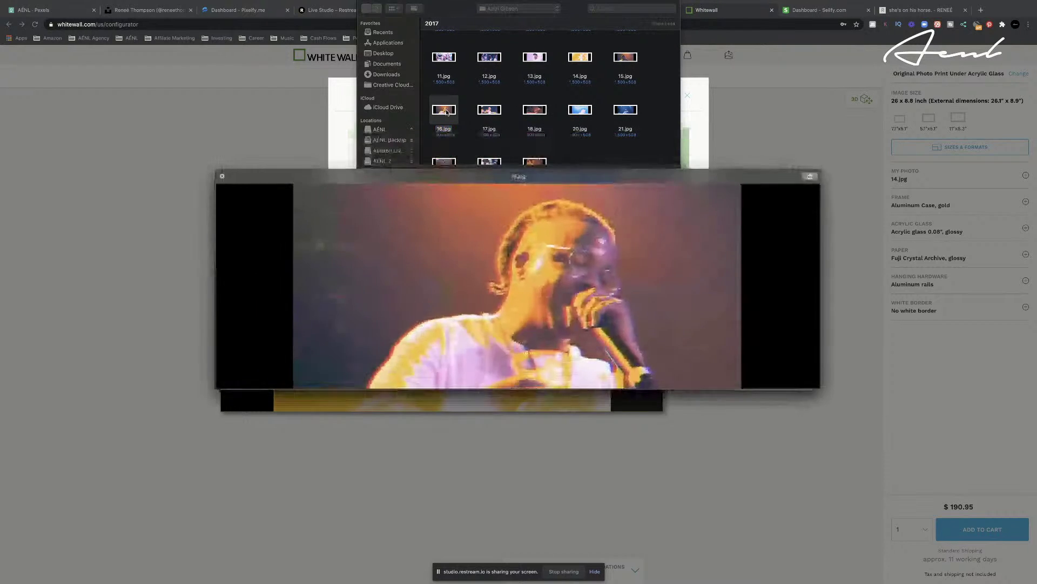
{"action": "key", "text": "Right"}
{"action": "key", "text": "Right"}
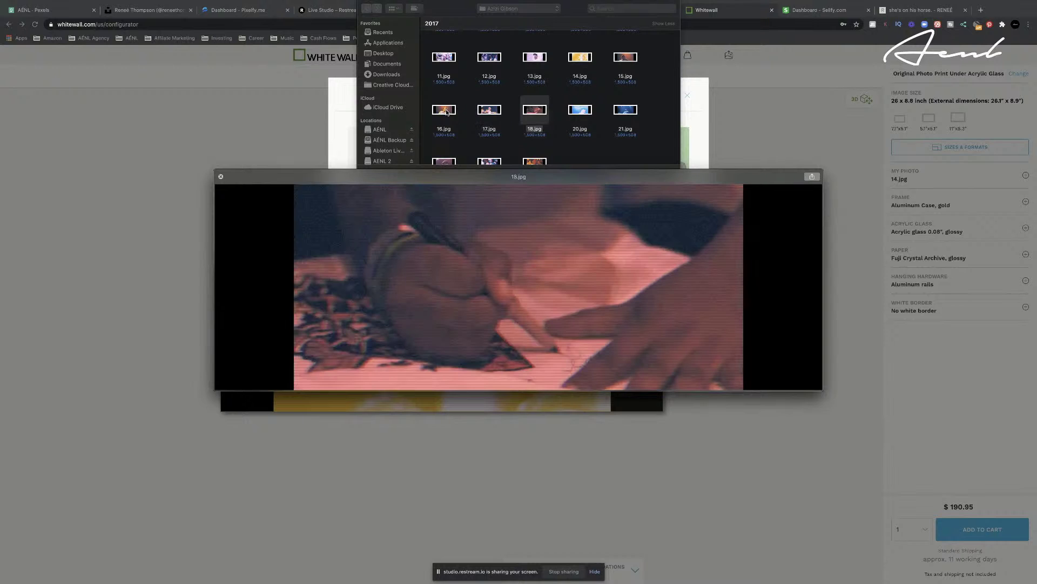
{"action": "key", "text": "Right"}
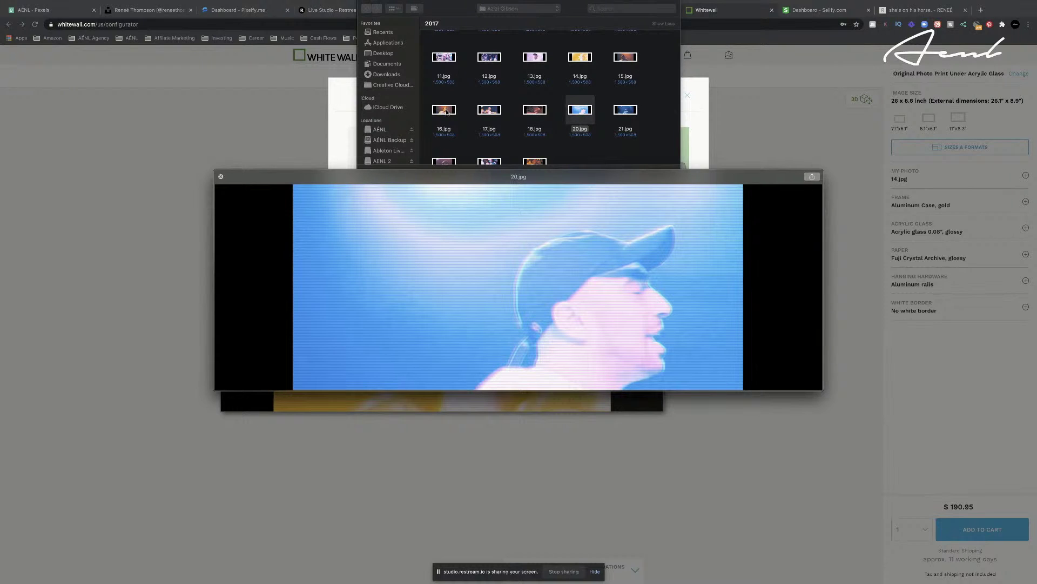
{"action": "key", "text": "Right"}
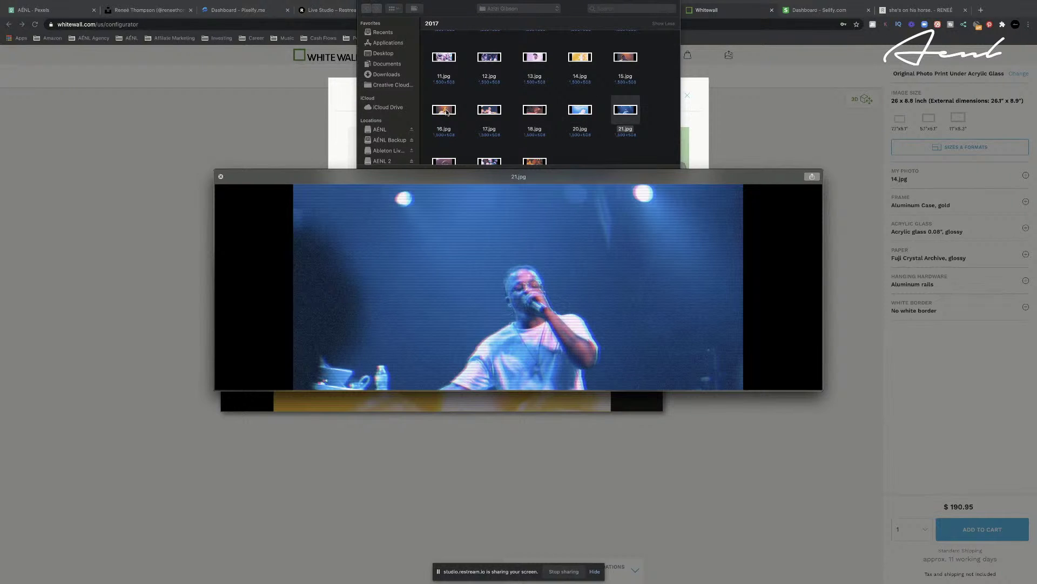
{"action": "key", "text": "Right"}
{"action": "key", "text": "Right"}
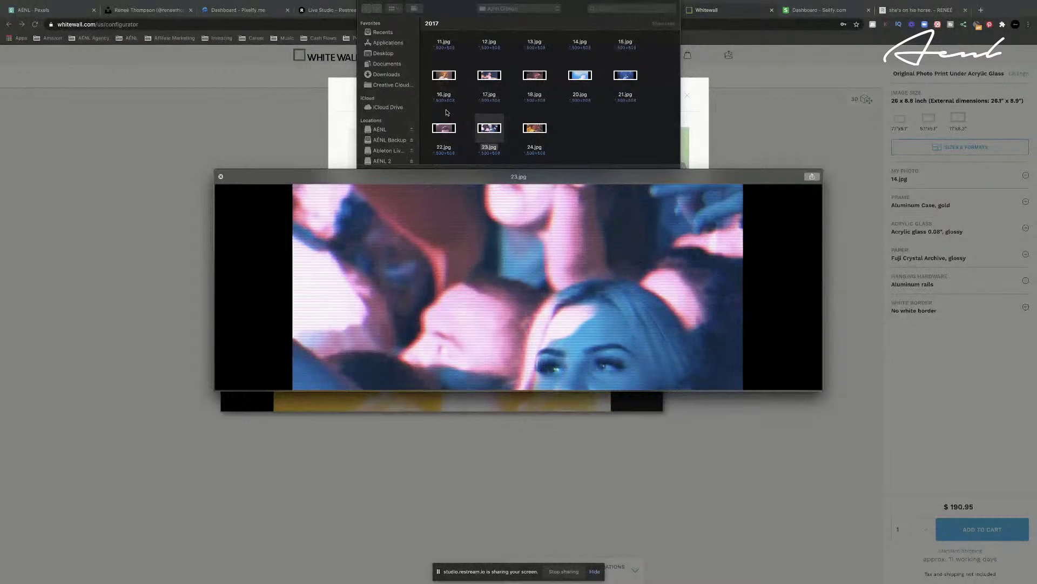
{"action": "key", "text": "Left"}
{"action": "key", "text": "Right"}
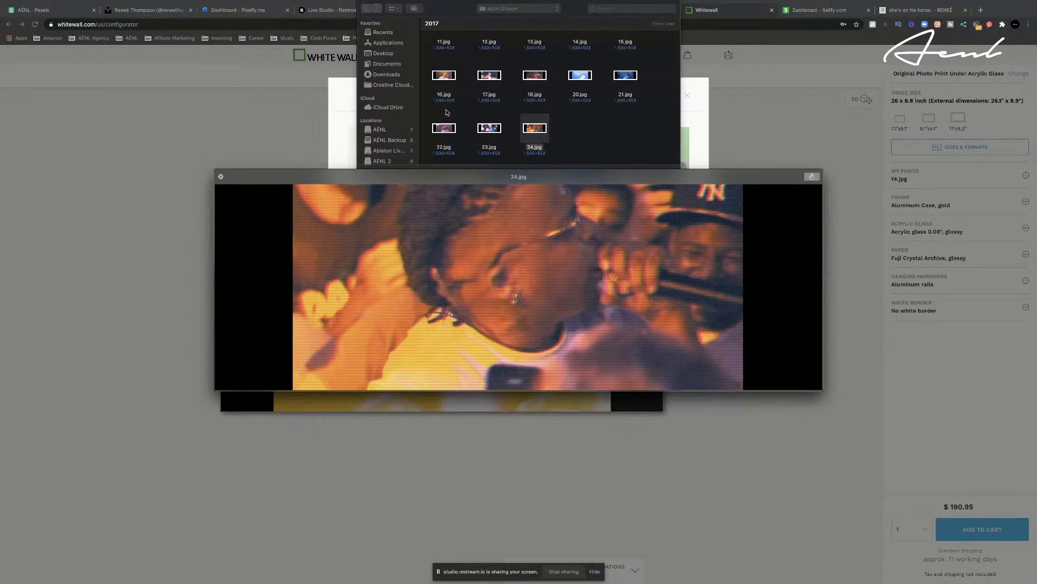
{"action": "key", "text": "space"}
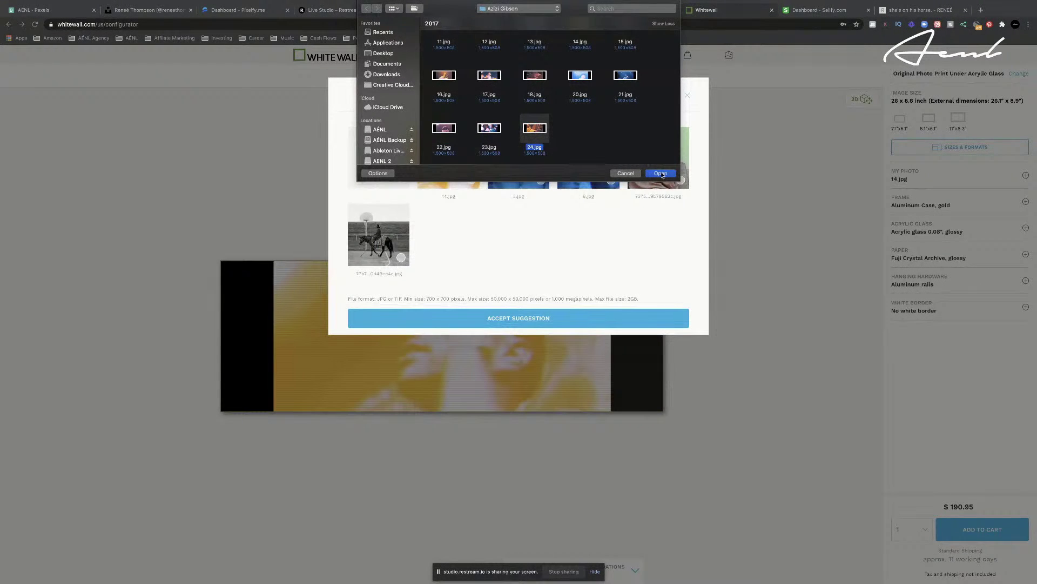
Upload 24.jpg, accept it as the print photo and confirm the 24 x 8 inch panorama crop
{"action": "left_click", "coordinate": [660, 173]}
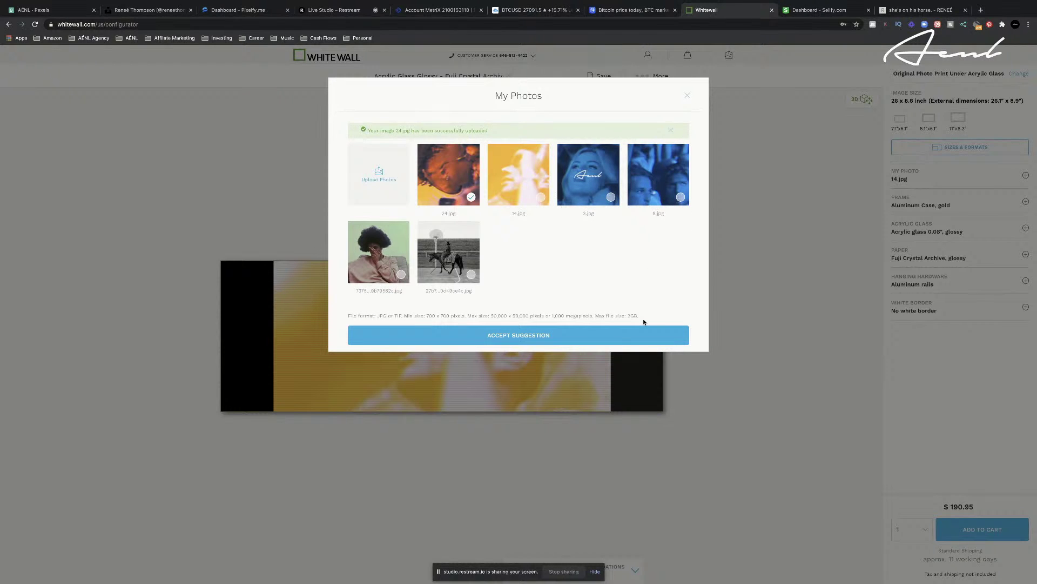
{"action": "left_click", "coordinate": [619, 335]}
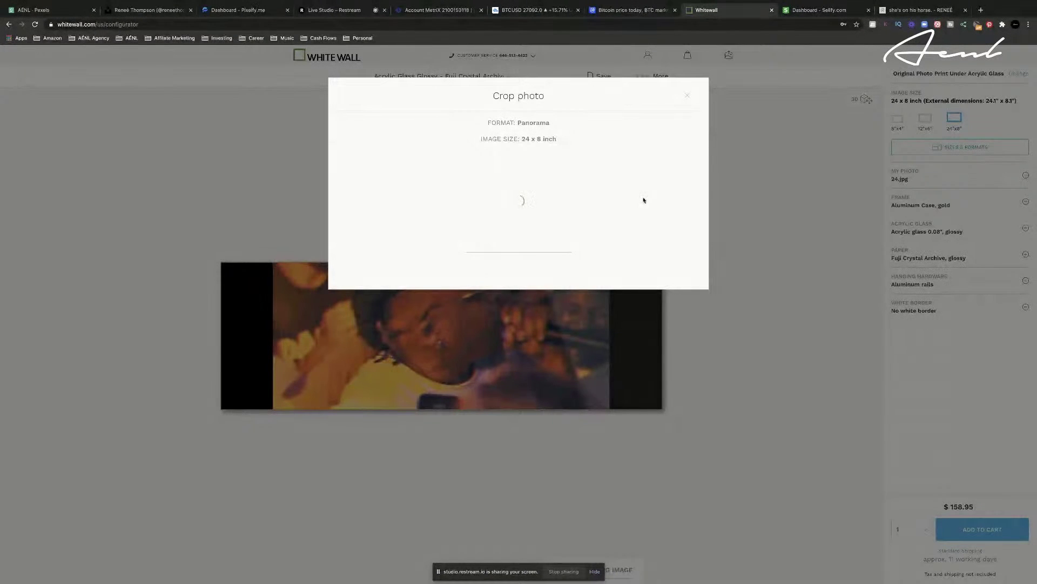
{"action": "left_click", "coordinate": [521, 243]}
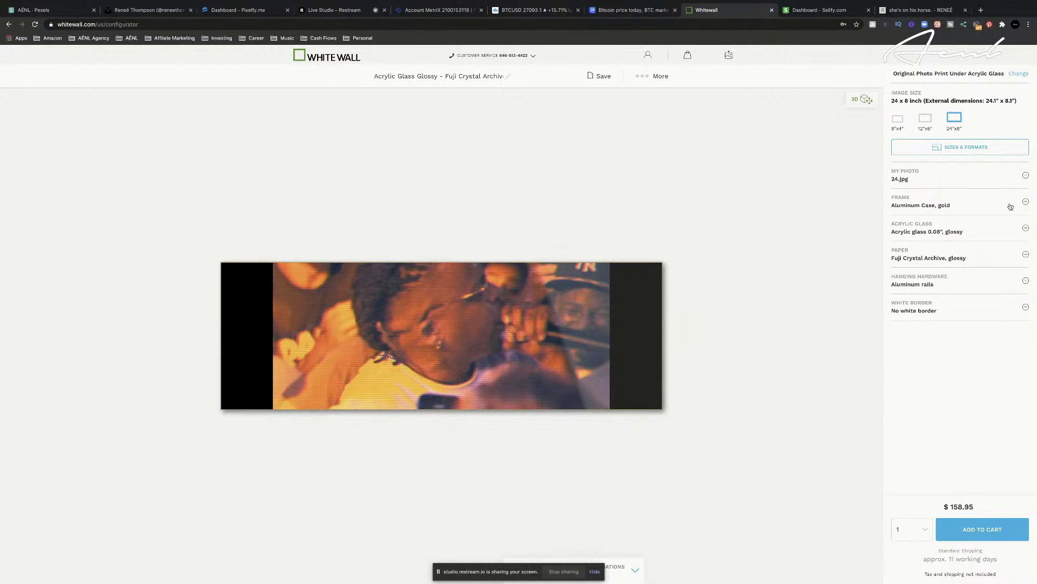
Open the custom size options for the 24.jpg print, enter a width of 26 inches and apply it
{"action": "left_click", "coordinate": [930, 151]}
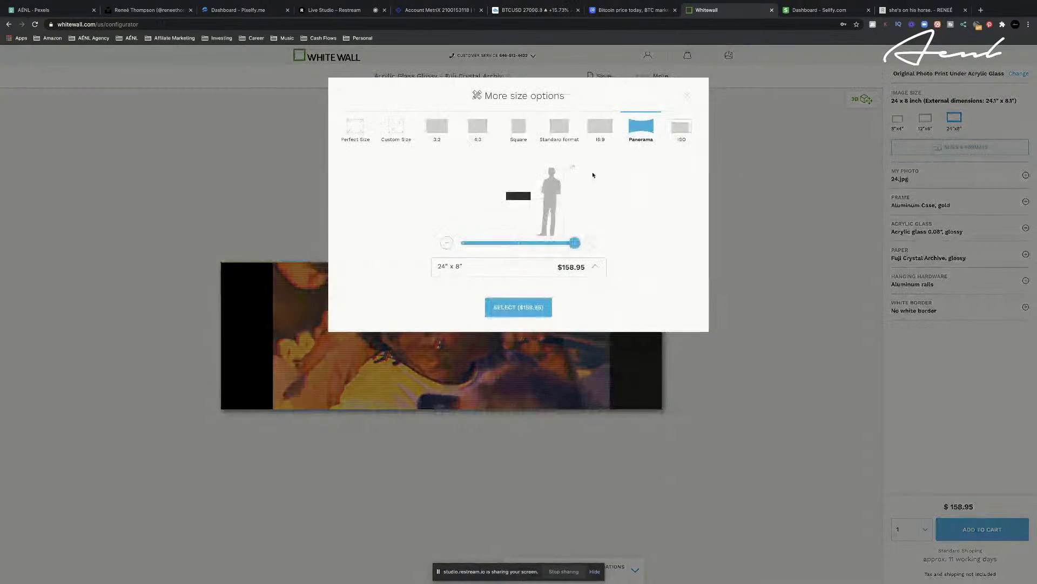
{"action": "left_click", "coordinate": [395, 128]}
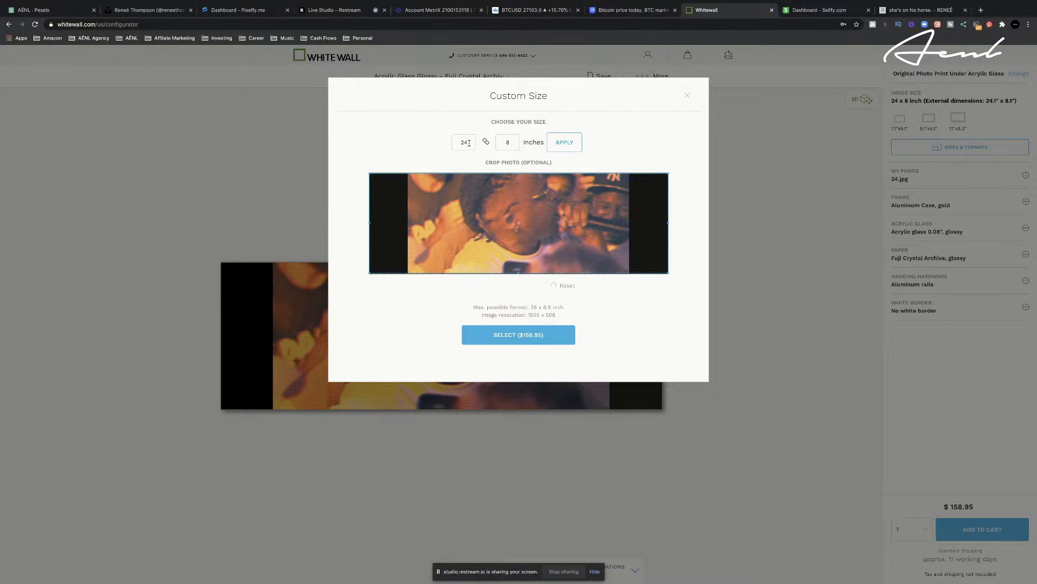
{"action": "left_click", "coordinate": [469, 143]}
{"action": "key", "text": "BackSpace"}
{"action": "type", "text": "6"}
{"action": "left_click", "coordinate": [507, 142]}
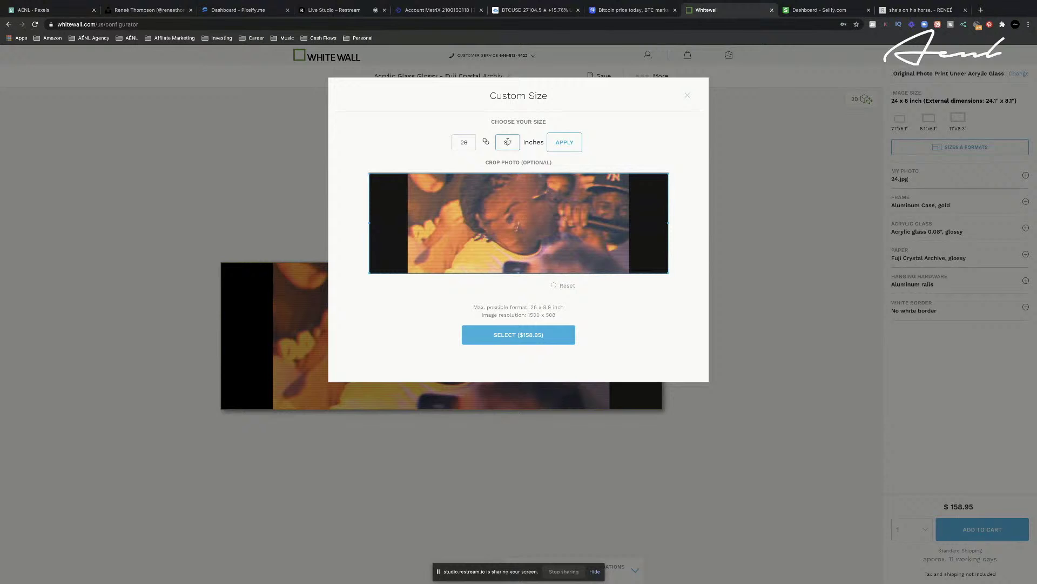
{"action": "left_click", "coordinate": [567, 144]}
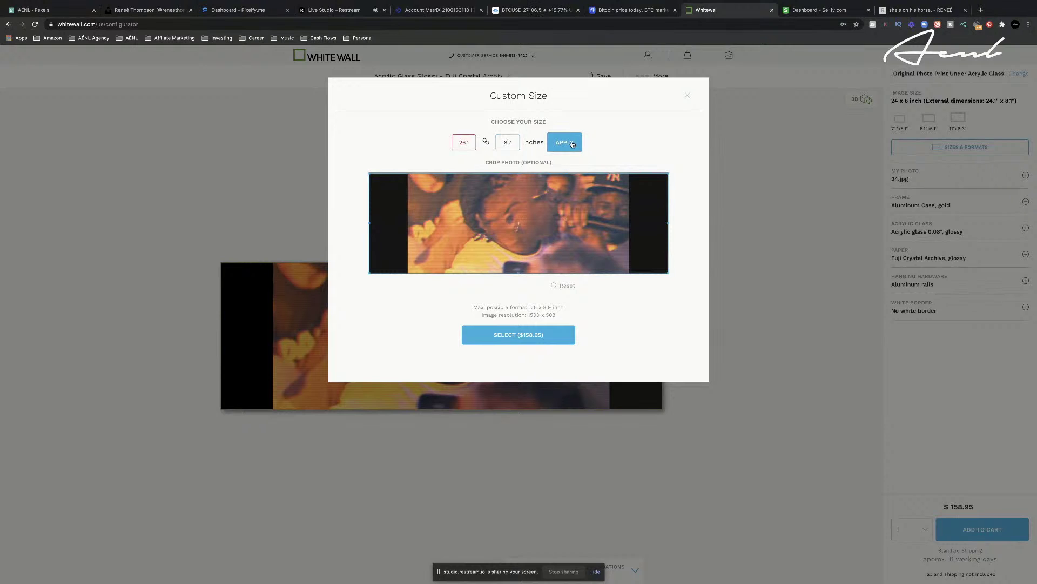
Correct the custom width to 26 inches, apply it and select the 26 x 8.7 inch size for the 24.jpg print
{"action": "left_click", "coordinate": [470, 143]}
{"action": "key", "text": "BackSpace"}
{"action": "key", "text": "BackSpace"}
{"action": "left_click", "coordinate": [374, 152]}
{"action": "left_click", "coordinate": [574, 145]}
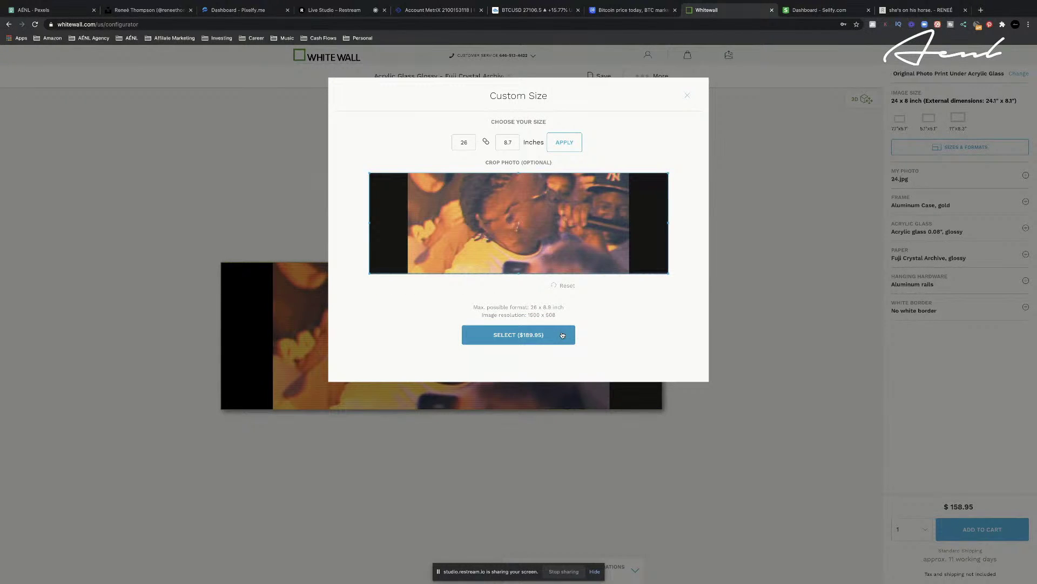
{"action": "left_click", "coordinate": [562, 335]}
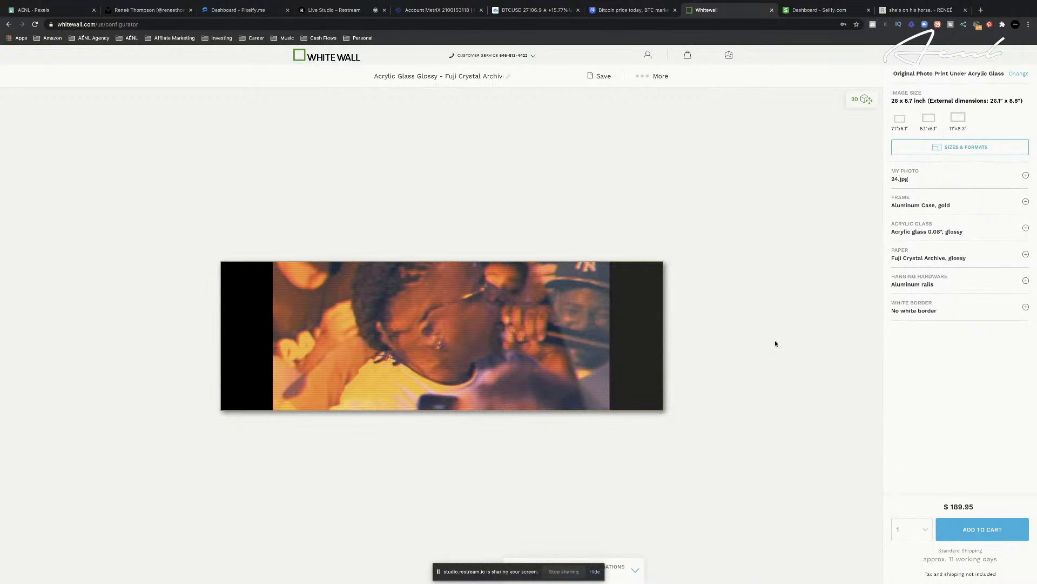
Capture a cropped screenshot of the 24.jpg print and another of the full screen with its configuration
{"action": "key", "text": "super+shift+4"}
{"action": "left_click_drag", "start_coordinate": [215, 255], "coordinate": [670, 416]}
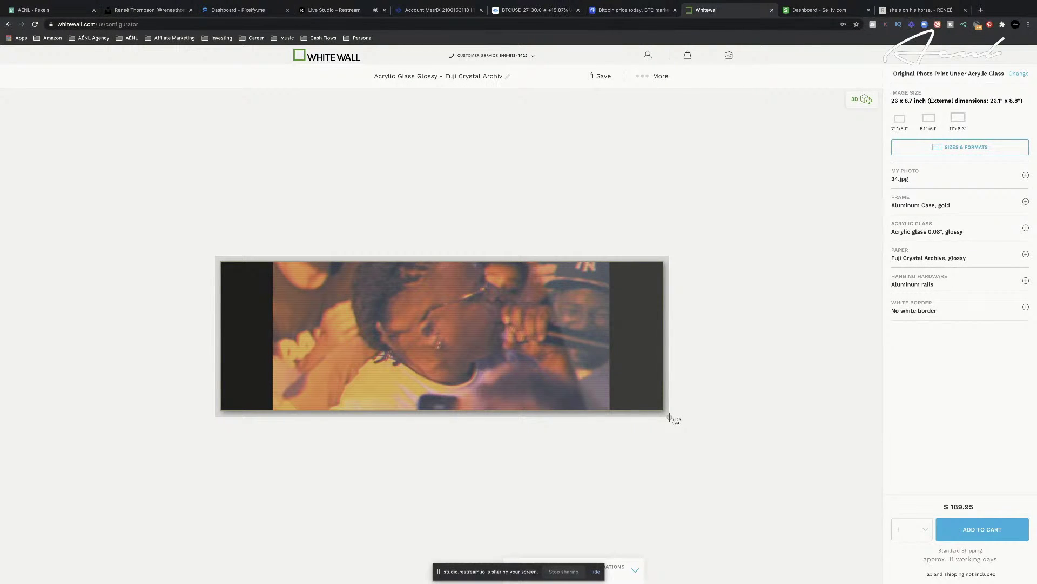
{"action": "left_click_drag", "start_coordinate": [670, 417], "coordinate": [669, 416]}
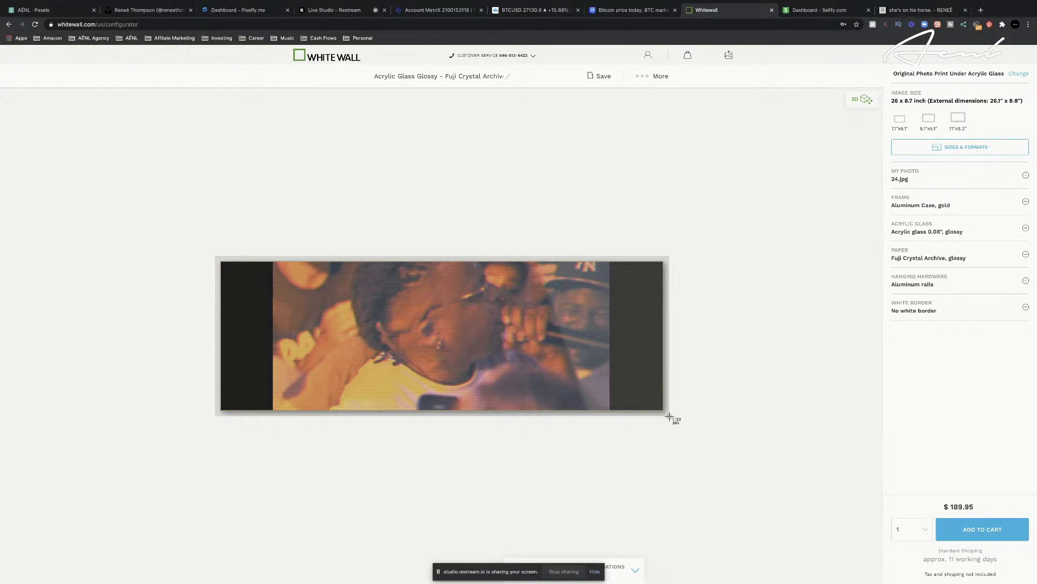
{"action": "left_click_drag", "start_coordinate": [669, 416], "coordinate": [669, 416]}
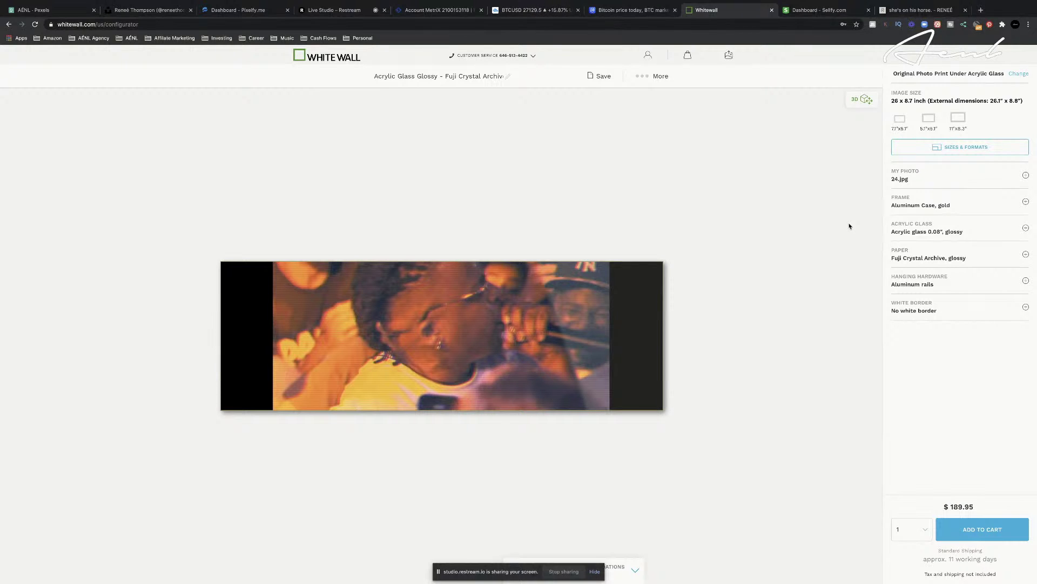
{"action": "key", "text": "super+shift+3"}
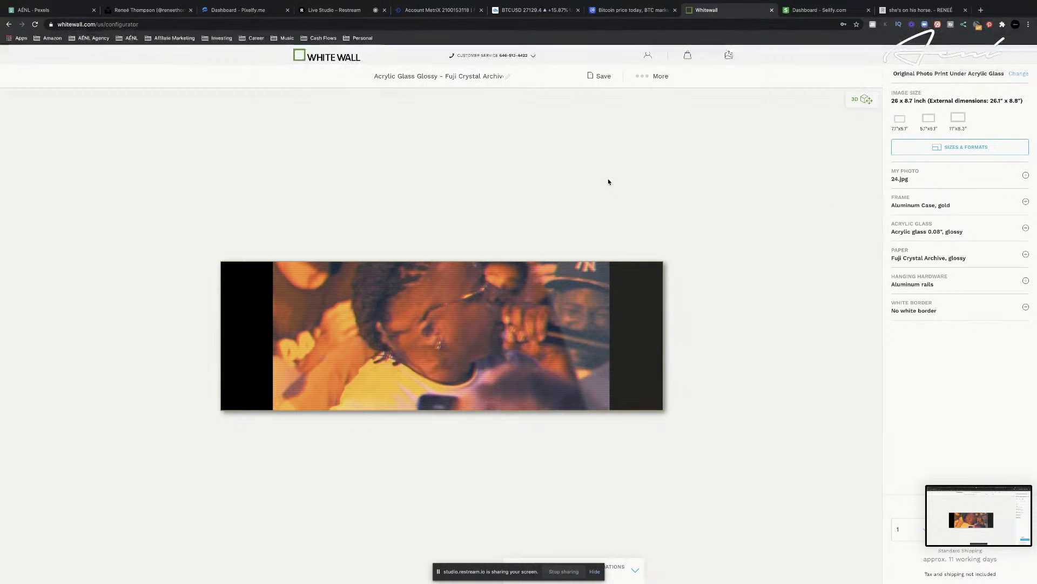
Switch to Finder and move the two newest desktop screenshots of the 24.jpg print into the product photos folder
{"action": "key", "text": "ctrl+Left"}
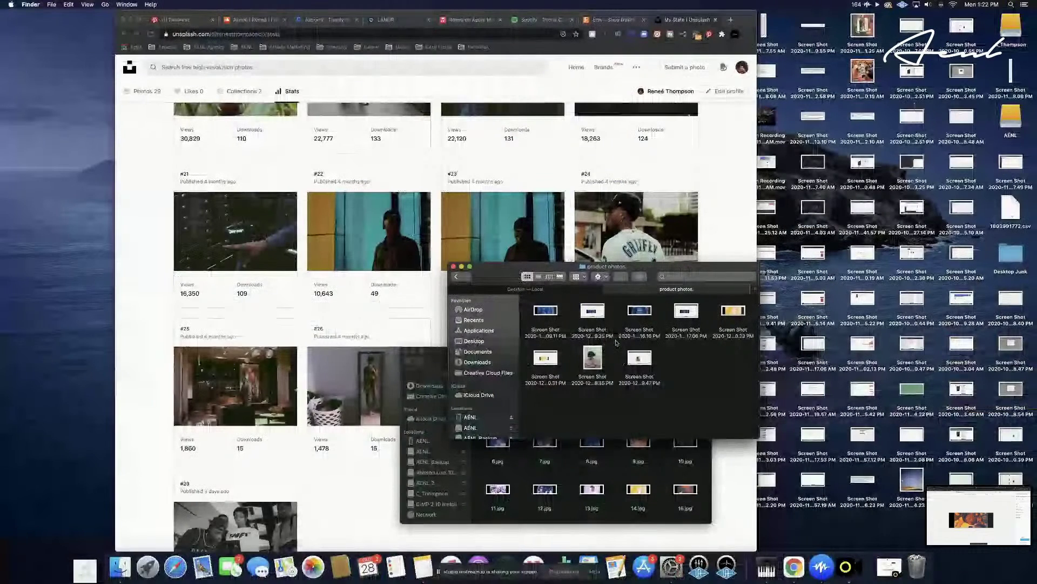
{"action": "left_click", "coordinate": [564, 289]}
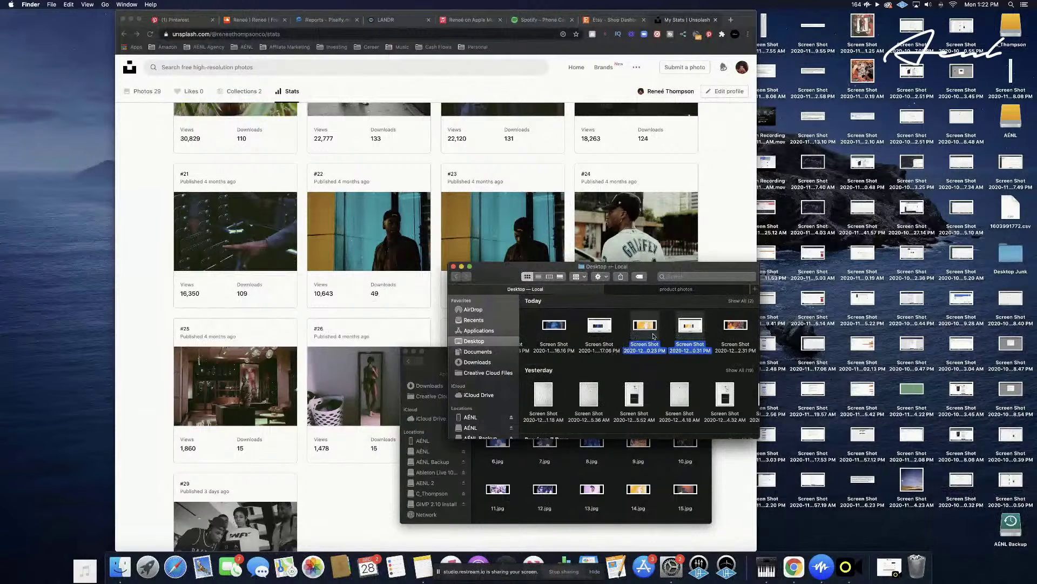
{"action": "scroll", "coordinate": [599, 335], "scroll_direction": "right", "scroll_amount": 3}
{"action": "left_click", "coordinate": [587, 327]}
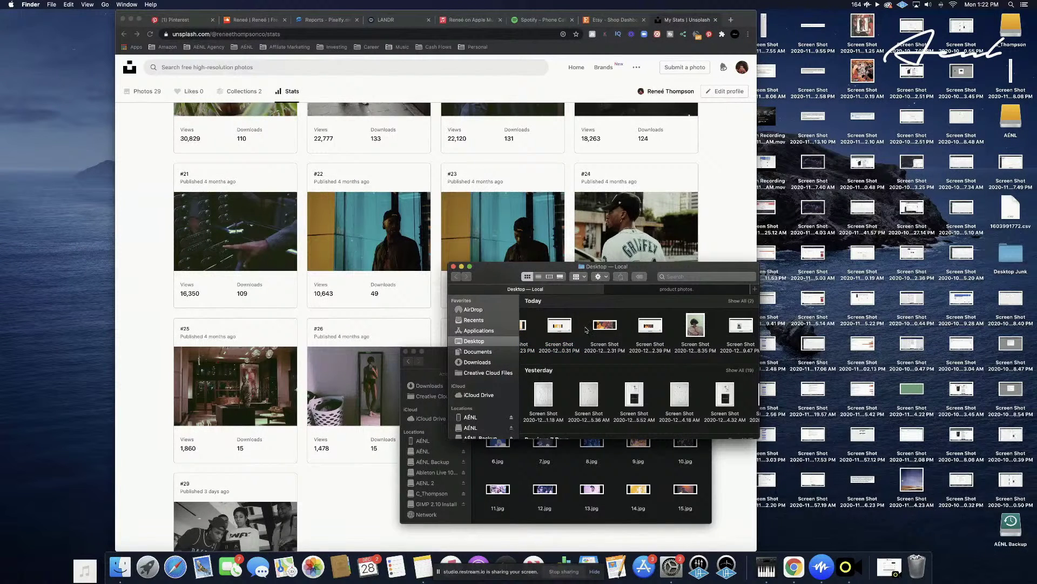
{"action": "left_click_drag", "start_coordinate": [587, 327], "coordinate": [661, 289]}
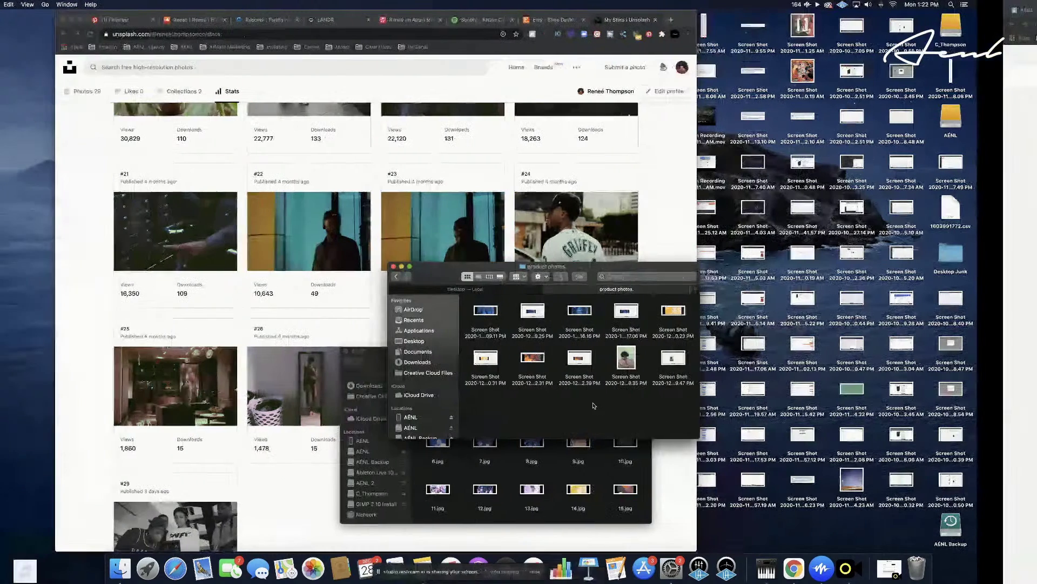
{"action": "key", "text": "ctrl+Right"}
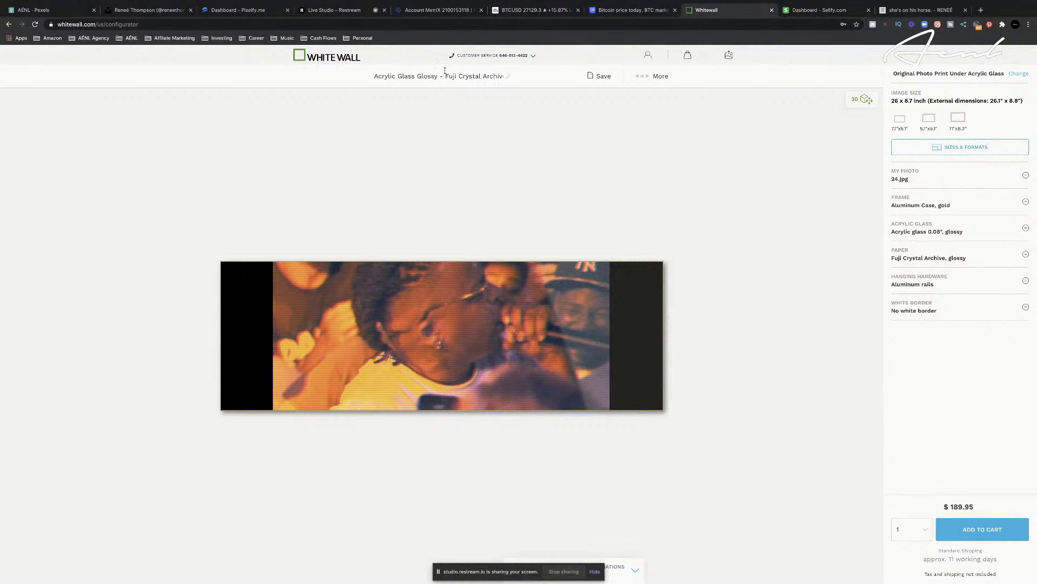
{"action": "left_click", "coordinate": [1026, 175]}
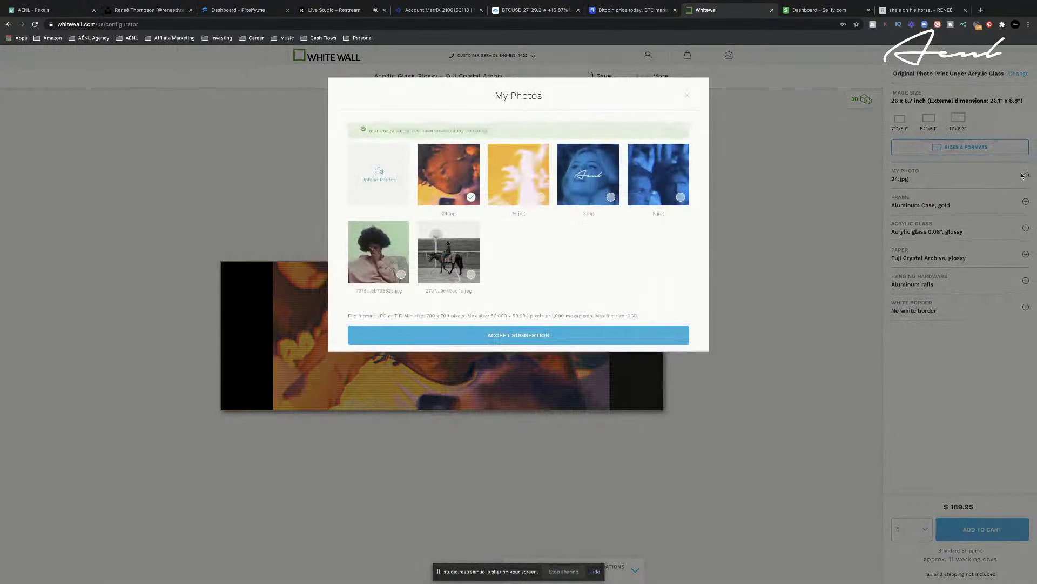
{"action": "left_click", "coordinate": [813, 162]}
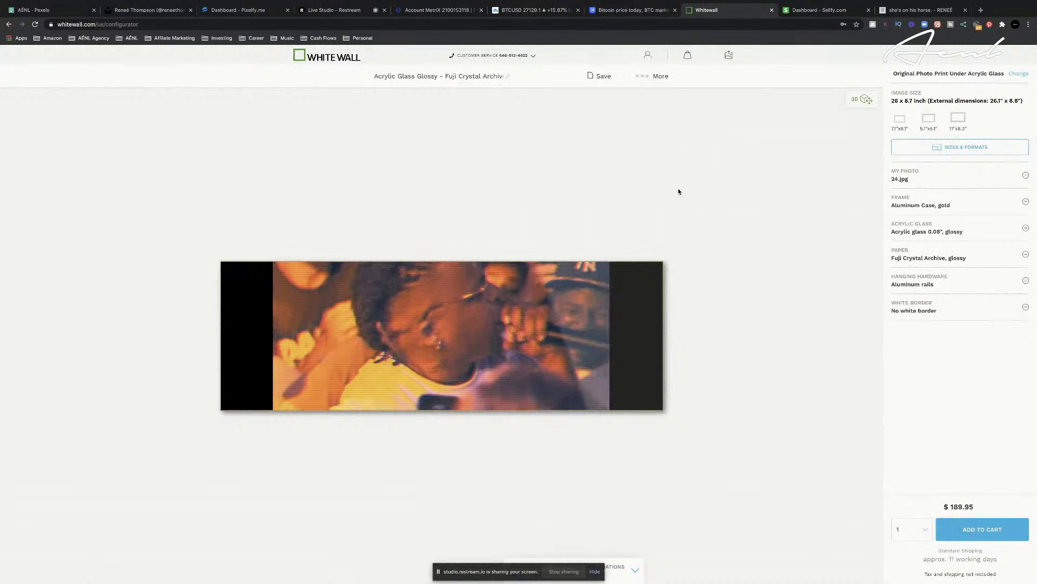
{"action": "key", "text": "ctrl+Left"}
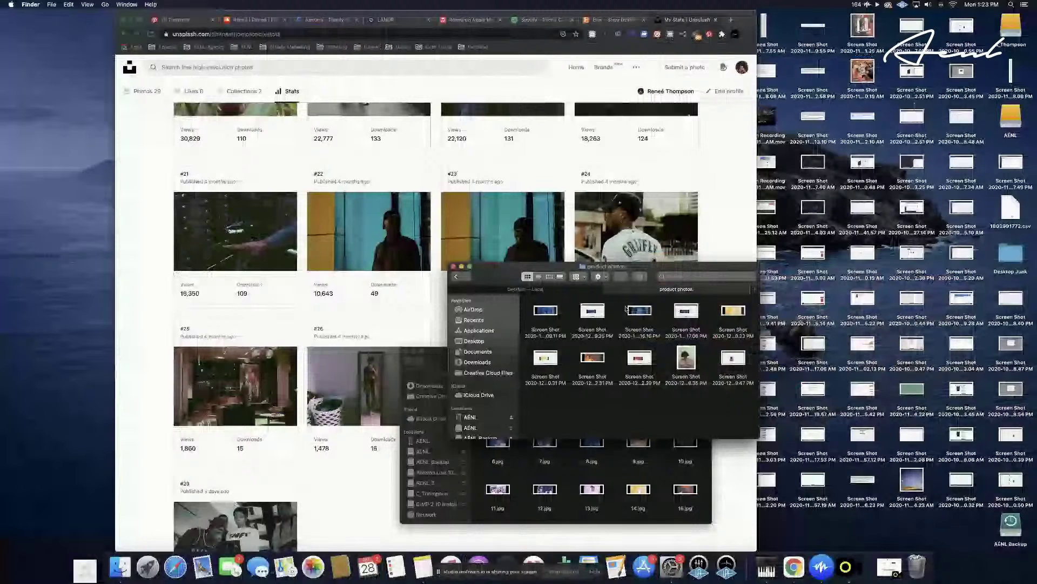
Go back to the Website Photos folder, open its DopeLady folder and preview 1.jpg
{"action": "left_click", "coordinate": [410, 361]}
{"action": "left_click", "coordinate": [409, 361]}
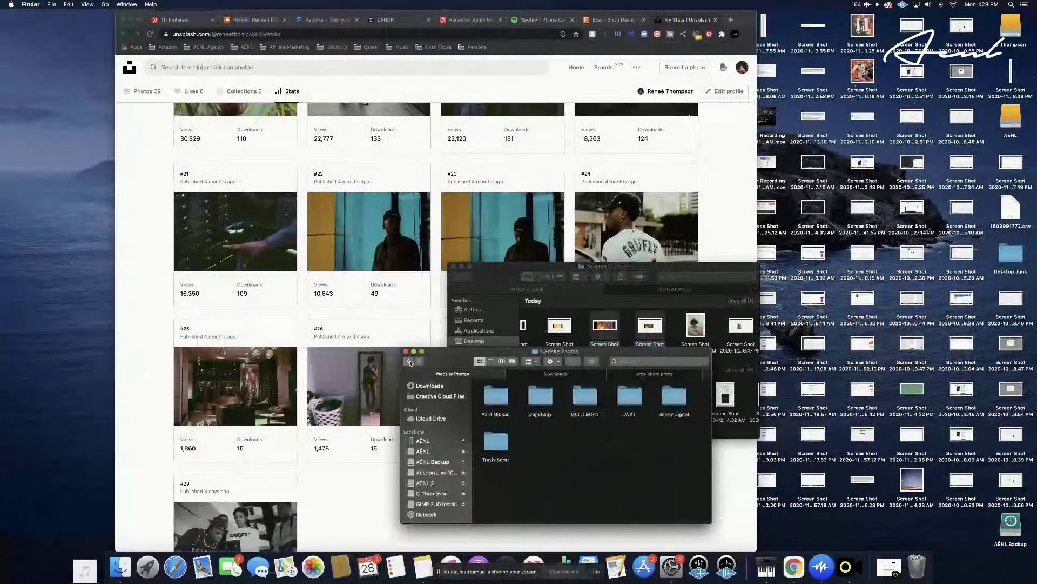
{"action": "left_click", "coordinate": [539, 399]}
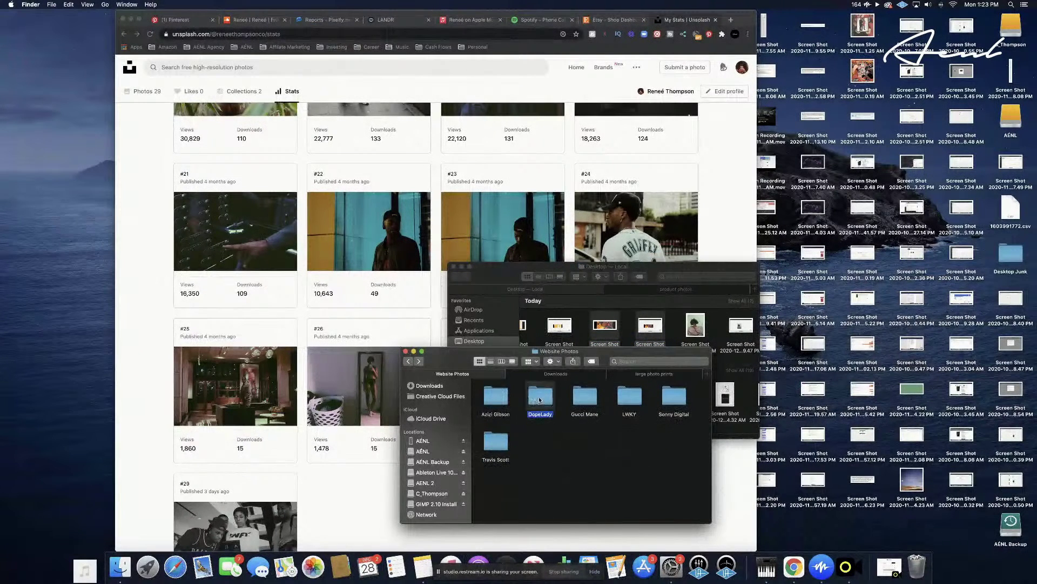
{"action": "double_click", "coordinate": [539, 399]}
{"action": "left_click", "coordinate": [503, 397]}
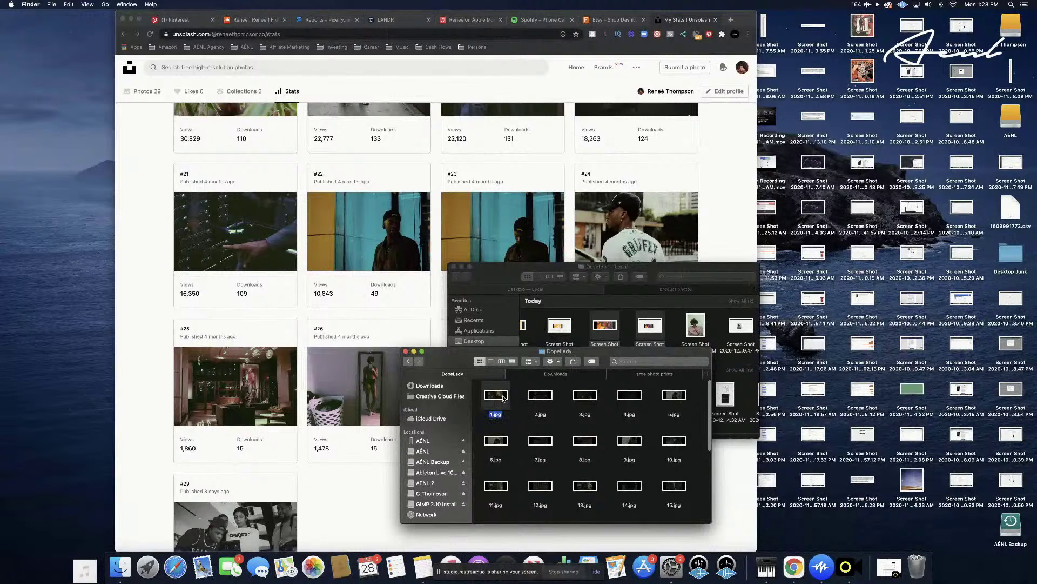
{"action": "key", "text": "space"}
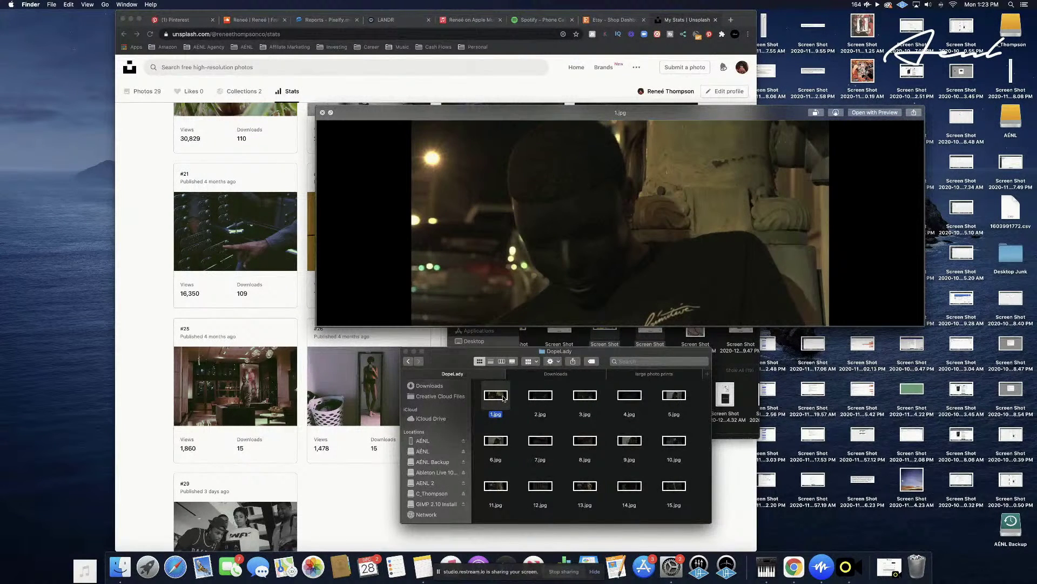
Examine and compare the previews of images 2.jpg to 10.jpg in the DopeLady folder as candidates for a print
{"action": "key", "text": "Right"}
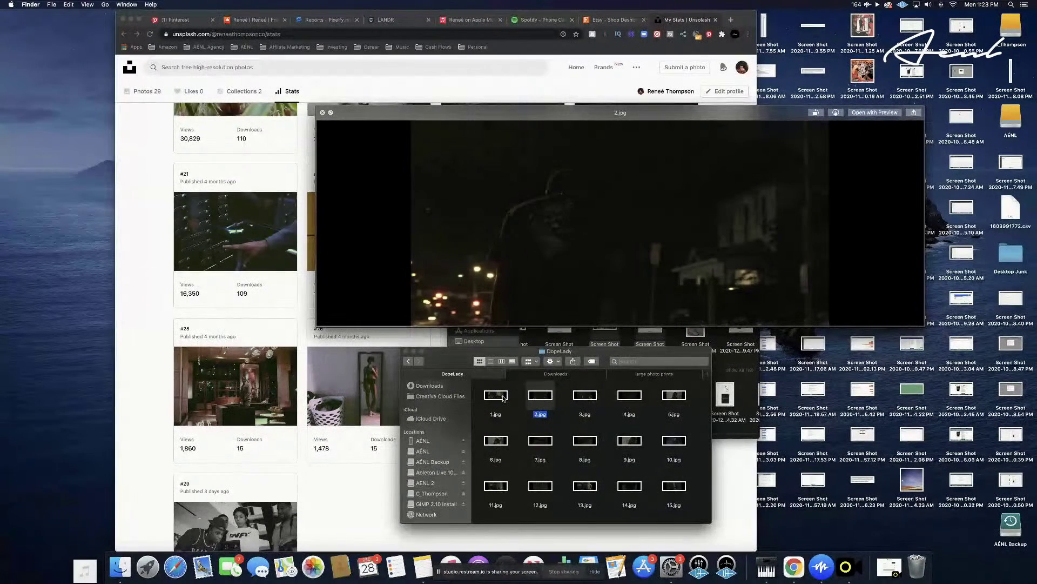
{"action": "key", "text": "Right"}
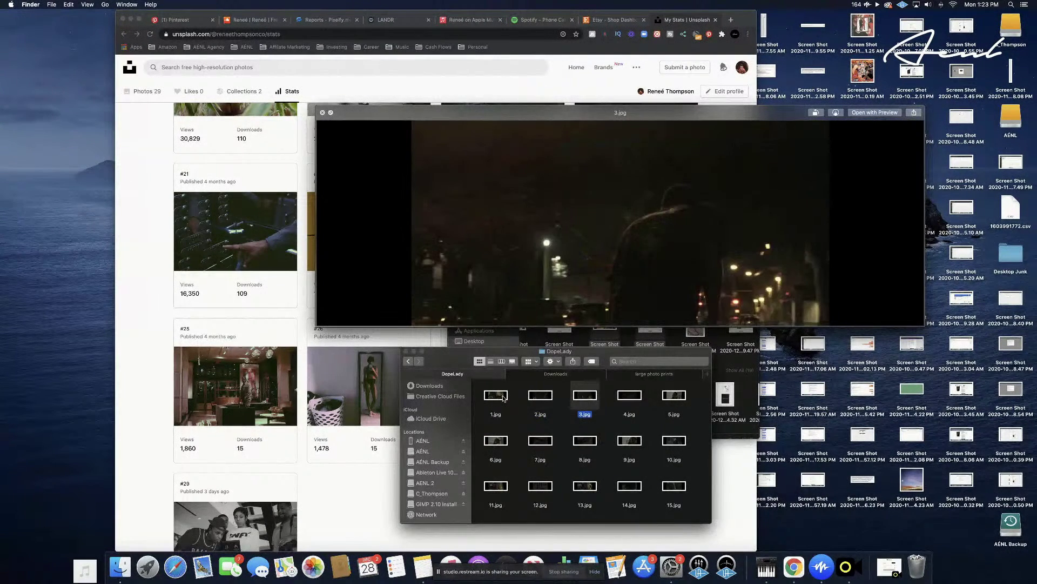
{"action": "key", "text": "Left"}
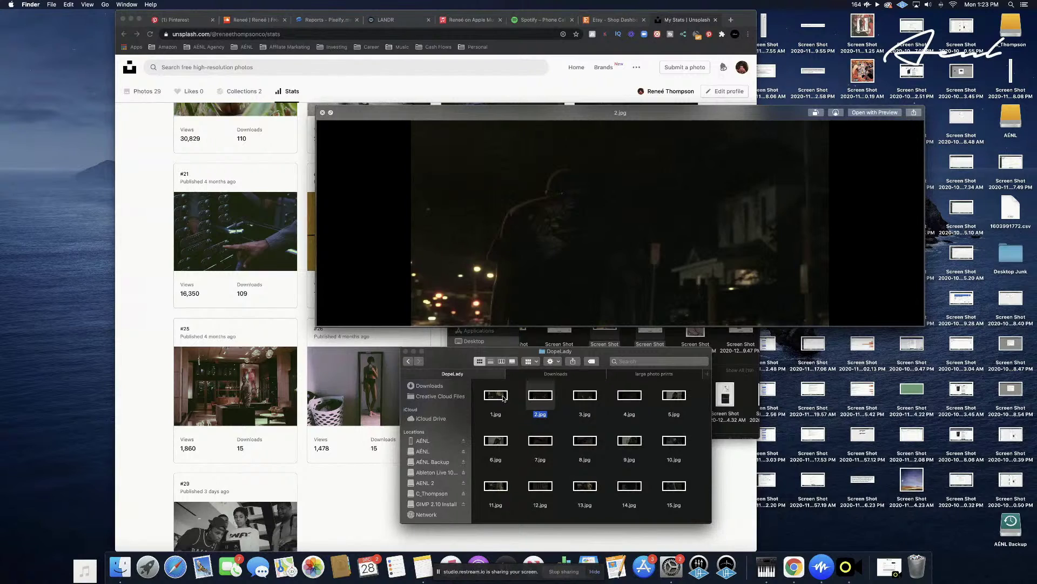
{"action": "key", "text": "Right"}
{"action": "key", "text": "Right"}
{"action": "key", "text": "Right"}
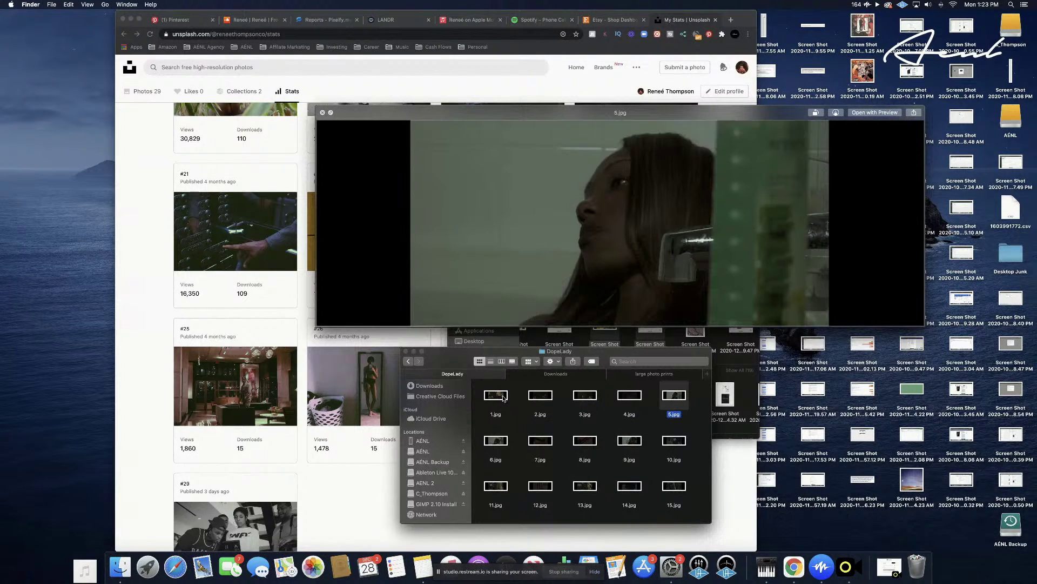
{"action": "key", "text": "Down"}
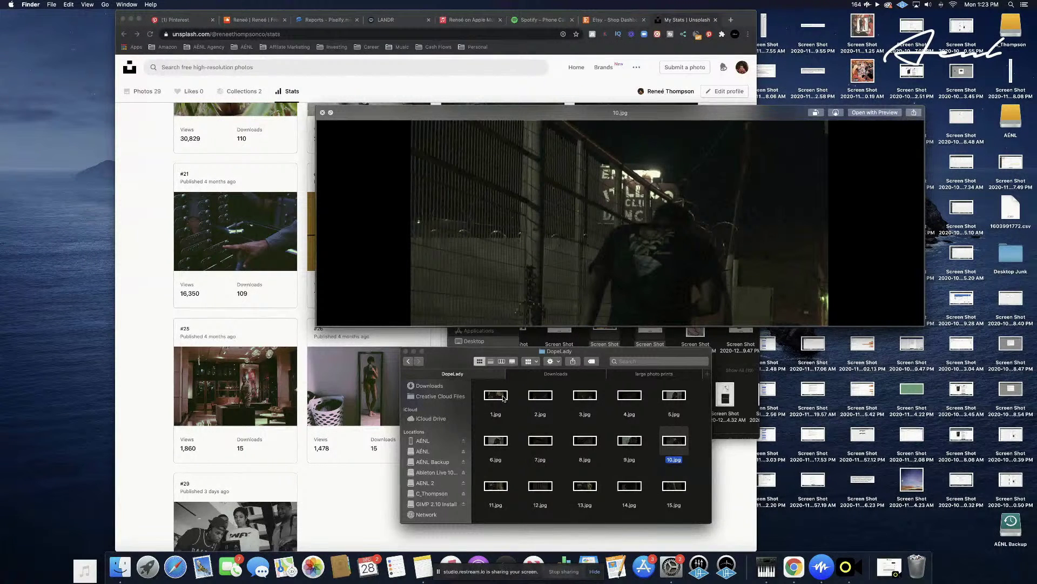
{"action": "key", "text": "Up"}
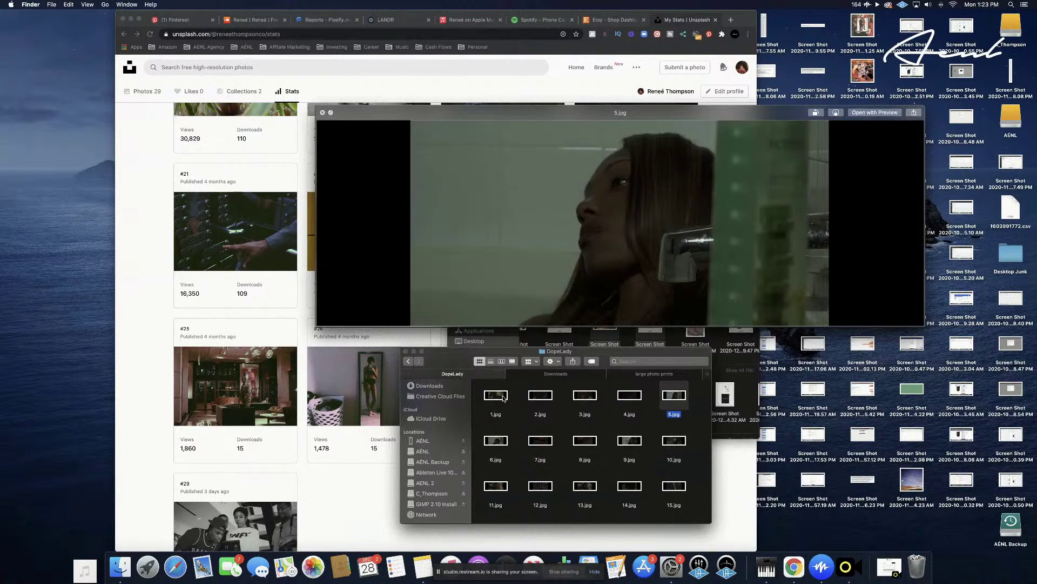
{"action": "key", "text": "Left"}
{"action": "key", "text": "Left"}
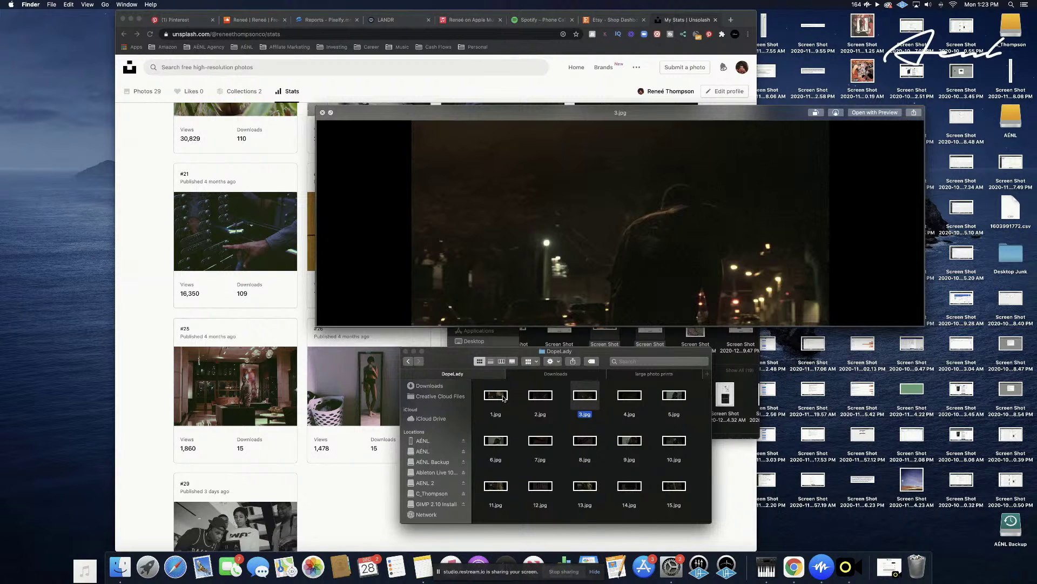
{"action": "key", "text": "Down"}
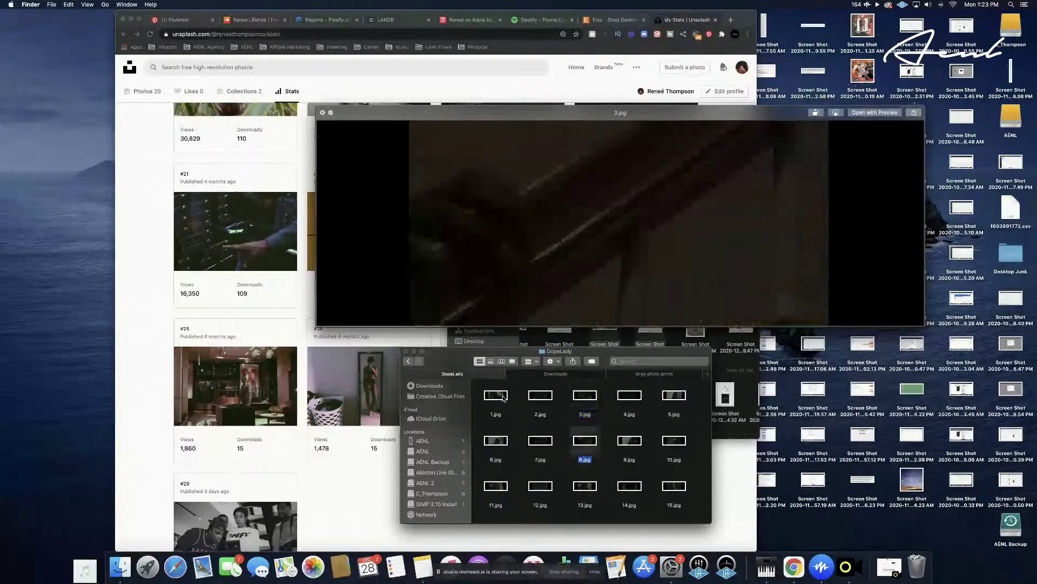
{"action": "key", "text": "Left"}
{"action": "key", "text": "Left"}
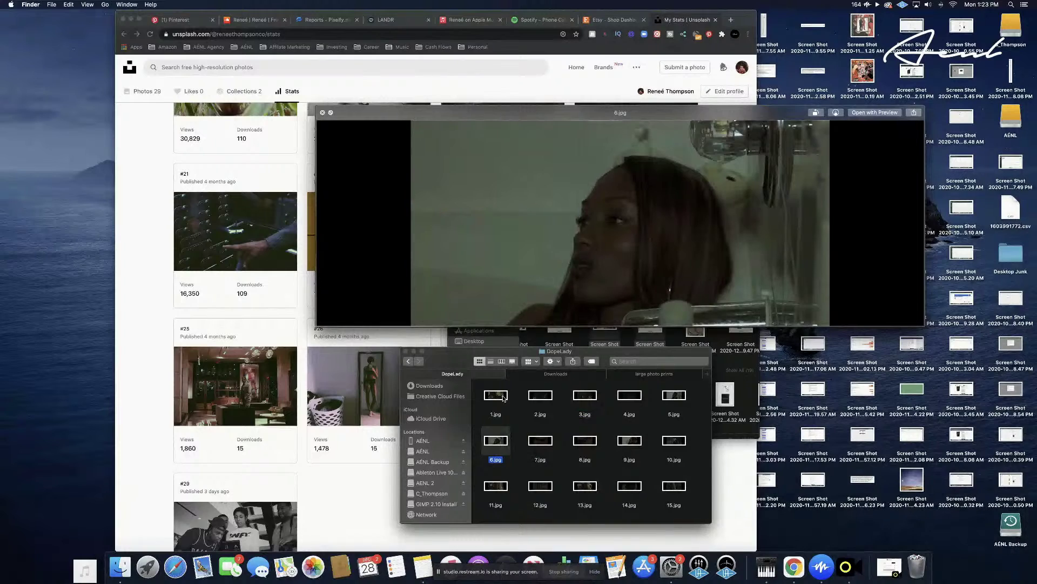
{"action": "key", "text": "Right"}
{"action": "key", "text": "Right"}
{"action": "key", "text": "Left"}
{"action": "key", "text": "Left"}
{"action": "key", "text": "Right"}
{"action": "key", "text": "Right"}
{"action": "key", "text": "Right"}
{"action": "key", "text": "Right"}
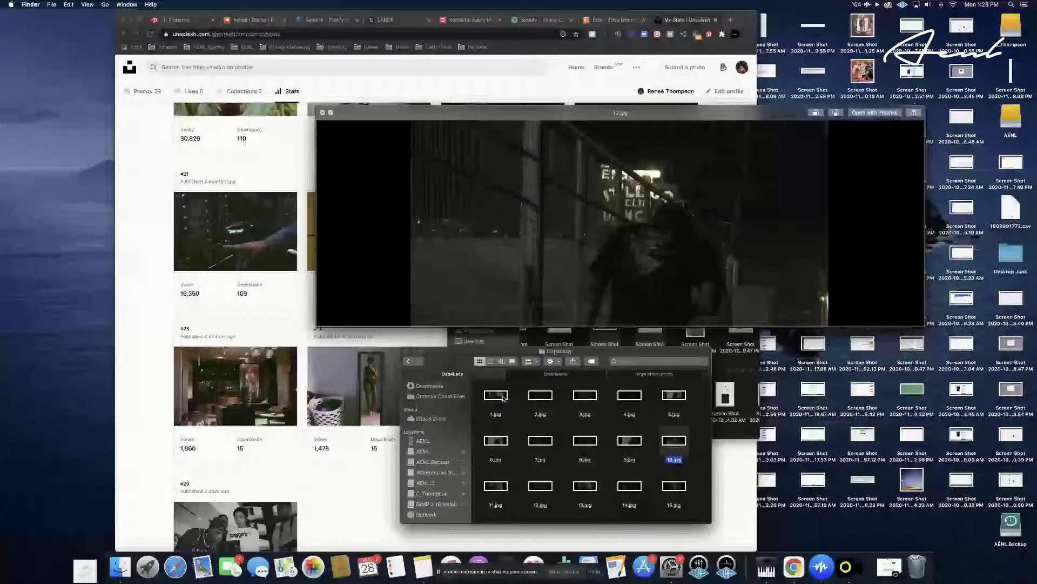
{"action": "key", "text": "Up"}
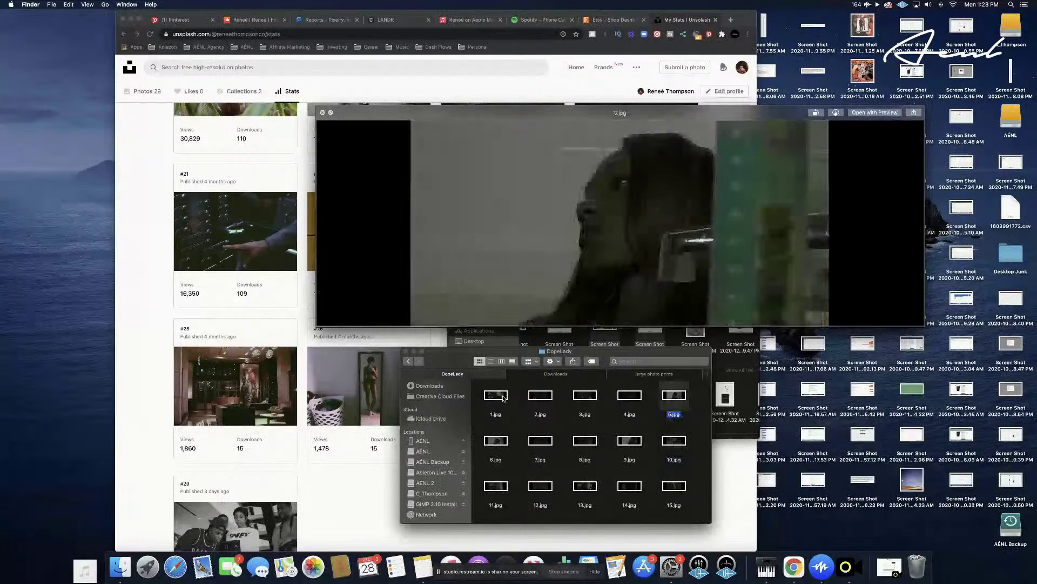
{"action": "key", "text": "Left"}
{"action": "key", "text": "Left"}
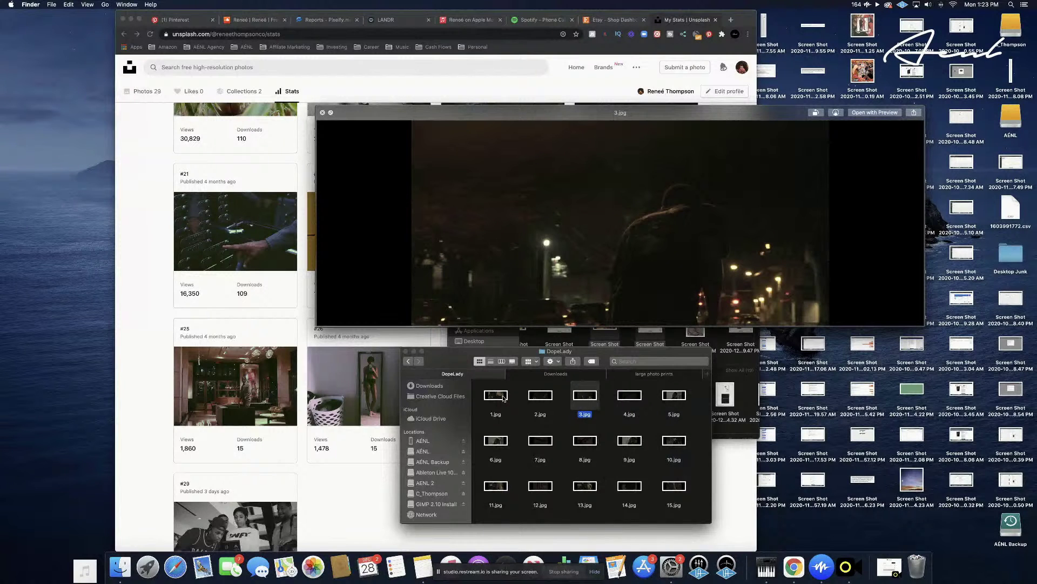
Check the previews of 4.jpg and of images 11.jpg to 15.jpg in the DopeLady folder
{"action": "key", "text": "Right"}
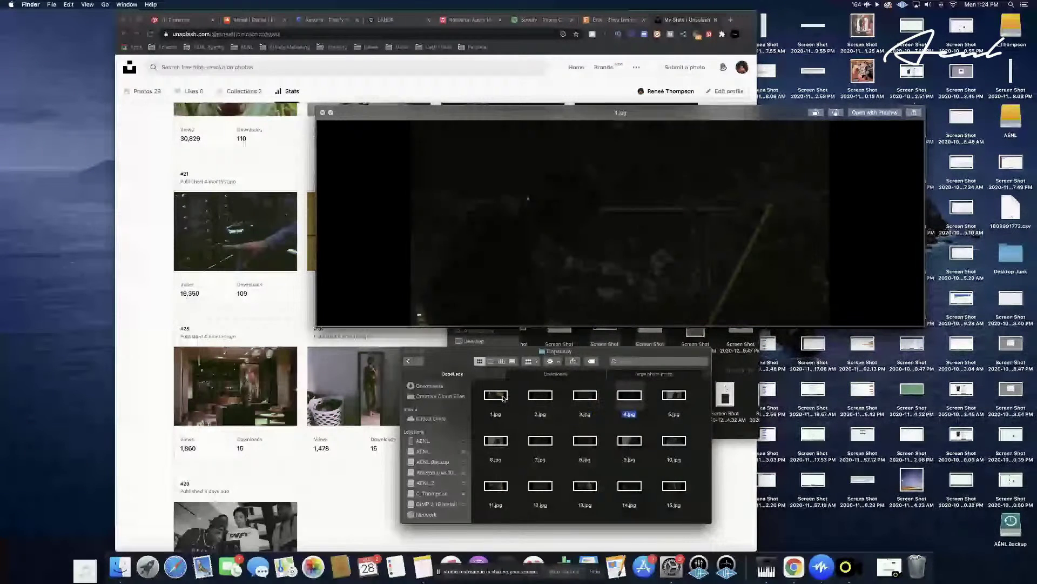
{"action": "key", "text": "Down"}
{"action": "key", "text": "Down"}
{"action": "key", "text": "Right"}
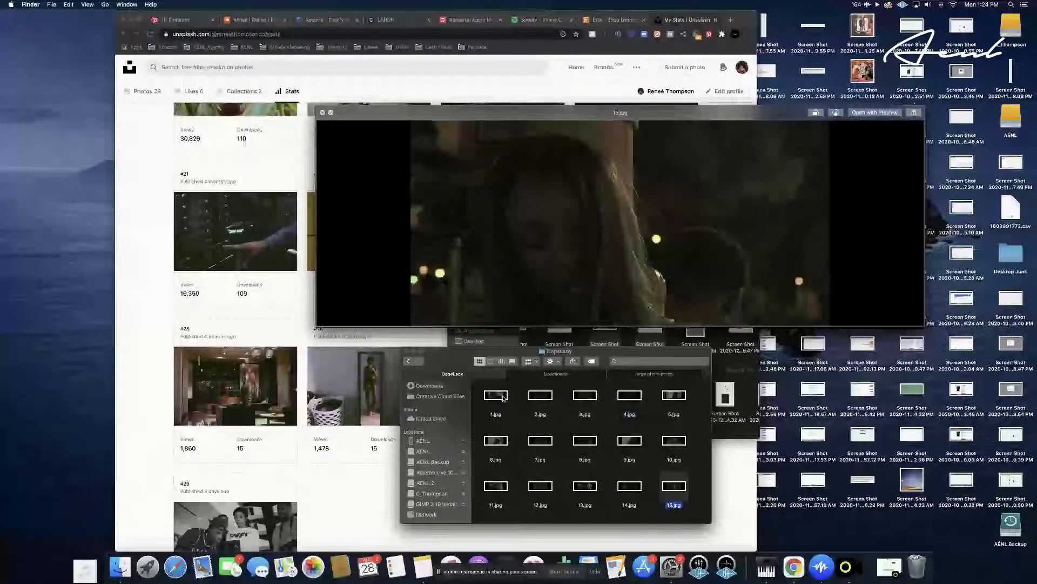
{"action": "key", "text": "Left"}
{"action": "key", "text": "Left"}
{"action": "key", "text": "Left"}
{"action": "key", "text": "Left"}
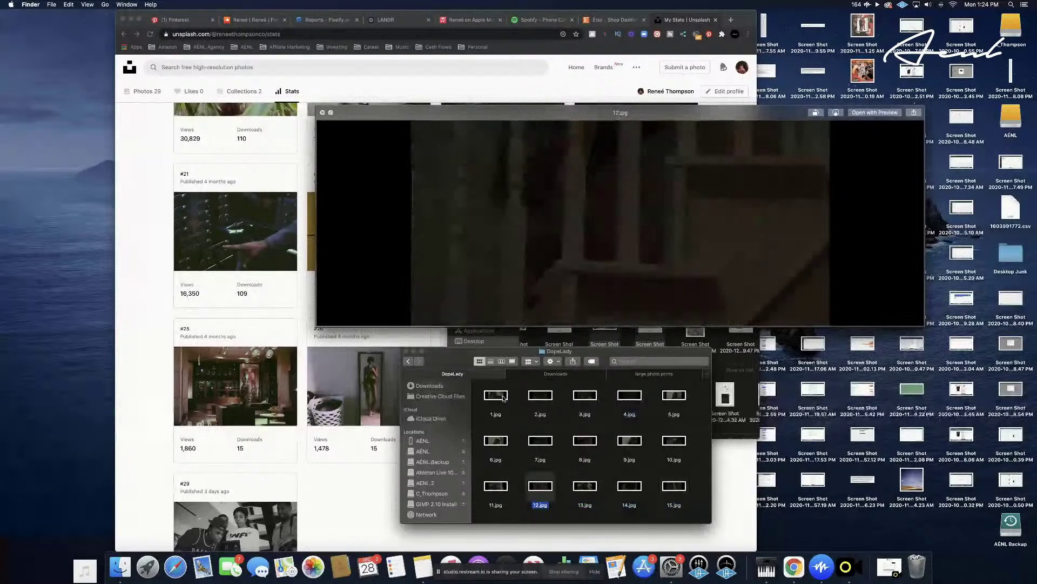
Examine the previews of images 16.jpg to 24.jpg in the DopeLady folder as candidates for a print
{"action": "key", "text": "Down"}
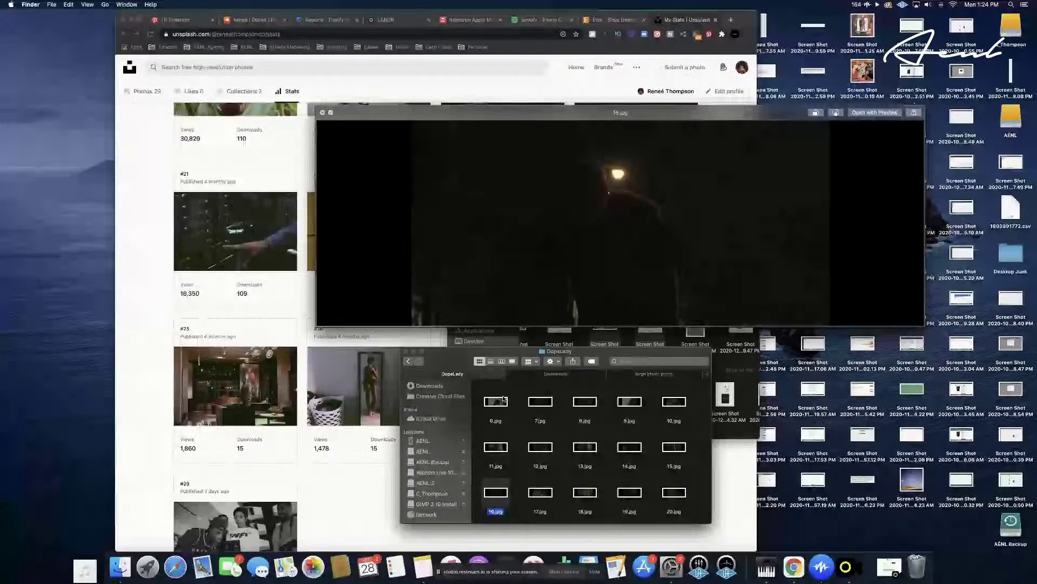
{"action": "key", "text": "Right"}
{"action": "key", "text": "Left"}
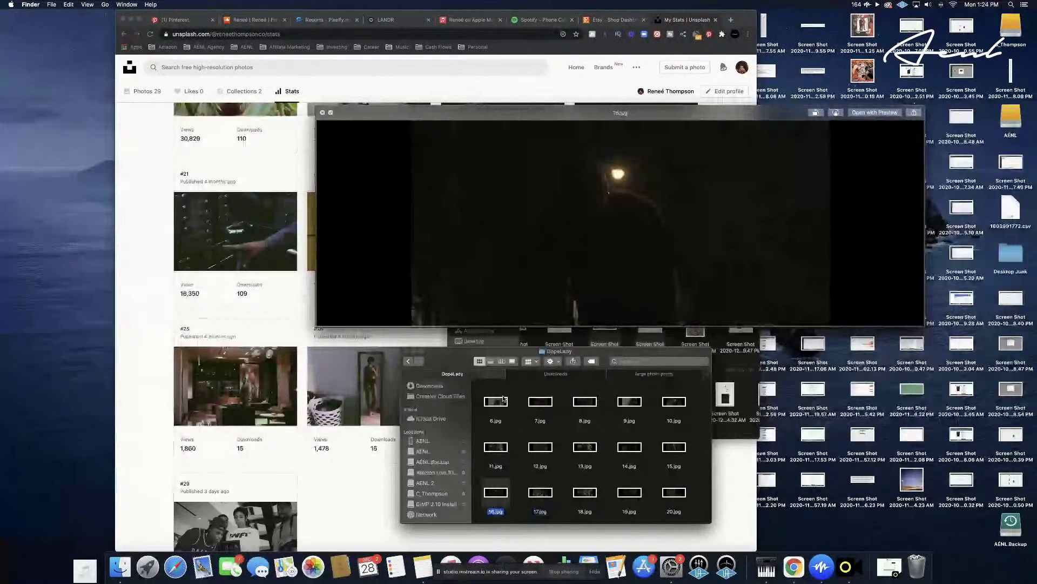
{"action": "key", "text": "Right"}
{"action": "key", "text": "Right"}
{"action": "key", "text": "Right"}
{"action": "key", "text": "Right"}
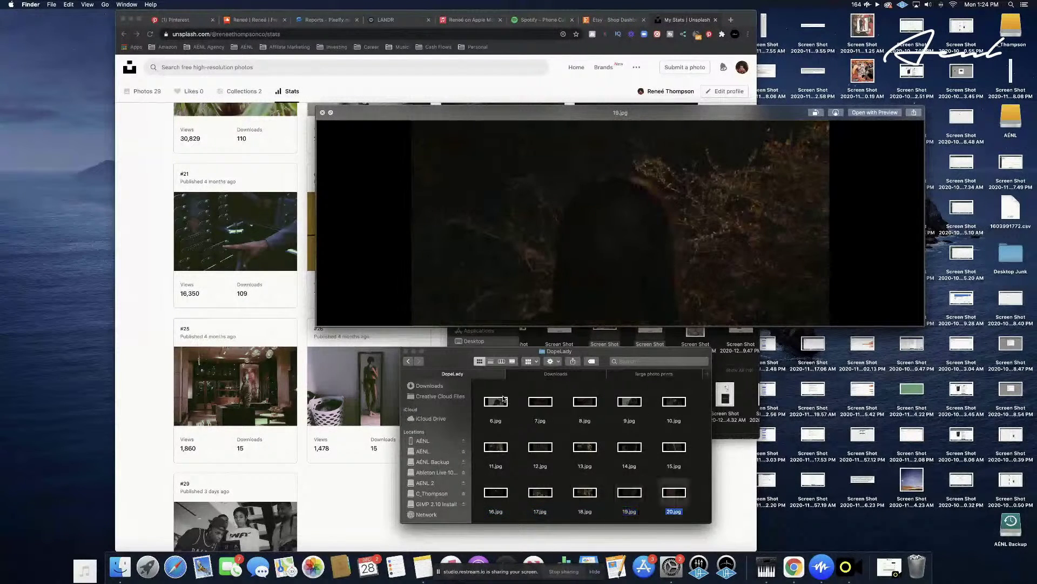
{"action": "key", "text": "Right"}
{"action": "key", "text": "Right"}
{"action": "key", "text": "Right"}
{"action": "key", "text": "Right"}
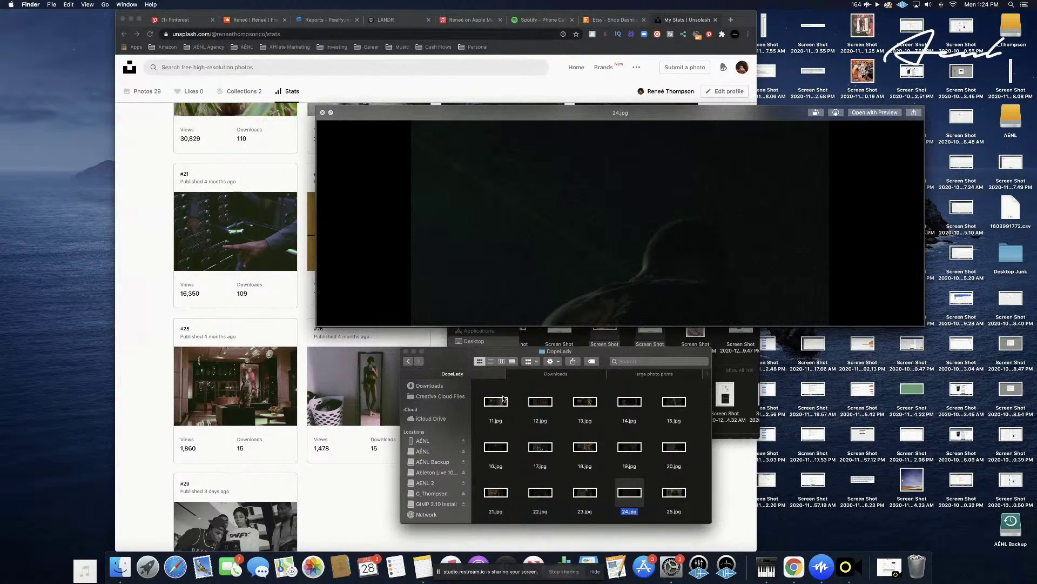
{"action": "key", "text": "Left"}
{"action": "key", "text": "Left"}
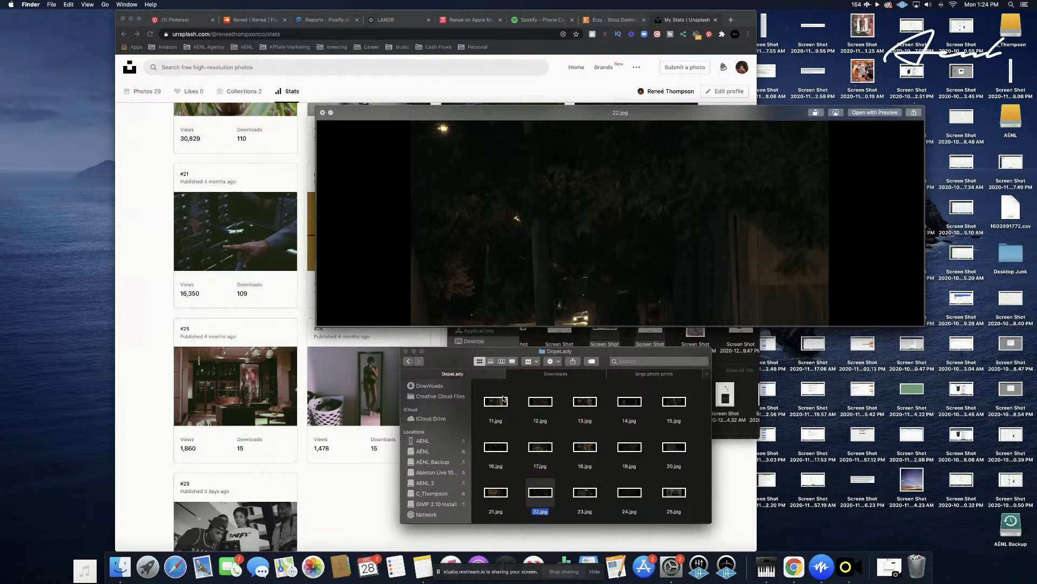
{"action": "key", "text": "Left"}
Check the previews of images 26.jpg to 33.jpg and the 2017 screenshot image in the DopeLady folder, and revisit 21.jpg
{"action": "key", "text": "Down"}
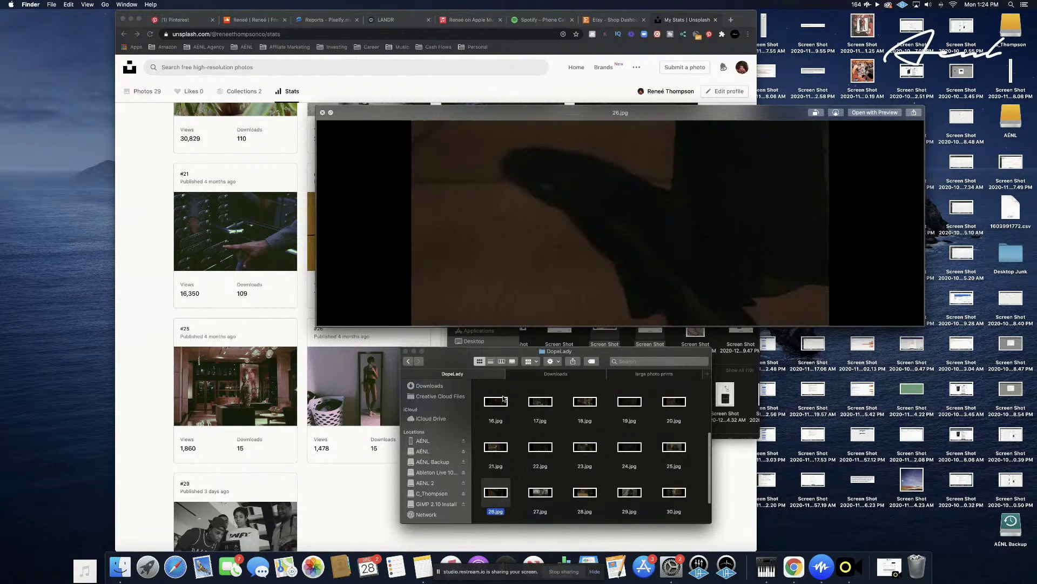
{"action": "key", "text": "Right"}
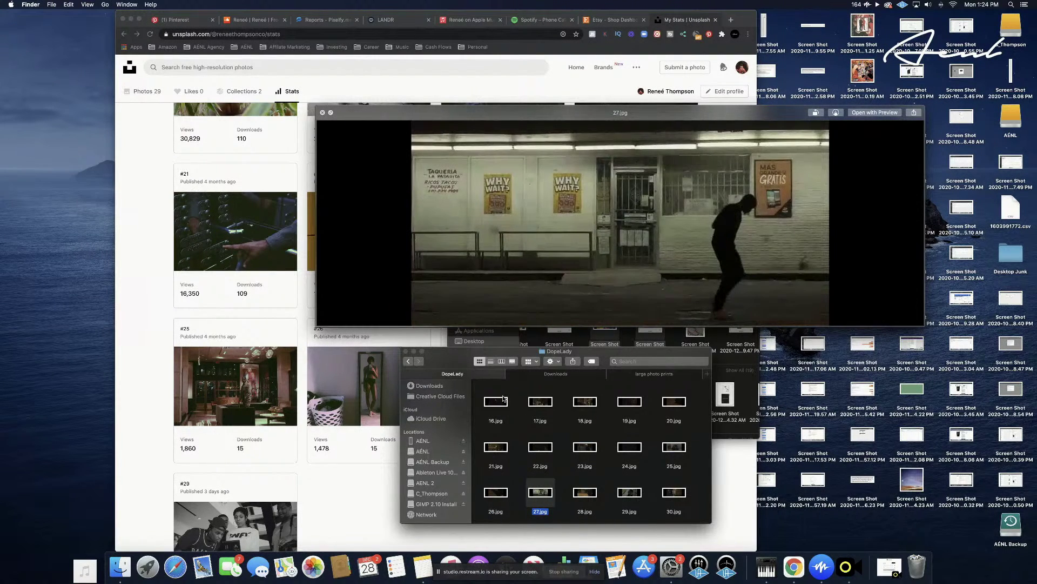
{"action": "key", "text": "Right"}
{"action": "key", "text": "Right"}
{"action": "key", "text": "Right"}
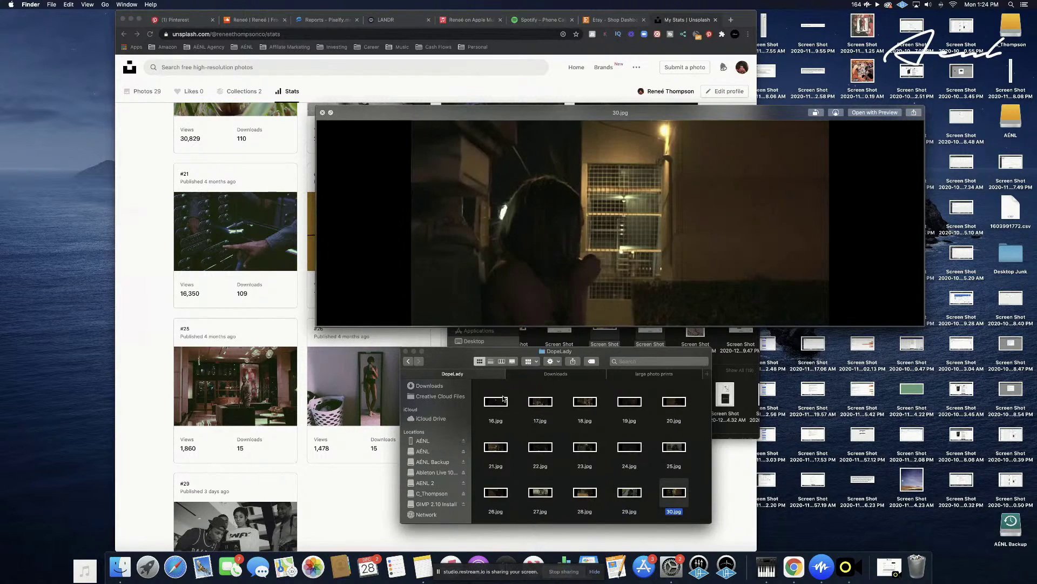
{"action": "key", "text": "Down"}
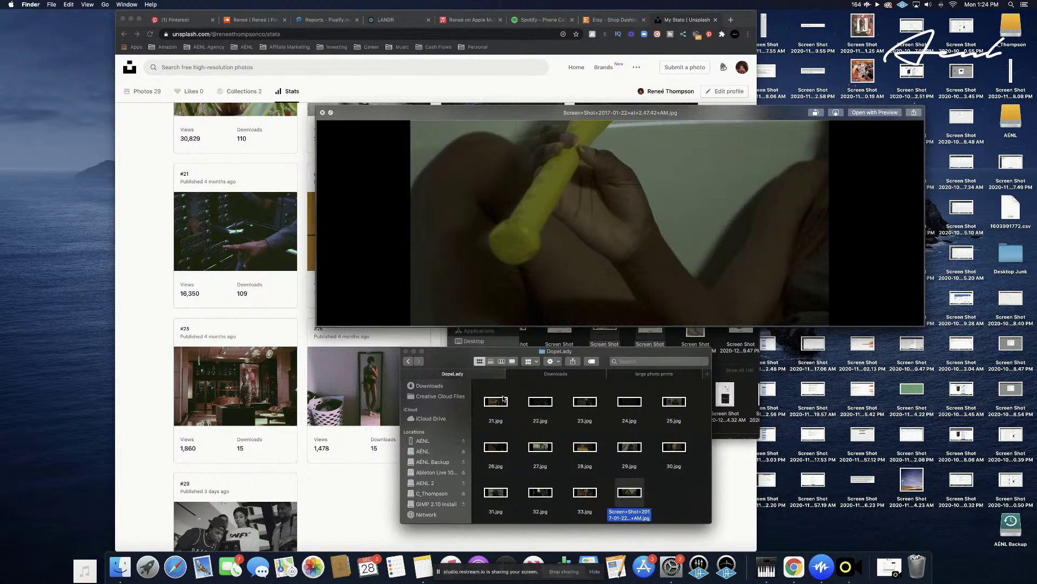
{"action": "key", "text": "Left"}
{"action": "key", "text": "Left"}
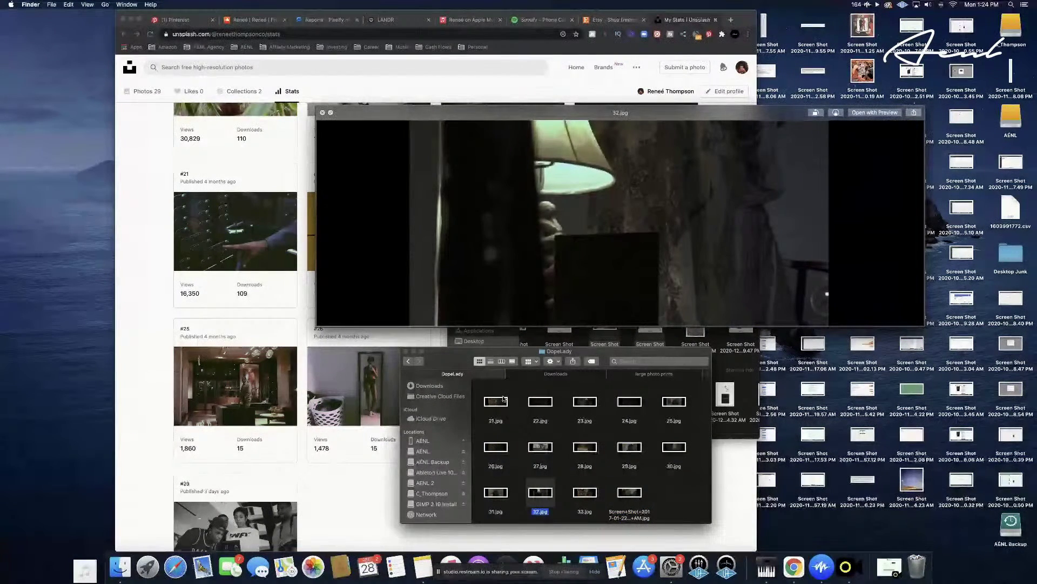
{"action": "key", "text": "Left"}
{"action": "key", "text": "Up"}
{"action": "key", "text": "Up"}
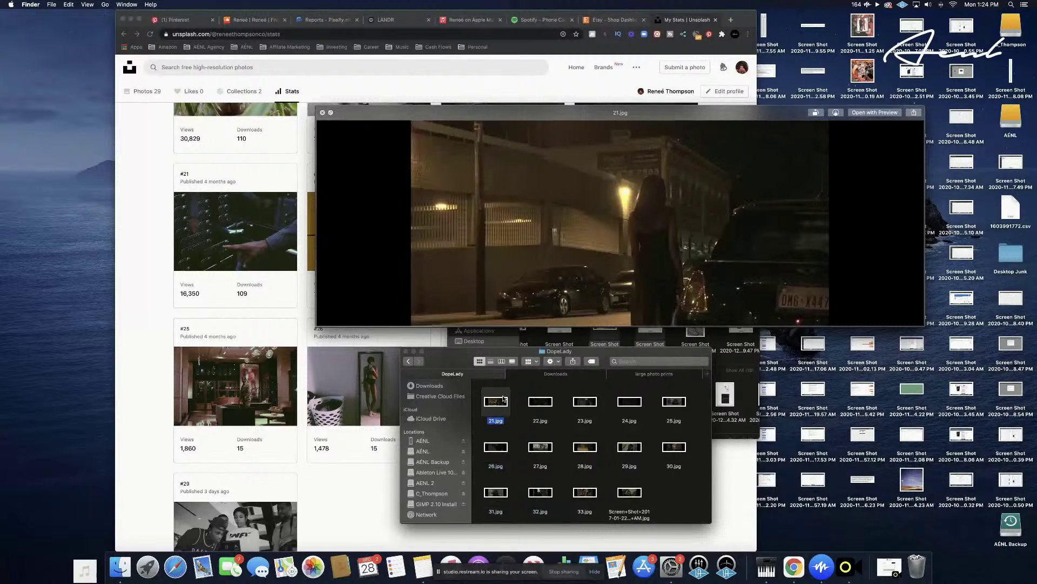
Compare the DopeLady previews from 24.jpg to 30.jpg once more and close the preview on 24.jpg
{"action": "key", "text": "Down"}
{"action": "key", "text": "Right"}
{"action": "key", "text": "Right"}
{"action": "key", "text": "Right"}
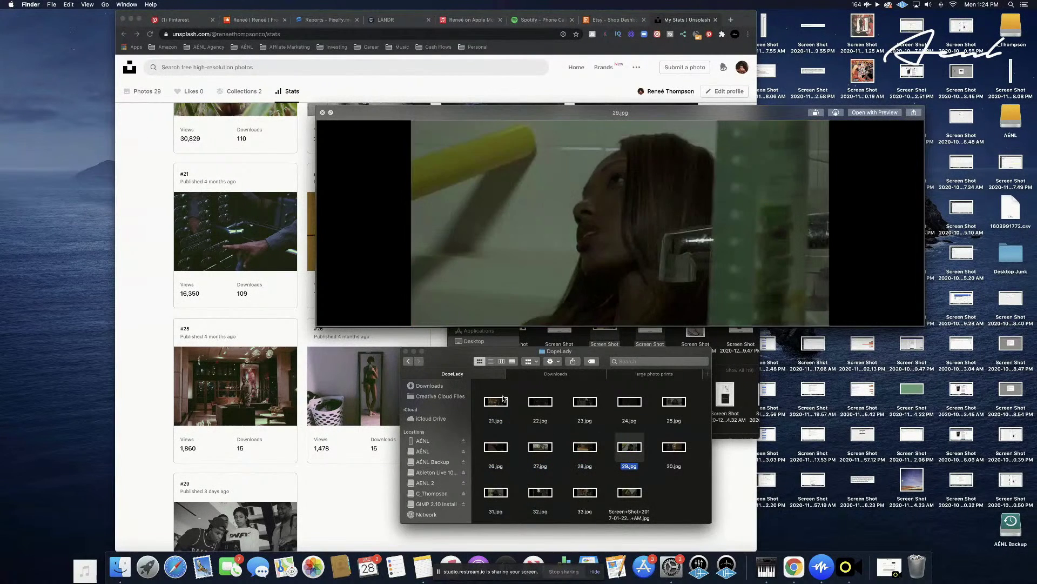
{"action": "key", "text": "Right"}
{"action": "key", "text": "Up"}
{"action": "key", "text": "Left"}
{"action": "key", "text": "Left"}
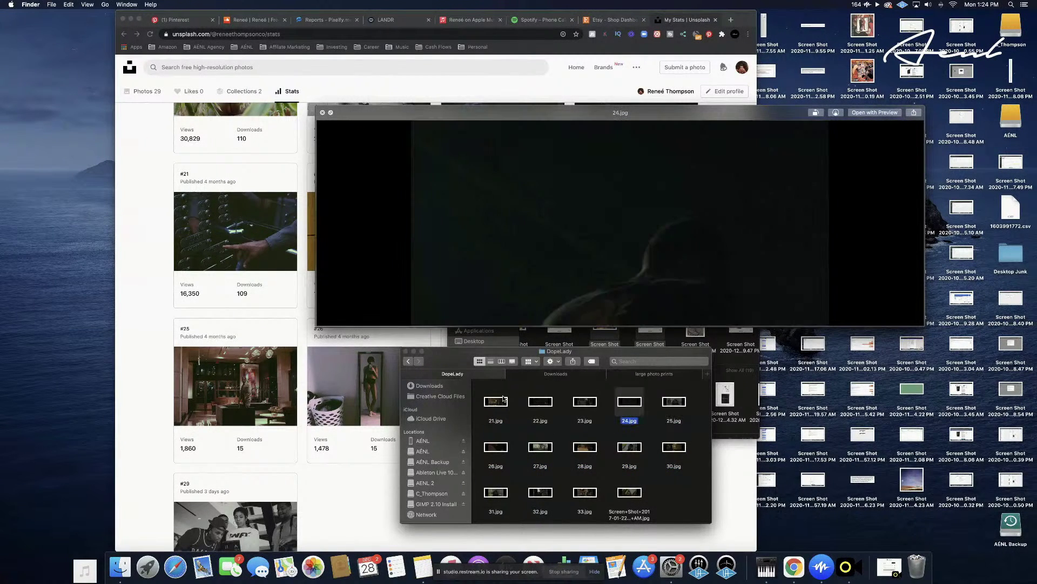
{"action": "key", "text": "Right"}
{"action": "key", "text": "Up"}
{"action": "key", "text": "Down"}
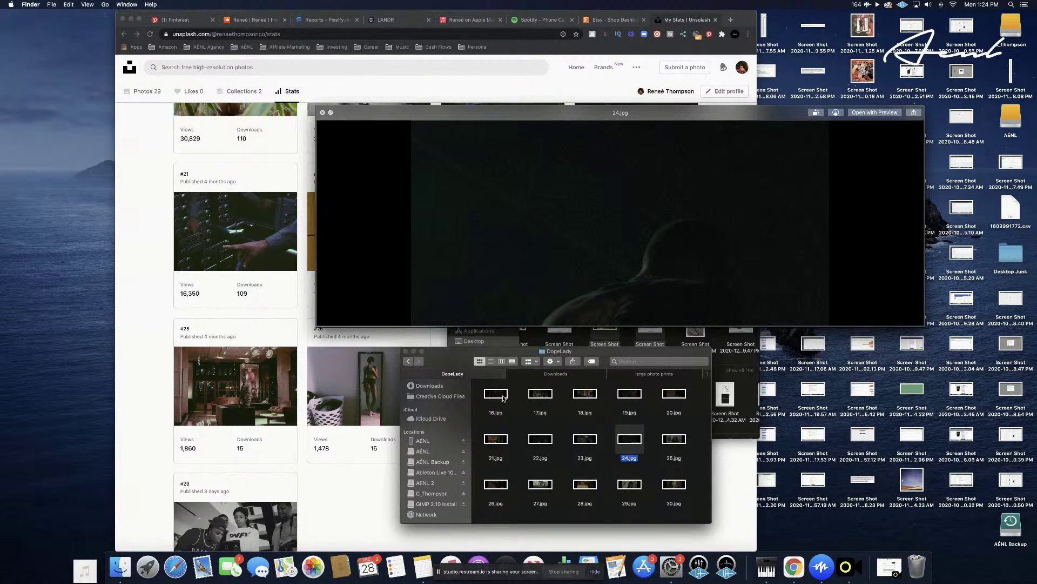
{"action": "key", "text": "space"}
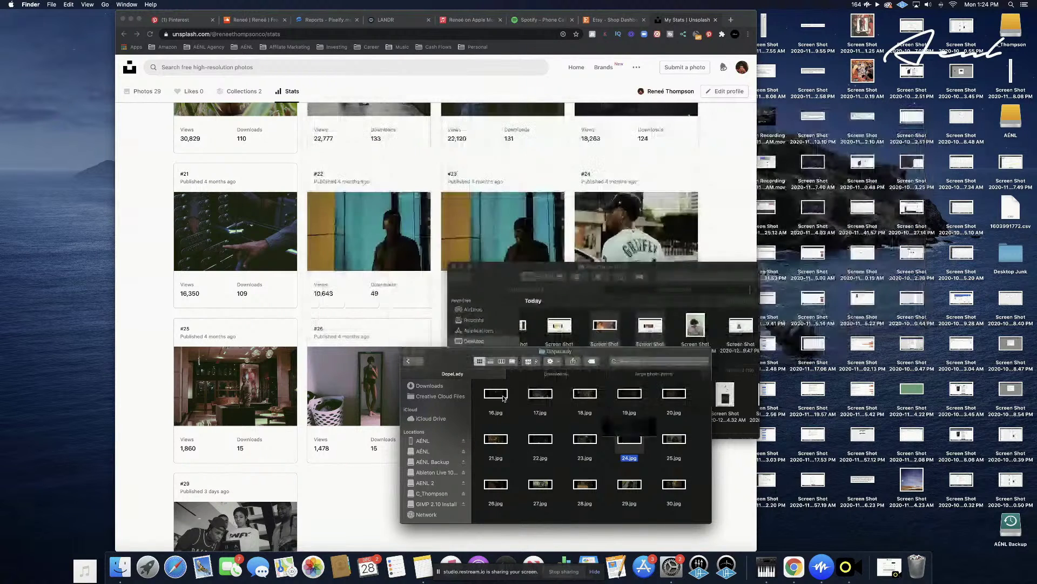
Go back to the Website Photos folder, open its Gucci Mane folder and preview 1.jpg
{"action": "left_click", "coordinate": [409, 361]}
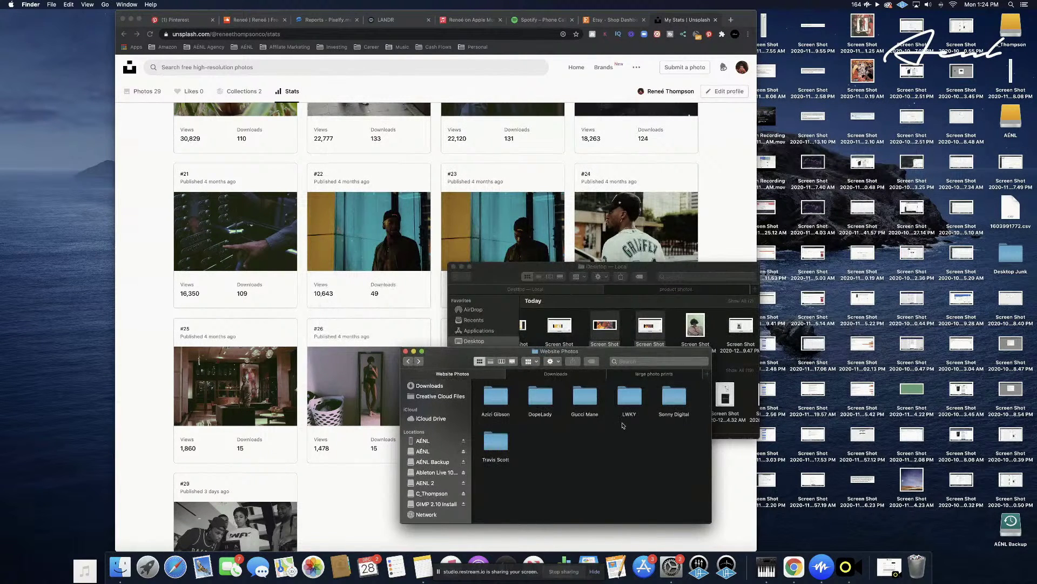
{"action": "double_click", "coordinate": [584, 397]}
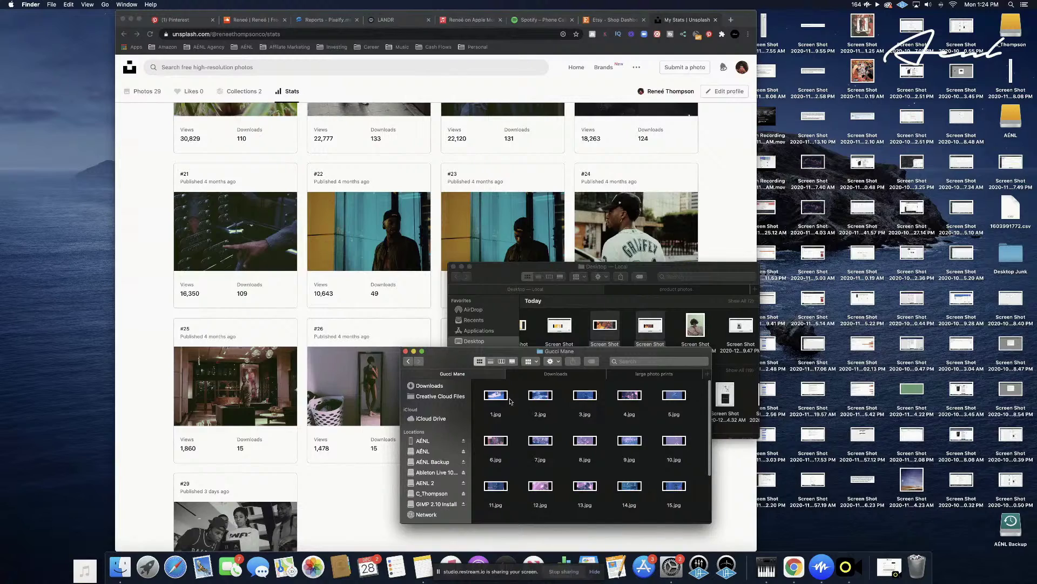
{"action": "left_click", "coordinate": [497, 397]}
{"action": "key", "text": "space"}
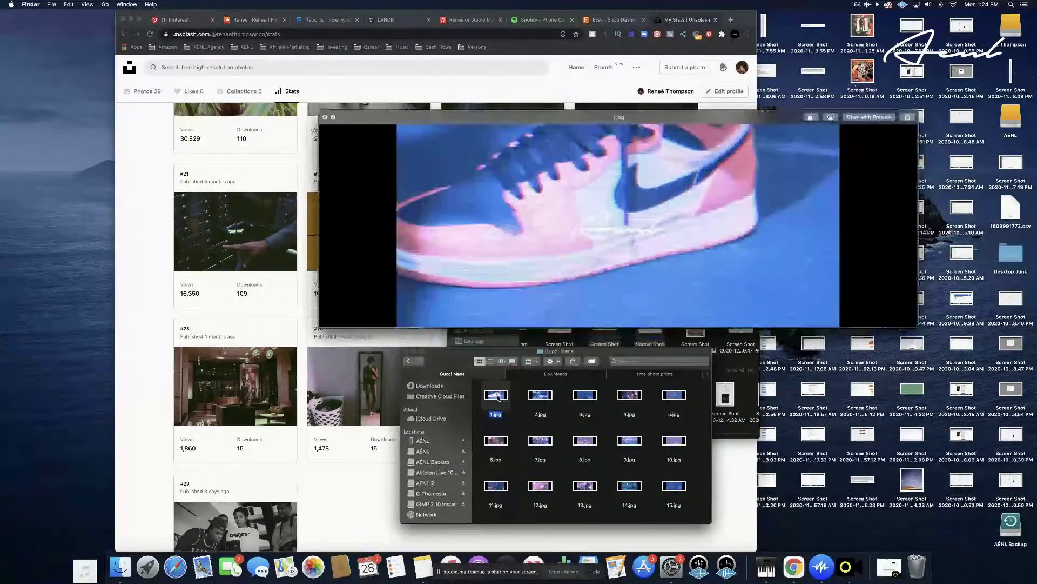
Examine and compare the previews of images 2.jpg to 10.jpg in the Gucci Mane folder
{"action": "key", "text": "Right"}
{"action": "key", "text": "Right"}
{"action": "key", "text": "Right"}
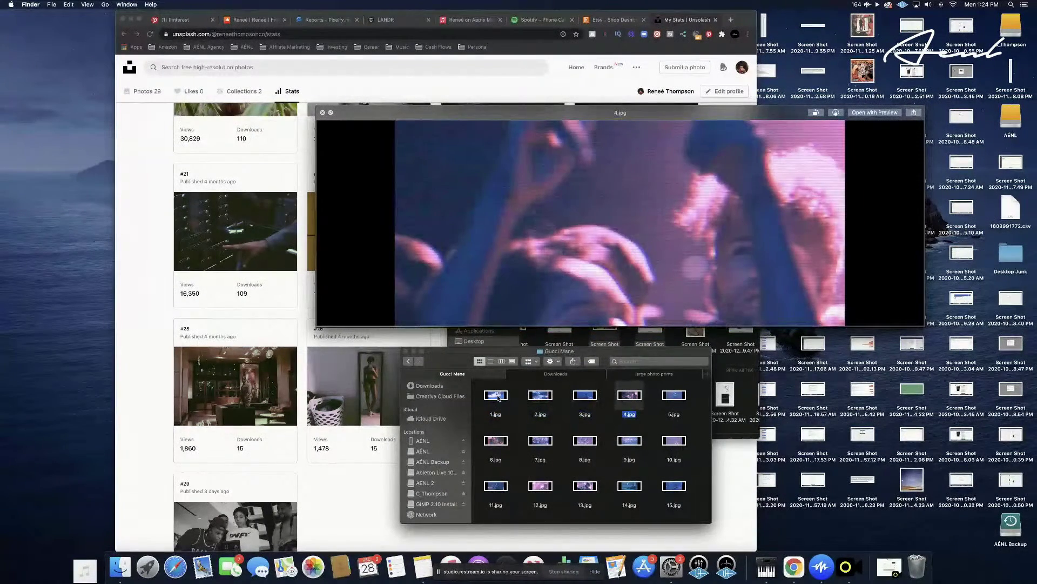
{"action": "key", "text": "Left"}
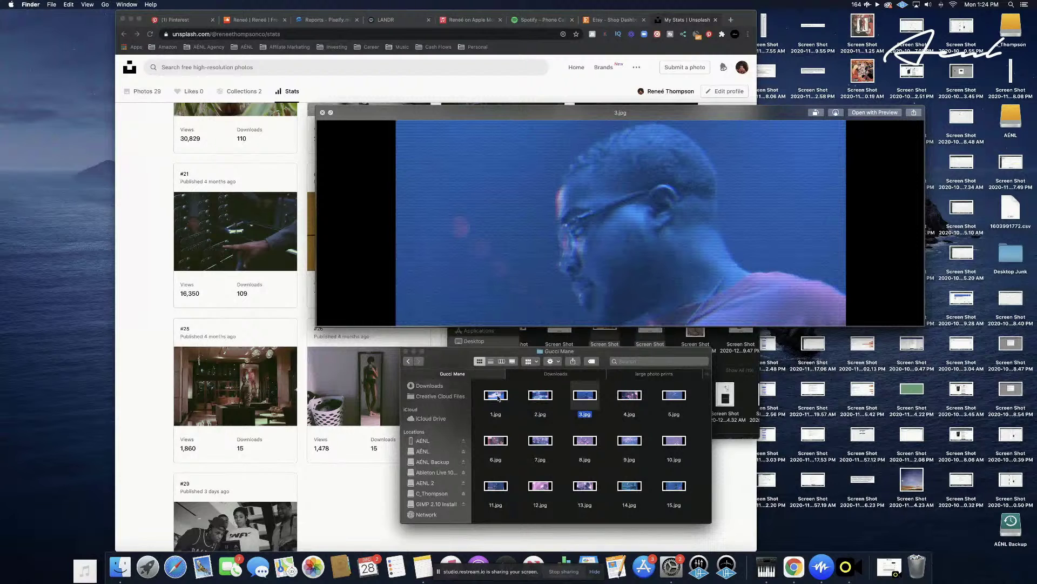
{"action": "key", "text": "Right"}
{"action": "key", "text": "Right"}
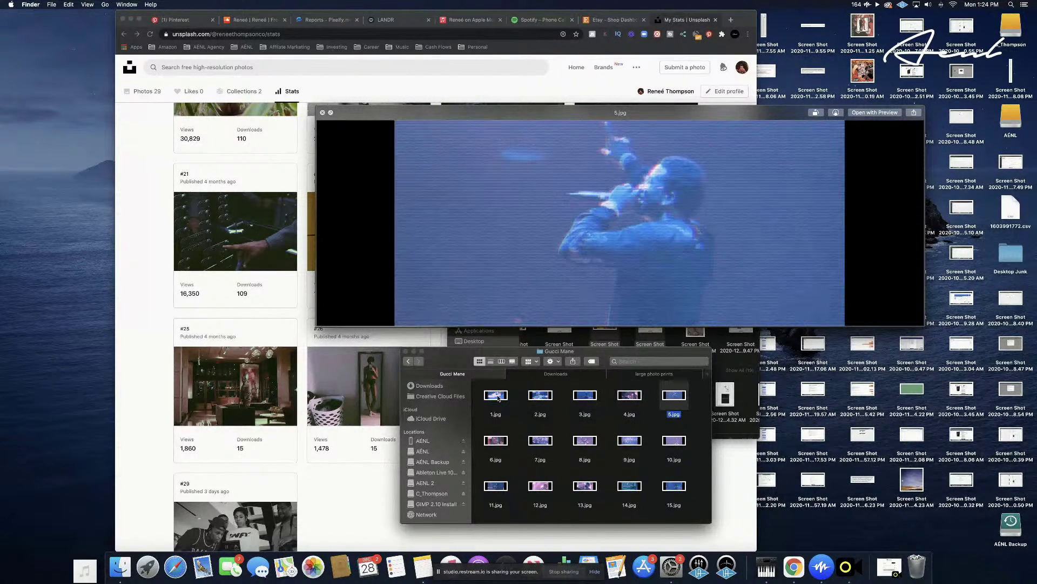
{"action": "key", "text": "Down"}
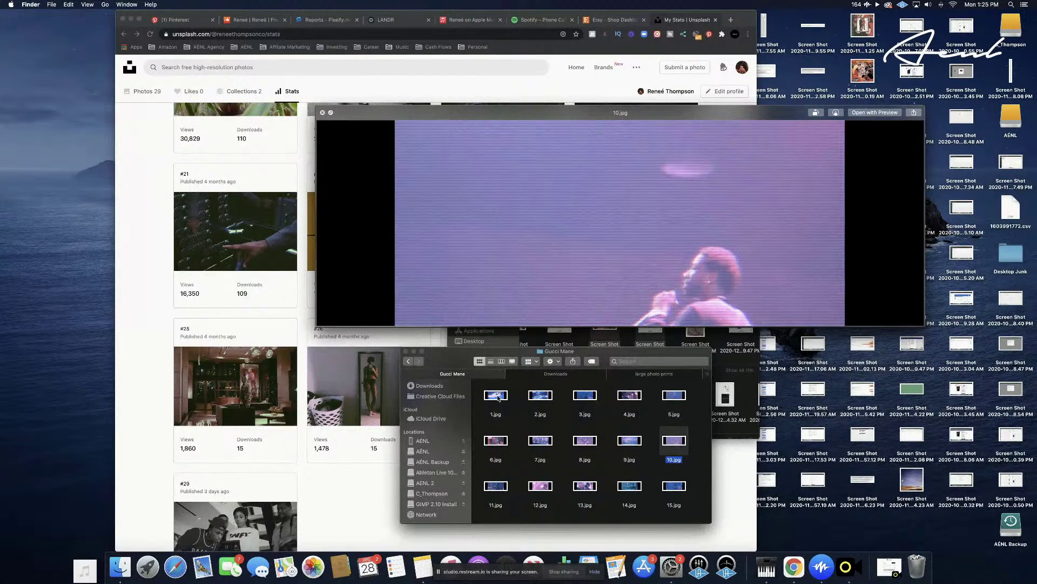
{"action": "key", "text": "Left"}
{"action": "key", "text": "Left"}
{"action": "key", "text": "Right"}
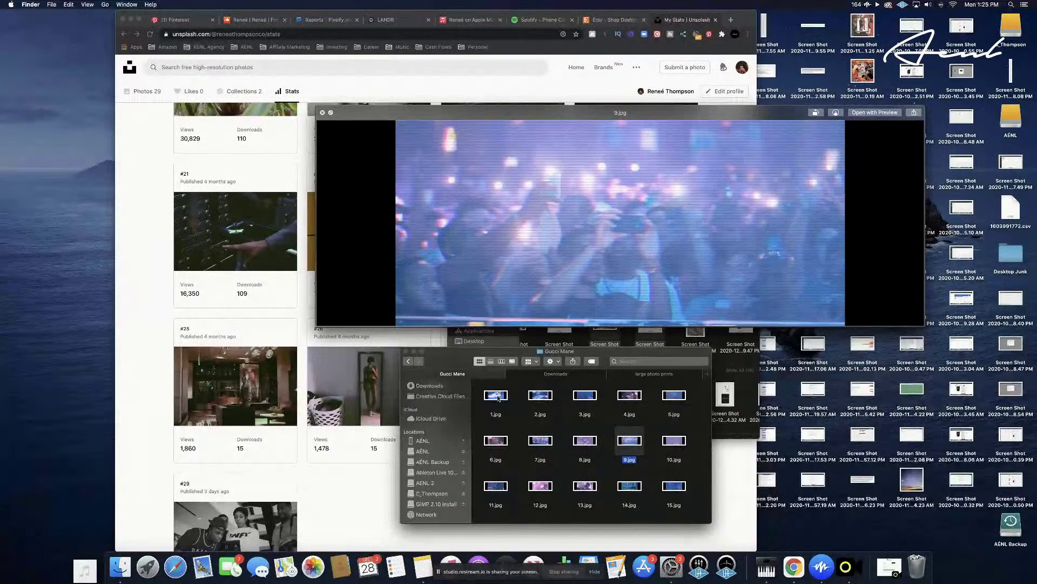
{"action": "key", "text": "Left"}
{"action": "key", "text": "Left"}
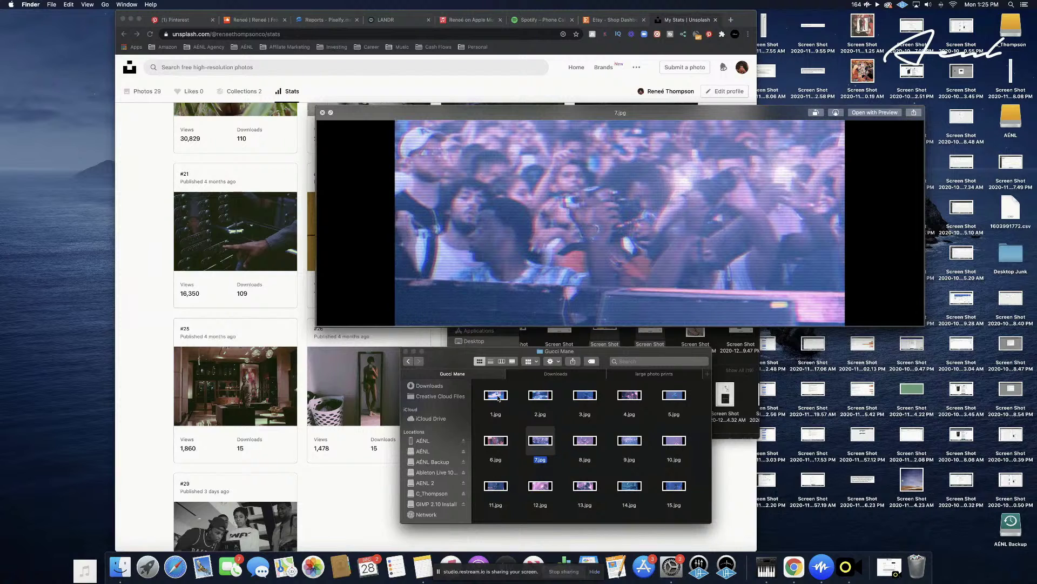
{"action": "key", "text": "Left"}
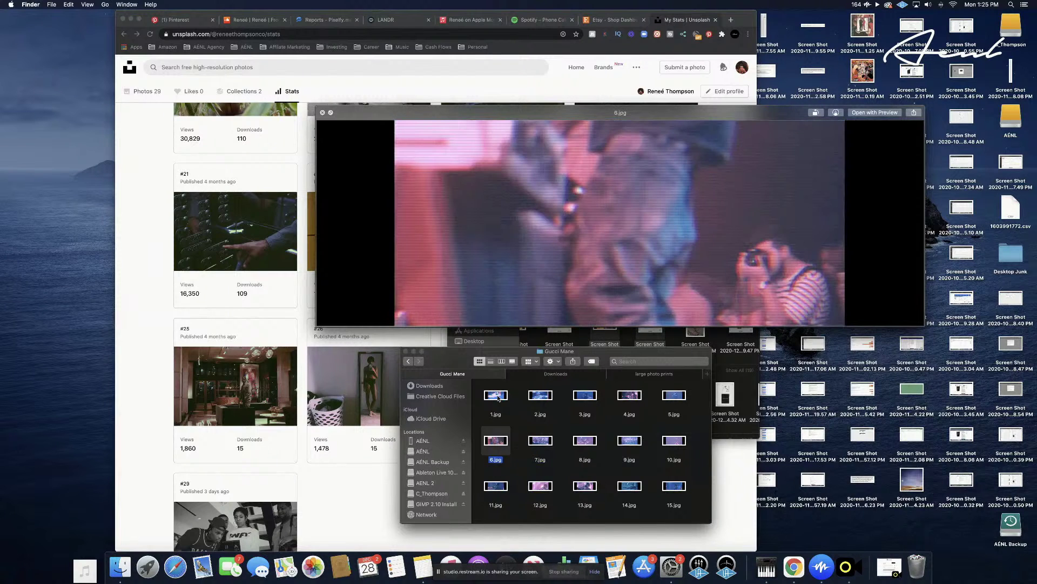
Check the previews of images 11.jpg to 20.jpg in the Gucci Mane folder as candidates for a print
{"action": "key", "text": "Down"}
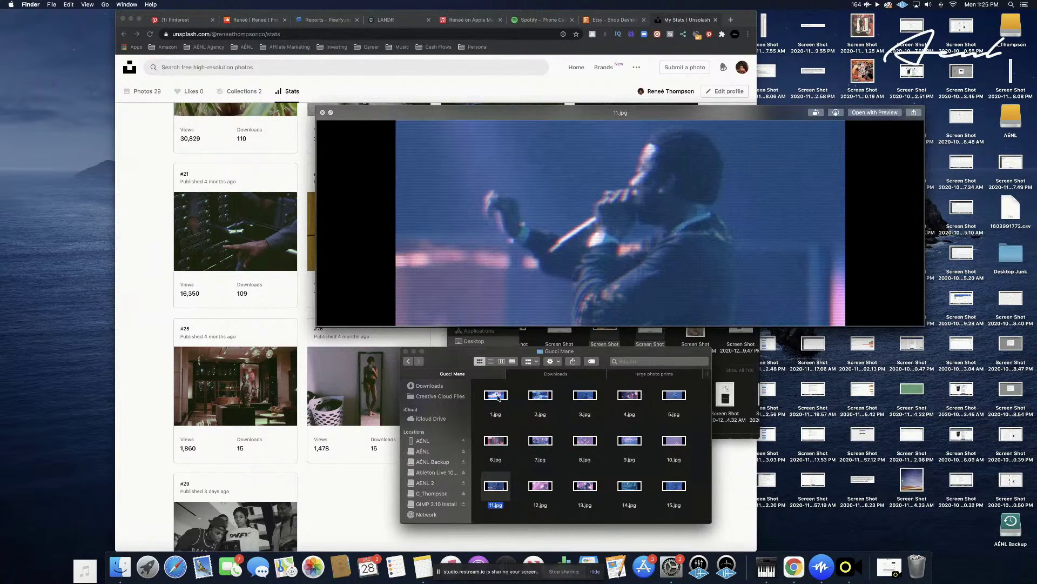
{"action": "key", "text": "Right"}
{"action": "key", "text": "Right"}
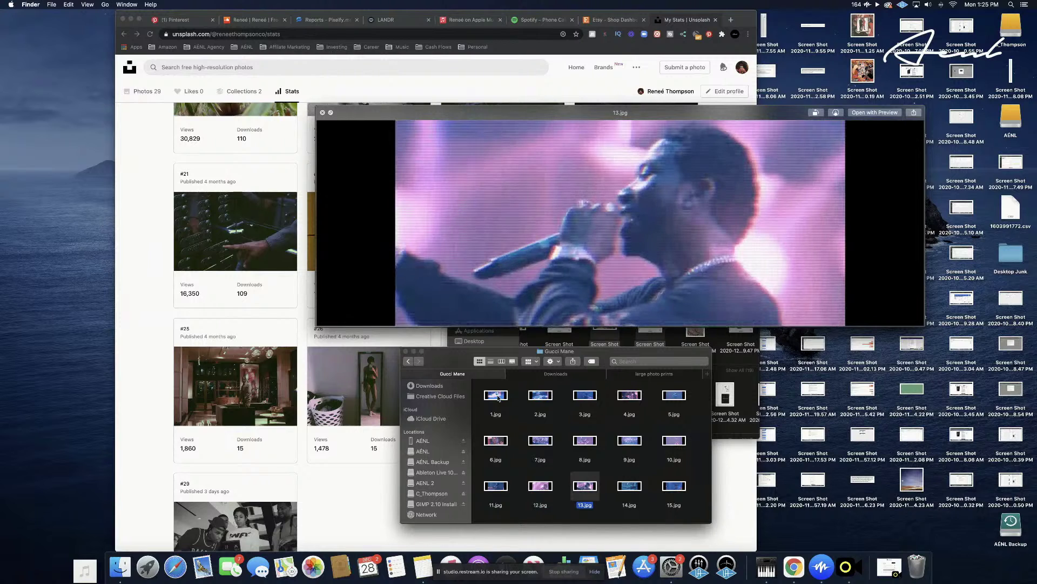
{"action": "key", "text": "Right"}
{"action": "key", "text": "Right"}
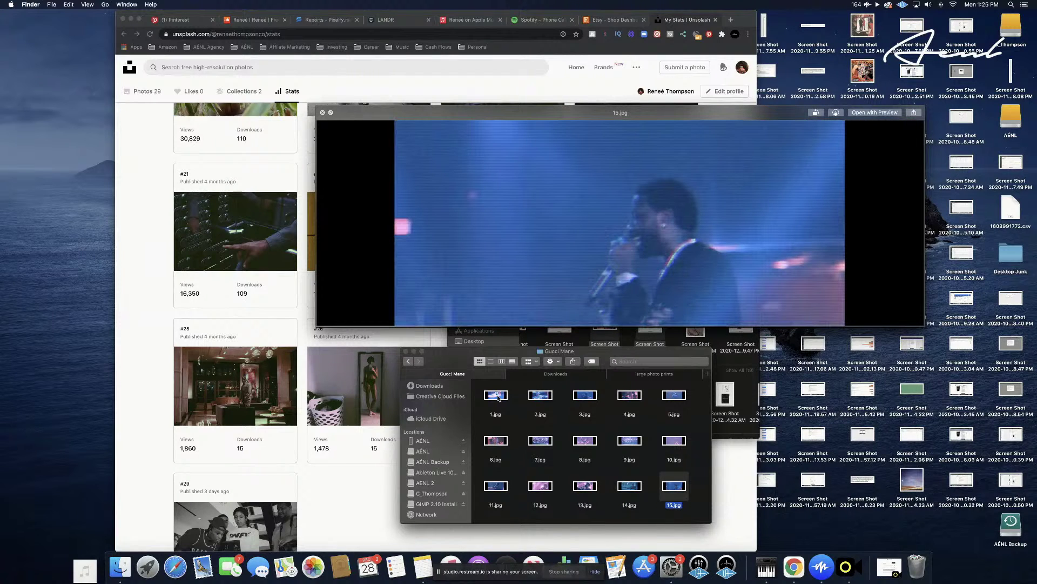
{"action": "key", "text": "Down"}
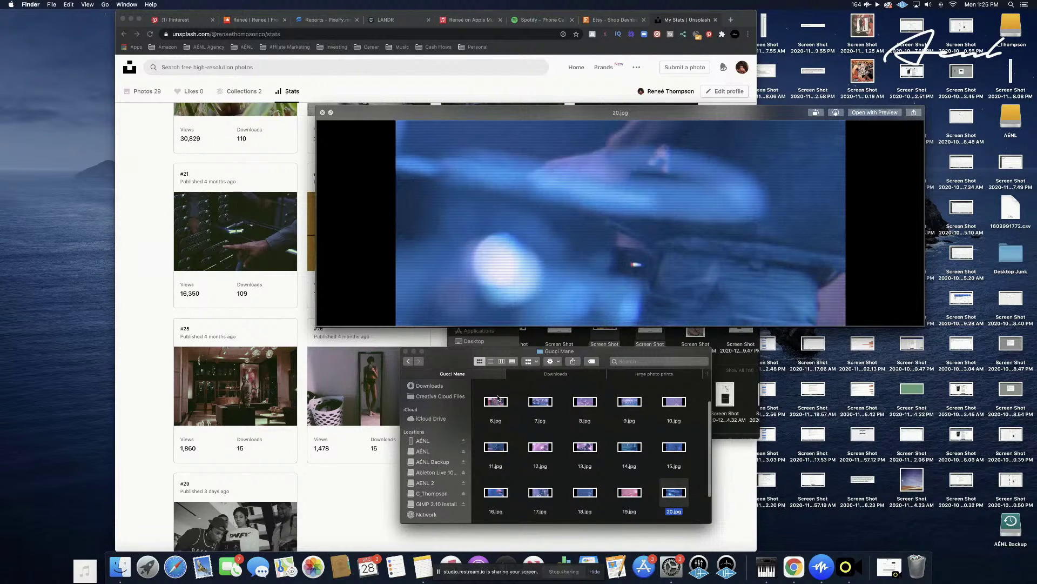
{"action": "key", "text": "Left"}
{"action": "key", "text": "Right"}
{"action": "key", "text": "Left"}
{"action": "key", "text": "Left"}
{"action": "key", "text": "Left"}
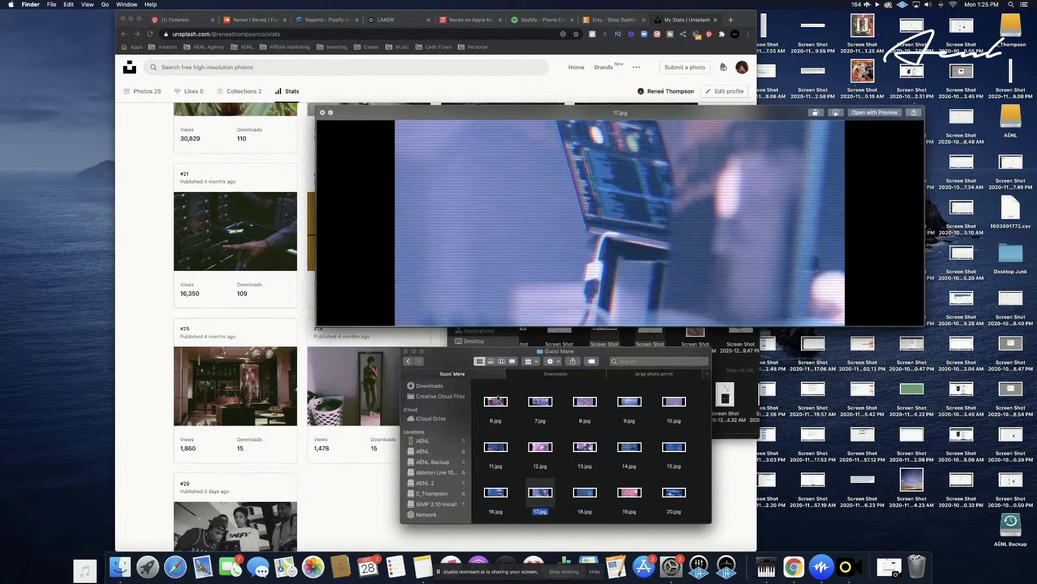
{"action": "key", "text": "Left"}
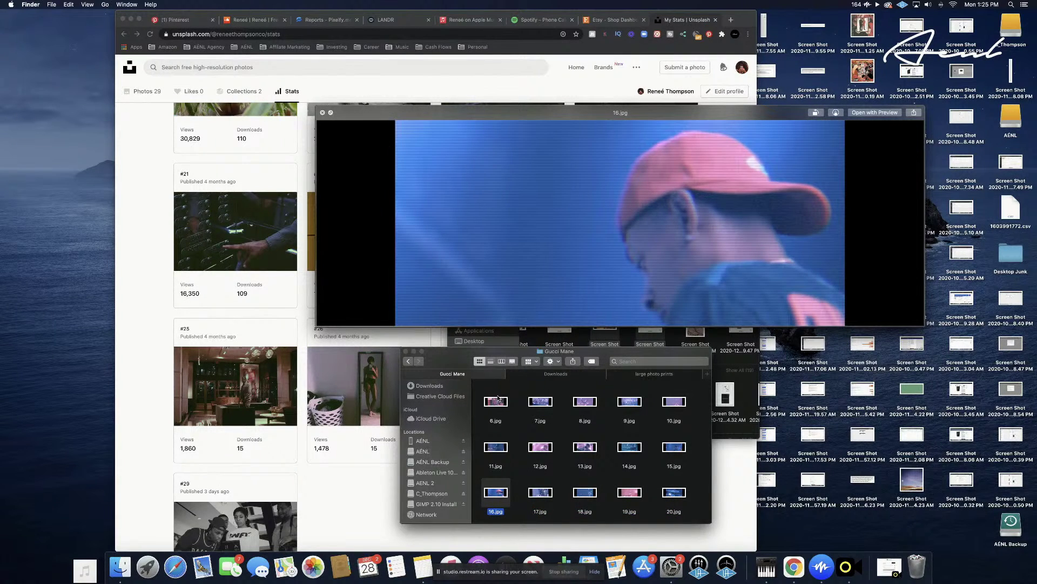
Compare the previews of 21.jpg, 22.jpg and 23.jpg in the Gucci Mane folder, ending on 21.jpg
{"action": "key", "text": "Down"}
{"action": "key", "text": "Right"}
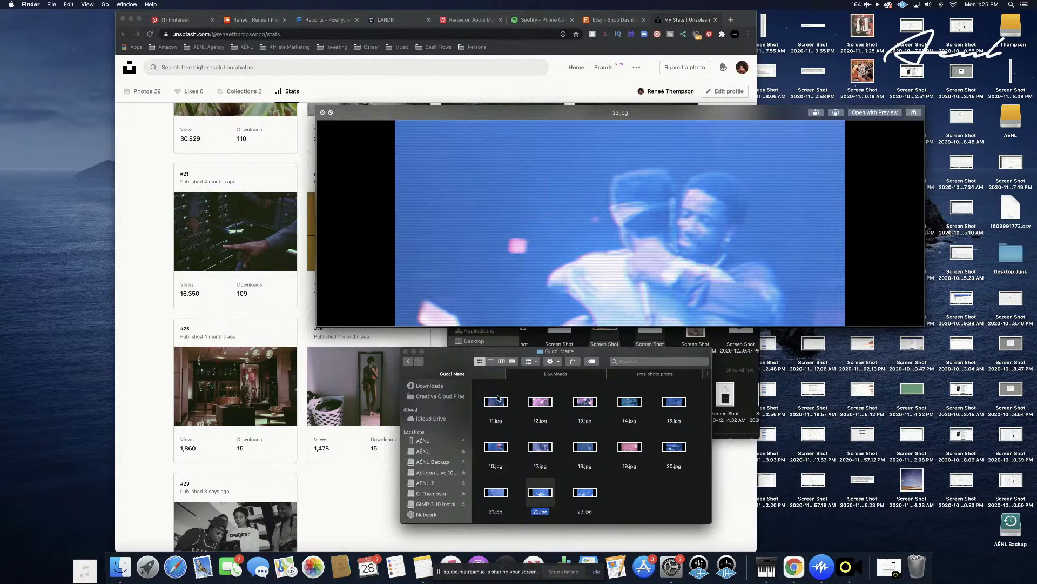
{"action": "key", "text": "Right"}
{"action": "key", "text": "Left"}
{"action": "key", "text": "Left"}
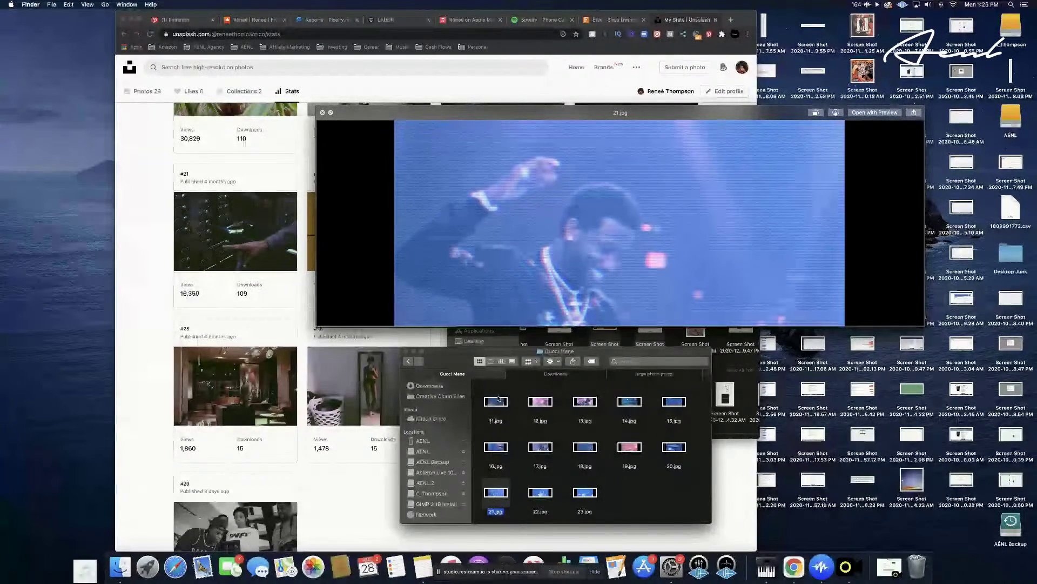
{"action": "key", "text": "Right"}
{"action": "key", "text": "Right"}
{"action": "key", "text": "Left"}
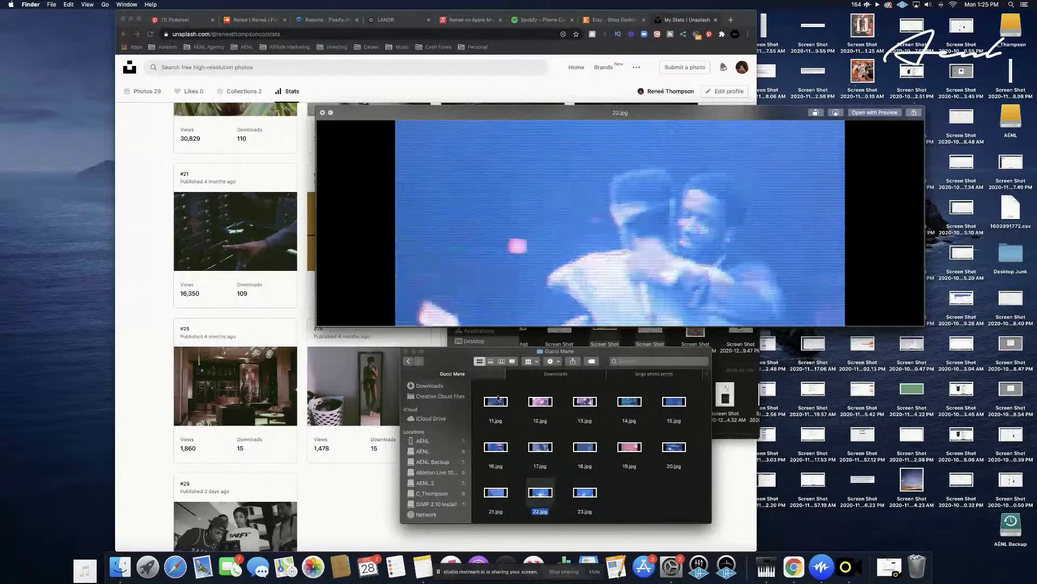
{"action": "key", "text": "Left"}
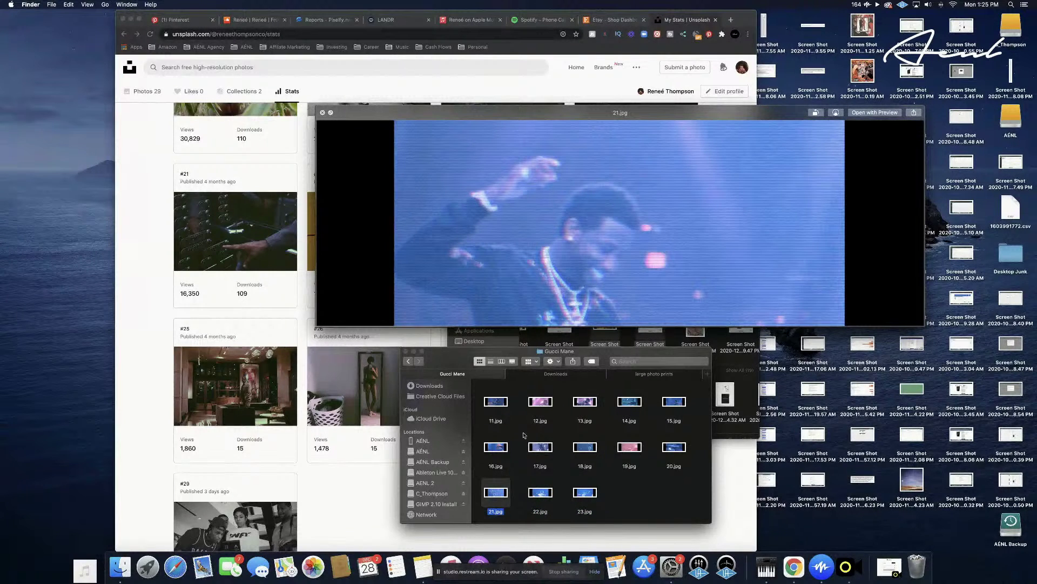
Preview images 12.jpg to 15.jpg in the Gucci Mane folder again as candidates for the print
{"action": "scroll", "coordinate": [527, 435], "scroll_direction": "down", "scroll_amount": 1}
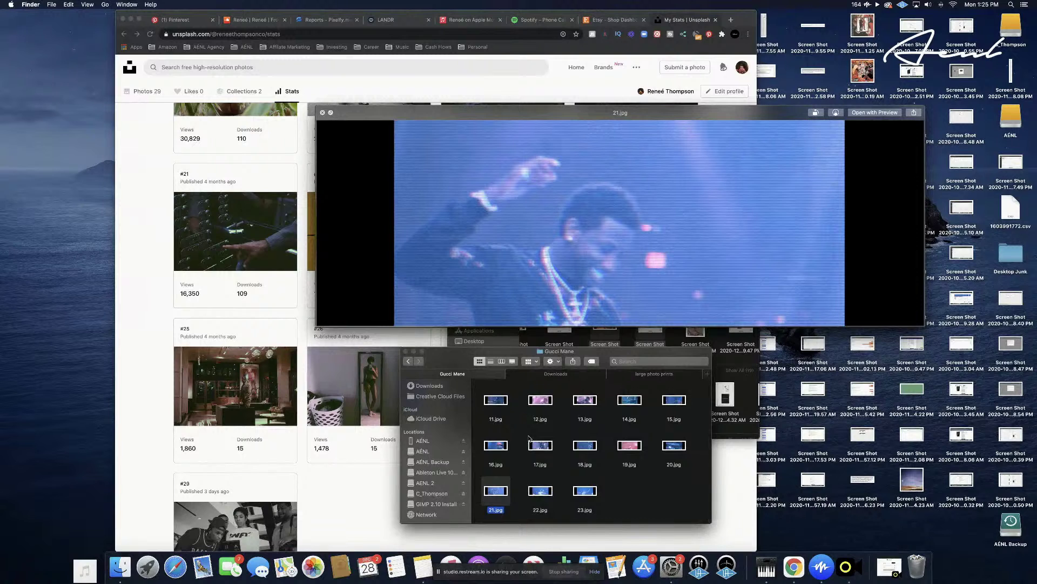
{"action": "scroll", "coordinate": [529, 439], "scroll_direction": "up", "scroll_amount": 2}
{"action": "scroll", "coordinate": [529, 439], "scroll_direction": "down", "scroll_amount": 2}
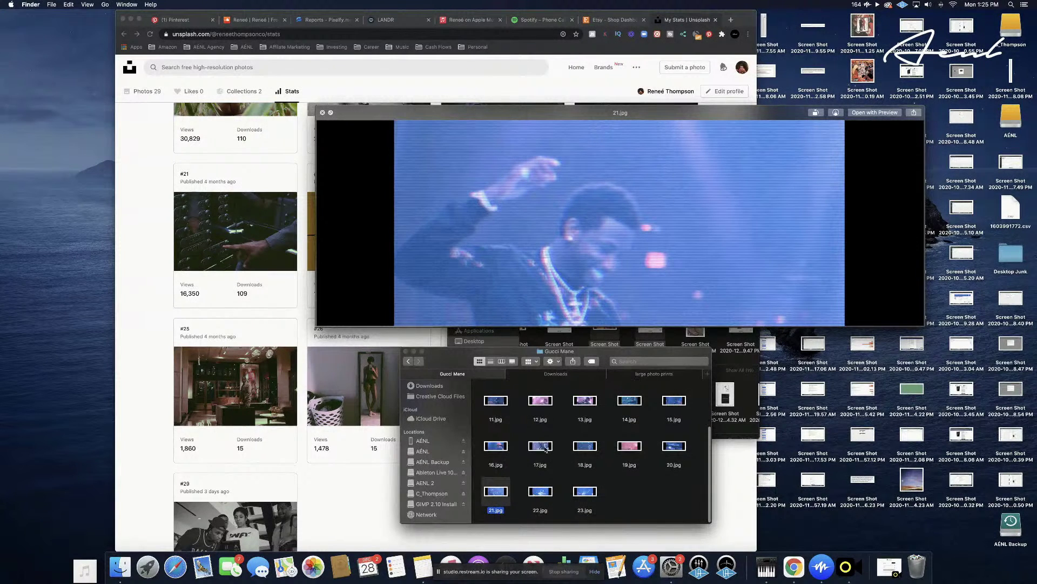
{"action": "scroll", "coordinate": [547, 448], "scroll_direction": "up", "scroll_amount": 2}
{"action": "left_click", "coordinate": [543, 420]}
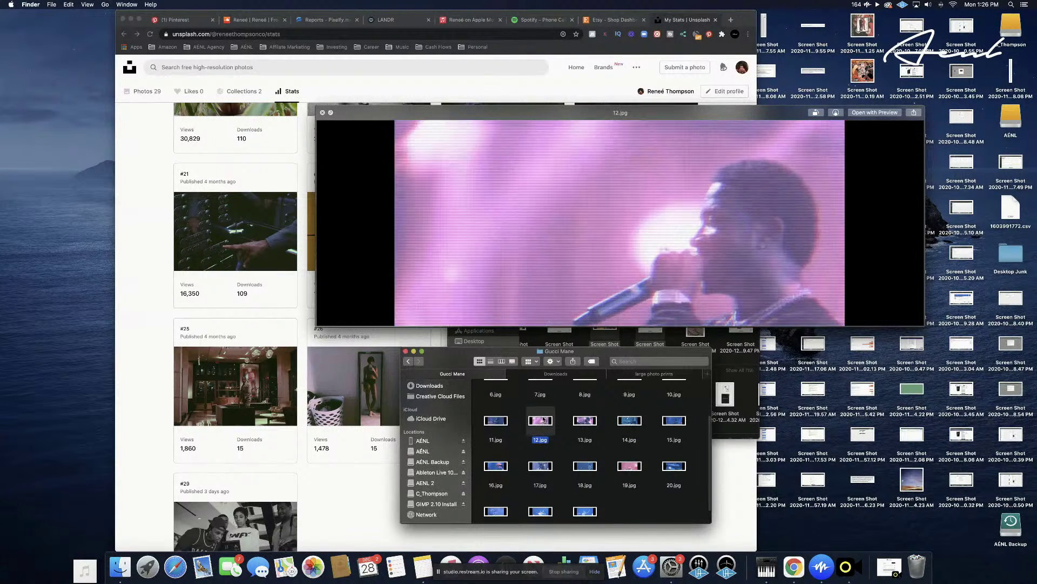
{"action": "key", "text": "Right"}
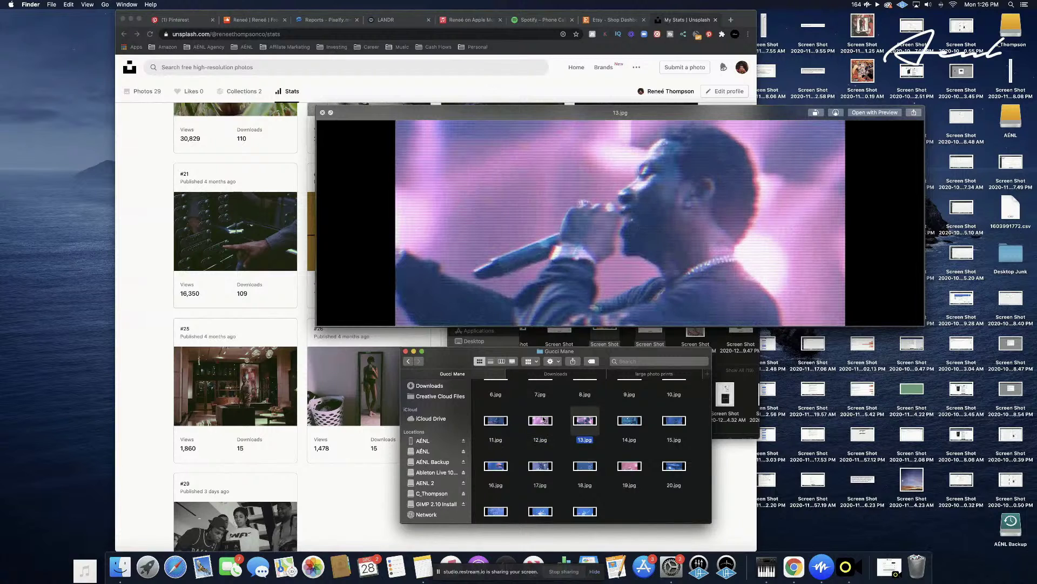
{"action": "key", "text": "Right"}
{"action": "key", "text": "Right"}
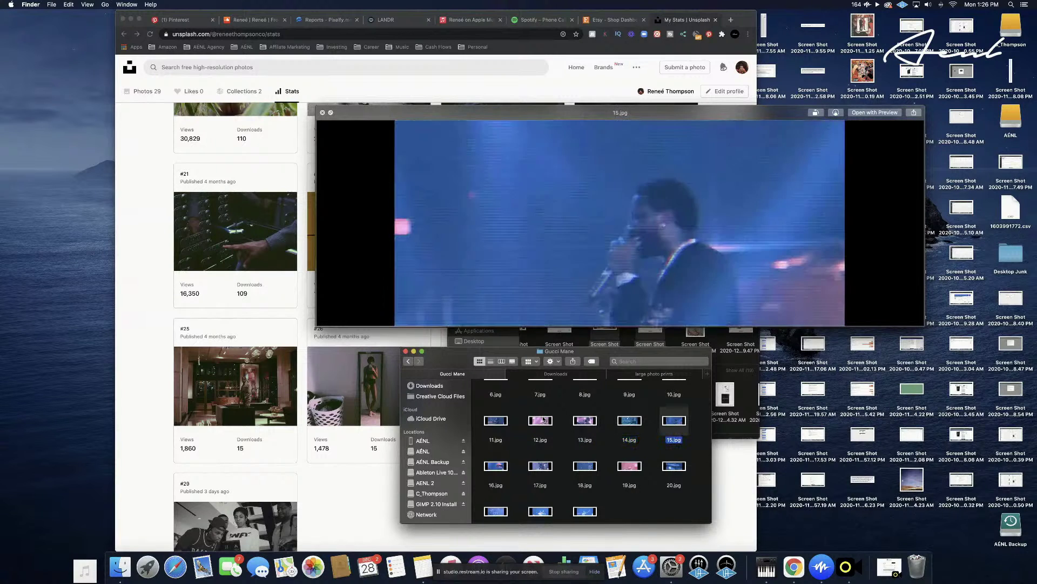
Go back through the previews of images 20.jpg down to 17.jpg in the Gucci Mane folder
{"action": "key", "text": "Down"}
{"action": "key", "text": "Left"}
{"action": "key", "text": "Left"}
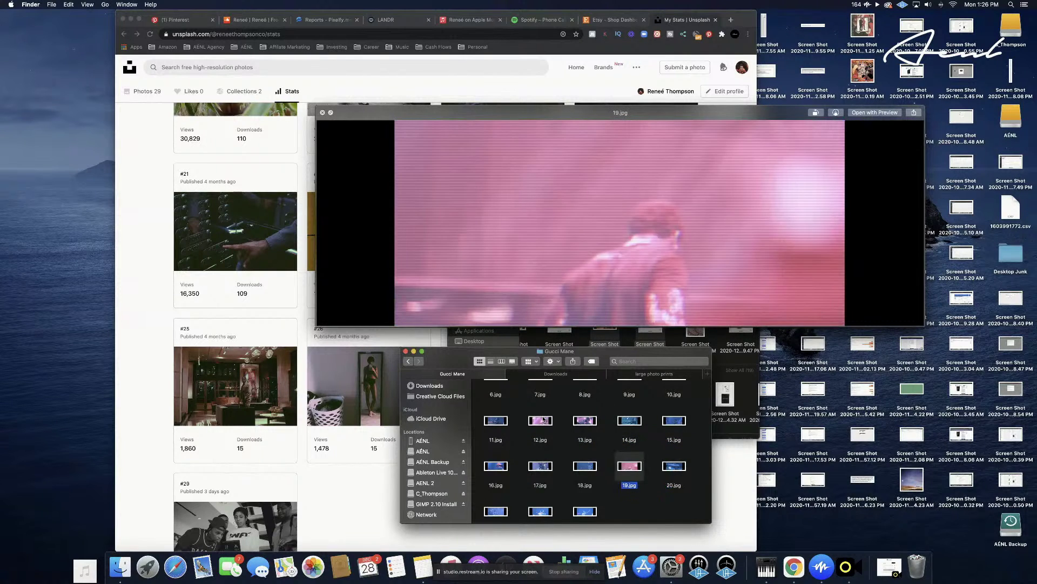
{"action": "key", "text": "Left"}
{"action": "key", "text": "Right"}
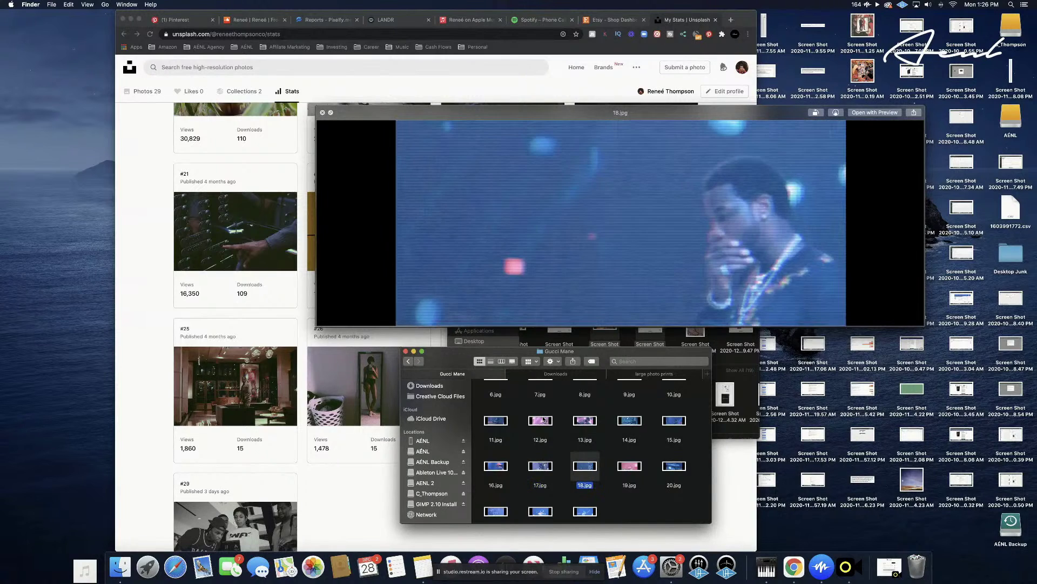
{"action": "key", "text": "Left"}
{"action": "key", "text": "Left"}
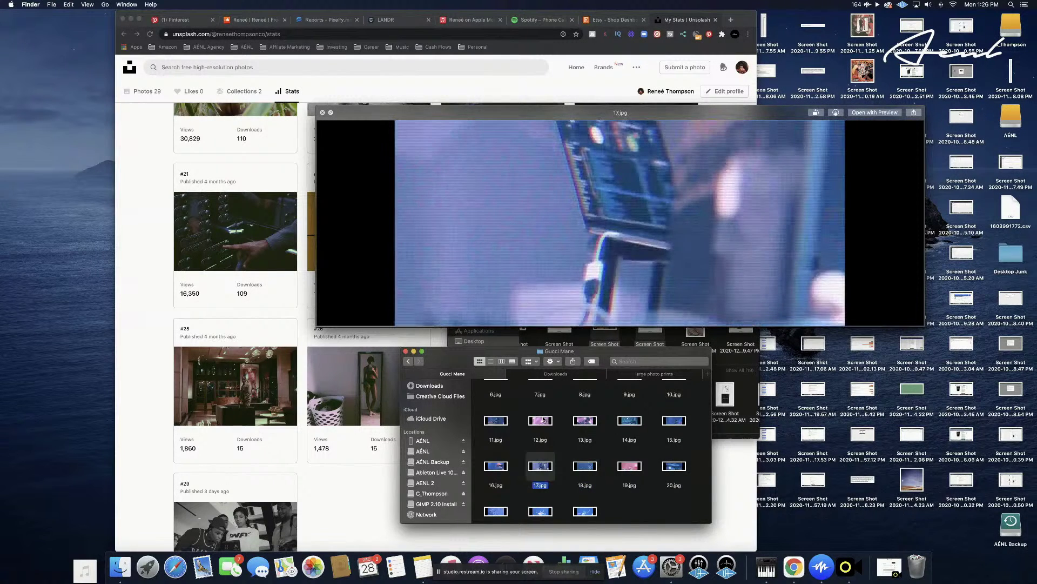
Compare the previews of 21.jpg and 22.jpg once more, ending on 21.jpg, and close the preview
{"action": "key", "text": "Down"}
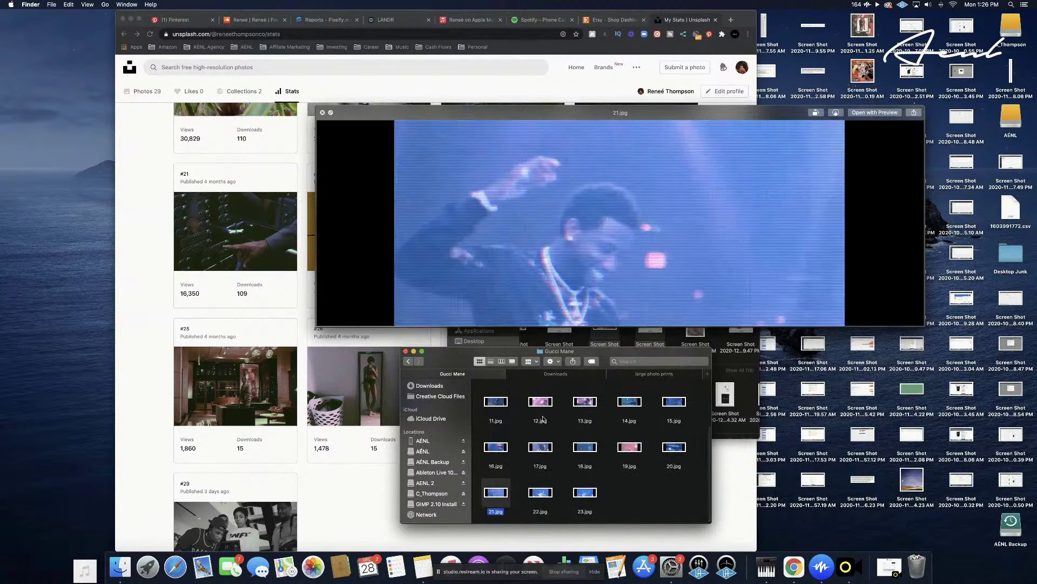
{"action": "key", "text": "Right"}
{"action": "key", "text": "Left"}
{"action": "key", "text": "Right"}
{"action": "key", "text": "Left"}
{"action": "key", "text": "space"}
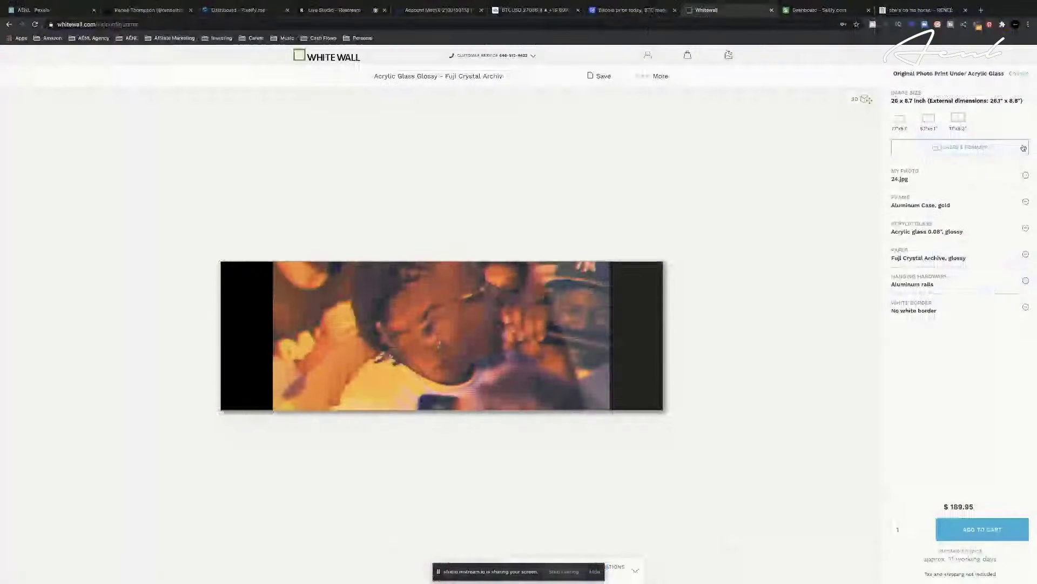
Switch to the WhiteWall configurator, start uploading a new photo and browse to the Gucci Mane folder inside Website Photos
{"action": "left_click", "coordinate": [1026, 176]}
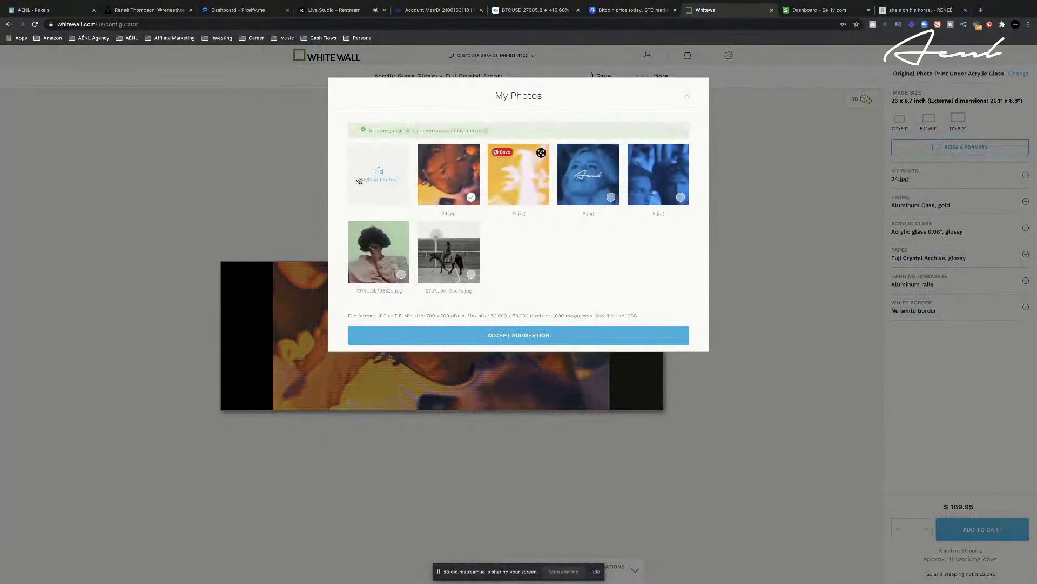
{"action": "left_click", "coordinate": [372, 175]}
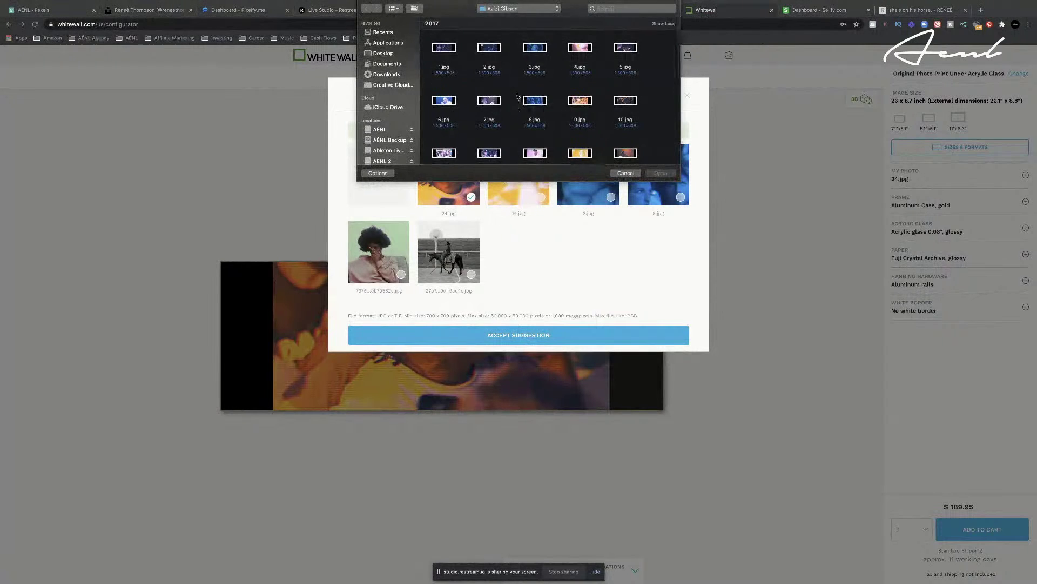
{"action": "scroll", "coordinate": [518, 97], "scroll_direction": "down", "scroll_amount": 5}
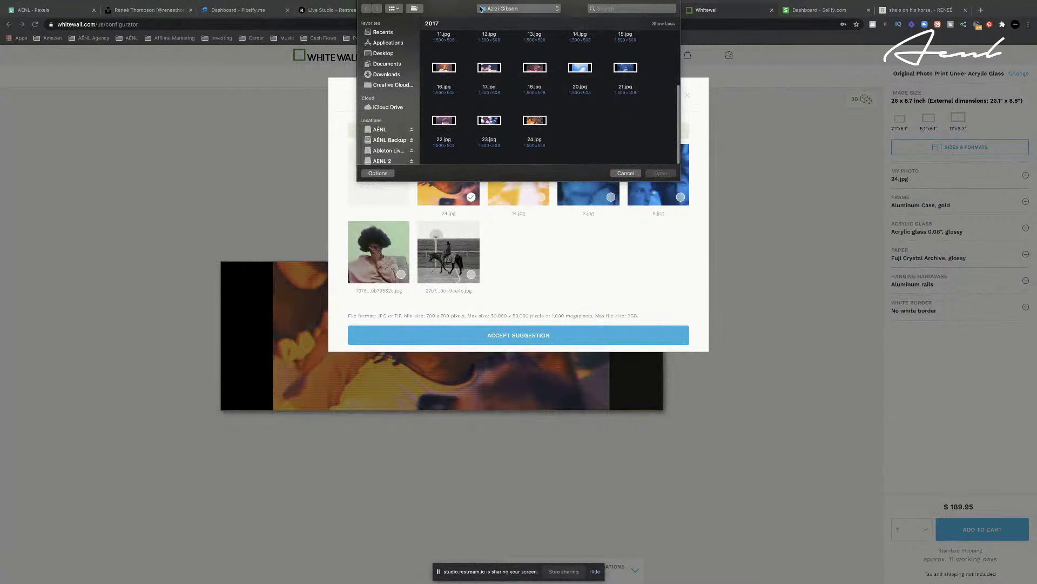
{"action": "left_click", "coordinate": [481, 8]}
{"action": "left_click", "coordinate": [509, 20]}
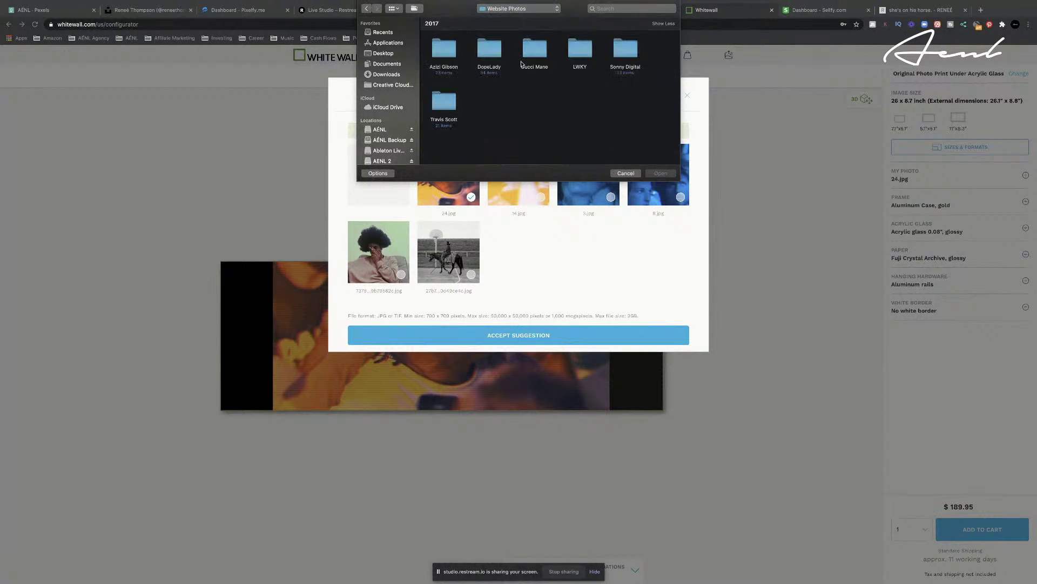
{"action": "double_click", "coordinate": [522, 64]}
Upload 21.jpg as the print photo and accept the suggested Panorama format with its 24 x 8 inch crop
{"action": "scroll", "coordinate": [496, 112], "scroll_direction": "down", "scroll_amount": 3}
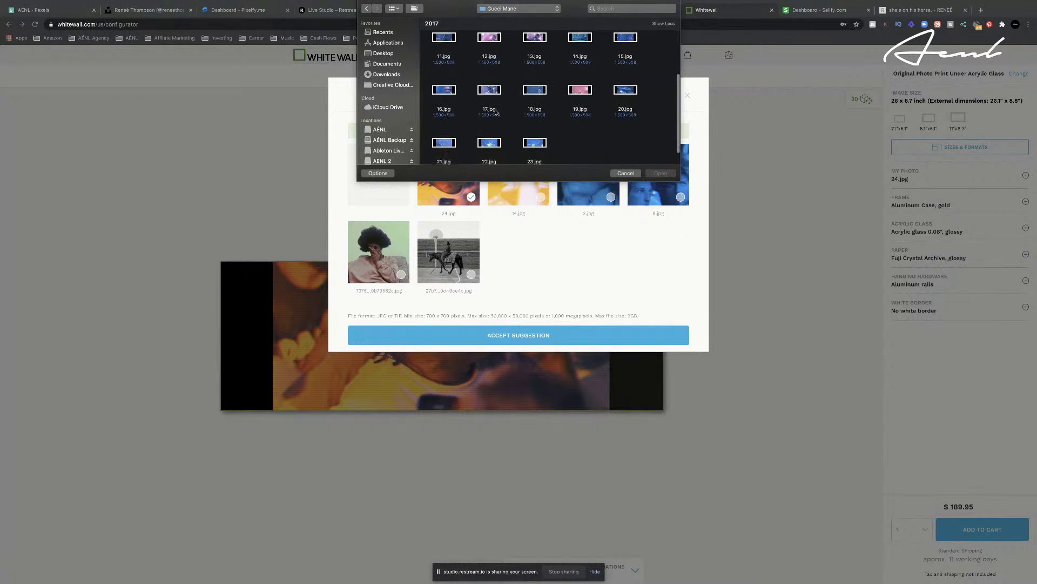
{"action": "scroll", "coordinate": [496, 111], "scroll_direction": "down", "scroll_amount": 2}
{"action": "scroll", "coordinate": [711, 187], "scroll_direction": "down", "scroll_amount": 1}
{"action": "left_click", "coordinate": [444, 120]}
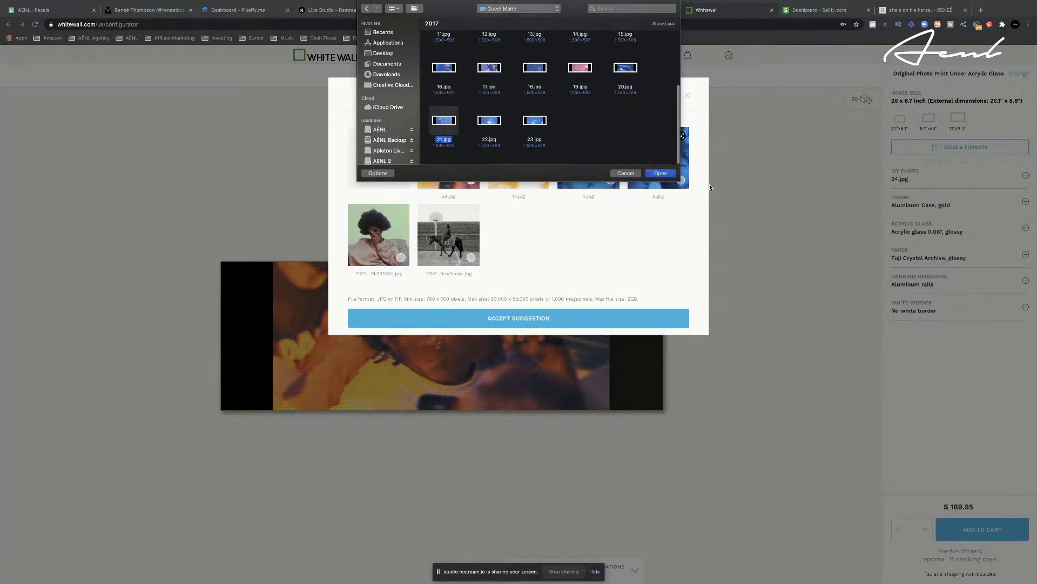
{"action": "left_click", "coordinate": [662, 172]}
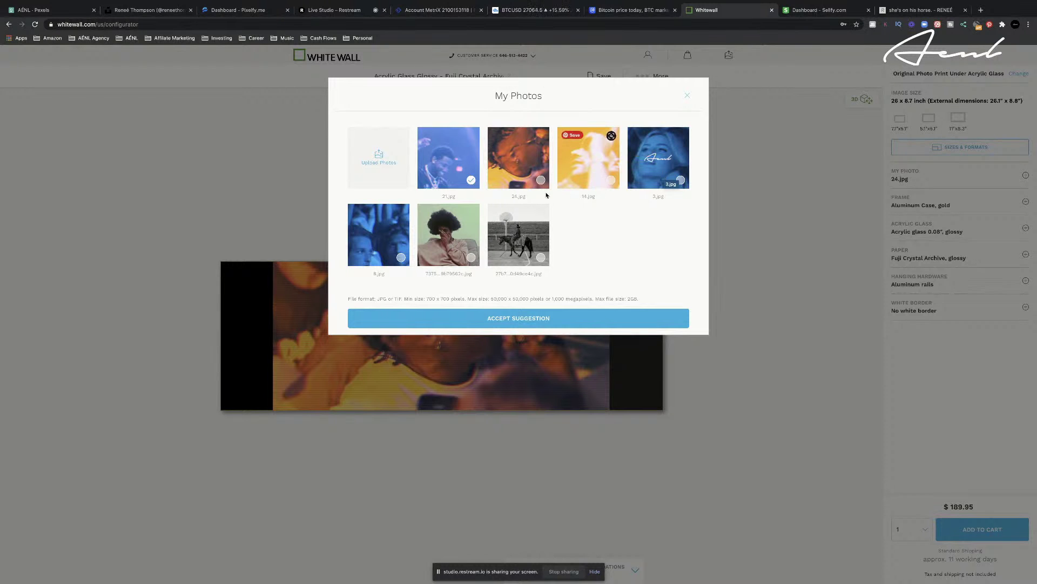
{"action": "left_click", "coordinate": [606, 319]}
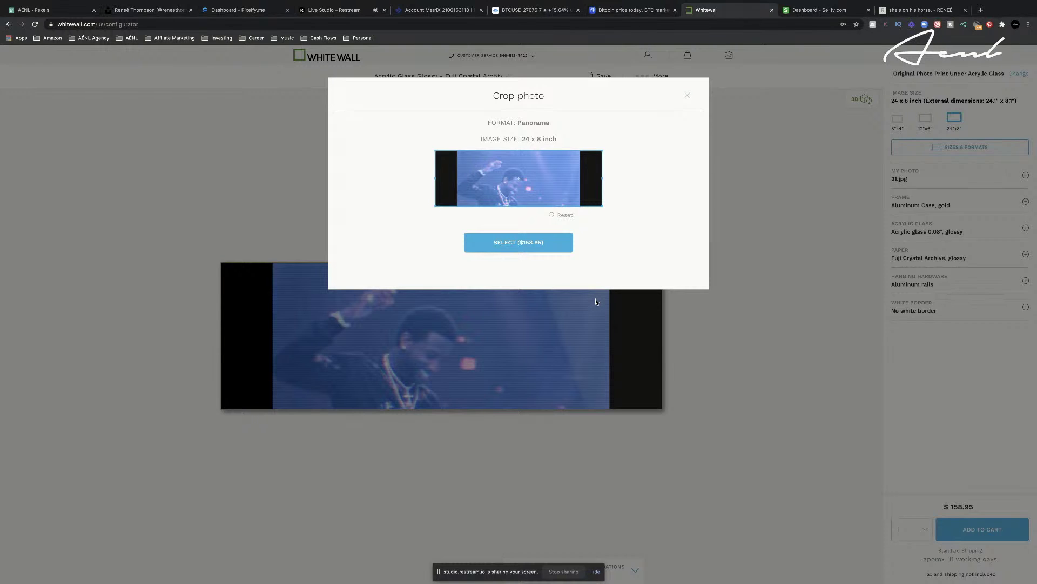
{"action": "left_click", "coordinate": [528, 247]}
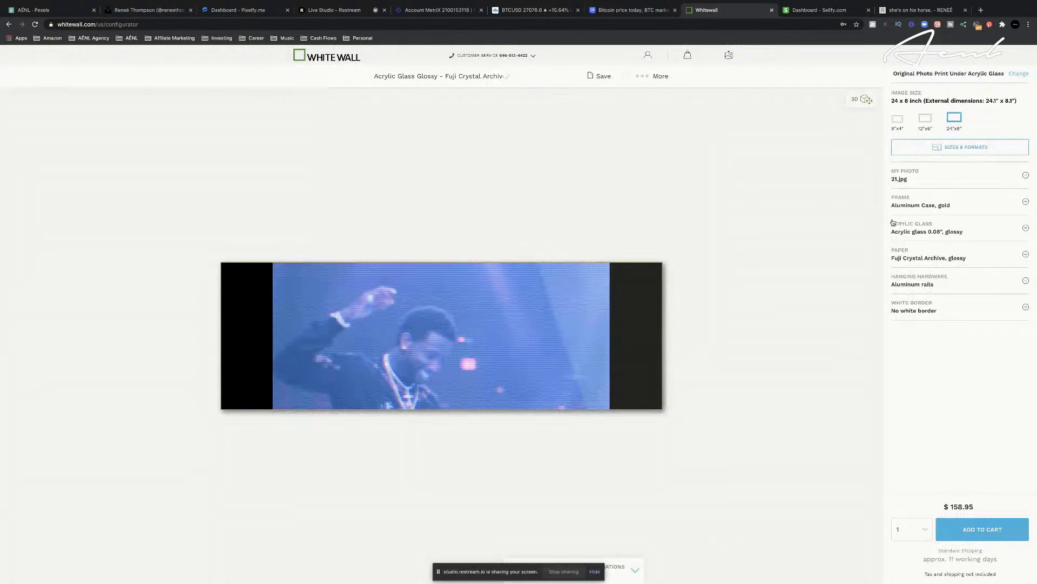
Set the print of 21.jpg to a custom size of 26 x 8.7 inches, keeping the full crop
{"action": "left_click_drag", "start_coordinate": [613, 331], "coordinate": [781, 311]}
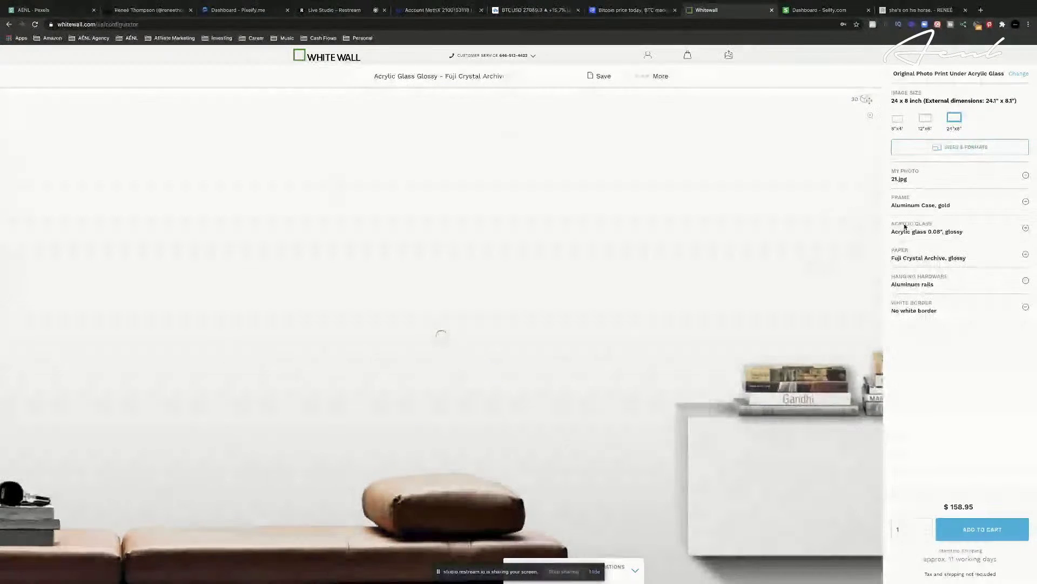
{"action": "left_click", "coordinate": [973, 148]}
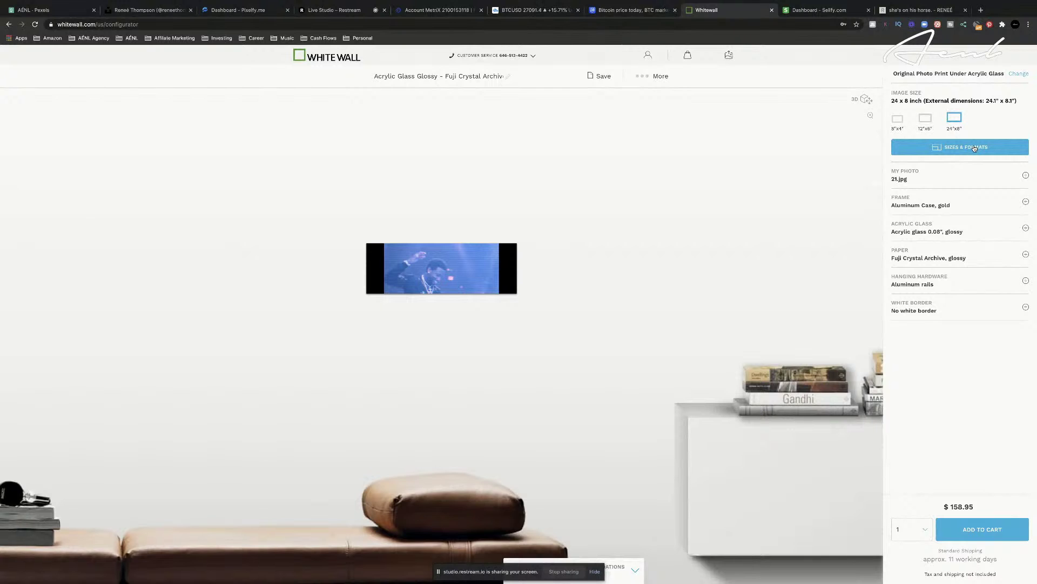
{"action": "left_click", "coordinate": [975, 149]}
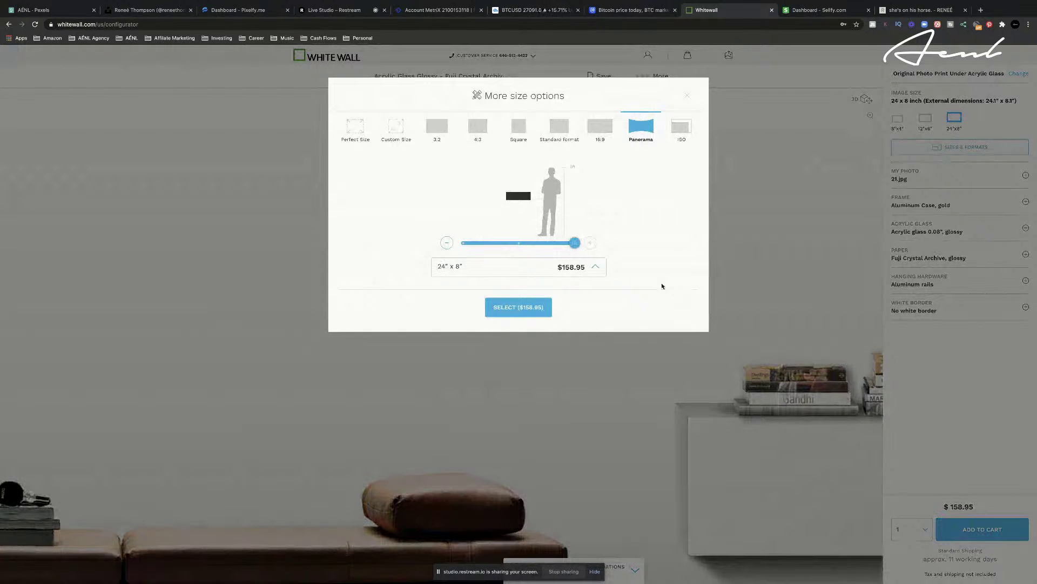
{"action": "left_click", "coordinate": [396, 128]}
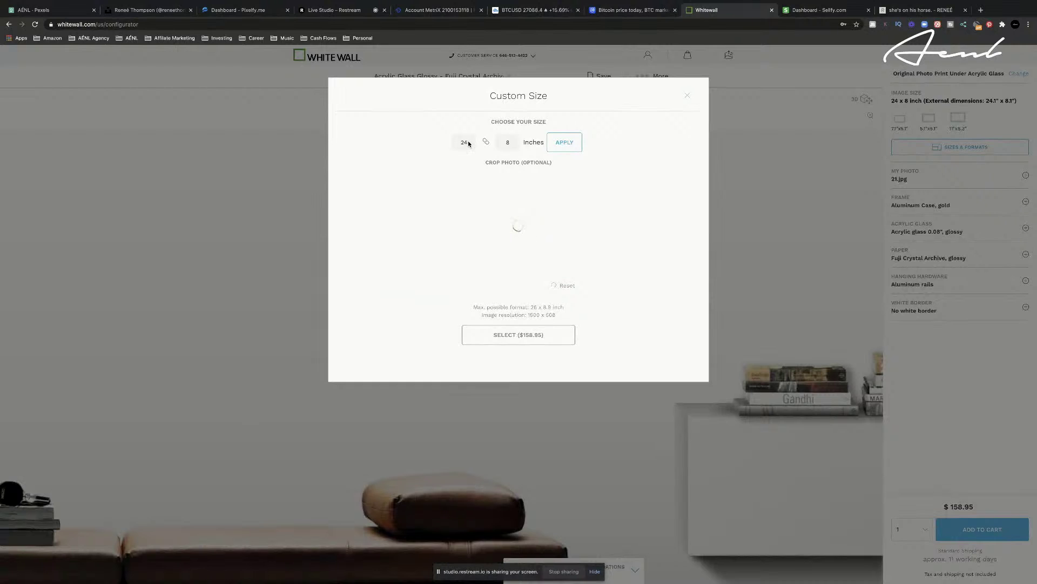
{"action": "left_click", "coordinate": [475, 142]}
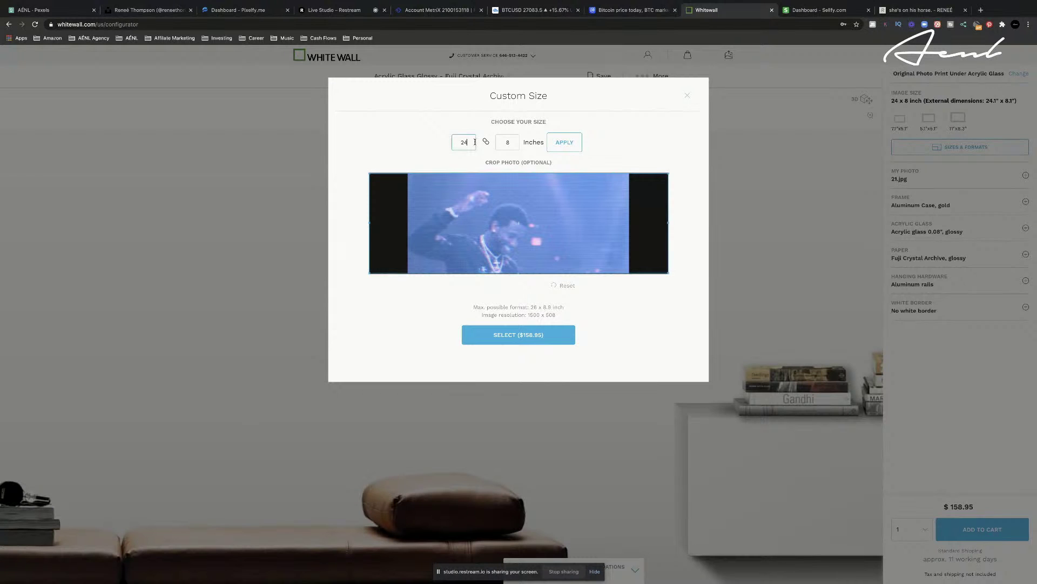
{"action": "key", "text": "BackSpace"}
{"action": "type", "text": "6"}
{"action": "left_click", "coordinate": [573, 149]}
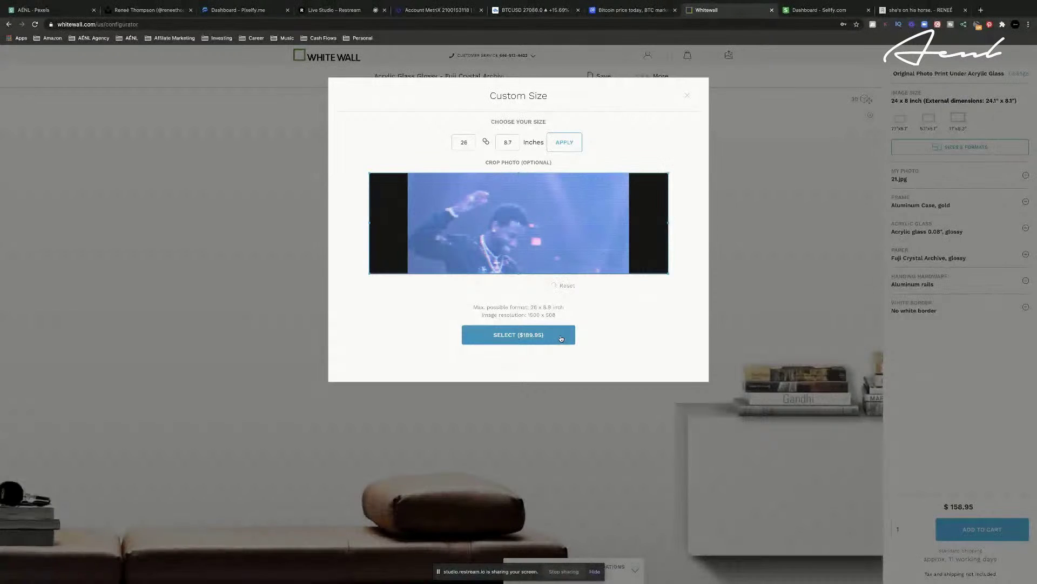
{"action": "left_click", "coordinate": [561, 338]}
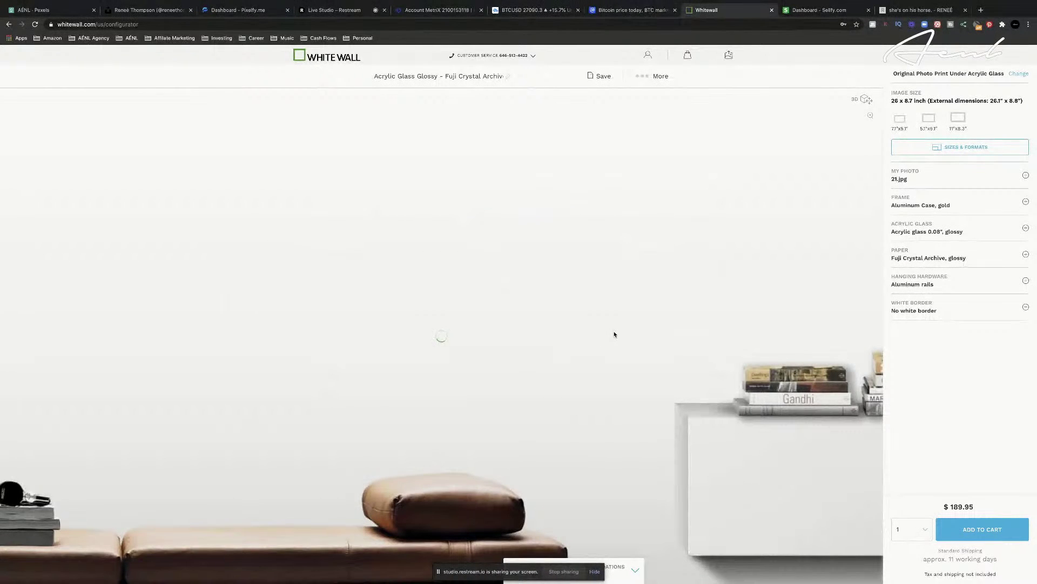
{"action": "left_click", "coordinate": [964, 148]}
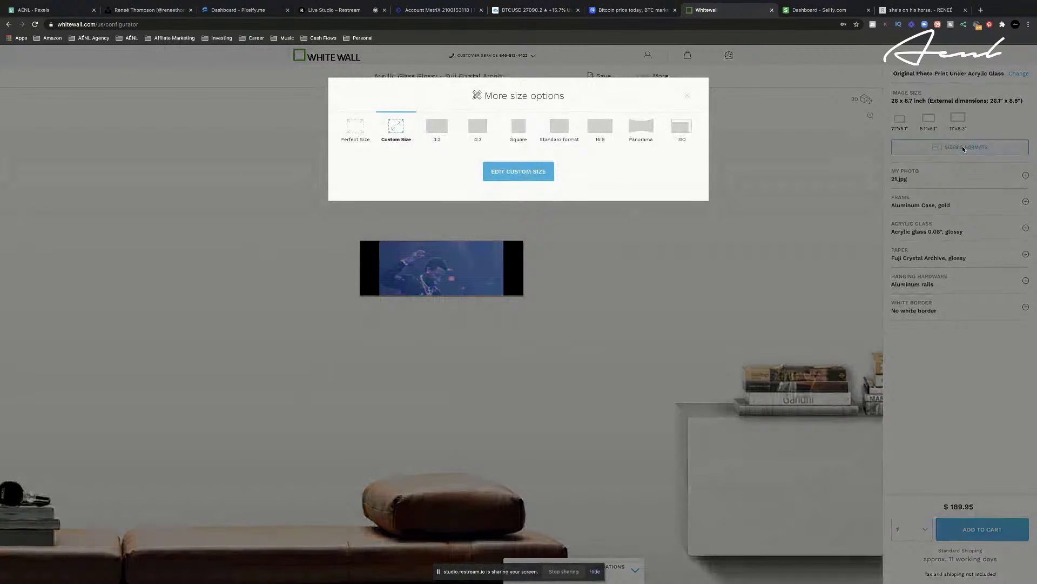
{"action": "left_click", "coordinate": [783, 156]}
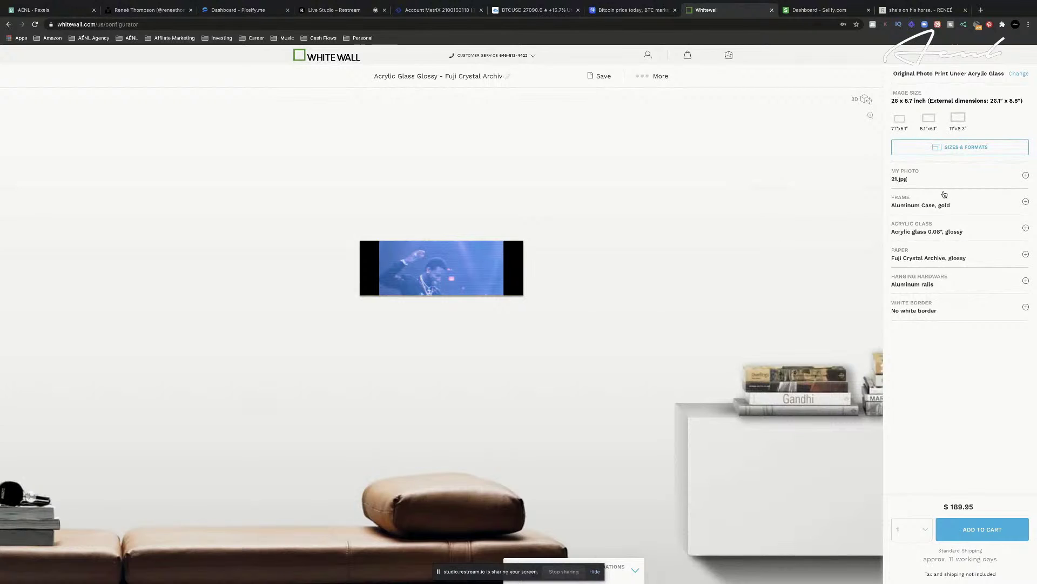
Show the print in 3D view and capture a close-up screenshot of it plus one of the full configurator page
{"action": "left_click", "coordinate": [865, 100]}
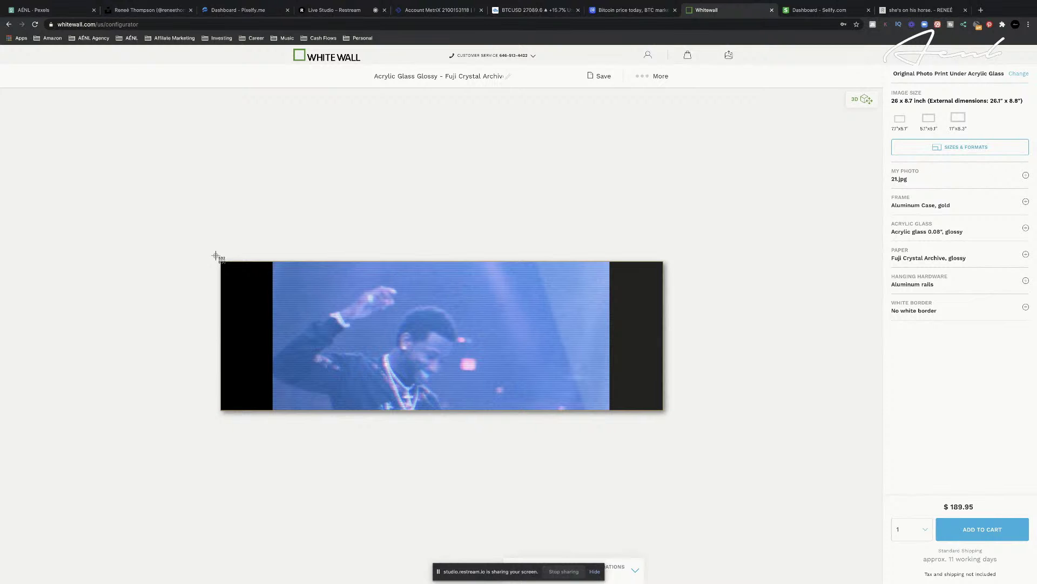
{"action": "left_click_drag", "start_coordinate": [216, 255], "coordinate": [669, 418]}
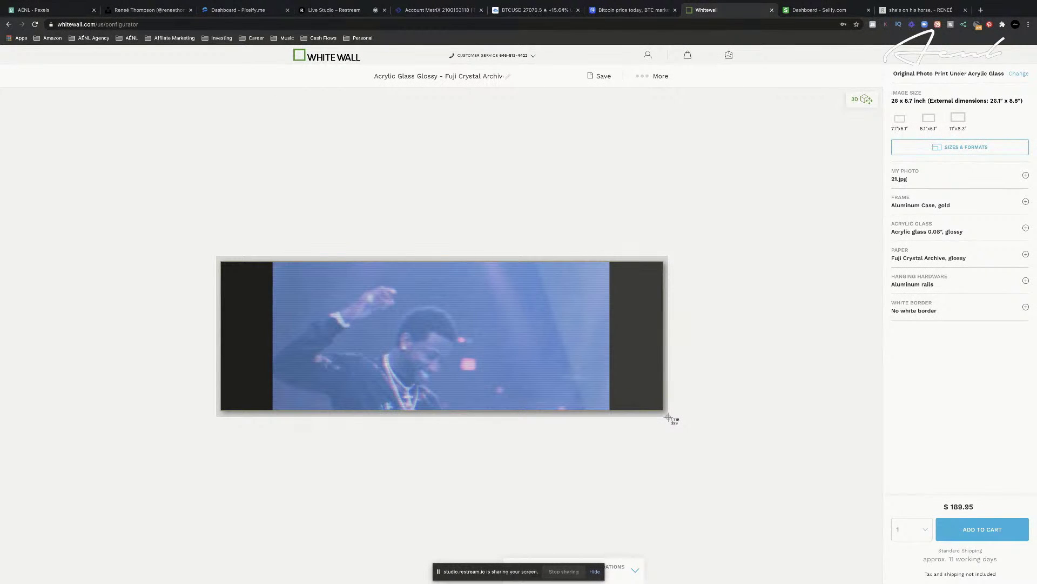
{"action": "left_click_drag", "start_coordinate": [668, 417], "coordinate": [669, 417]}
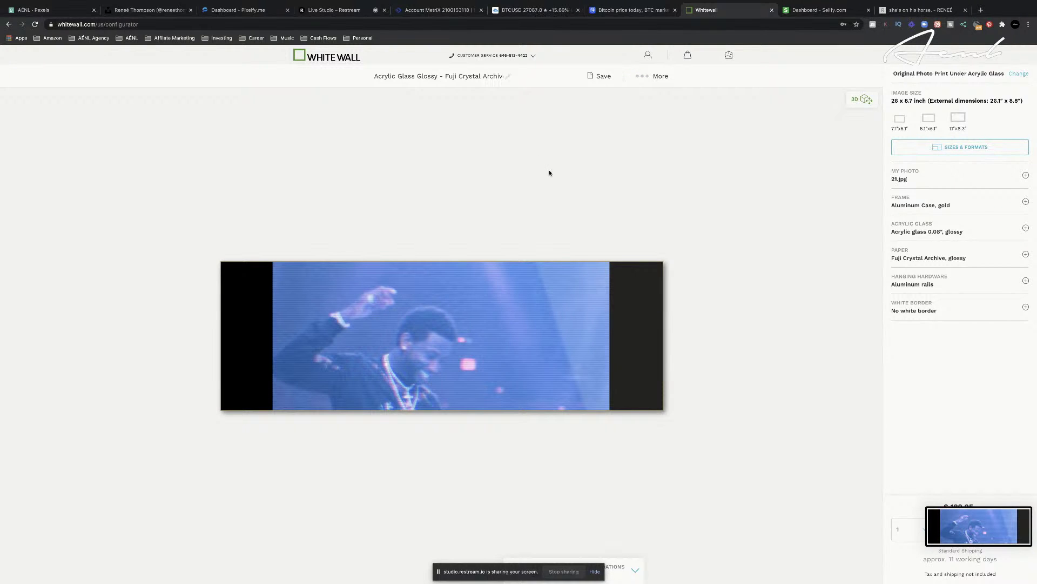
{"action": "key", "text": "ctrl+Left"}
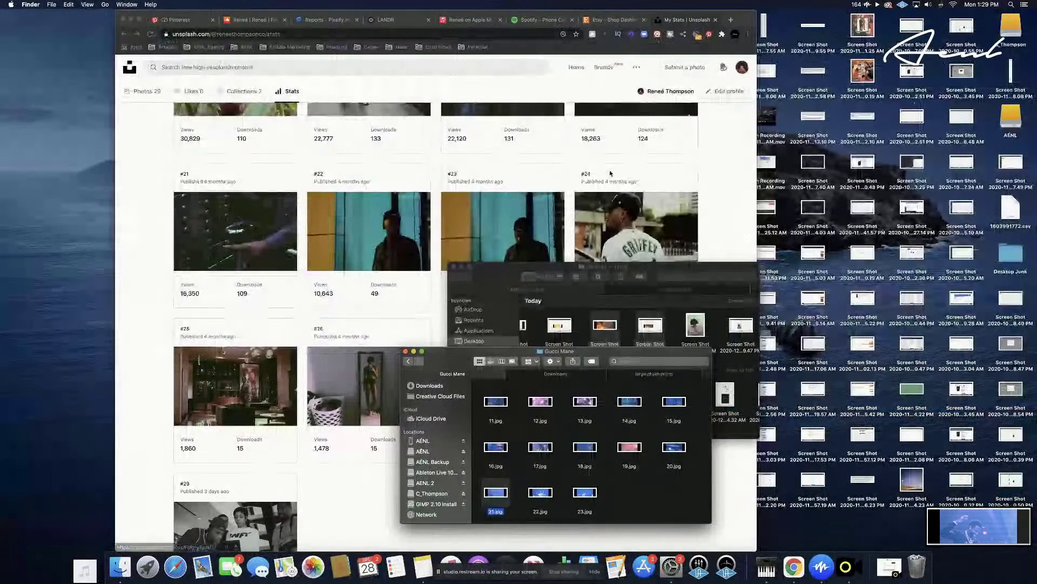
{"action": "key", "text": "ctrl+Right"}
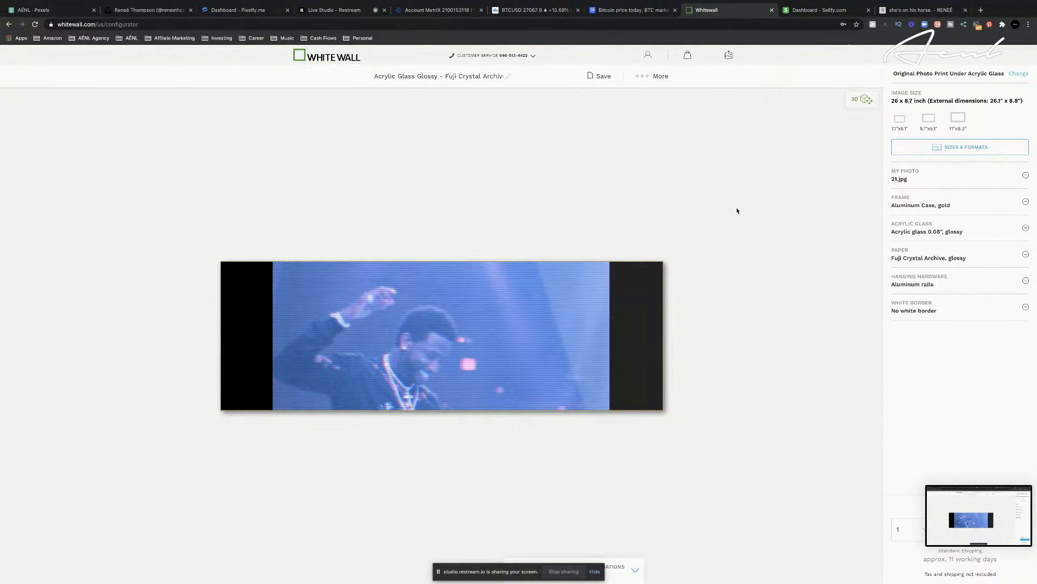
Move the two new print screenshots from the Desktop folder into the product photos folder
{"action": "key", "text": "ctrl+Left"}
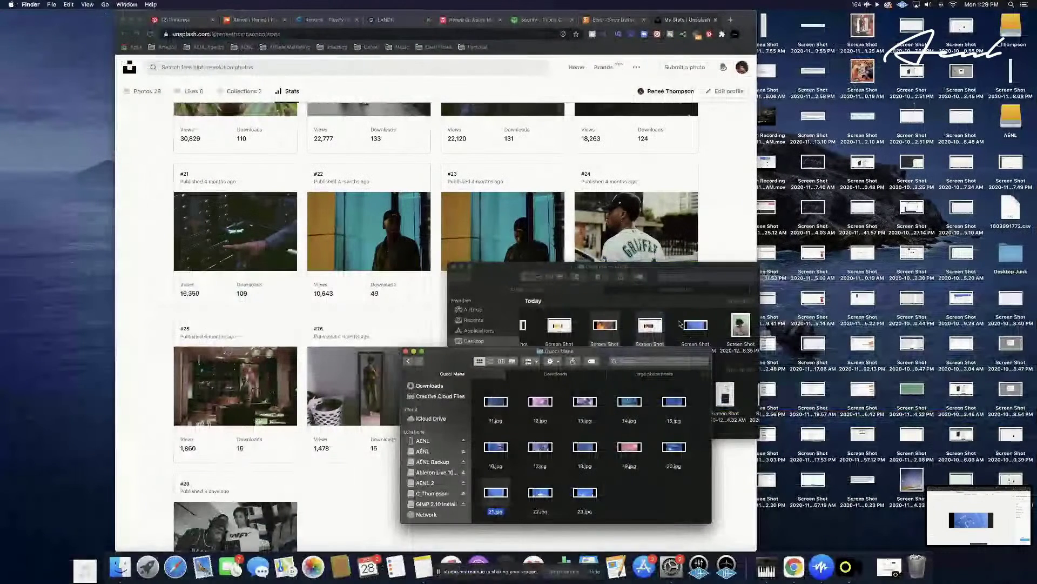
{"action": "left_click", "coordinate": [672, 329]}
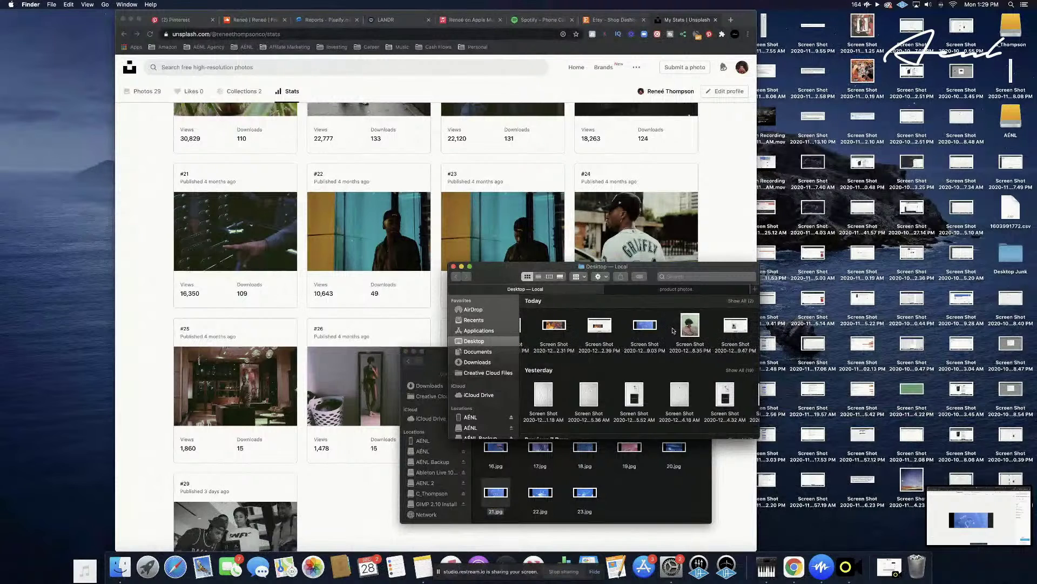
{"action": "scroll", "coordinate": [645, 345], "scroll_direction": "right", "scroll_amount": 2}
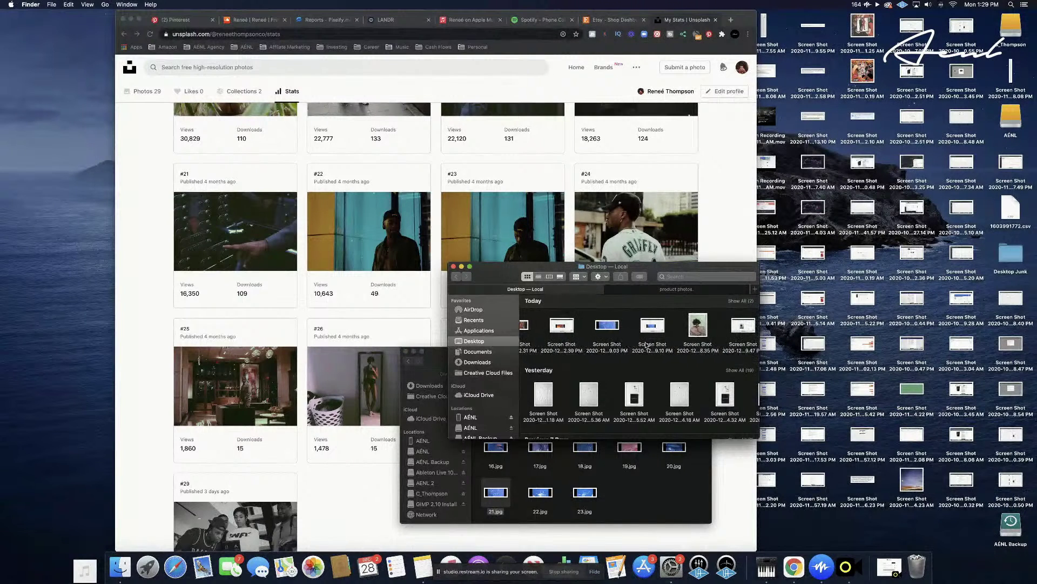
{"action": "left_click_drag", "start_coordinate": [581, 326], "coordinate": [663, 400]}
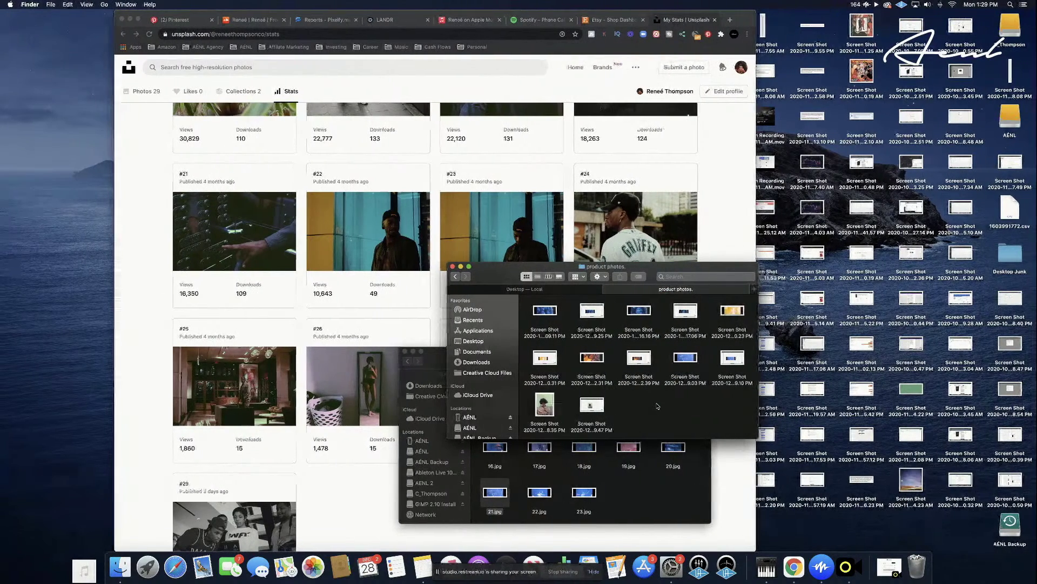
Switch to the Restream Live Studio page and finish the live stream
{"action": "key", "text": "ctrl+Right"}
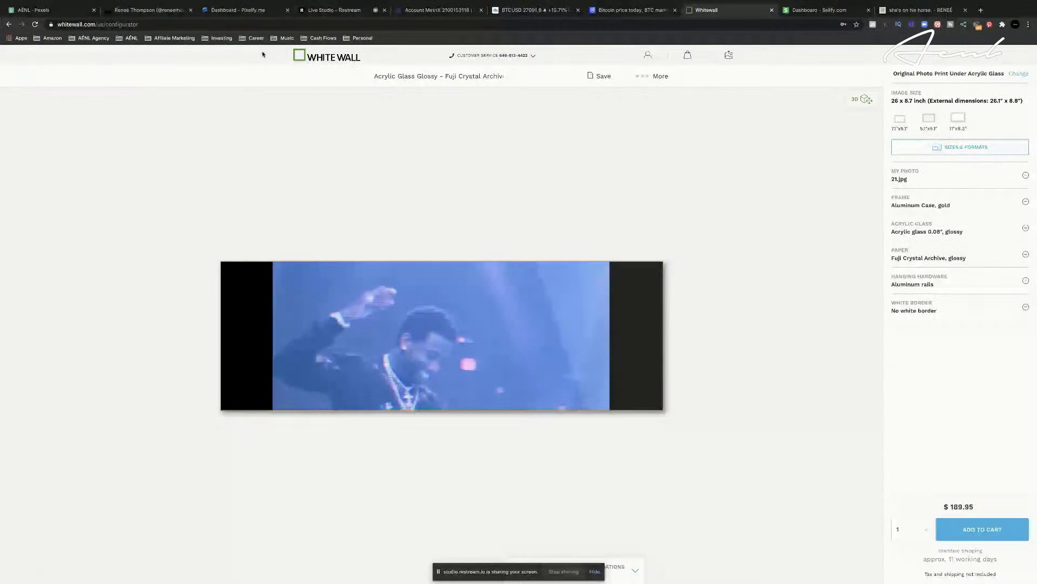
{"action": "key", "text": "super+4"}
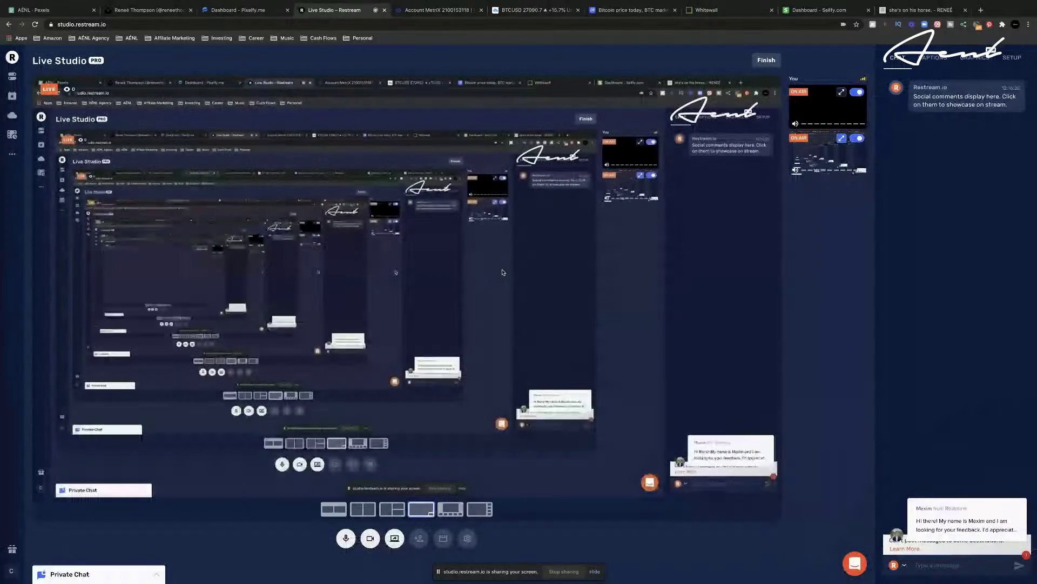
{"action": "left_click", "coordinate": [767, 60]}
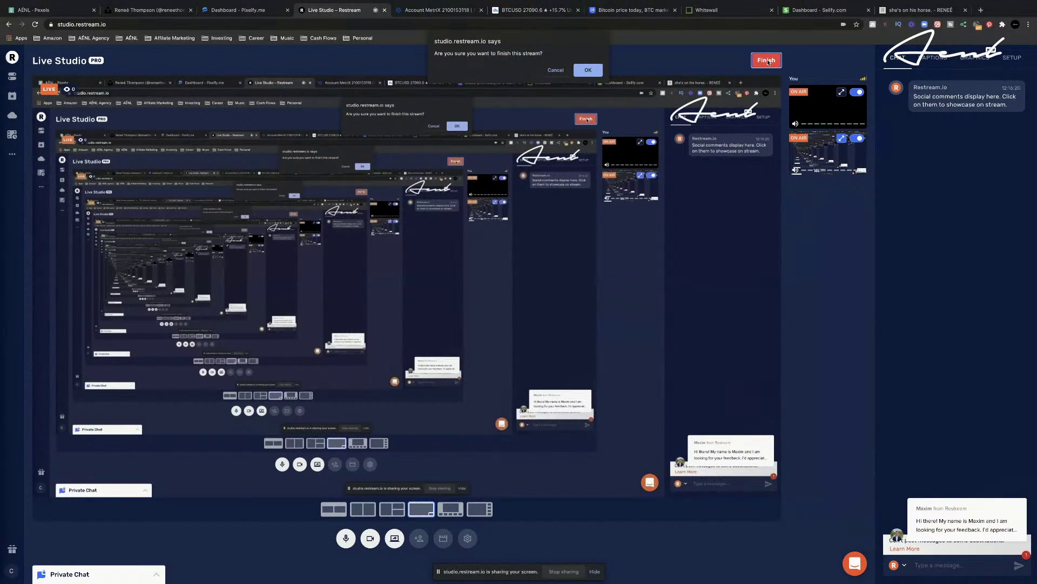